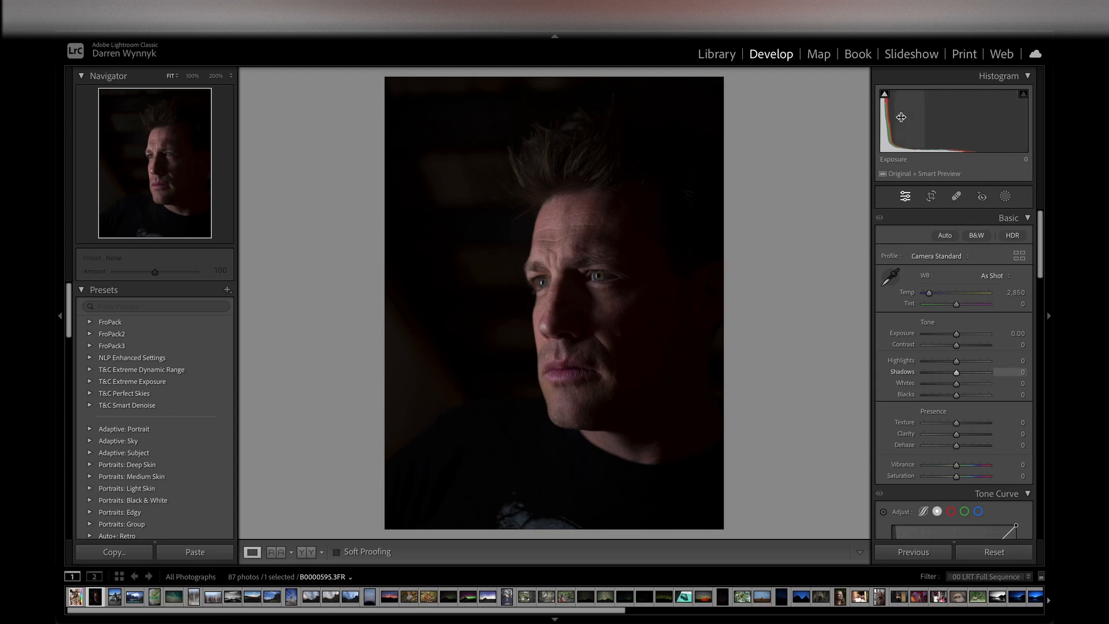
Preview the shadow clipping of the dark portrait, turning the clipping overlay on only briefly
{"action": "mouse_move", "coordinate": [884, 97]}
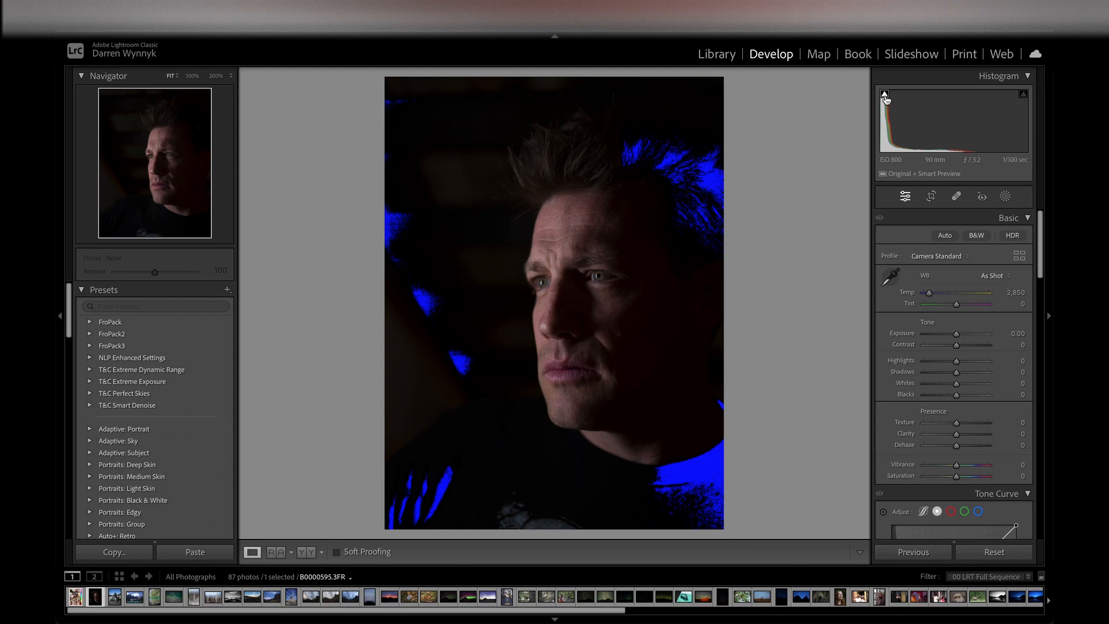
{"action": "left_click", "coordinate": [885, 95]}
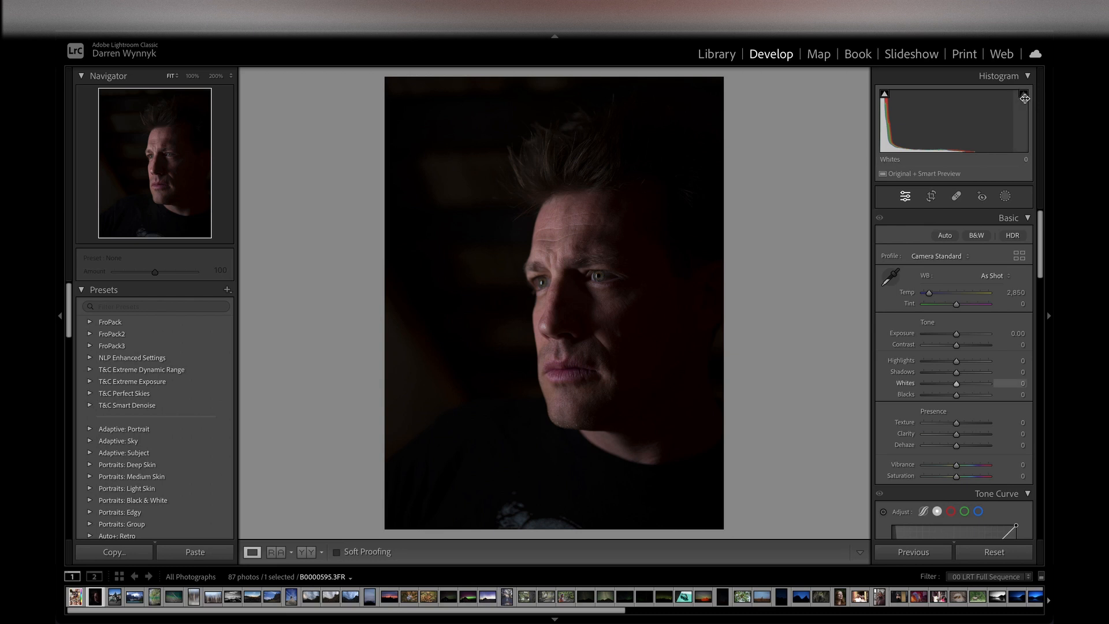
{"action": "mouse_move", "coordinate": [889, 100]}
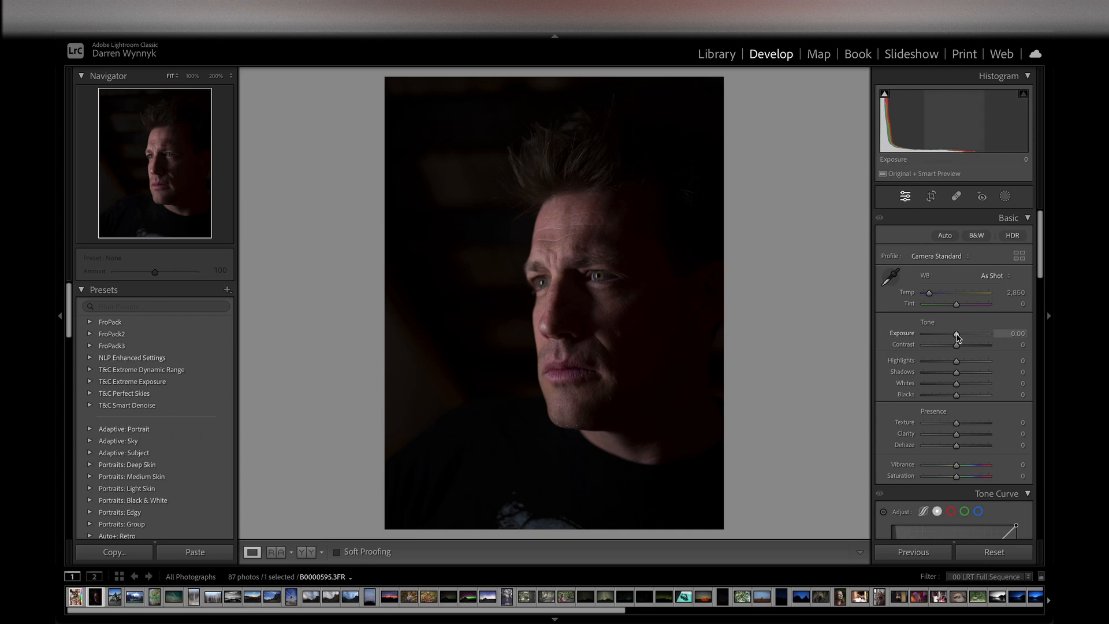
Raise the portrait's Exposure to +4.35 and turn on the highlight clipping overlay
{"action": "left_click_drag", "start_coordinate": [958, 337], "coordinate": [985, 333]}
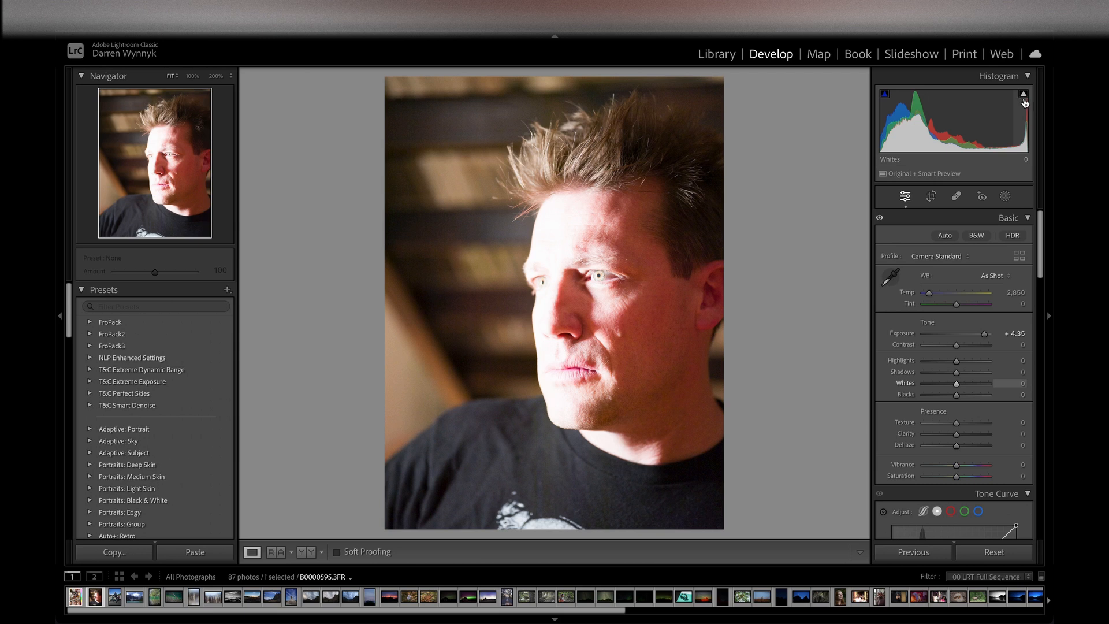
{"action": "mouse_move", "coordinate": [1024, 96]}
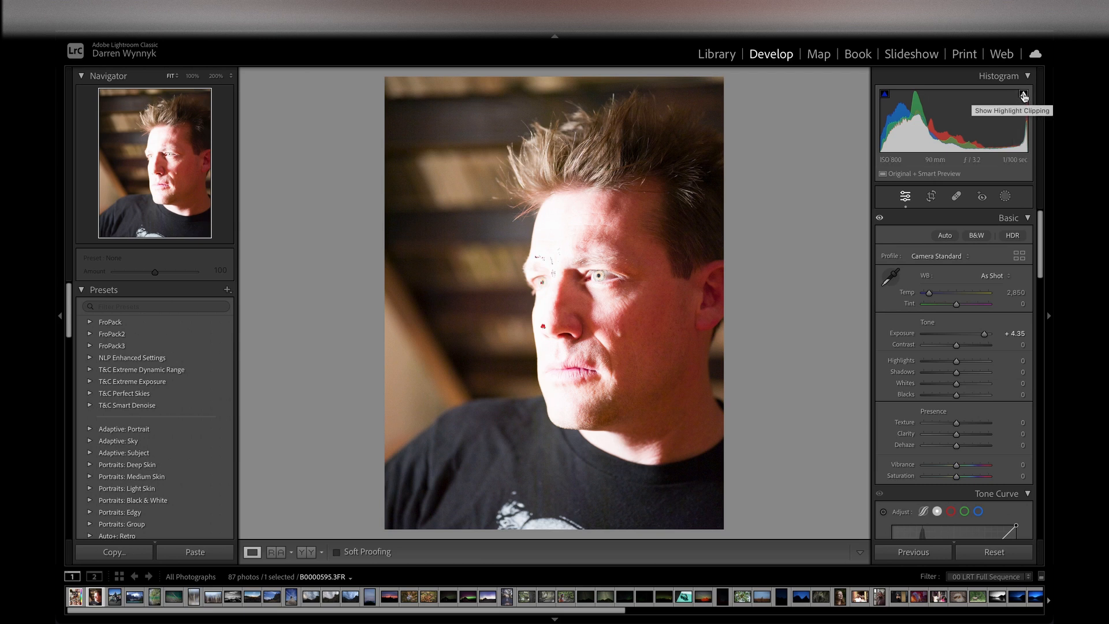
{"action": "left_click", "coordinate": [1026, 96]}
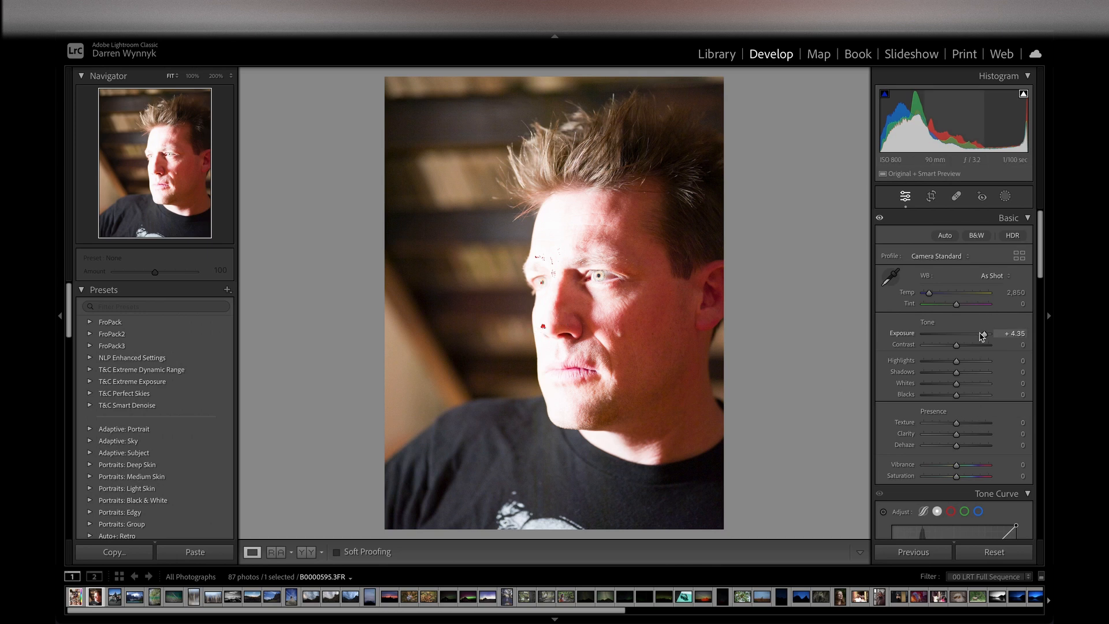
Push the Exposure to +5.00, hide the highlight clipping overlay and reset all adjustments of the portrait
{"action": "left_click_drag", "start_coordinate": [985, 337], "coordinate": [1005, 335]}
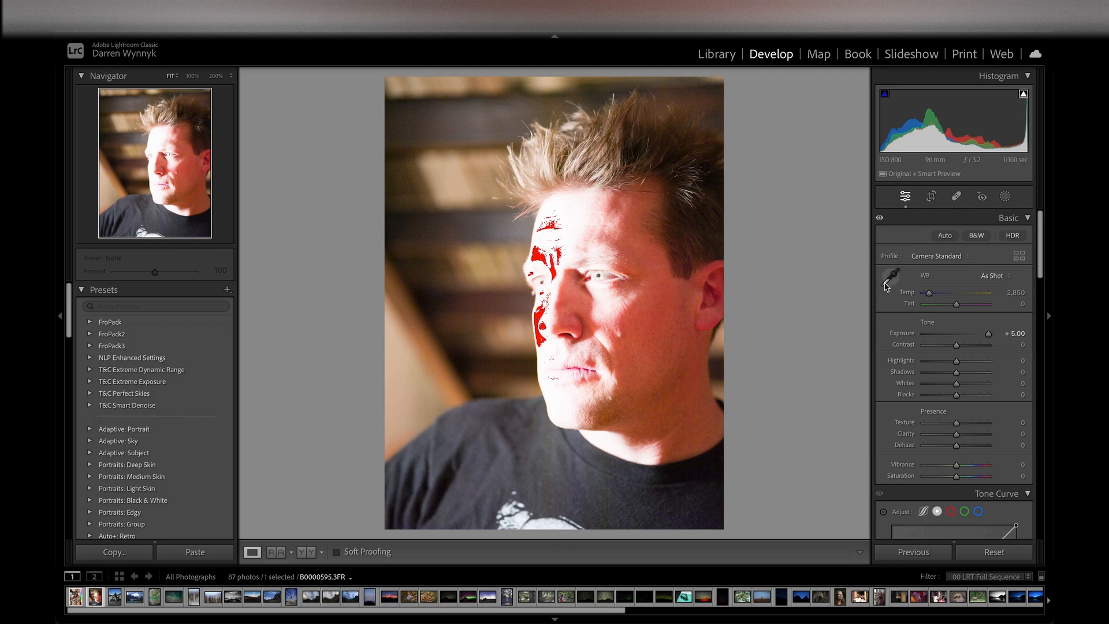
{"action": "left_click", "coordinate": [1023, 94]}
{"action": "left_click", "coordinate": [1023, 97]}
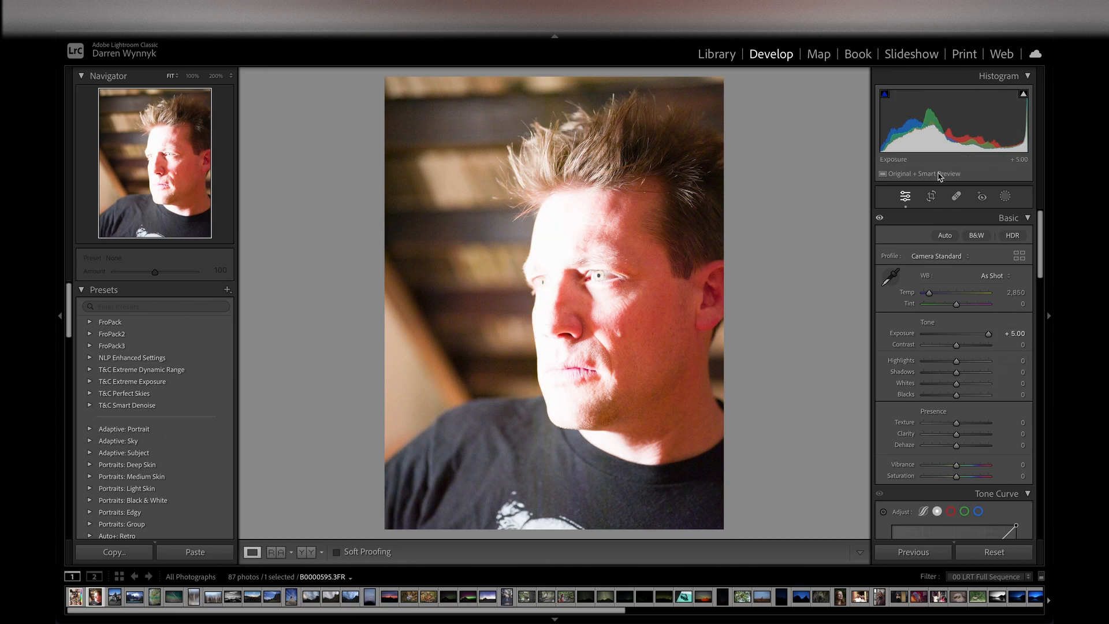
{"action": "left_click", "coordinate": [989, 552]}
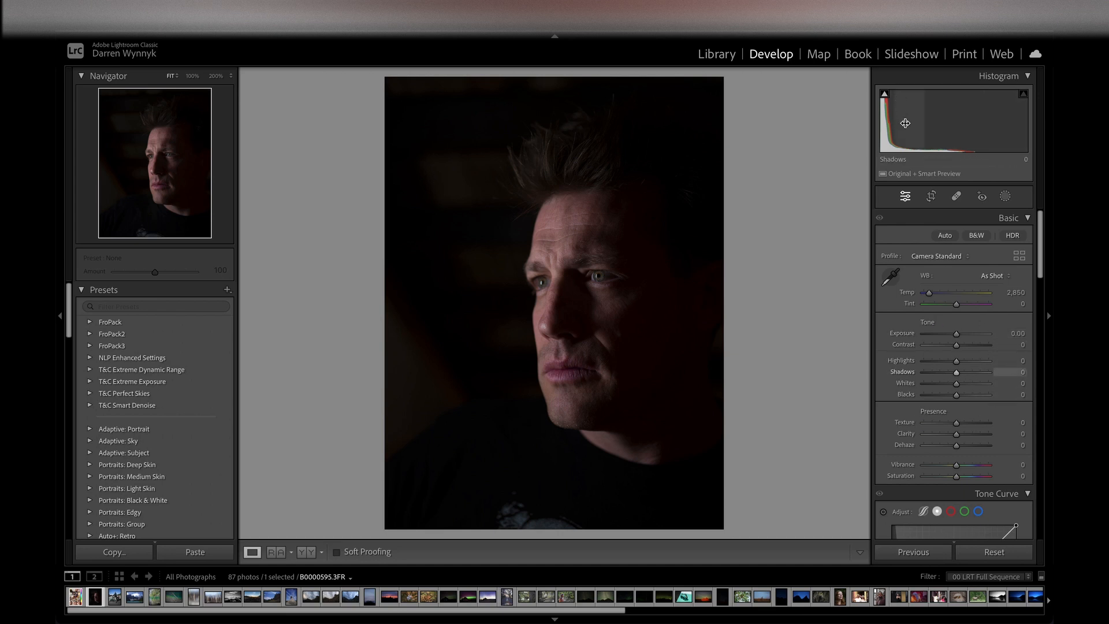
Try brightening the portrait with Highlights at +80 and Exposure at +4.00
{"action": "left_click_drag", "start_coordinate": [968, 373], "coordinate": [980, 373]}
{"action": "left_click_drag", "start_coordinate": [928, 115], "coordinate": [950, 118]}
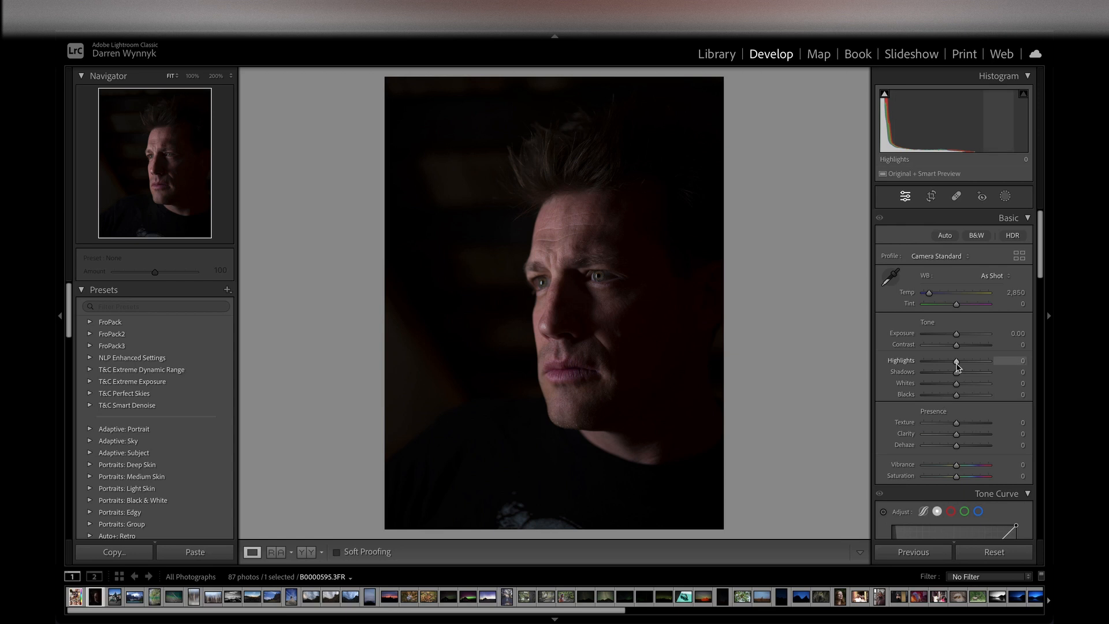
{"action": "left_click_drag", "start_coordinate": [957, 365], "coordinate": [983, 382]}
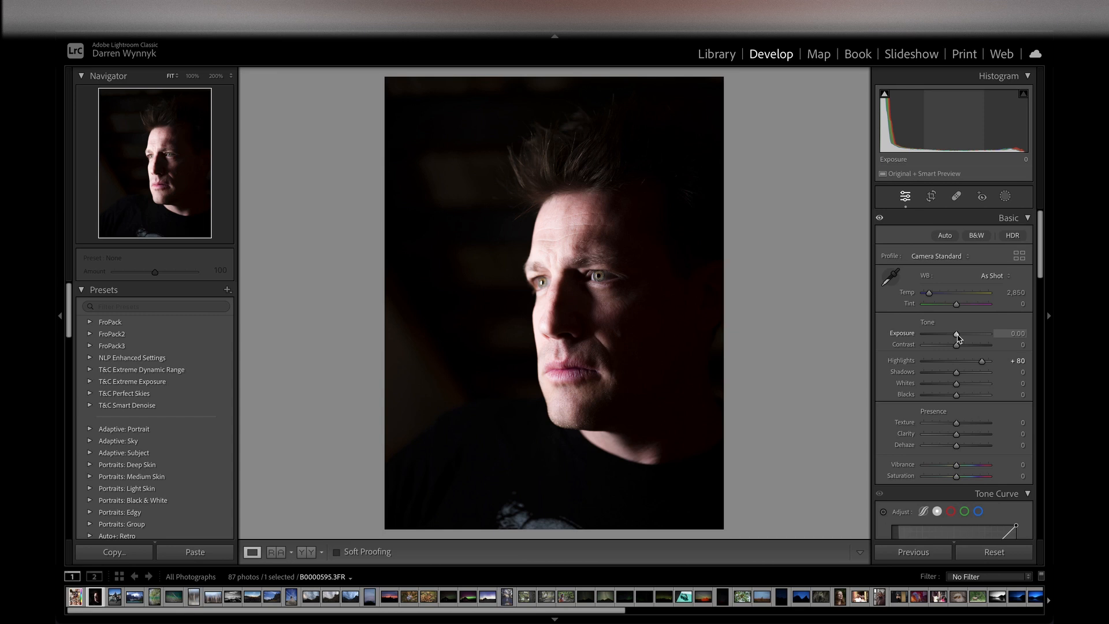
{"action": "left_click_drag", "start_coordinate": [958, 338], "coordinate": [983, 354]}
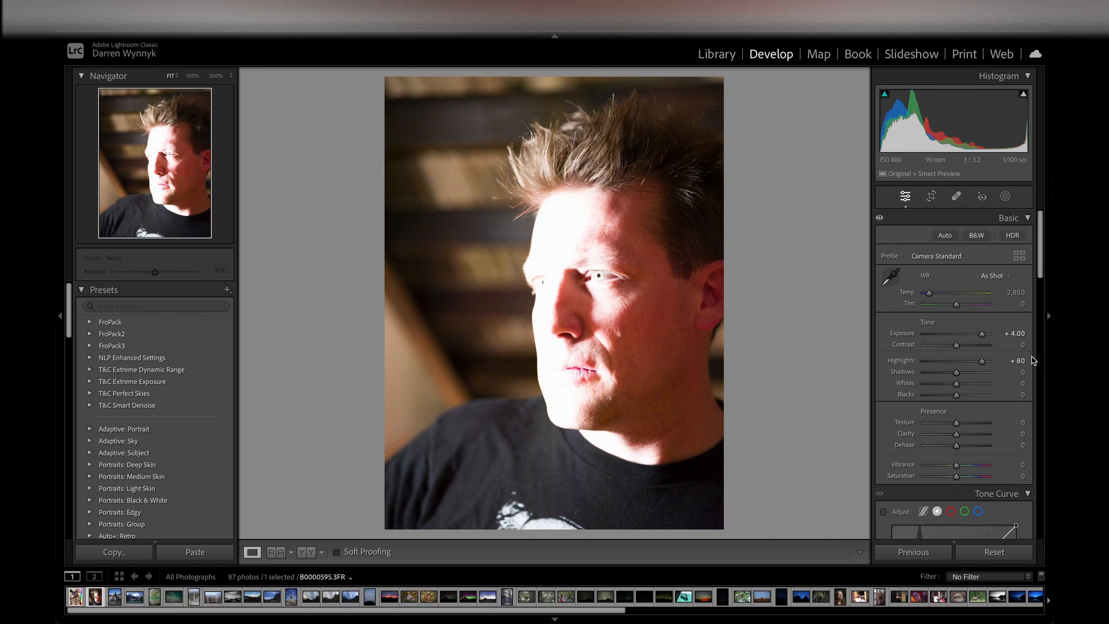
Lower the Highlights to -34, and reset all adjustments of the portrait
{"action": "left_click_drag", "start_coordinate": [983, 361], "coordinate": [944, 364]}
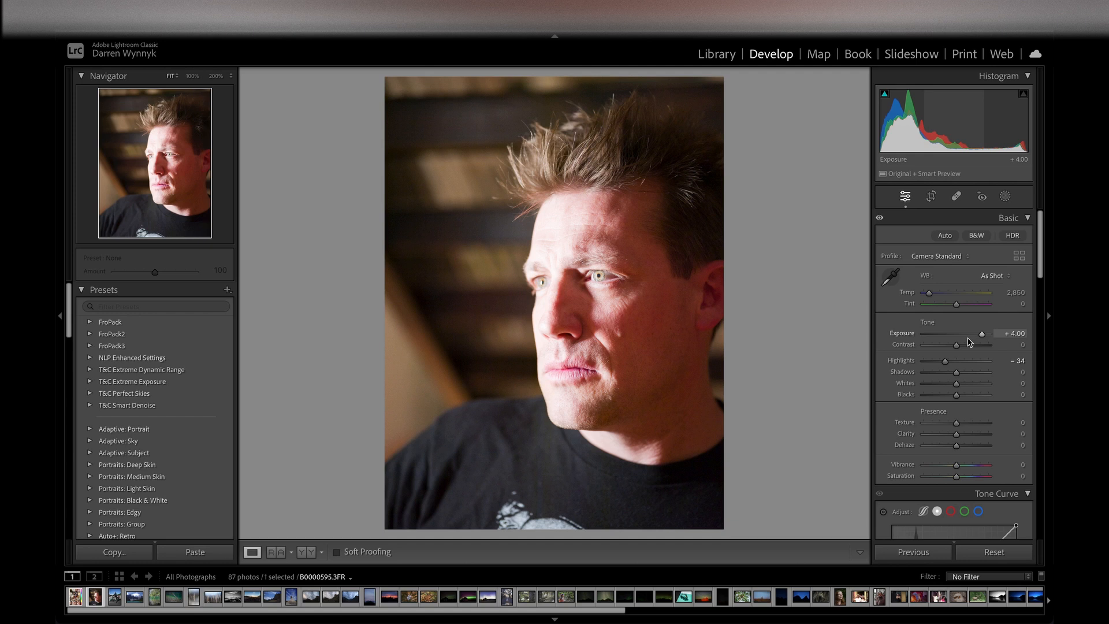
{"action": "left_click_drag", "start_coordinate": [970, 342], "coordinate": [976, 337]}
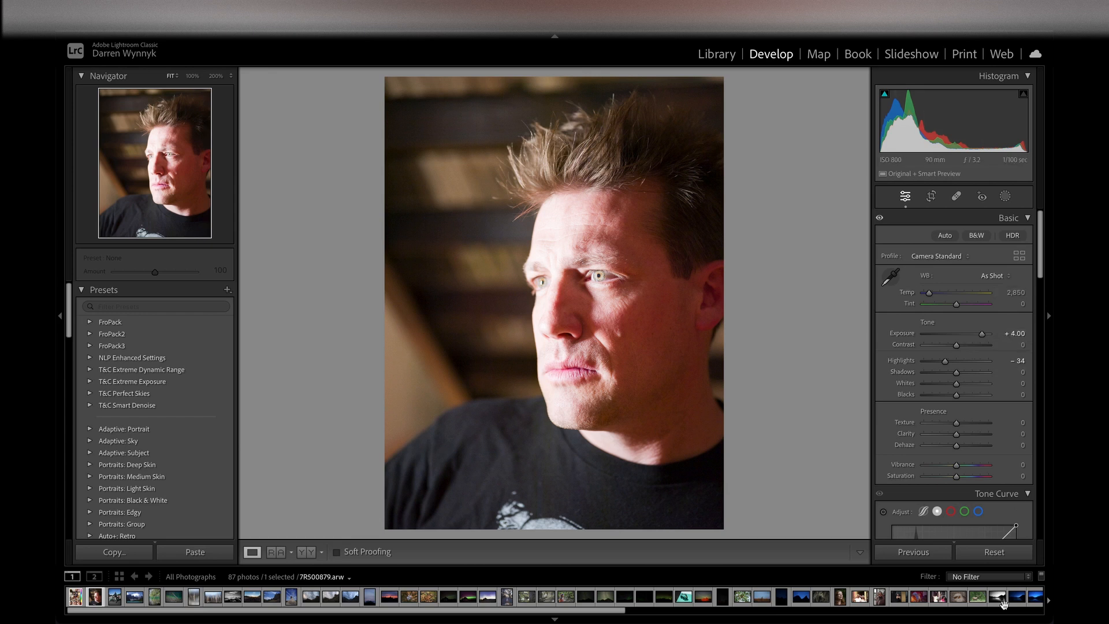
{"action": "left_click", "coordinate": [1000, 551]}
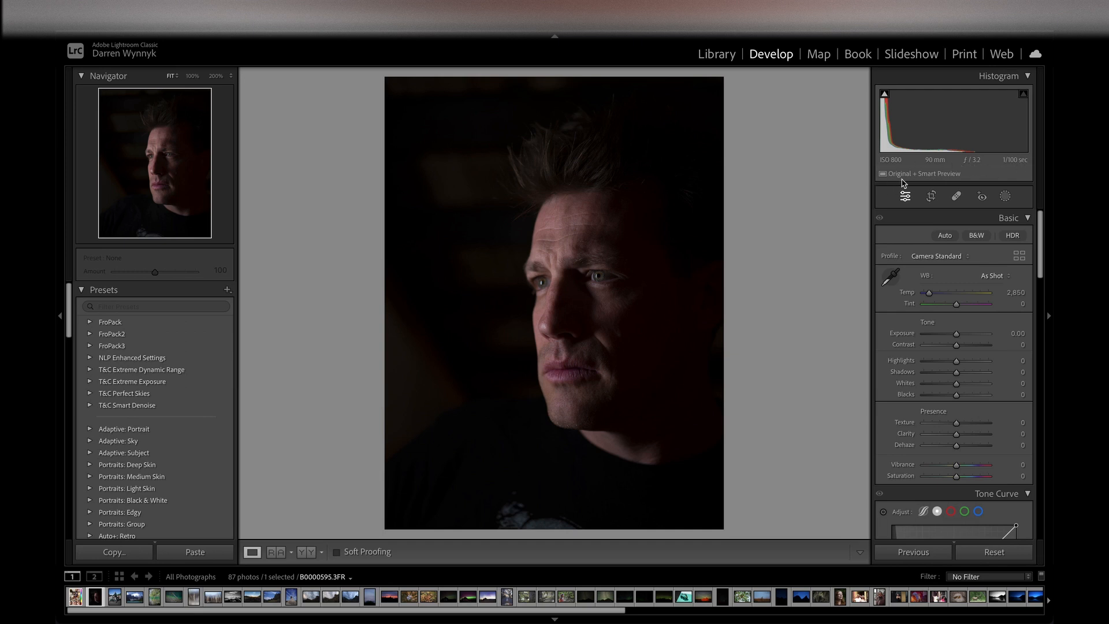
Crop the portrait tighter around the man's face, keeping the original aspect ratio
{"action": "mouse_move", "coordinate": [934, 179]}
{"action": "left_click", "coordinate": [932, 197]}
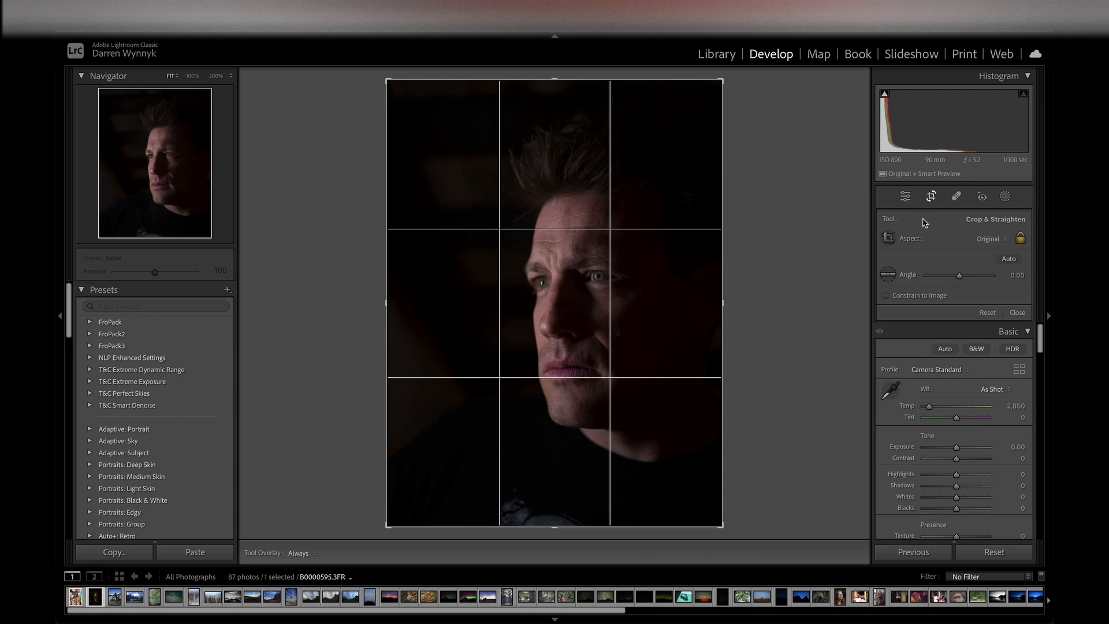
{"action": "left_click_drag", "start_coordinate": [722, 79], "coordinate": [700, 111]}
{"action": "left_click_drag", "start_coordinate": [611, 240], "coordinate": [578, 285]}
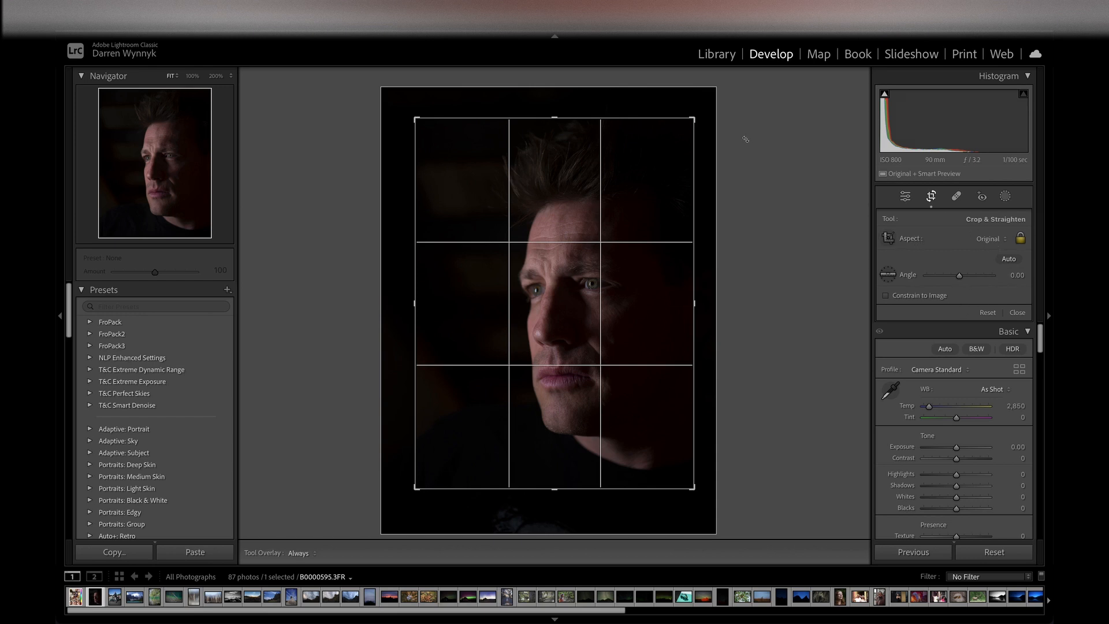
{"action": "left_click_drag", "start_coordinate": [694, 119], "coordinate": [664, 136]}
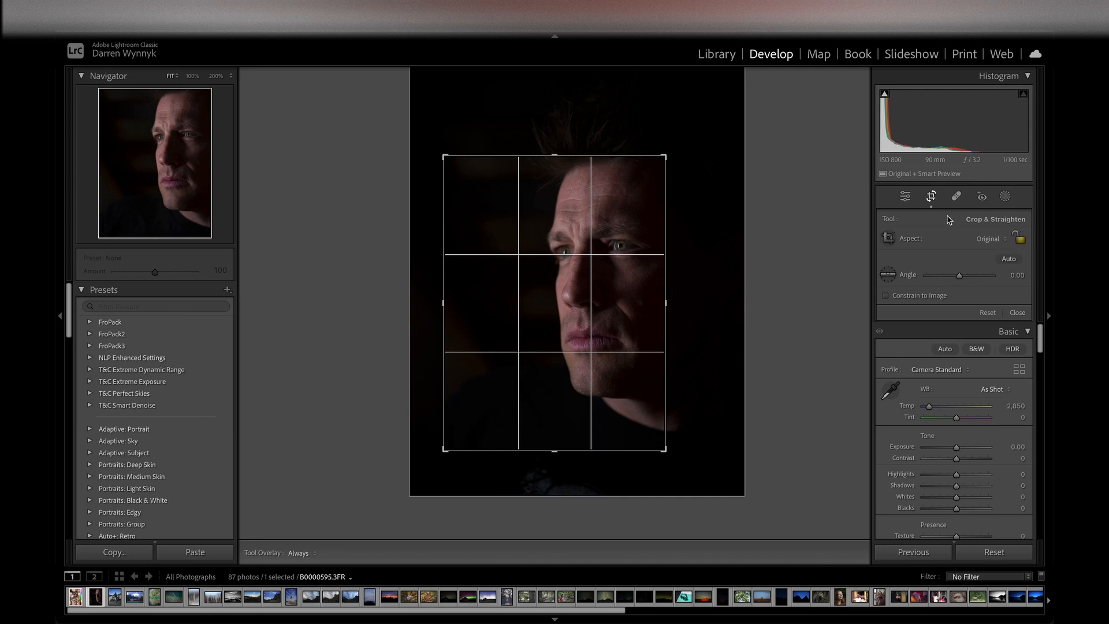
Try a nearly square crop around the face with the aspect ratio unlocked, and reset the crop
{"action": "left_click_drag", "start_coordinate": [665, 156], "coordinate": [688, 175]}
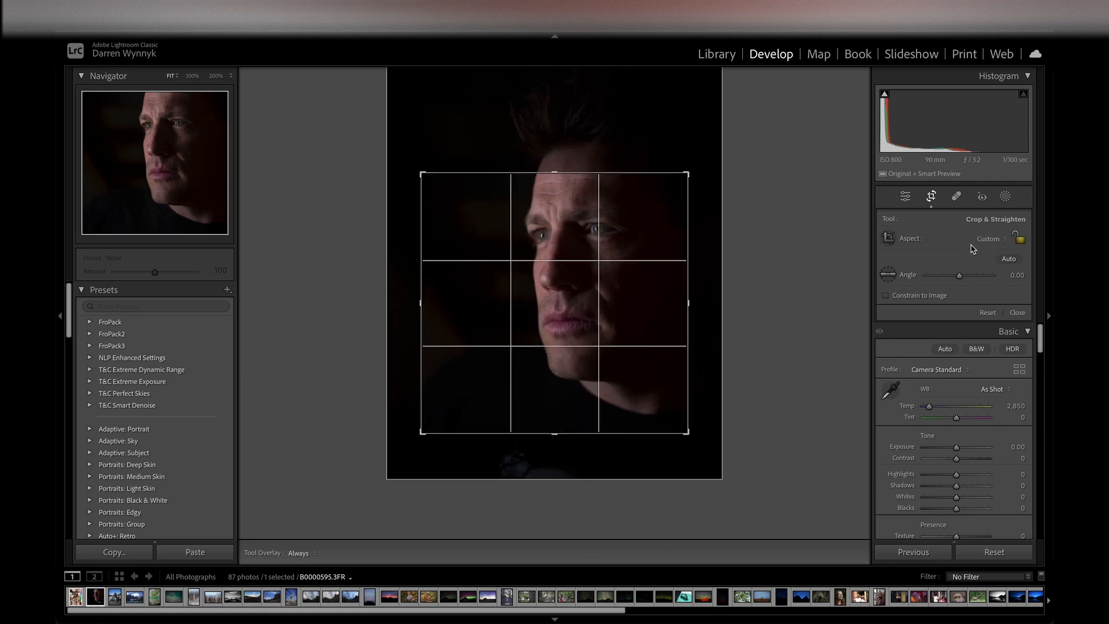
{"action": "left_click", "coordinate": [988, 313]}
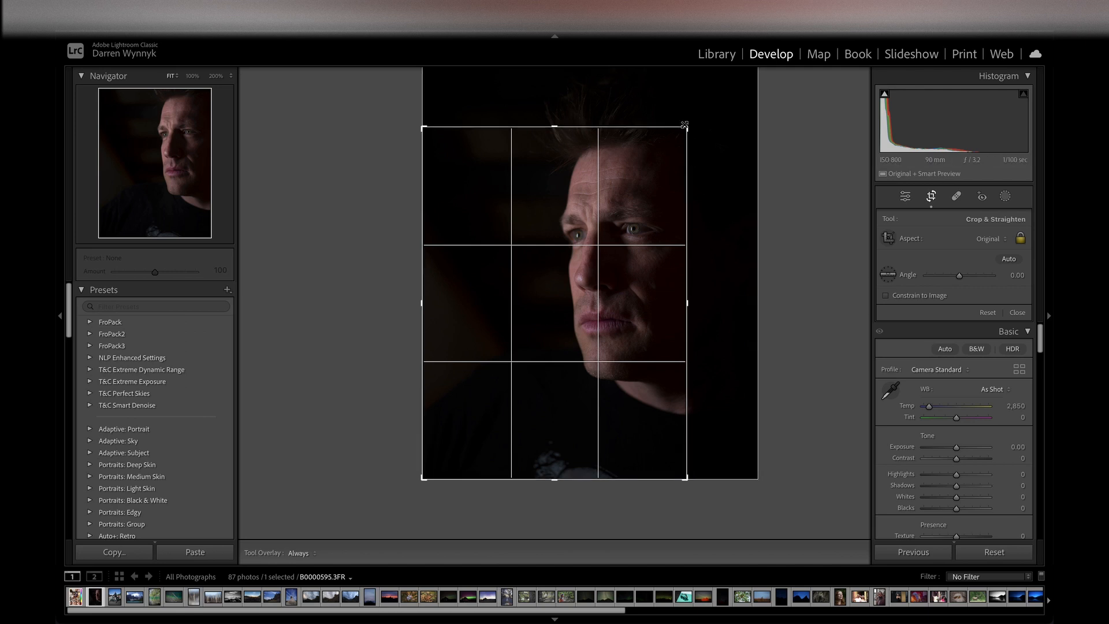
Switch the crop frame to landscape orientation and back to portrait, keeping the aspect ratio locked
{"action": "left_click_drag", "start_coordinate": [689, 125], "coordinate": [742, 182]}
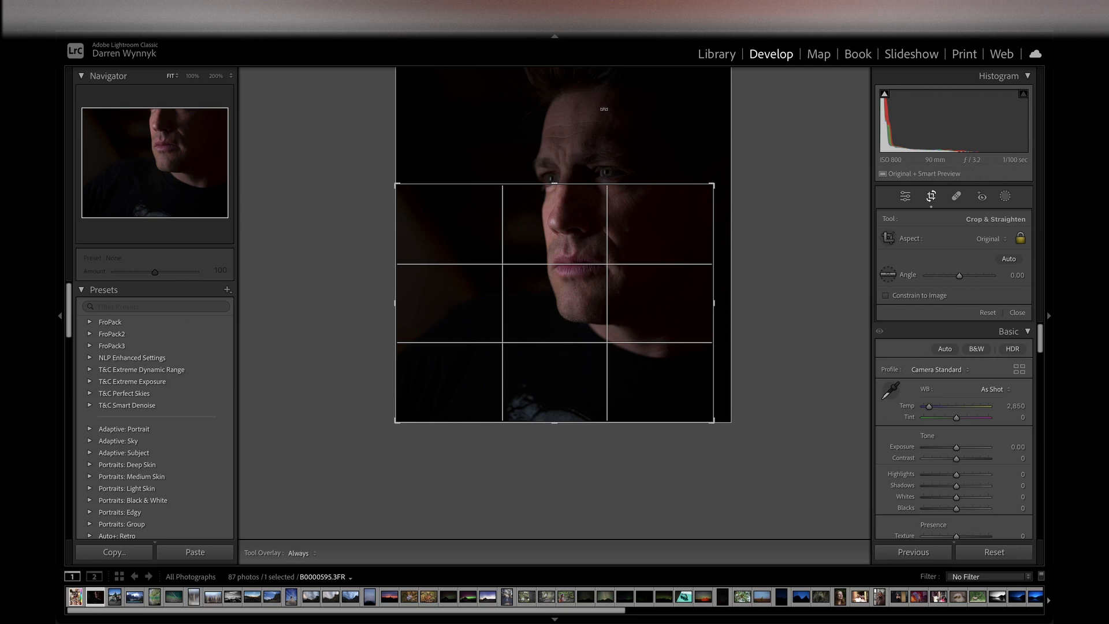
{"action": "left_click_drag", "start_coordinate": [714, 183], "coordinate": [700, 104]}
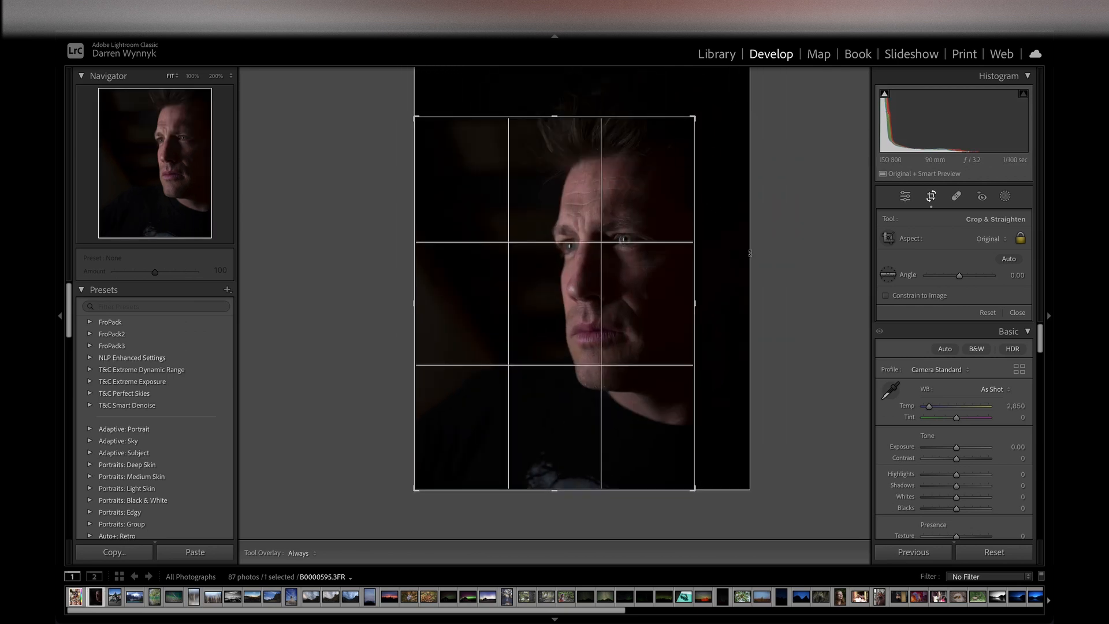
Open the custom aspect ratio entry and cancel it, keep the Original ratio, and reset the crop
{"action": "left_click", "coordinate": [1006, 244]}
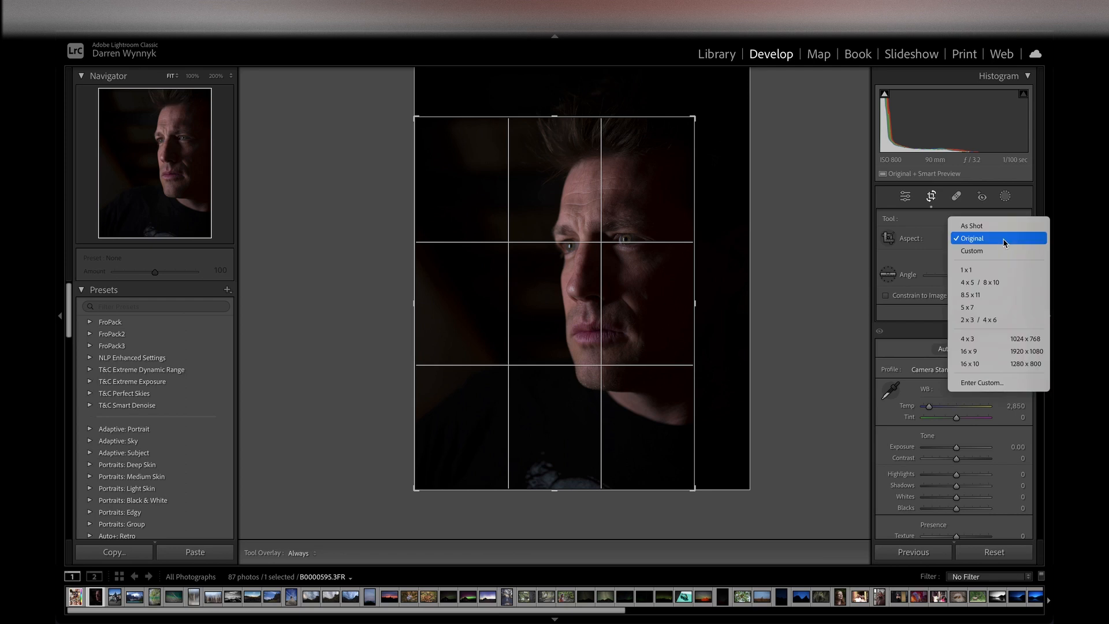
{"action": "left_click", "coordinate": [999, 383]}
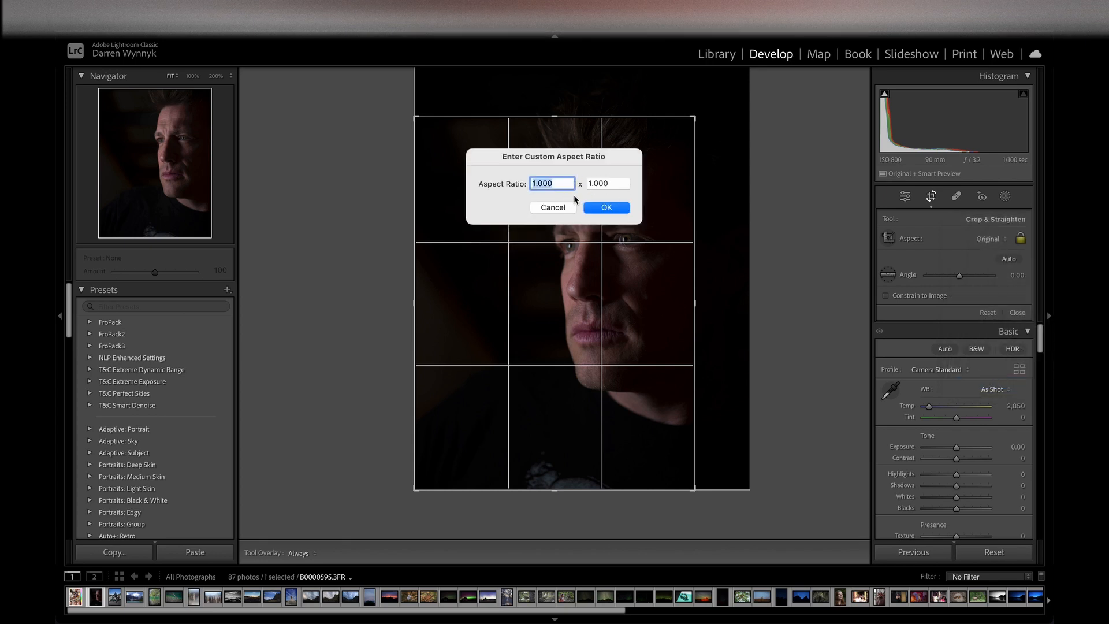
{"action": "left_click", "coordinate": [553, 207]}
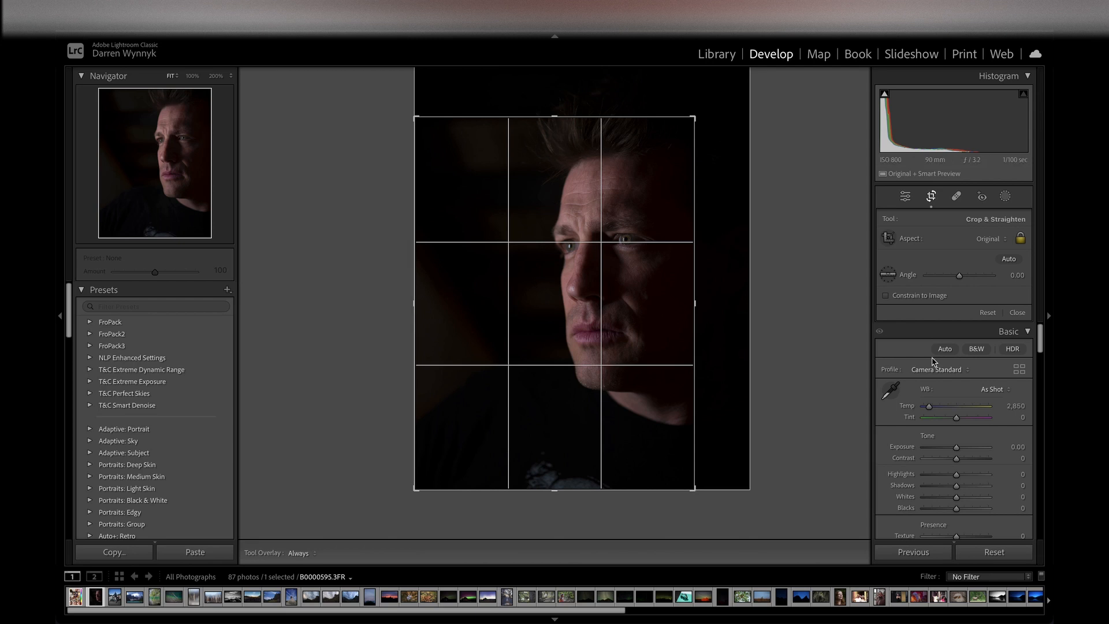
{"action": "left_click", "coordinate": [1006, 239]}
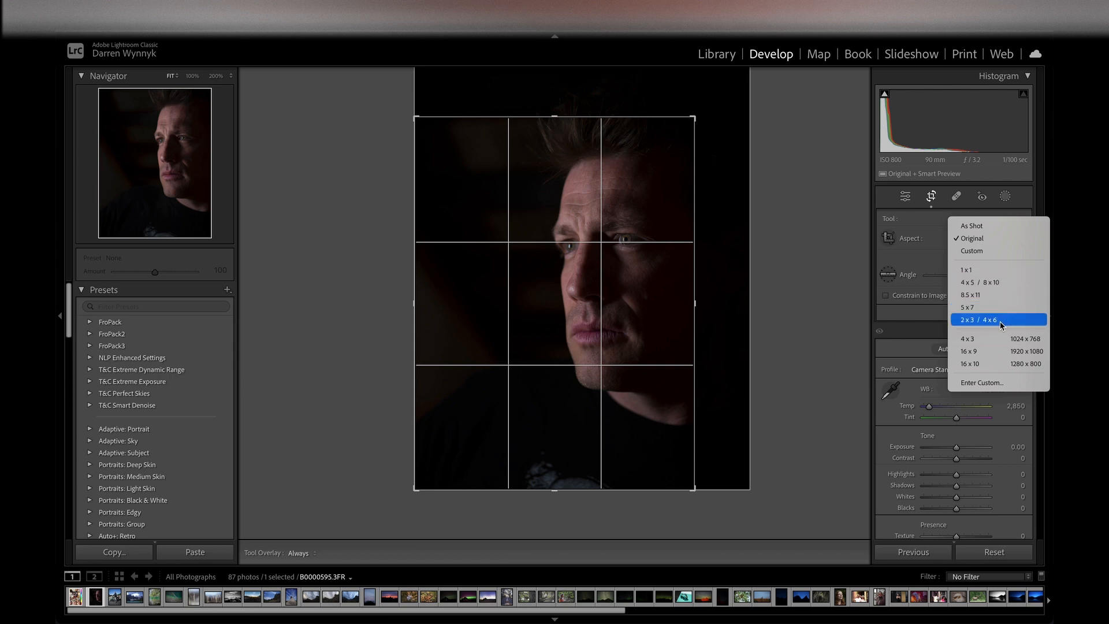
{"action": "left_click", "coordinate": [976, 243]}
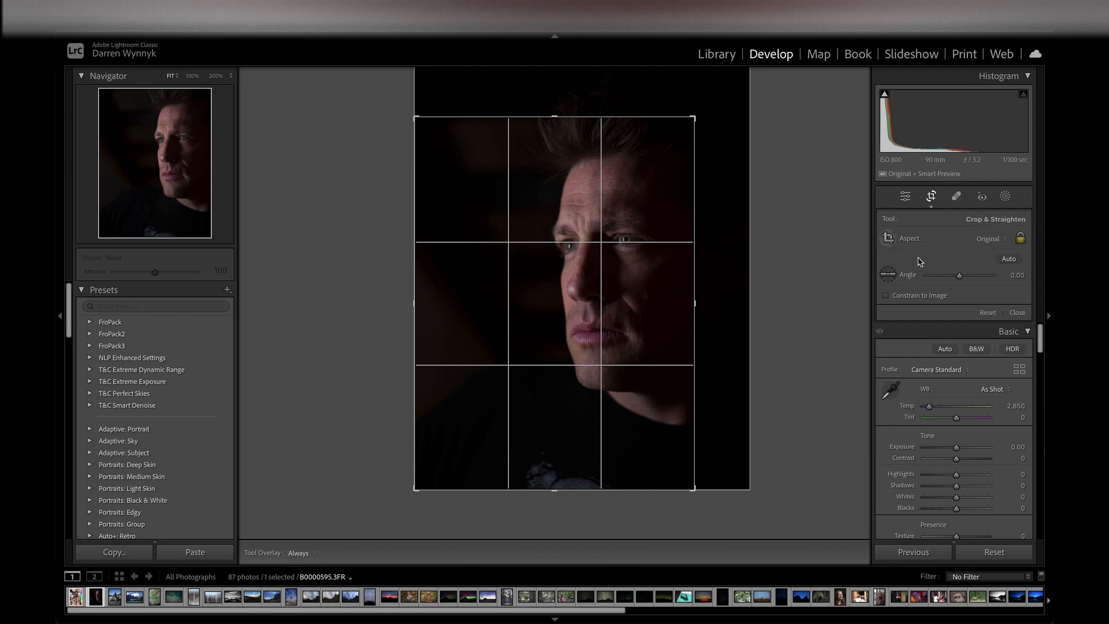
{"action": "left_click", "coordinate": [987, 313]}
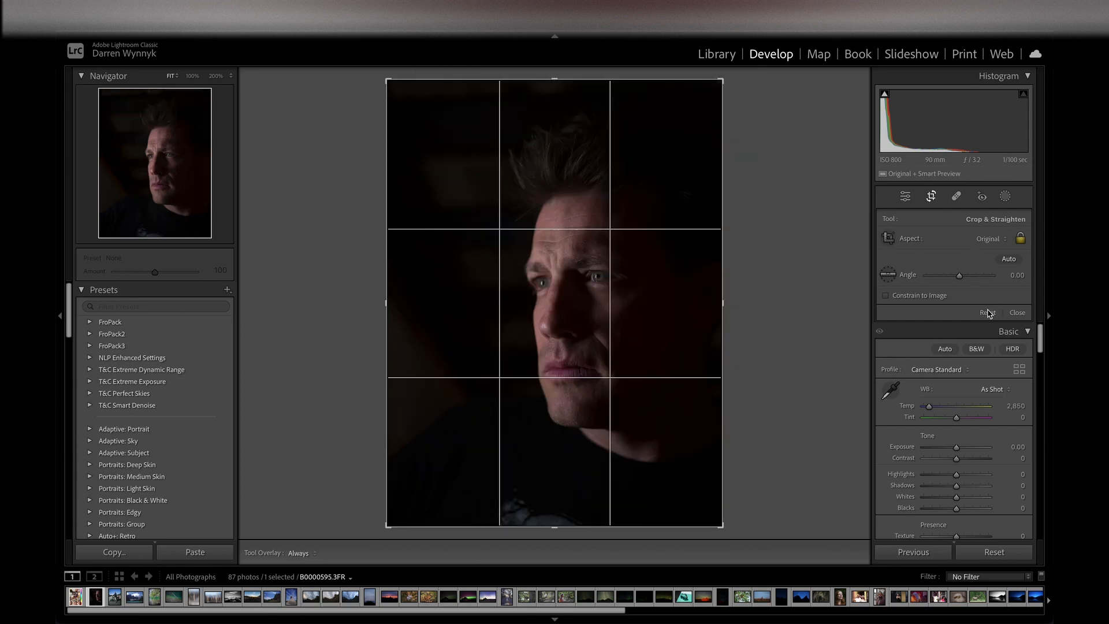
Draw a new crop frame around the man's head with the Crop Frame tool, and reset the crop
{"action": "left_click", "coordinate": [889, 238]}
{"action": "left_click_drag", "start_coordinate": [479, 123], "coordinate": [720, 431]}
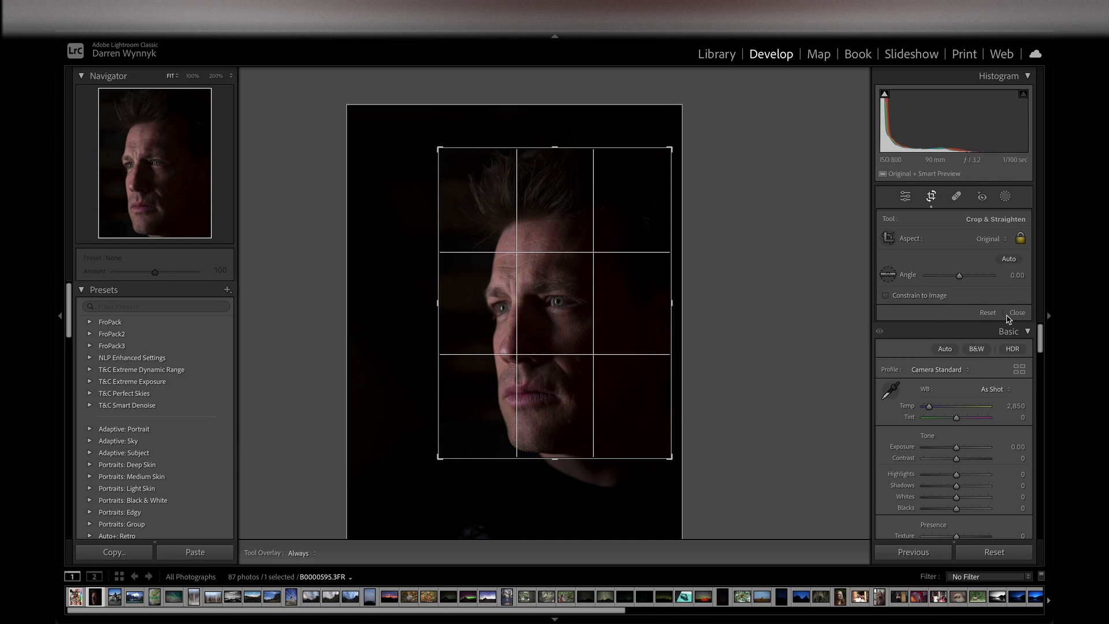
{"action": "left_click", "coordinate": [988, 313]}
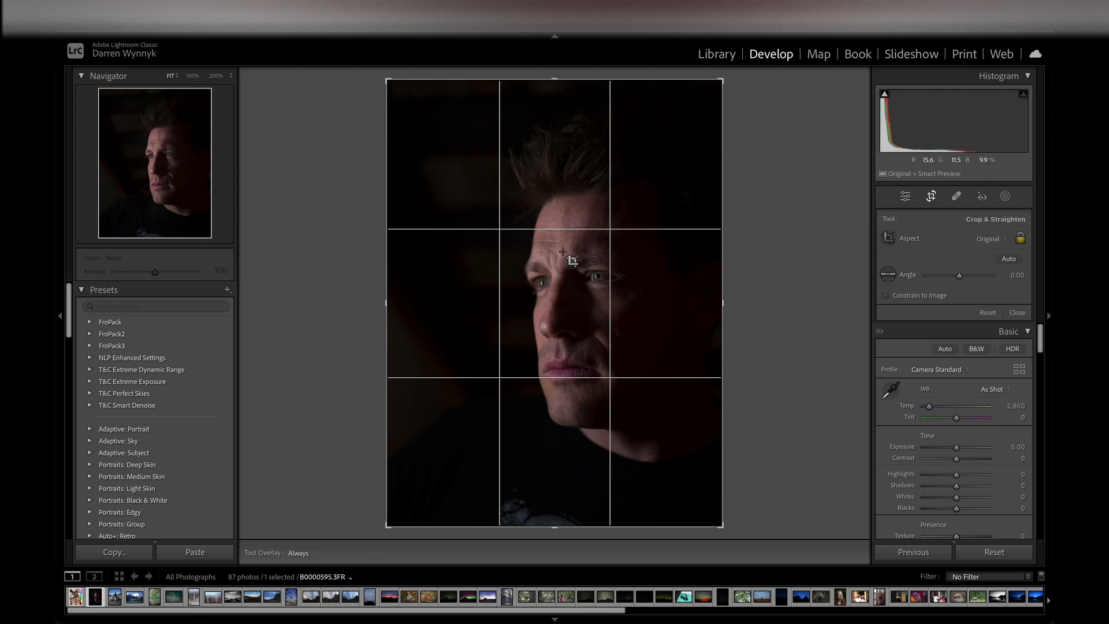
Open the mountain lake photo IMGP0176.dng from the library in the Develop module
{"action": "left_click", "coordinate": [718, 54]}
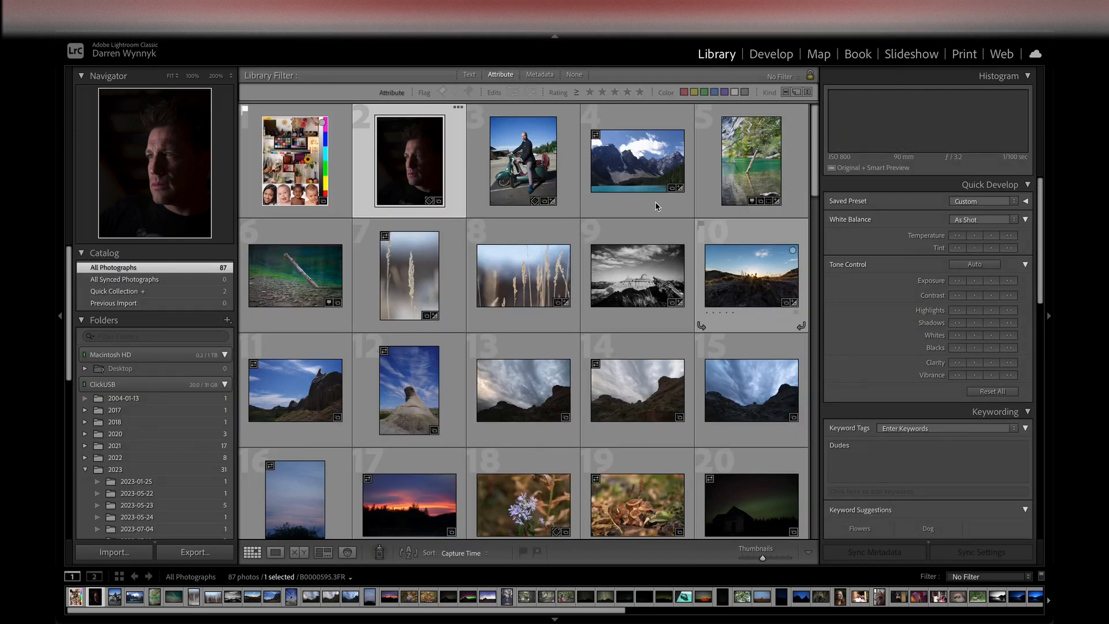
{"action": "left_click", "coordinate": [636, 171]}
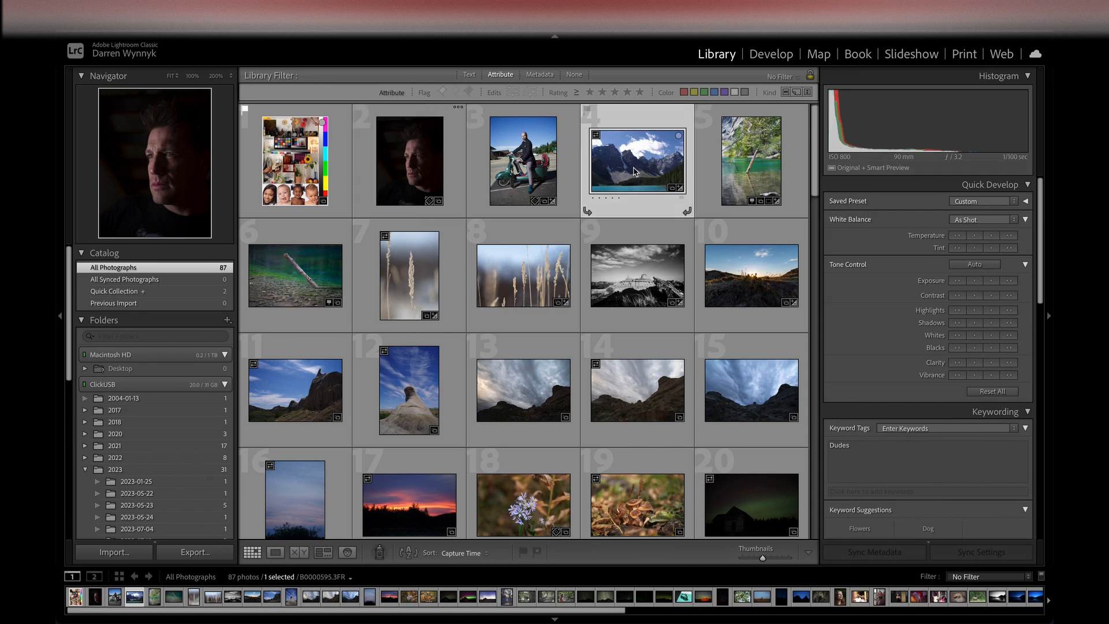
{"action": "double_click", "coordinate": [636, 171]}
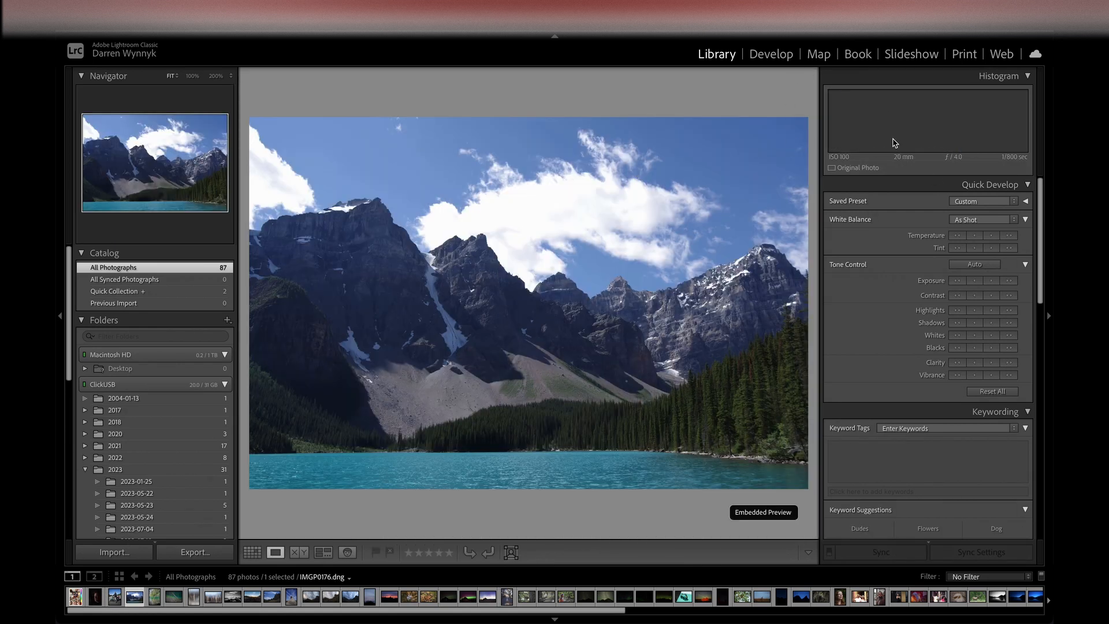
{"action": "left_click", "coordinate": [901, 183]}
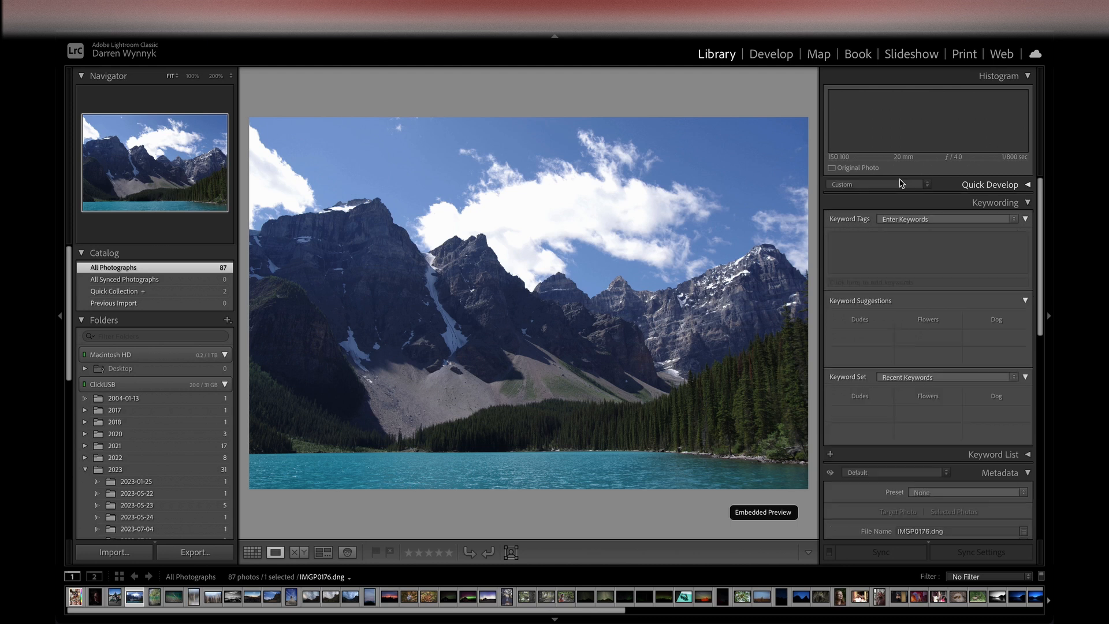
{"action": "left_click", "coordinate": [774, 56]}
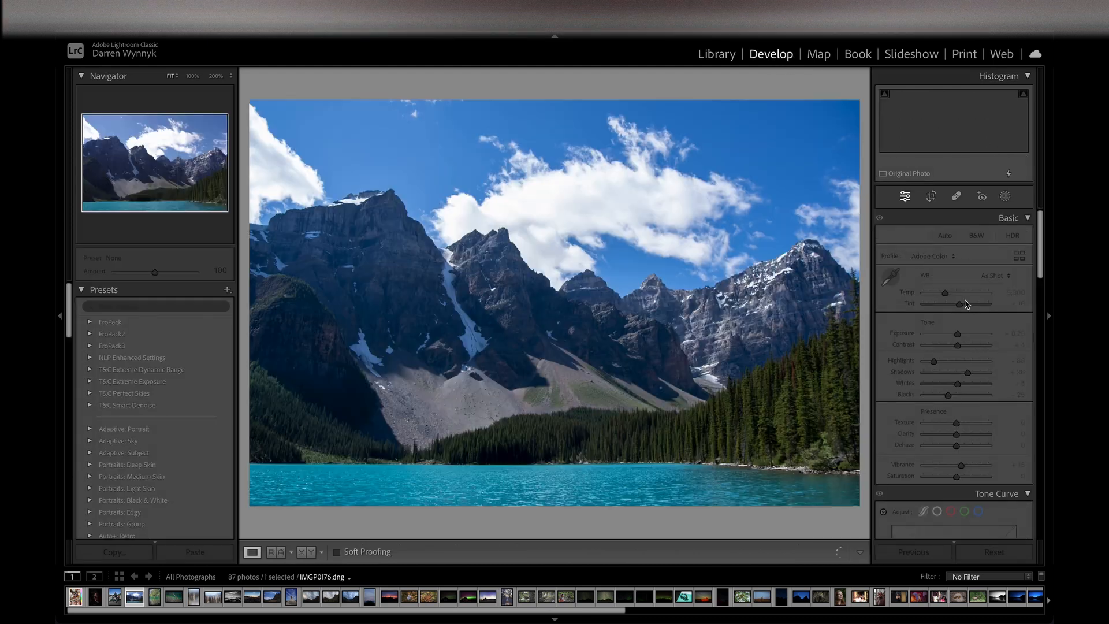
Rotate the lake photo with the Crop tool to -2.48° and again to 4.01° from outside the frame, resetting the crop each time
{"action": "left_click", "coordinate": [932, 198]}
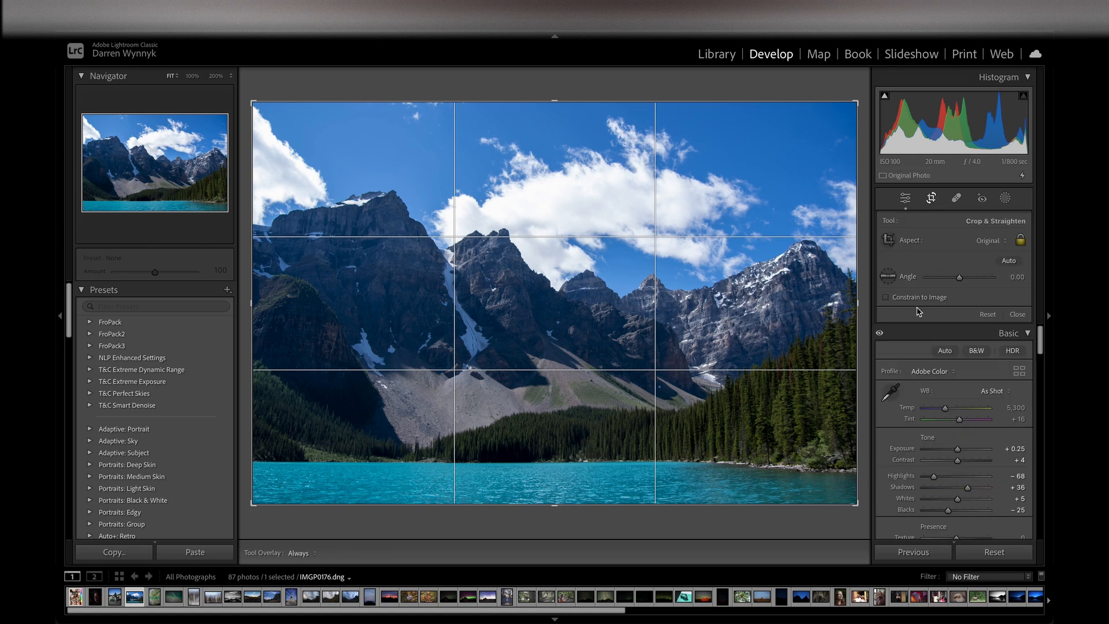
{"action": "left_click", "coordinate": [888, 277]}
{"action": "left_click", "coordinate": [888, 278]}
{"action": "mouse_move", "coordinate": [962, 279]}
{"action": "left_mouse_down"}
{"action": "mouse_move", "coordinate": [980, 282]}
{"action": "mouse_move", "coordinate": [946, 284]}
{"action": "mouse_move", "coordinate": [1017, 279]}
{"action": "mouse_move", "coordinate": [973, 279]}
{"action": "mouse_move", "coordinate": [982, 279]}
{"action": "left_mouse_up"}
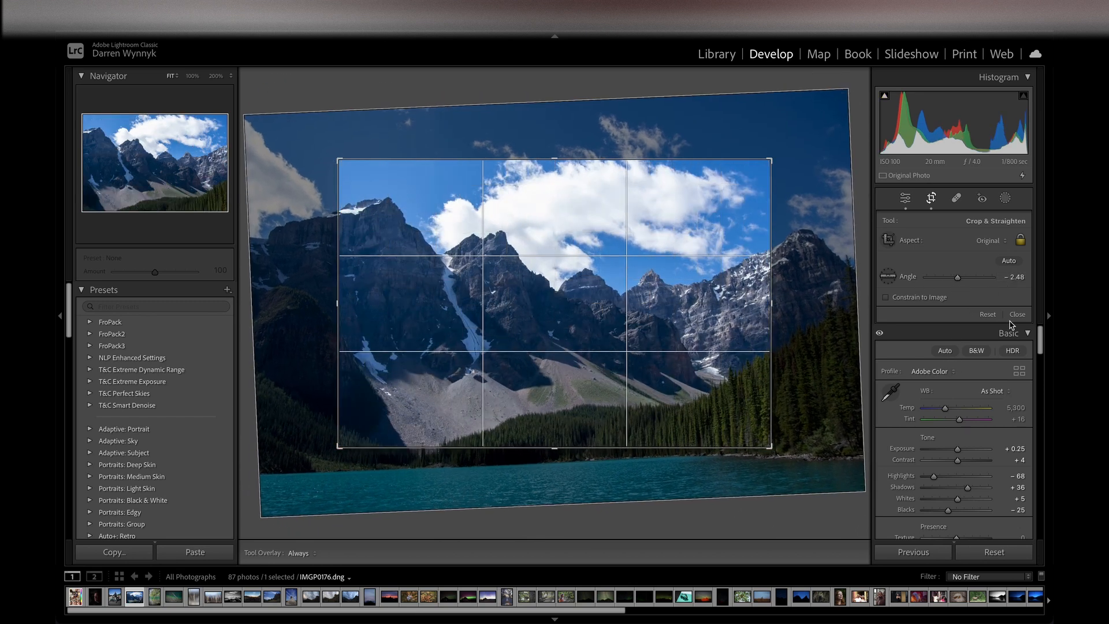
{"action": "left_click", "coordinate": [992, 317]}
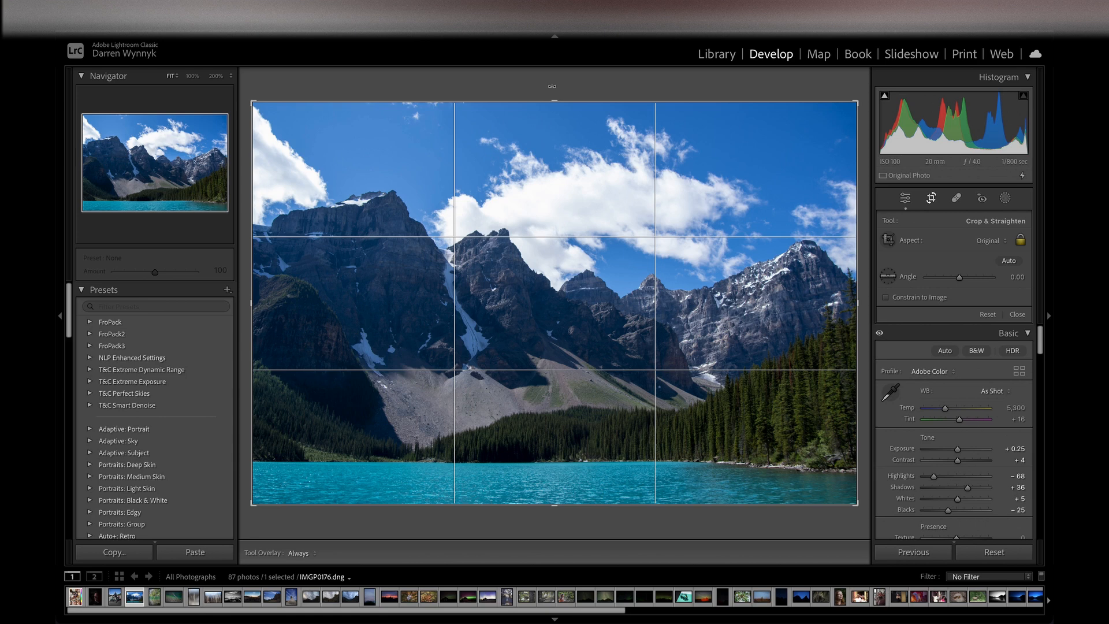
{"action": "mouse_move", "coordinate": [553, 87]}
{"action": "left_mouse_down"}
{"action": "mouse_move", "coordinate": [570, 78]}
{"action": "mouse_move", "coordinate": [523, 92]}
{"action": "mouse_move", "coordinate": [569, 91]}
{"action": "left_mouse_up"}
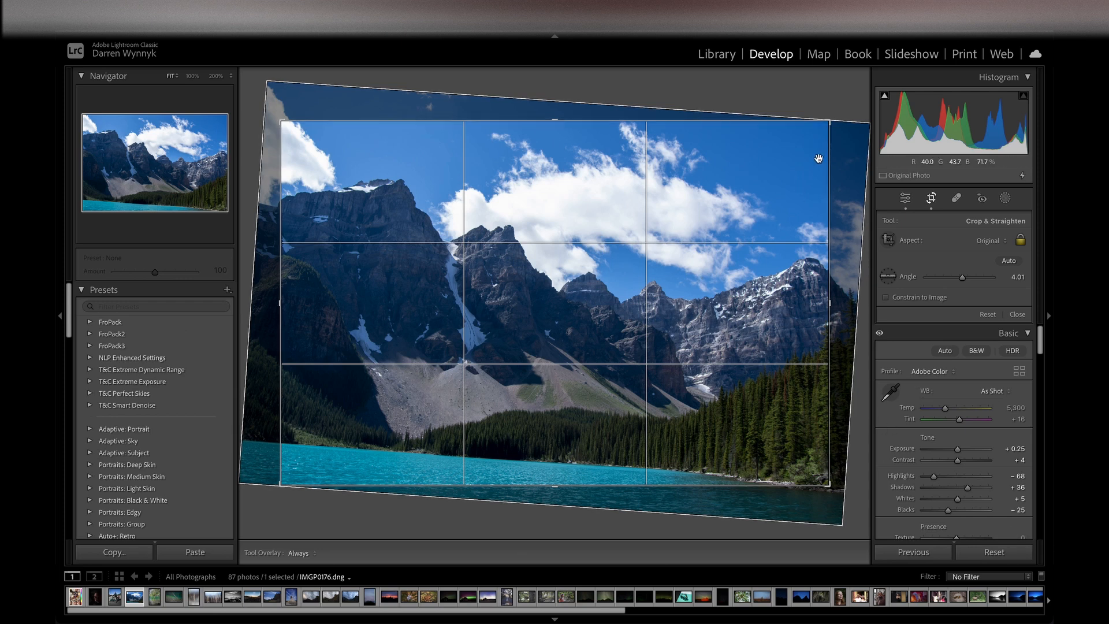
{"action": "left_click", "coordinate": [988, 315]}
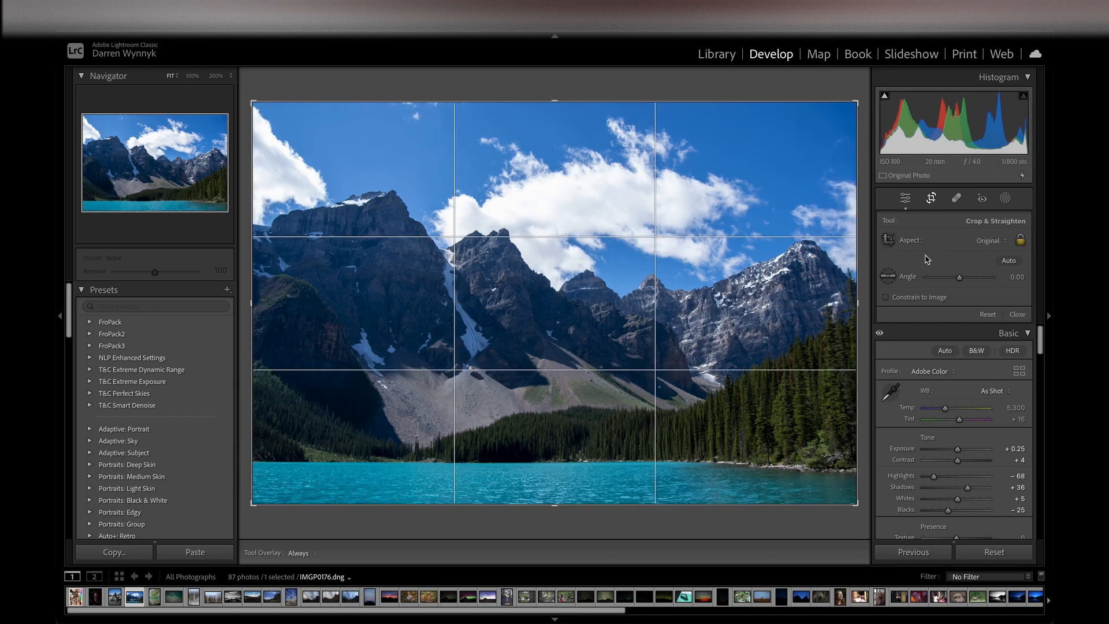
Straighten the photo along the lake's far shoreline with the Straighten tool, and reset all of the photo's Develop settings
{"action": "left_click", "coordinate": [888, 282]}
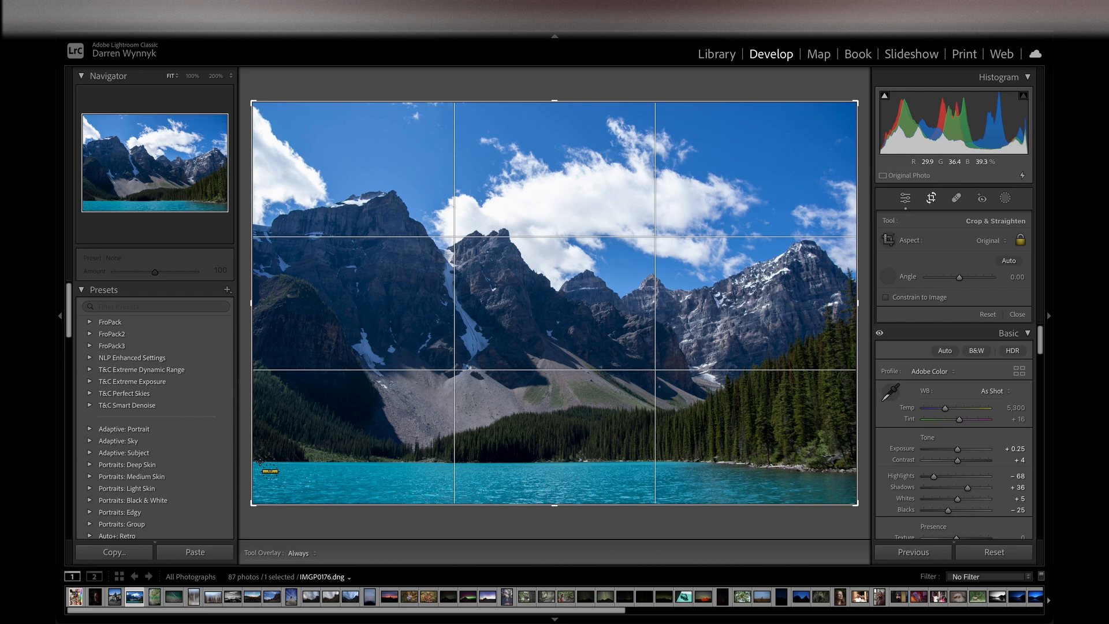
{"action": "left_click_drag", "start_coordinate": [260, 462], "coordinate": [725, 461]}
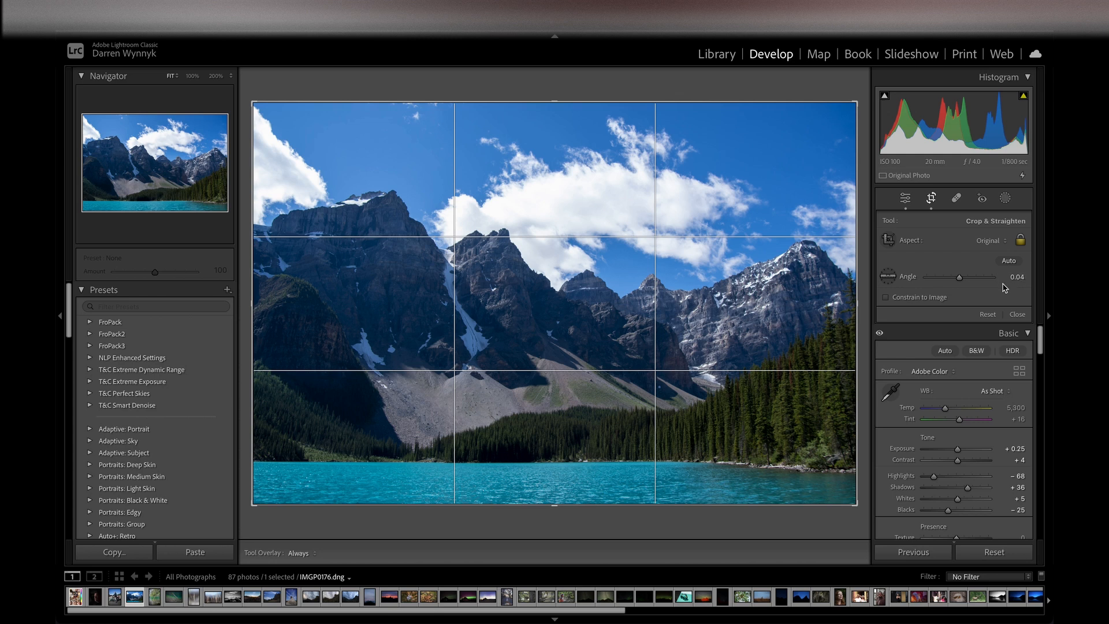
{"action": "left_click", "coordinate": [1015, 559]}
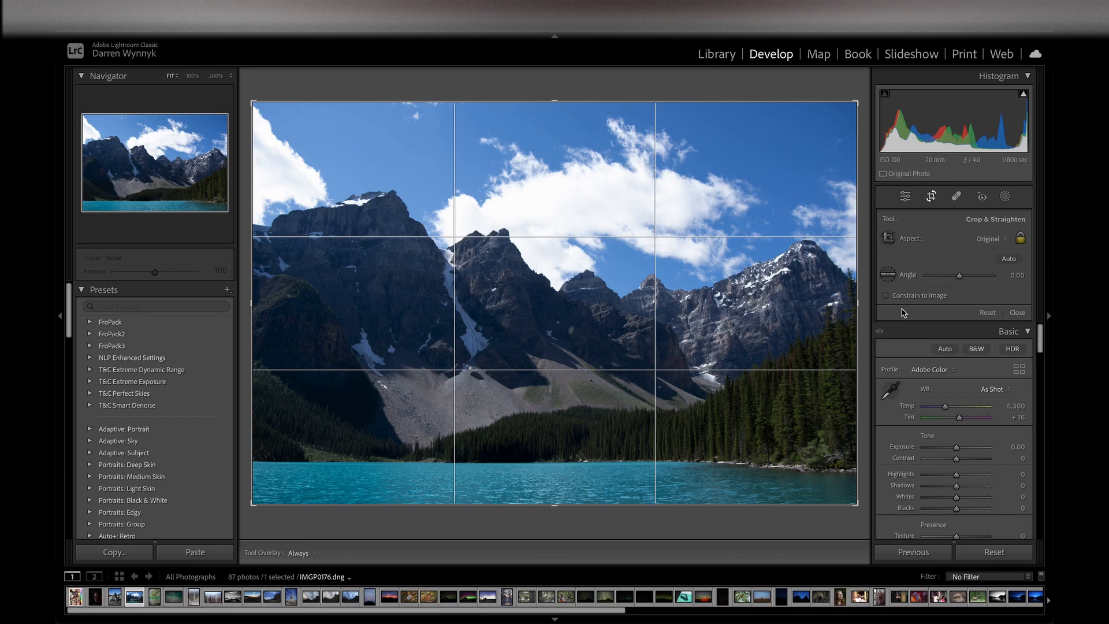
Expand the Transform section to show its Upright options, transform sliders and Constrain Crop setting
{"action": "scroll", "coordinate": [943, 353], "scroll_direction": "down", "scroll_amount": 15}
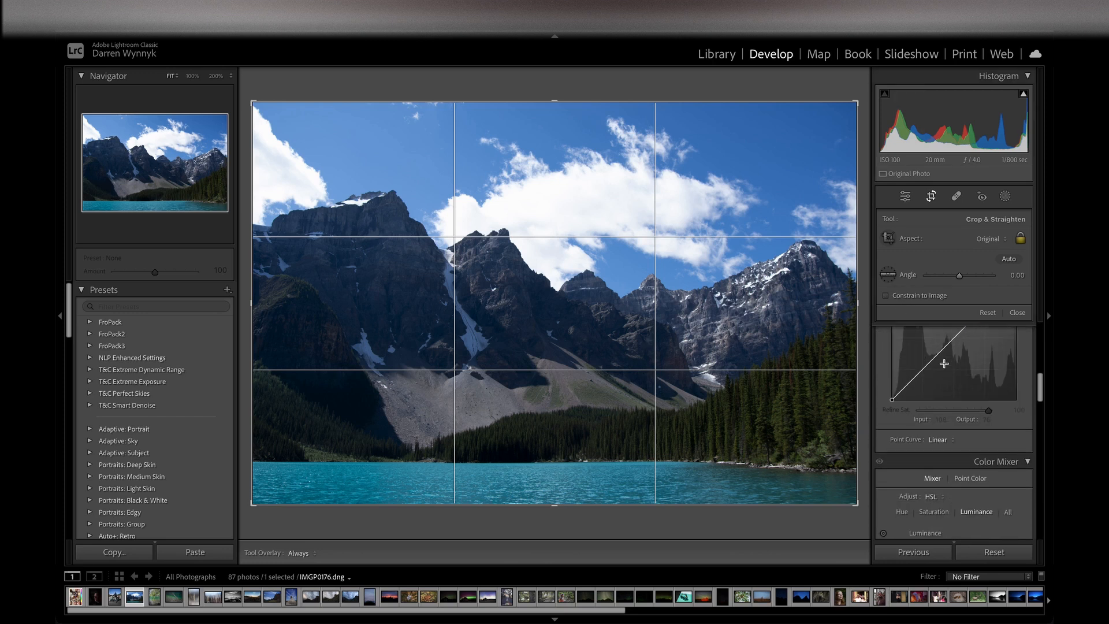
{"action": "scroll", "coordinate": [947, 368], "scroll_direction": "down", "scroll_amount": 15}
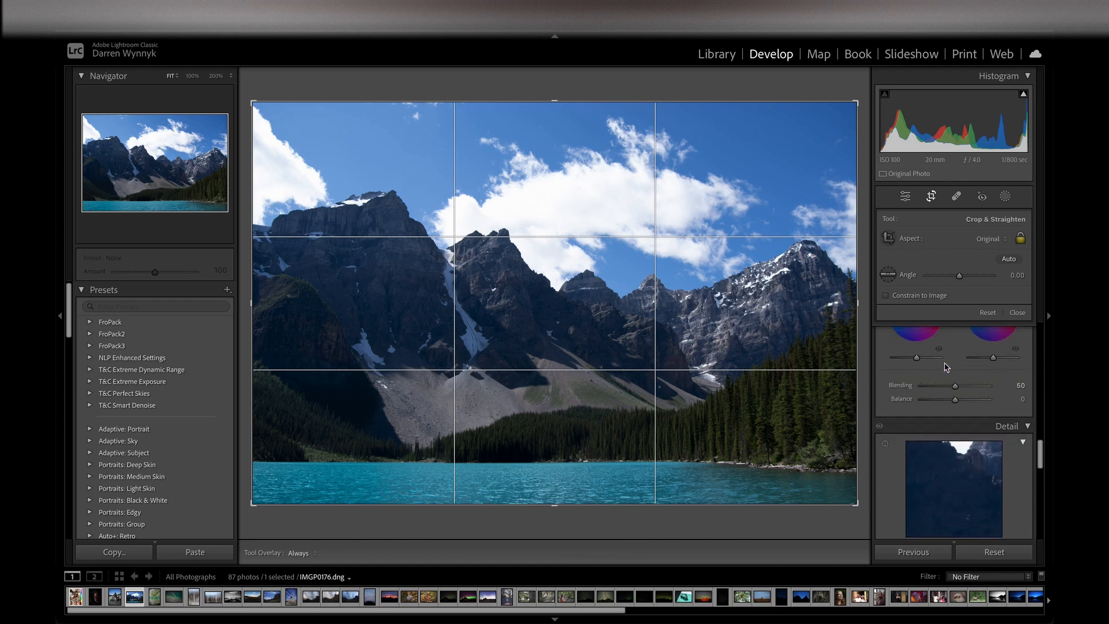
{"action": "scroll", "coordinate": [945, 364], "scroll_direction": "down", "scroll_amount": 15}
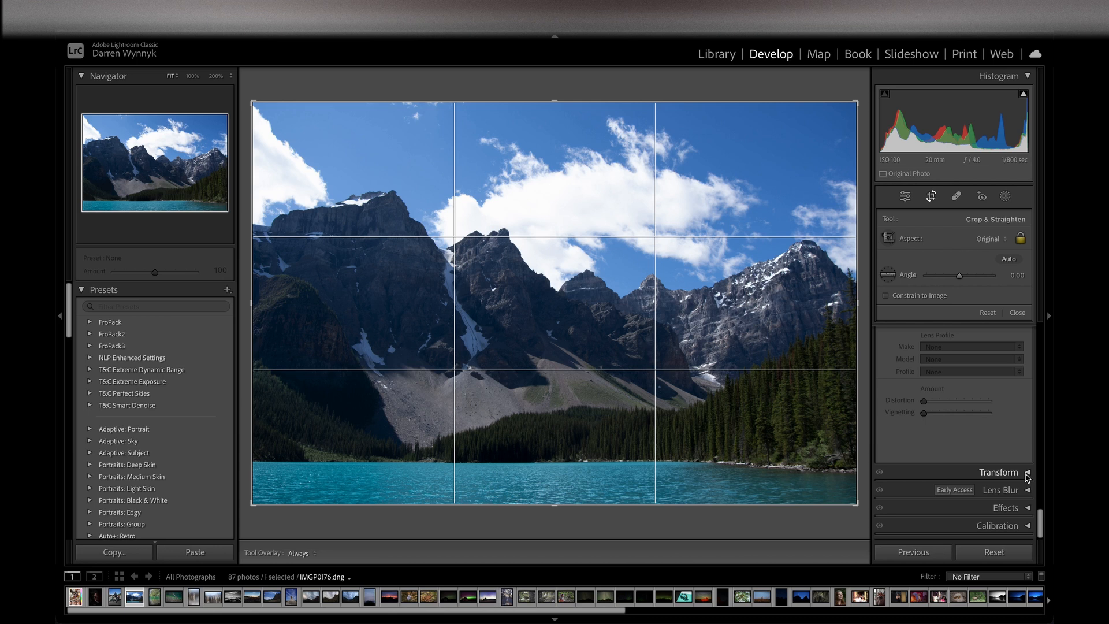
{"action": "left_click", "coordinate": [1028, 474]}
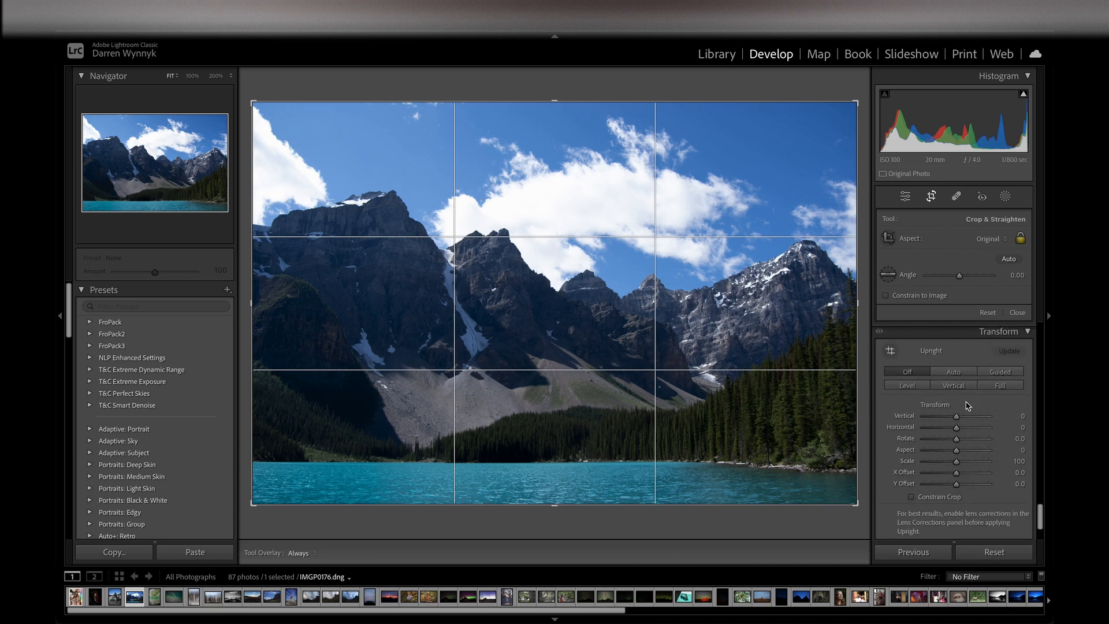
{"action": "scroll", "coordinate": [984, 405], "scroll_direction": "up", "scroll_amount": 1}
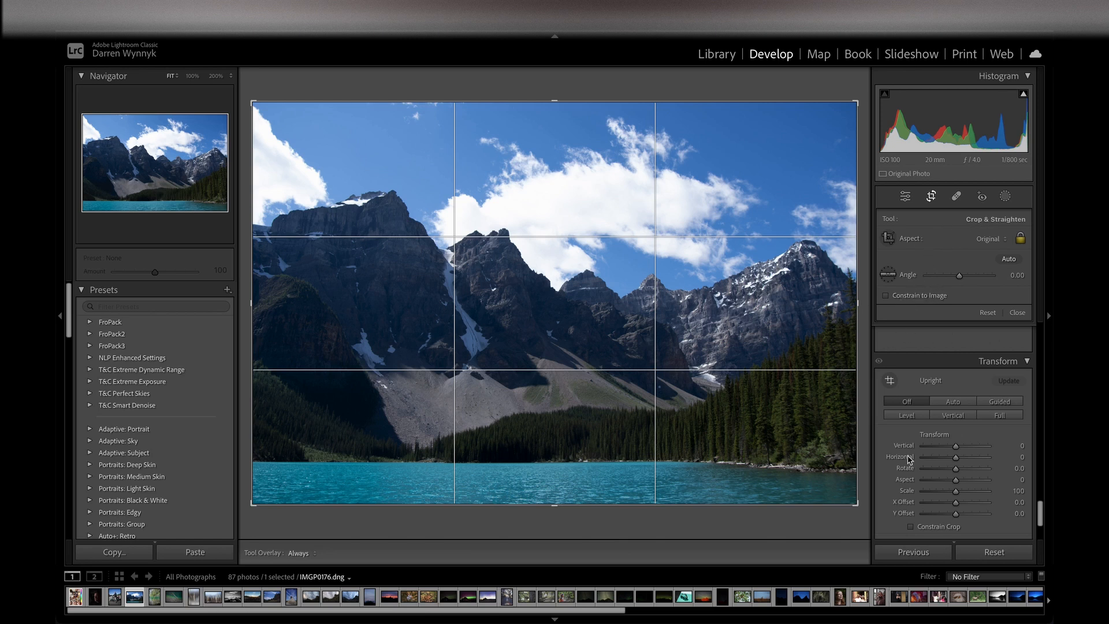
Toggle Constrain Crop in Transform and Constrain to Image in the Crop tool on and off, leaving both disabled
{"action": "left_click", "coordinate": [911, 527]}
{"action": "left_click", "coordinate": [887, 296]}
{"action": "left_click", "coordinate": [888, 295]}
{"action": "left_click", "coordinate": [887, 295]}
{"action": "left_click", "coordinate": [912, 526]}
{"action": "scroll", "coordinate": [975, 403], "scroll_direction": "up", "scroll_amount": 3}
{"action": "scroll", "coordinate": [975, 402], "scroll_direction": "up", "scroll_amount": 10}
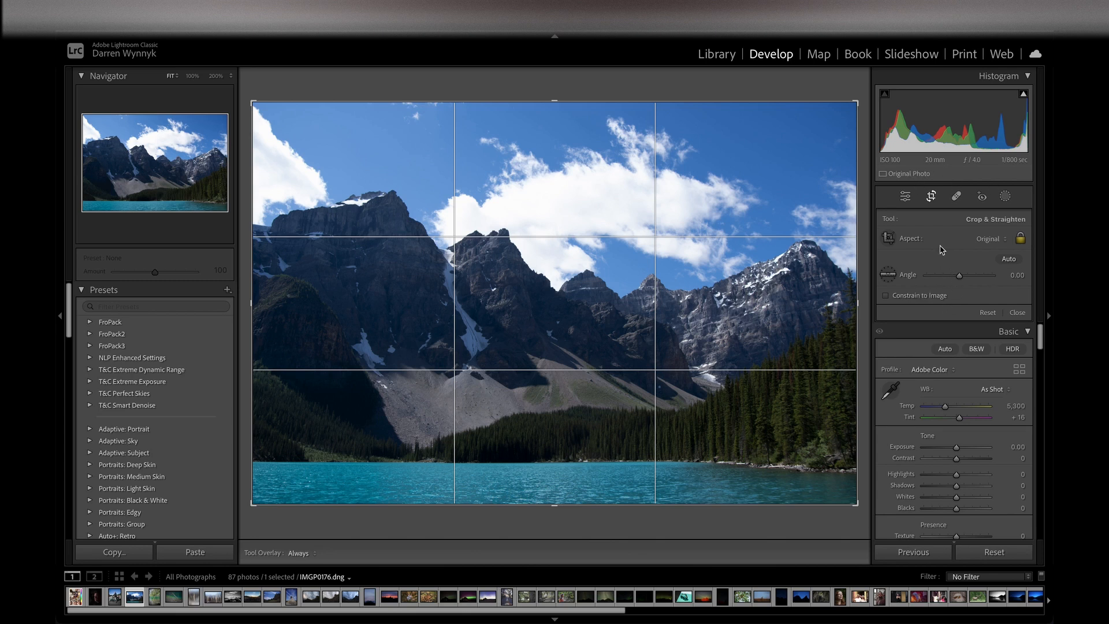
Open the dark portrait B0000595.3FR from the library grid in the Develop module
{"action": "left_click", "coordinate": [717, 55]}
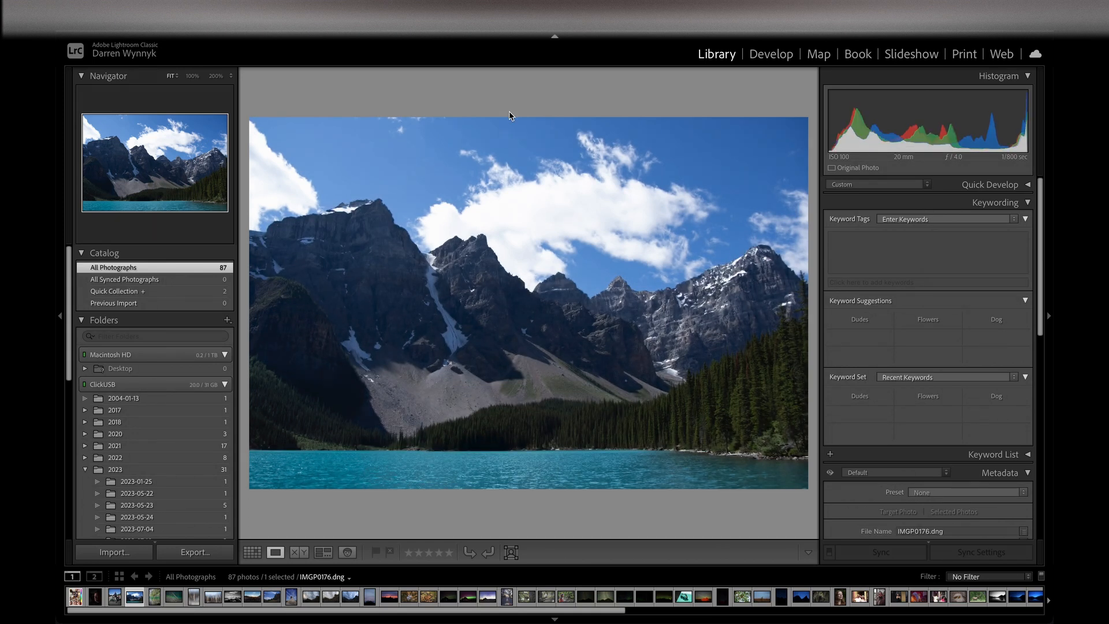
{"action": "key", "text": "g"}
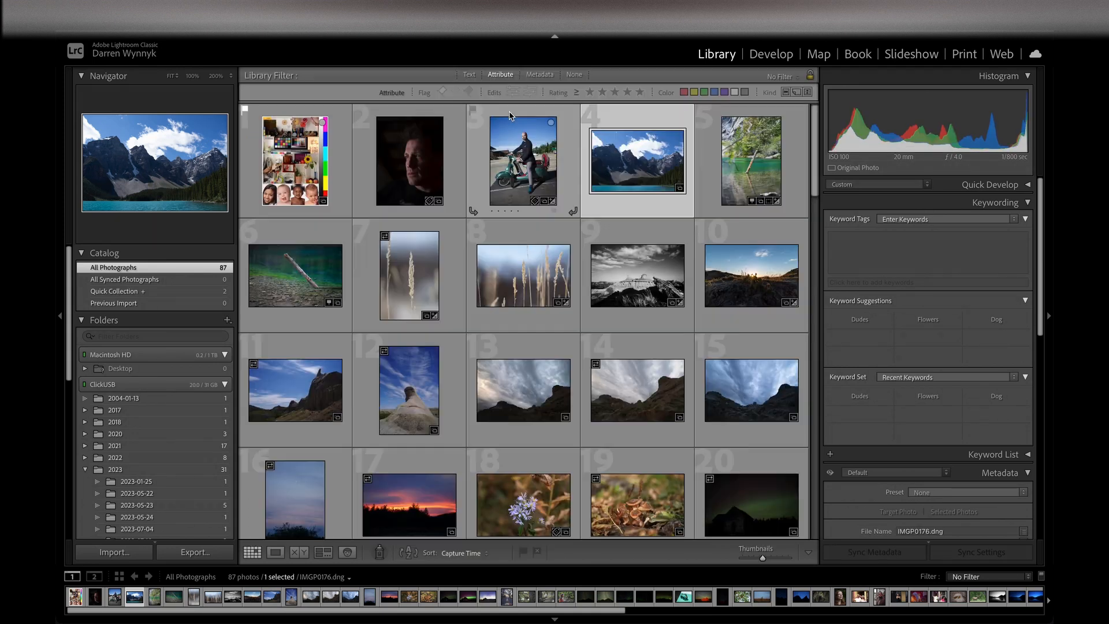
{"action": "left_click", "coordinate": [409, 163]}
{"action": "double_click", "coordinate": [409, 163]}
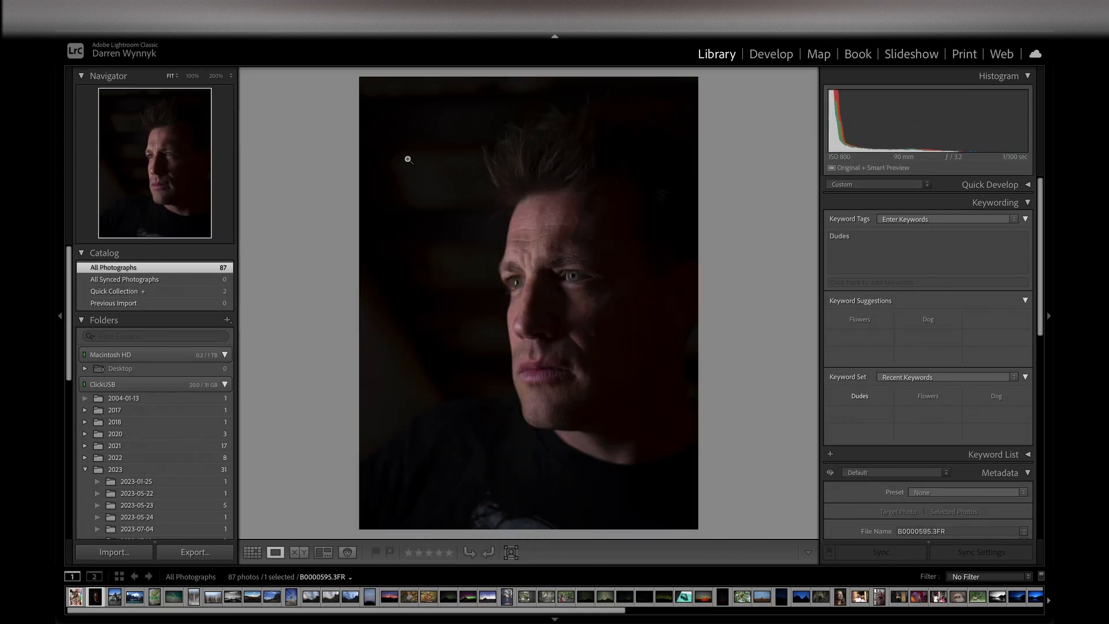
{"action": "left_click", "coordinate": [774, 55]}
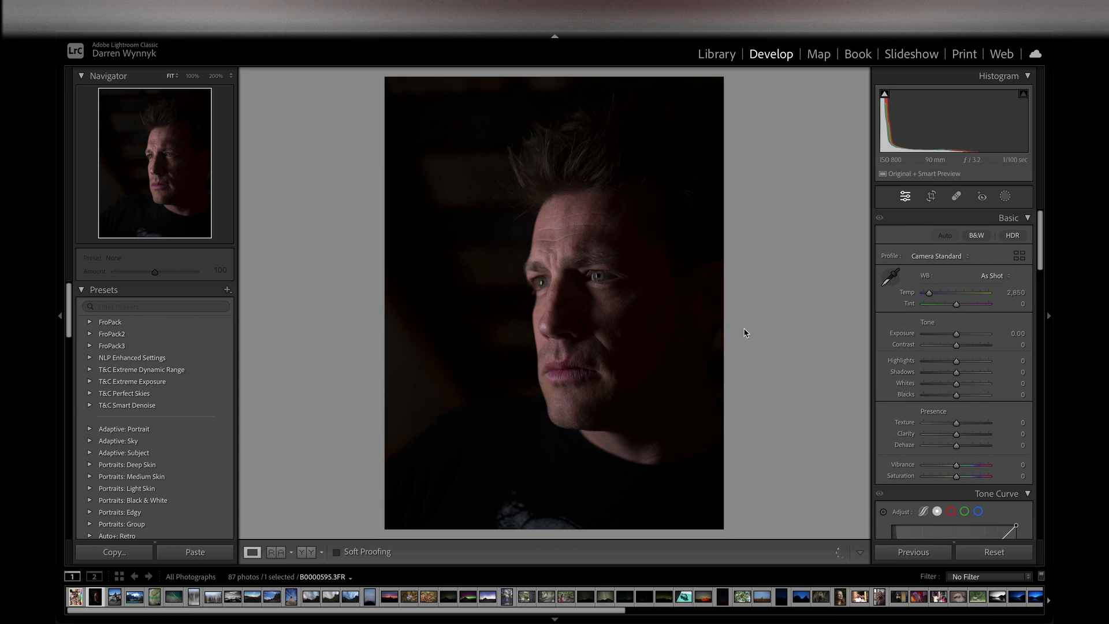
Look at the Crop tool on the portrait, switch to the Healing tool and choose its content-aware Remove mode
{"action": "left_click", "coordinate": [931, 200]}
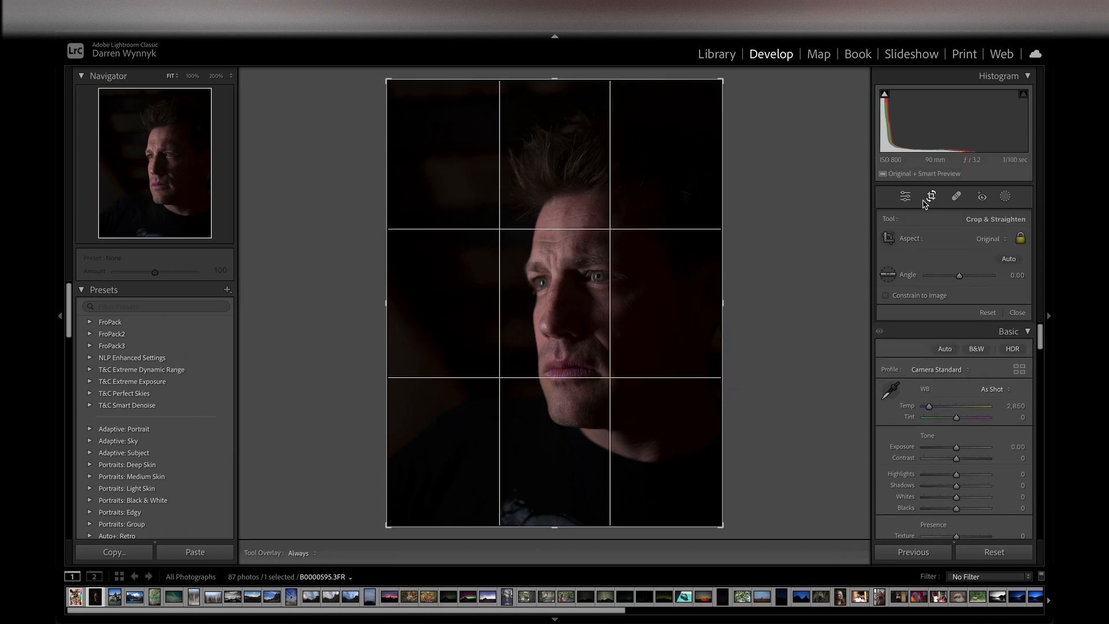
{"action": "left_click", "coordinate": [958, 199]}
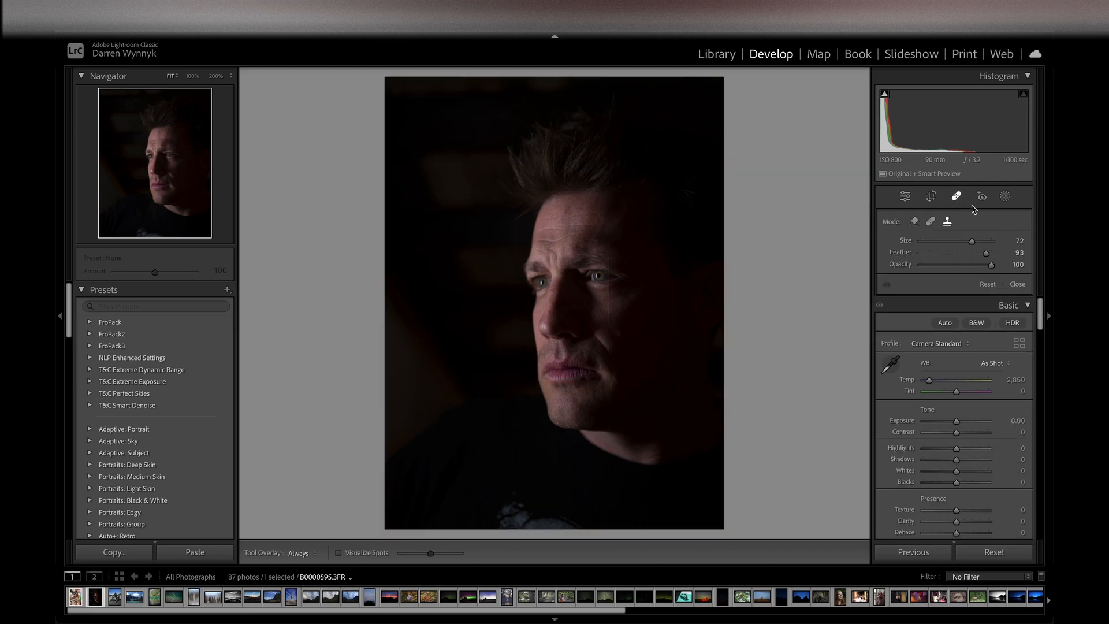
{"action": "left_click", "coordinate": [916, 224]}
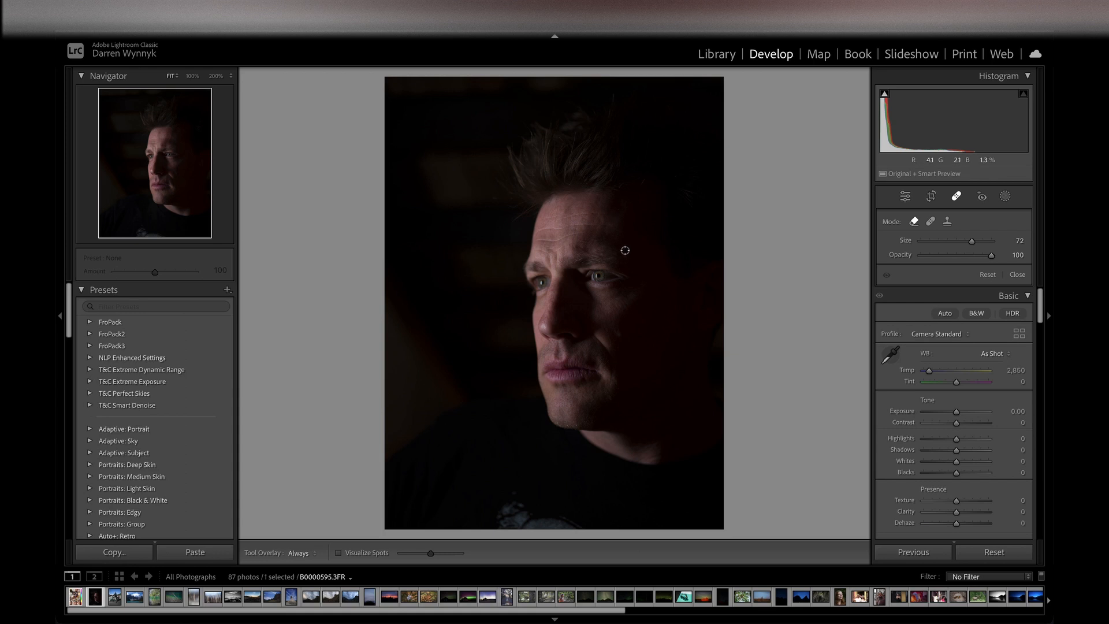
Try several sizes for the Remove brush, zoom the portrait to 100%, and set the brush size to 73
{"action": "scroll", "coordinate": [624, 251], "scroll_direction": "up", "scroll_amount": 3}
{"action": "scroll", "coordinate": [625, 250], "scroll_direction": "up", "scroll_amount": 3}
{"action": "scroll", "coordinate": [624, 250], "scroll_direction": "down", "scroll_amount": 5}
{"action": "scroll", "coordinate": [625, 250], "scroll_direction": "up", "scroll_amount": 5}
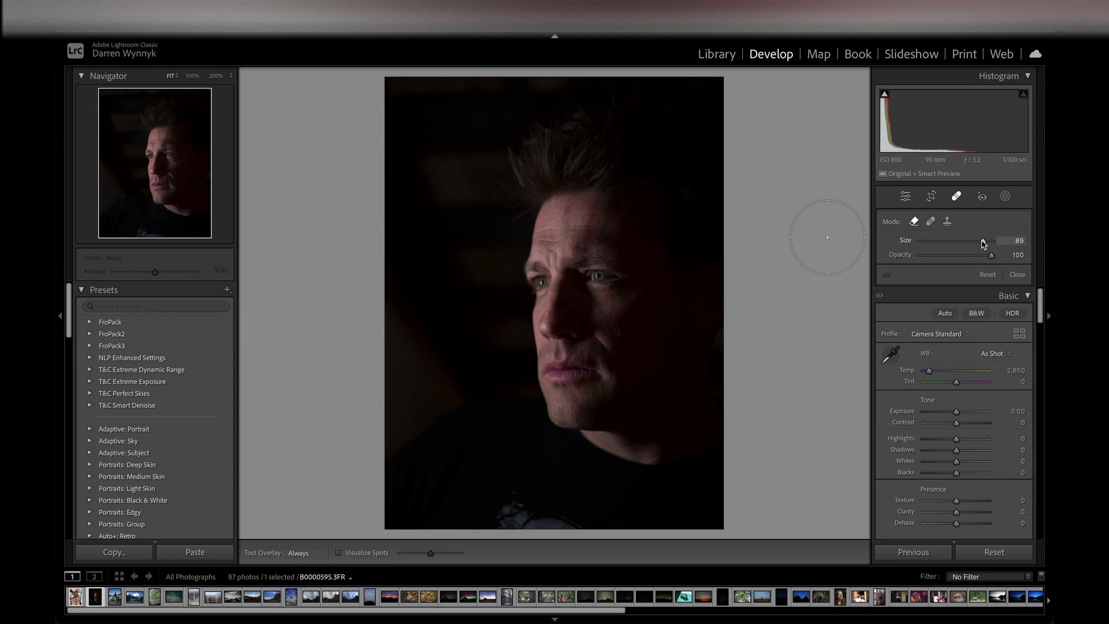
{"action": "left_click", "coordinate": [192, 76]}
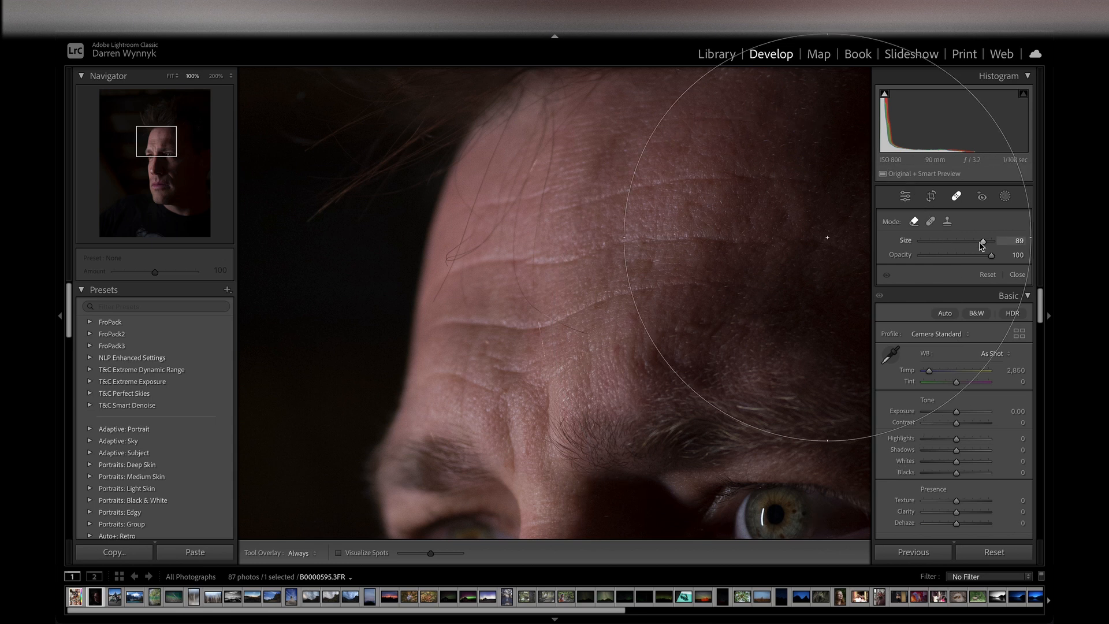
{"action": "mouse_move", "coordinate": [984, 245]}
{"action": "left_mouse_down"}
{"action": "mouse_move", "coordinate": [957, 242]}
{"action": "mouse_move", "coordinate": [985, 243]}
{"action": "mouse_move", "coordinate": [970, 242]}
{"action": "mouse_move", "coordinate": [976, 258]}
{"action": "mouse_move", "coordinate": [1002, 258]}
{"action": "left_mouse_up"}
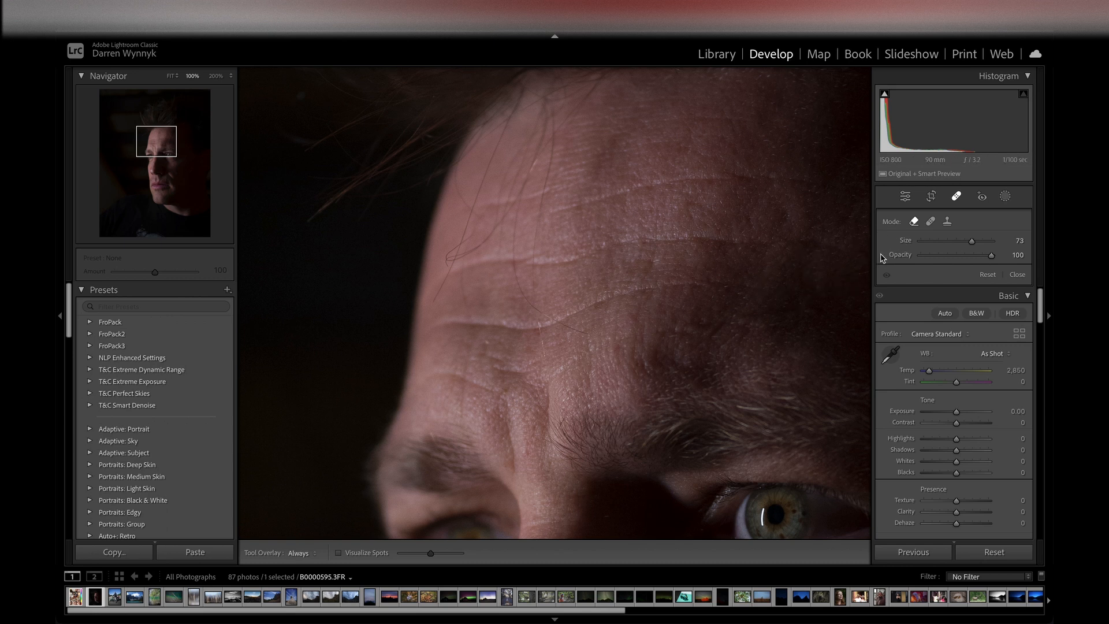
Lower the Remove brush's opacity, restore it to 100, and brush over the forehead wrinkles above the inner eyebrow
{"action": "left_click", "coordinate": [951, 256]}
{"action": "left_click_drag", "start_coordinate": [953, 255], "coordinate": [900, 257]}
{"action": "left_click_drag", "start_coordinate": [921, 255], "coordinate": [1032, 263]}
{"action": "left_click_drag", "start_coordinate": [479, 355], "coordinate": [517, 370]}
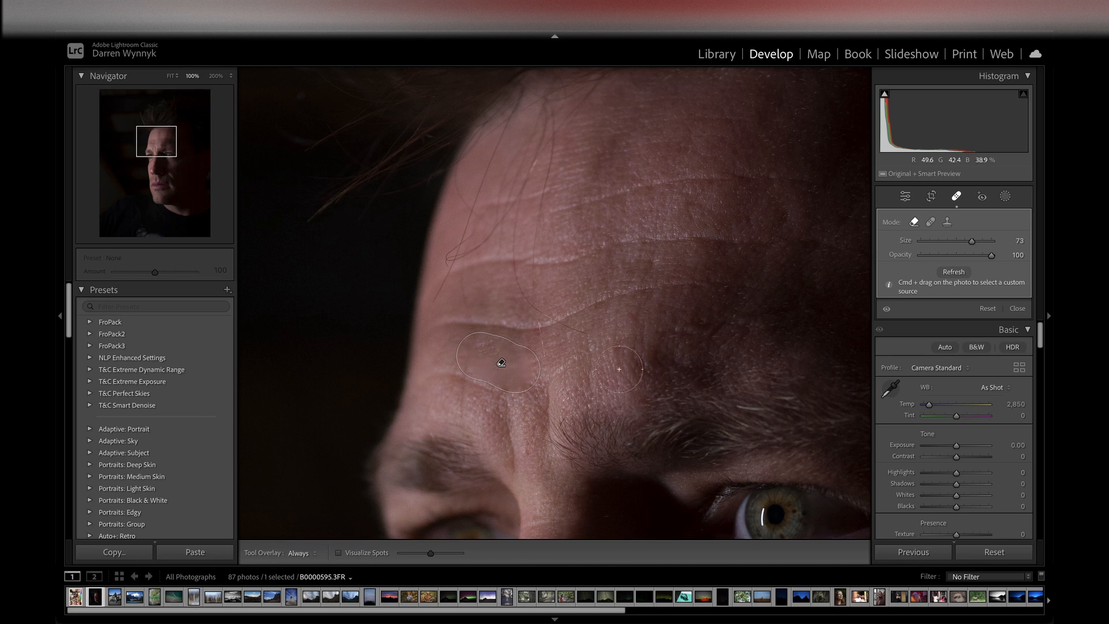
Remove a spot in the middle of the forehead with a size 62 brush, move the correction up, and delete it
{"action": "key", "text": "["}
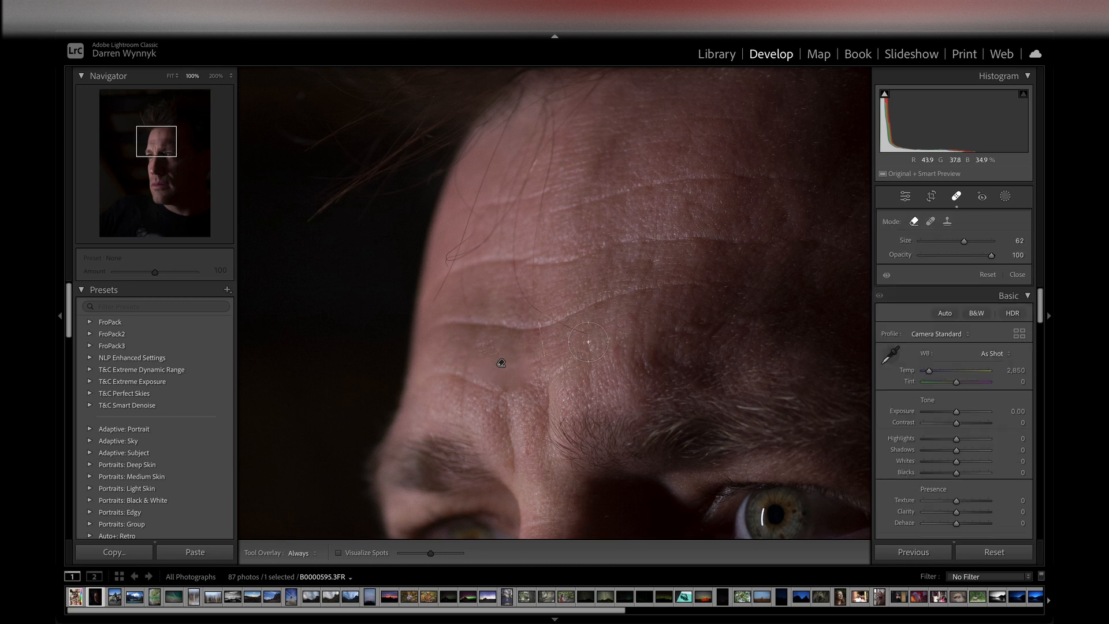
{"action": "left_click", "coordinate": [589, 341]}
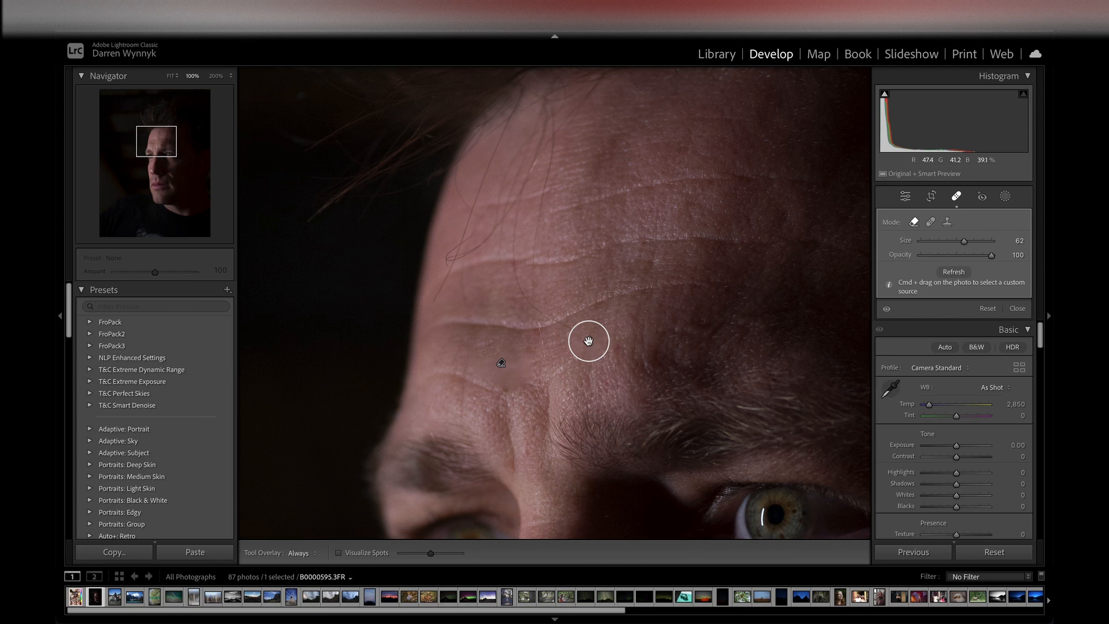
{"action": "mouse_move", "coordinate": [588, 341]}
{"action": "left_mouse_down"}
{"action": "mouse_move", "coordinate": [617, 346]}
{"action": "mouse_move", "coordinate": [619, 317]}
{"action": "mouse_move", "coordinate": [637, 313]}
{"action": "left_mouse_up"}
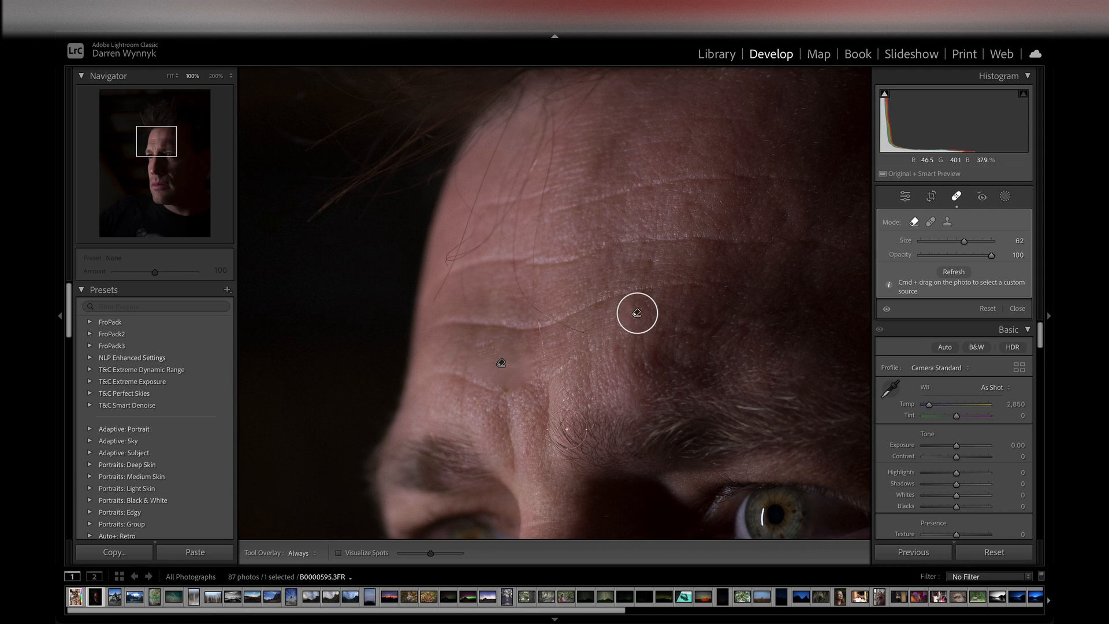
{"action": "right_click", "coordinate": [638, 314]}
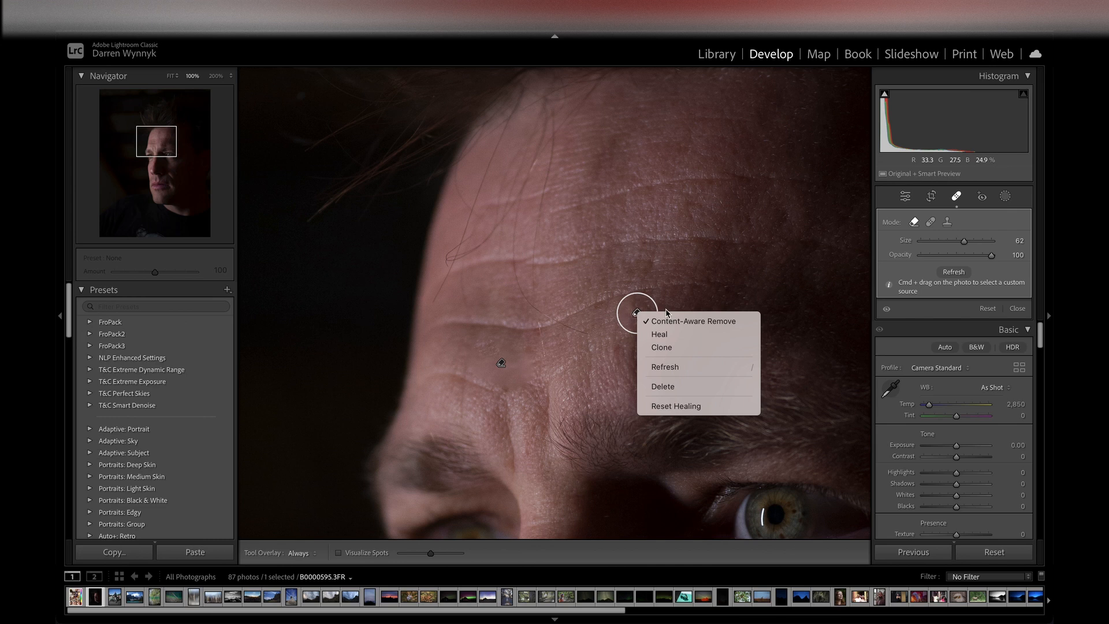
{"action": "left_click", "coordinate": [667, 387]}
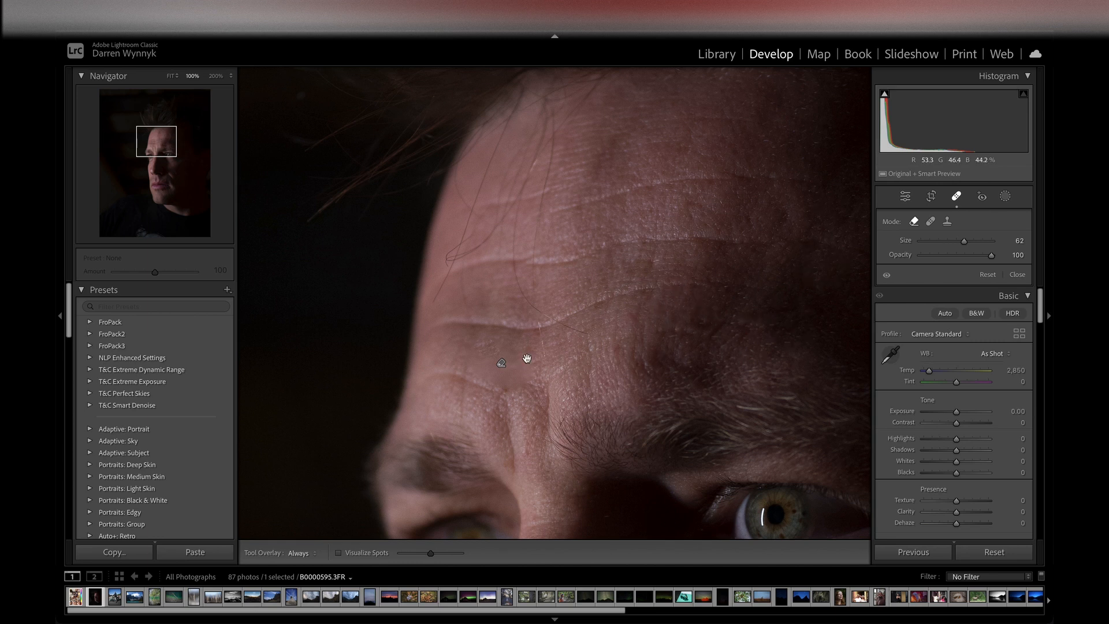
Select the first forehead correction, mark a custom source area on the upper forehead for it, and deselect it
{"action": "mouse_move", "coordinate": [502, 364]}
{"action": "left_click", "coordinate": [500, 365]}
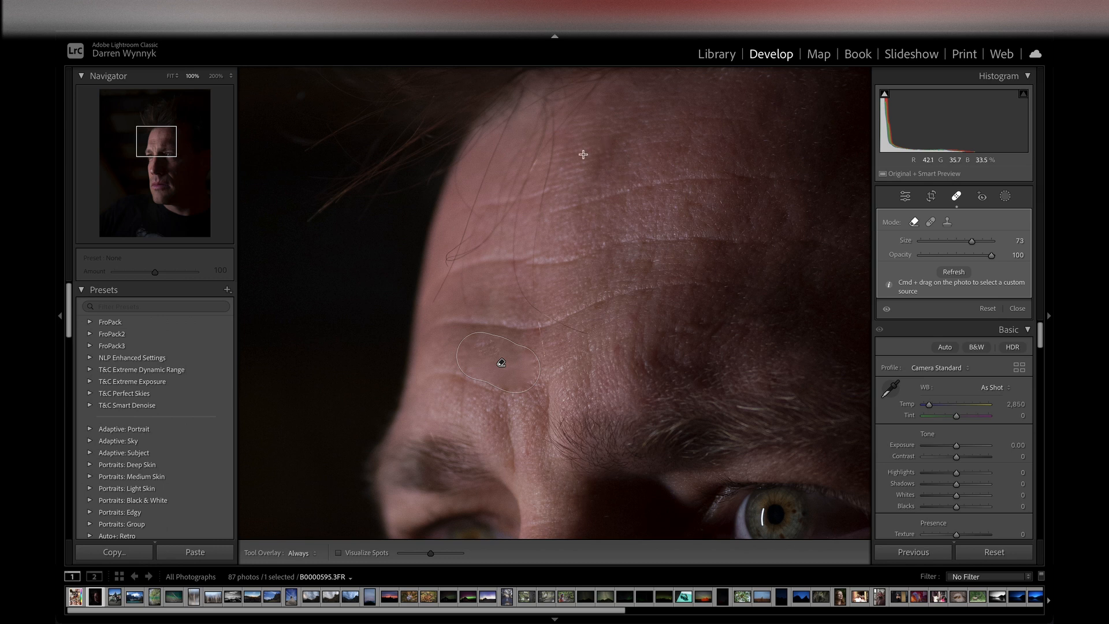
{"action": "mouse_move", "coordinate": [583, 154]}
{"action": "left_mouse_down"}
{"action": "mouse_move", "coordinate": [635, 157]}
{"action": "mouse_move", "coordinate": [642, 179]}
{"action": "left_mouse_up"}
{"action": "key", "text": "Escape"}
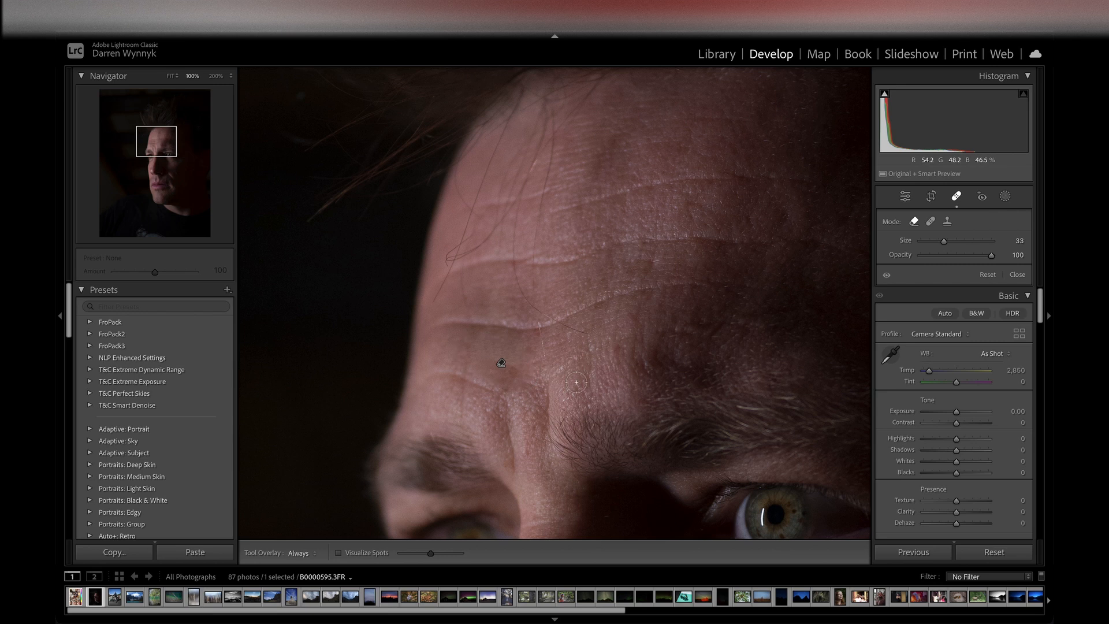
Delete the remaining forehead correction and switch the Healing tool to Heal mode
{"action": "right_click", "coordinate": [502, 364]}
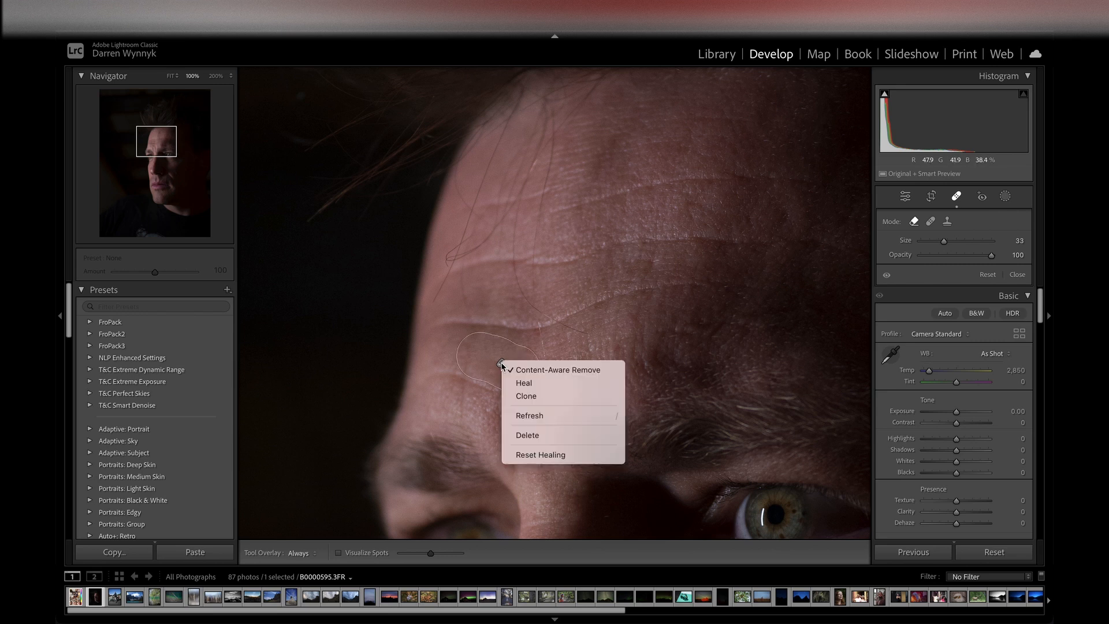
{"action": "left_click", "coordinate": [520, 436]}
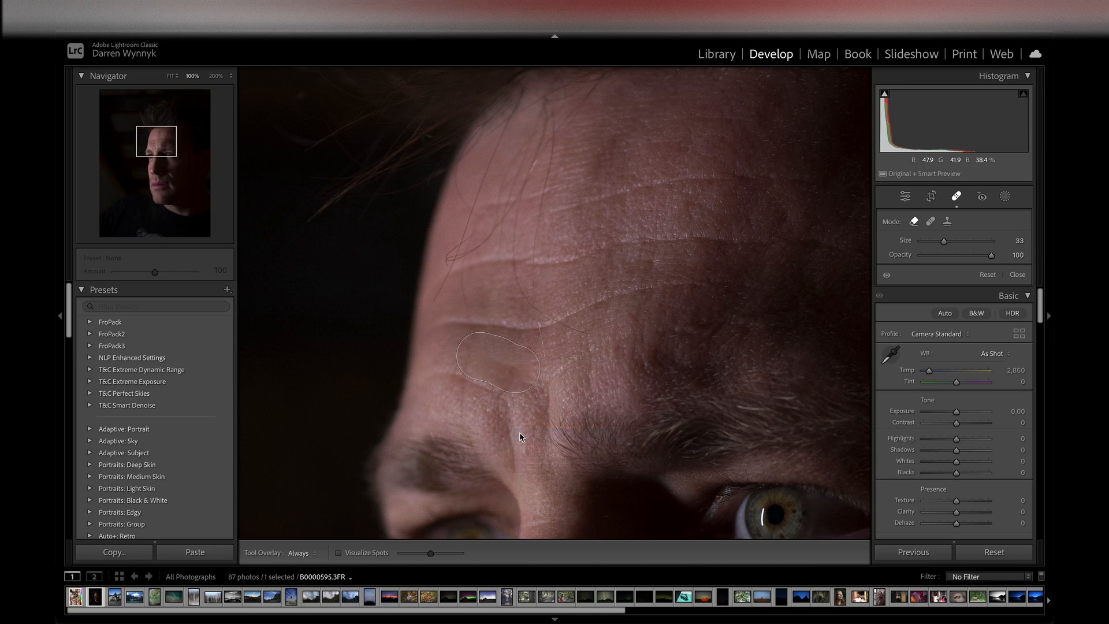
{"action": "left_click", "coordinate": [931, 221]}
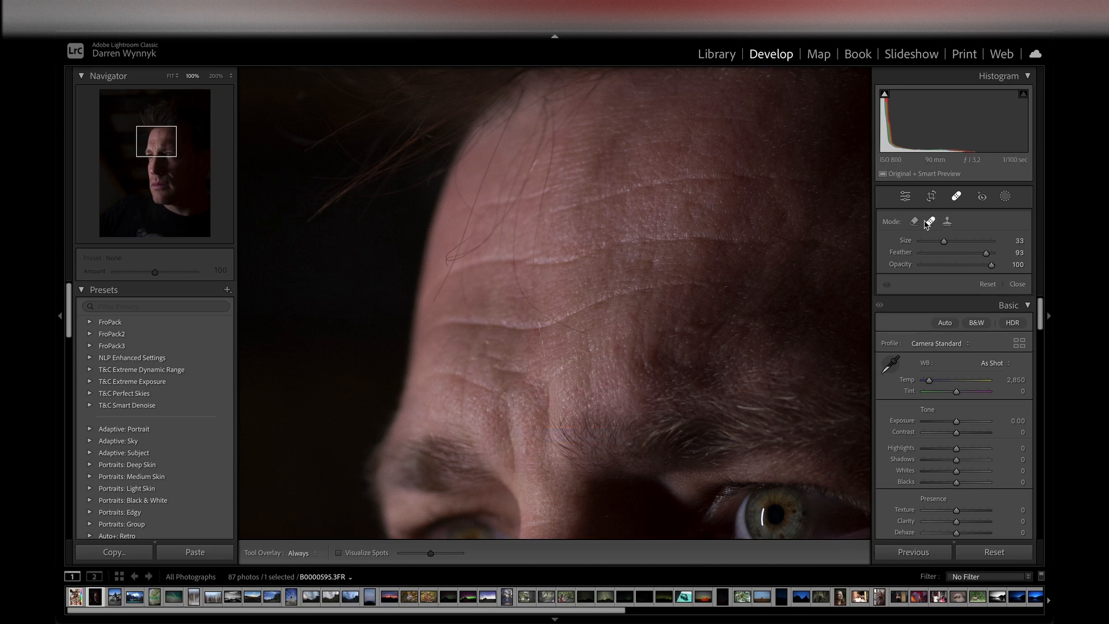
Enlarge the Heal brush to size 78 and set its feather to 32 after trying several feather amounts
{"action": "scroll", "coordinate": [768, 263], "scroll_direction": "up", "scroll_amount": 5}
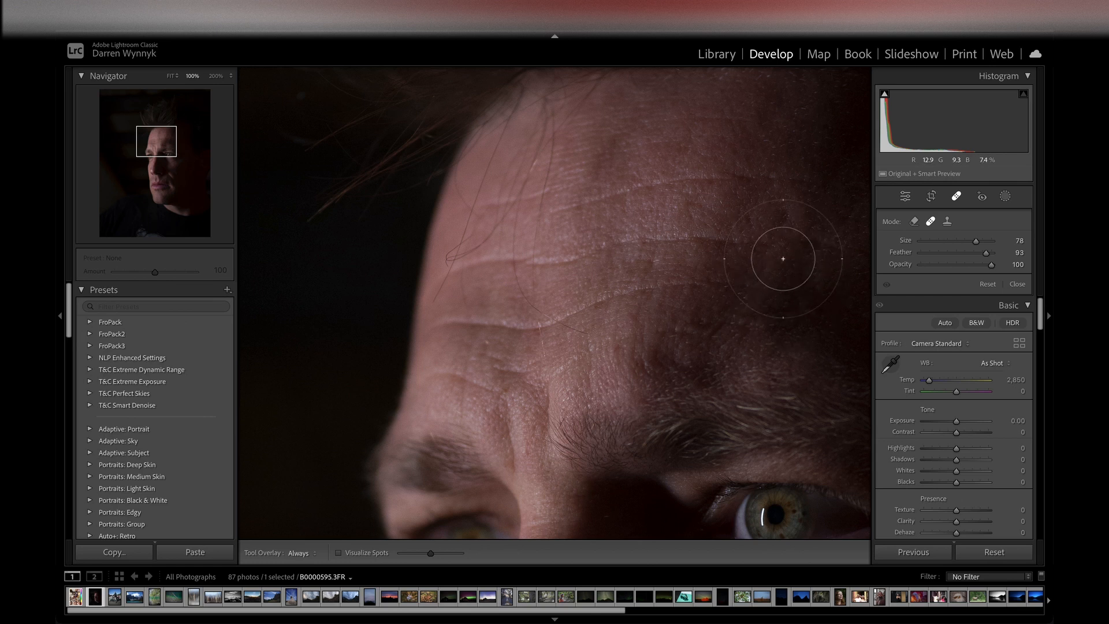
{"action": "scroll", "coordinate": [783, 259], "scroll_direction": "up", "scroll_amount": 1}
{"action": "left_click_drag", "start_coordinate": [976, 242], "coordinate": [974, 242]}
{"action": "scroll", "coordinate": [819, 255], "scroll_direction": "up", "scroll_amount": 2}
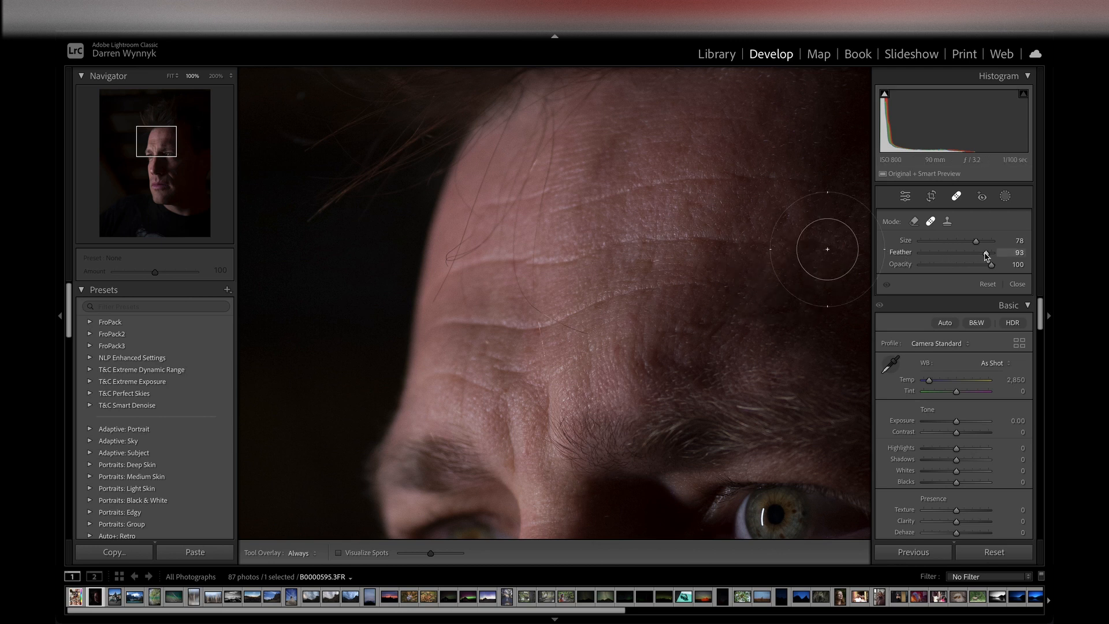
{"action": "left_click_drag", "start_coordinate": [985, 256], "coordinate": [908, 260]}
{"action": "mouse_move", "coordinate": [908, 259]}
{"action": "left_mouse_down"}
{"action": "mouse_move", "coordinate": [1045, 265]}
{"action": "mouse_move", "coordinate": [930, 264]}
{"action": "mouse_move", "coordinate": [984, 267]}
{"action": "left_mouse_up"}
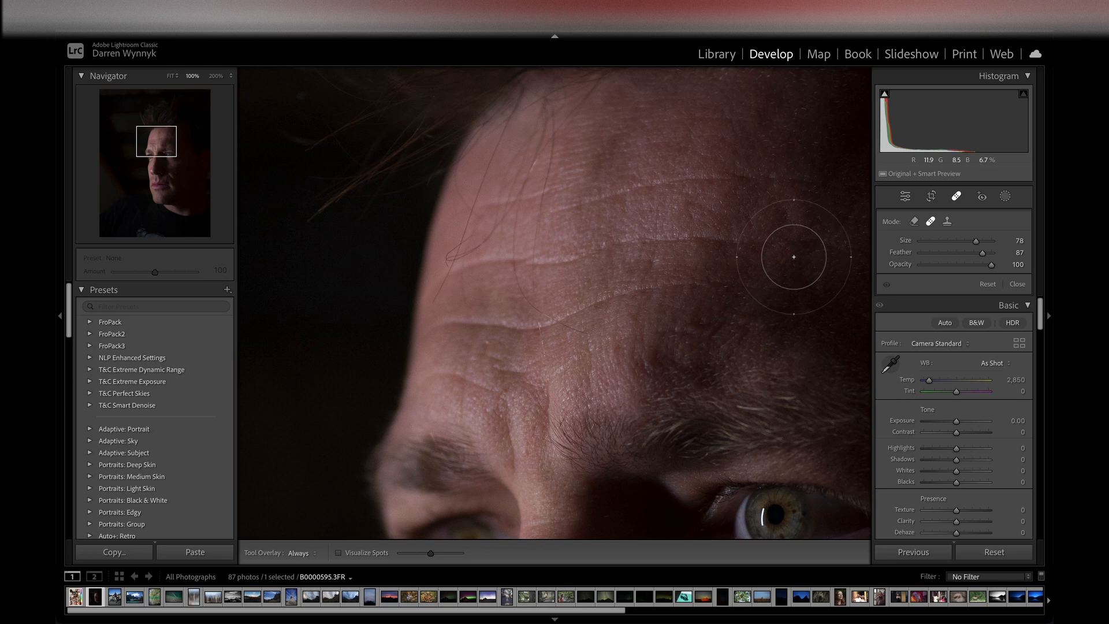
{"action": "left_click_drag", "start_coordinate": [986, 256], "coordinate": [940, 260]}
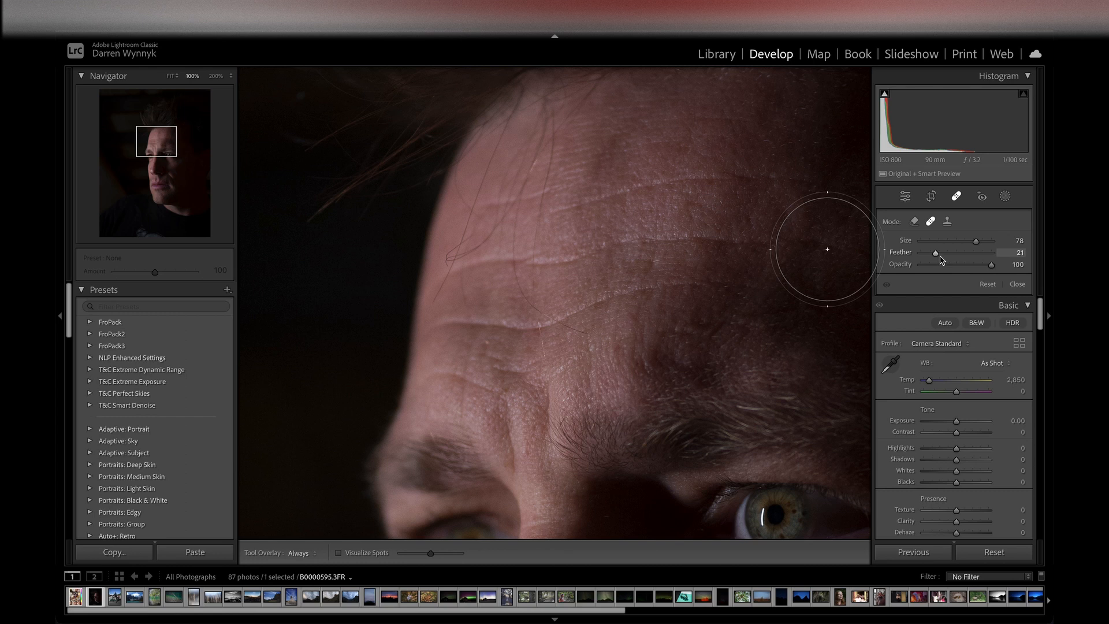
{"action": "mouse_move", "coordinate": [941, 259]}
{"action": "left_mouse_down"}
{"action": "mouse_move", "coordinate": [959, 254]}
{"action": "mouse_move", "coordinate": [936, 267]}
{"action": "left_mouse_up"}
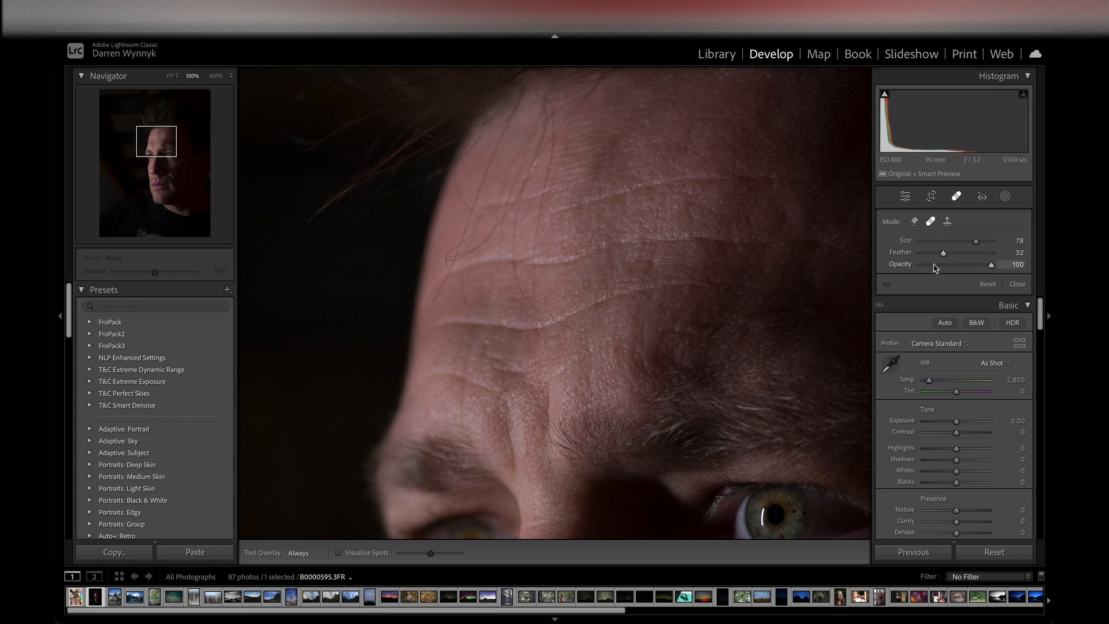
Heal the wrinkles above the inner eyebrow with a size 76 brush, shift the source across the upper forehead, and reset the healing
{"action": "scroll", "coordinate": [732, 286], "scroll_direction": "down", "scroll_amount": 4}
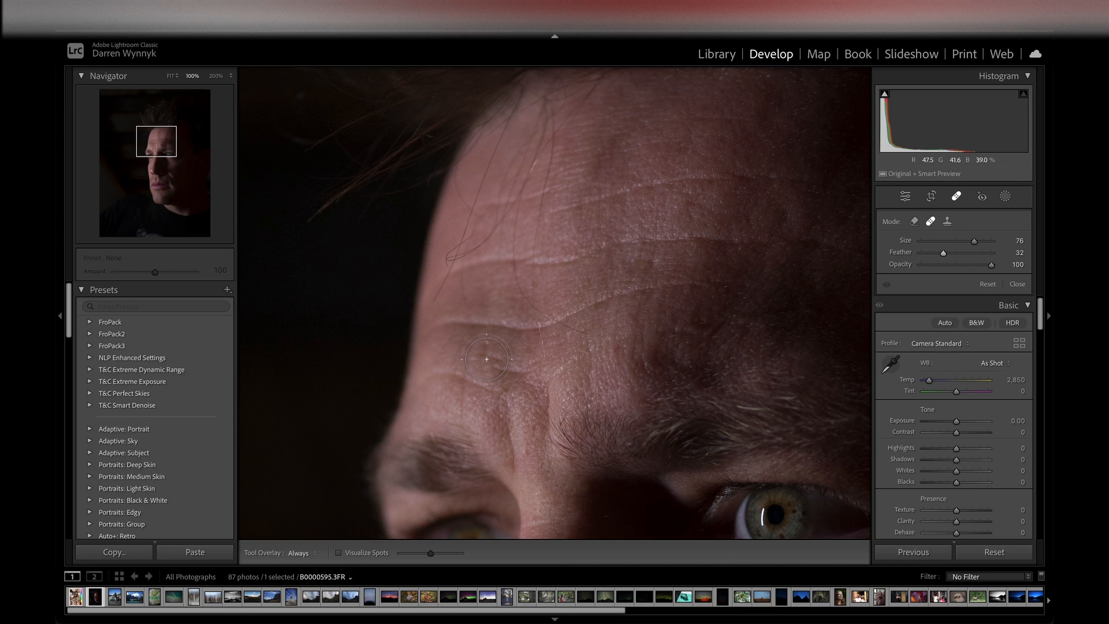
{"action": "left_click_drag", "start_coordinate": [487, 359], "coordinate": [514, 380]}
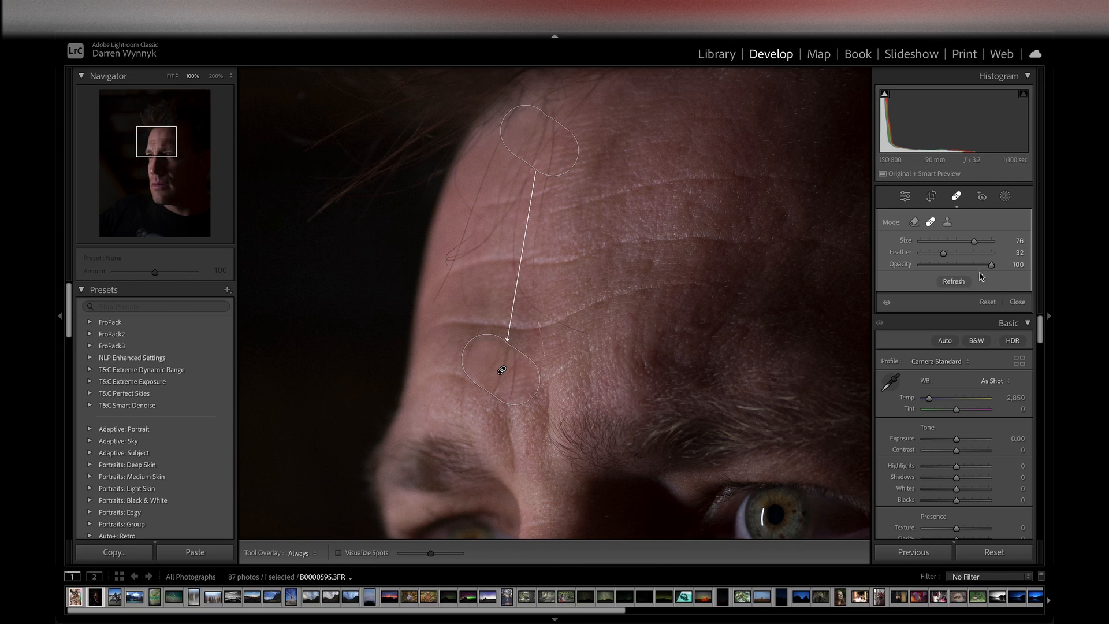
{"action": "mouse_move", "coordinate": [985, 268]}
{"action": "left_mouse_down"}
{"action": "mouse_move", "coordinate": [944, 270]}
{"action": "mouse_move", "coordinate": [1036, 291]}
{"action": "left_mouse_up"}
{"action": "mouse_move", "coordinate": [991, 266]}
{"action": "left_mouse_down"}
{"action": "mouse_move", "coordinate": [944, 273]}
{"action": "mouse_move", "coordinate": [1008, 278]}
{"action": "left_mouse_up"}
{"action": "left_click_drag", "start_coordinate": [543, 139], "coordinate": [650, 140]}
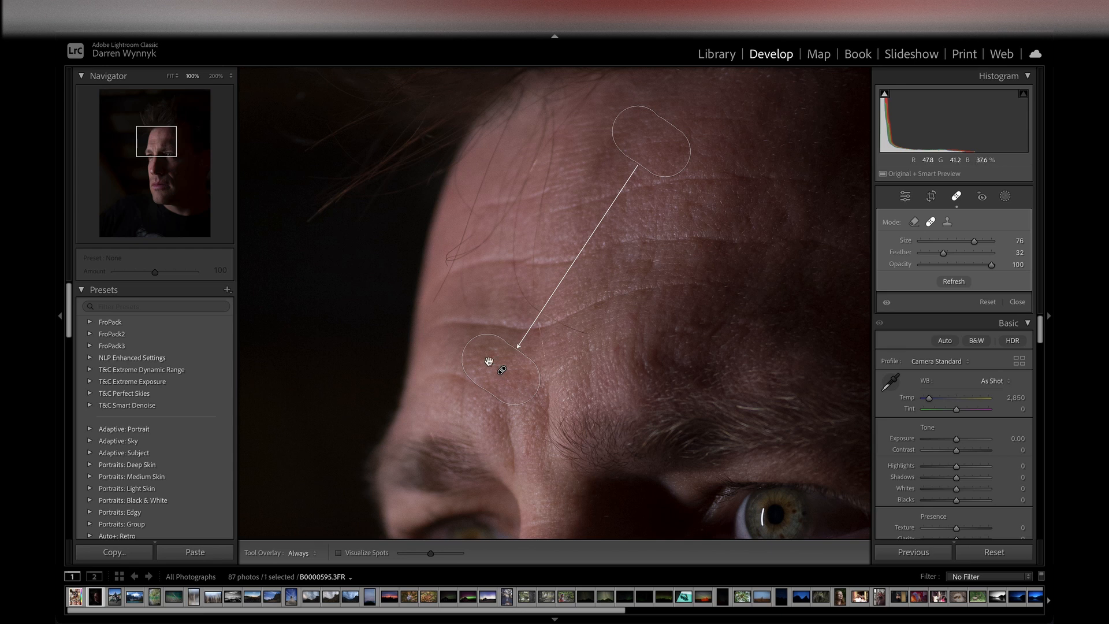
{"action": "key", "text": "Escape"}
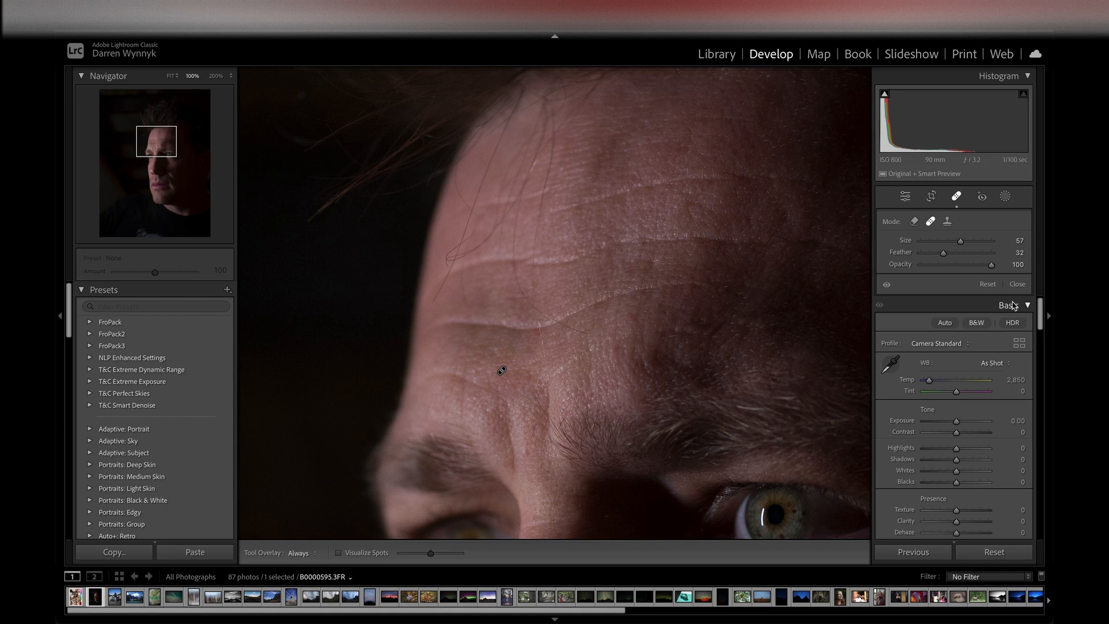
{"action": "left_click", "coordinate": [988, 285]}
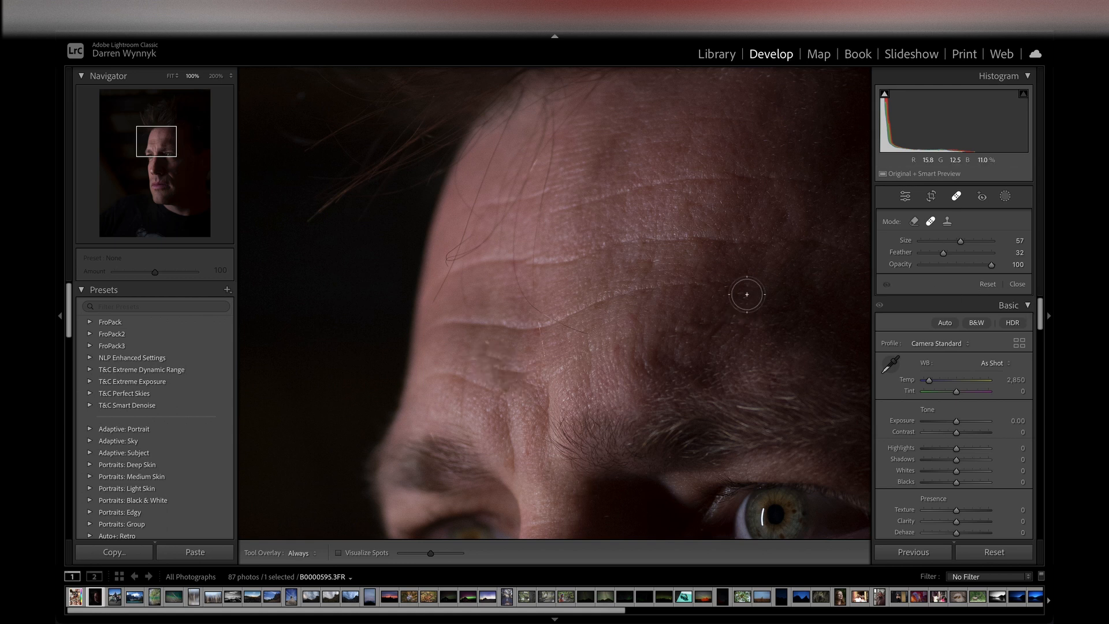
In Clone mode, clone a size 71 spot over the wrinkles above the inner eyebrow and move its source to the upper forehead
{"action": "left_click", "coordinate": [948, 222]}
{"action": "scroll", "coordinate": [495, 368], "scroll_direction": "up", "scroll_amount": 2}
{"action": "scroll", "coordinate": [830, 235], "scroll_direction": "up", "scroll_amount": 1}
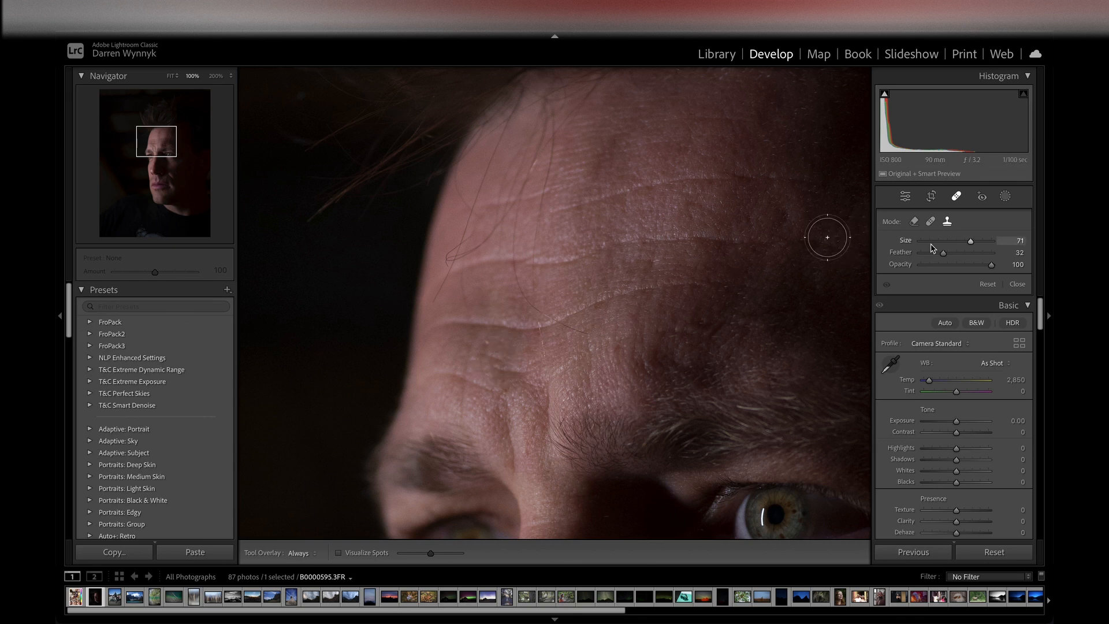
{"action": "left_click", "coordinate": [551, 345]}
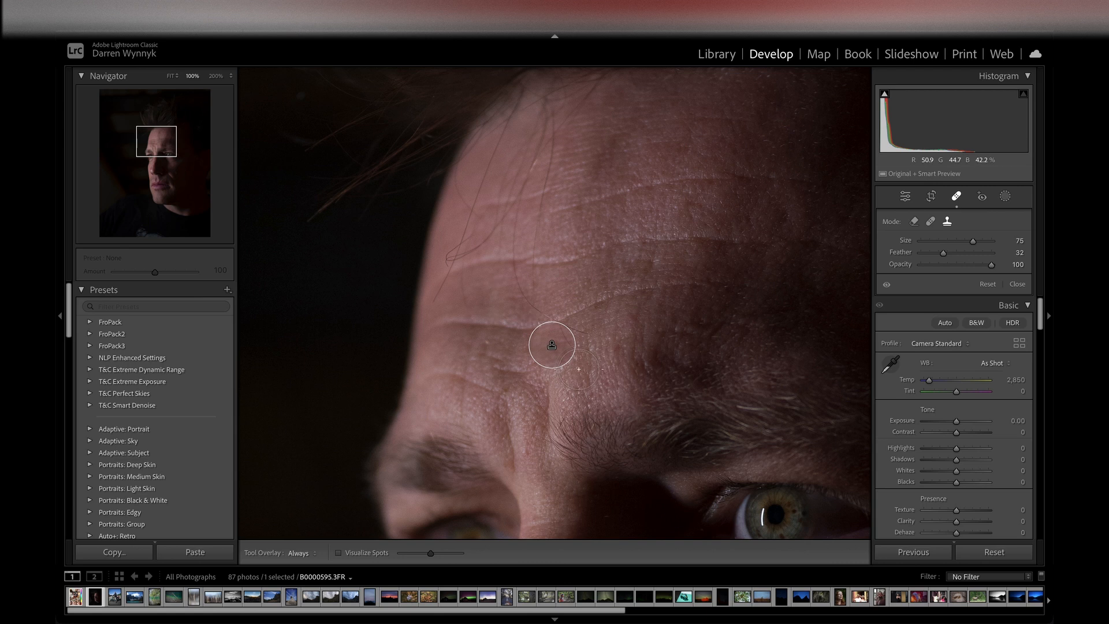
{"action": "scroll", "coordinate": [555, 345], "scroll_direction": "down", "scroll_amount": 1}
{"action": "left_click_drag", "start_coordinate": [542, 363], "coordinate": [499, 365]}
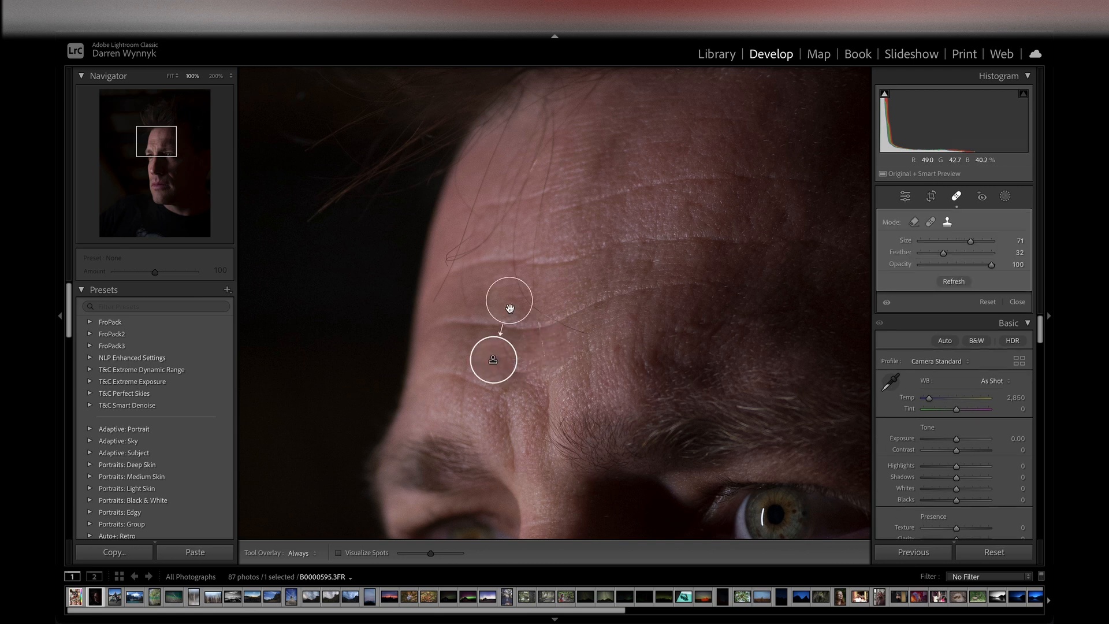
{"action": "mouse_move", "coordinate": [508, 306]}
{"action": "left_mouse_down"}
{"action": "mouse_move", "coordinate": [613, 226]}
{"action": "mouse_move", "coordinate": [669, 151]}
{"action": "mouse_move", "coordinate": [698, 144]}
{"action": "mouse_move", "coordinate": [629, 139]}
{"action": "mouse_move", "coordinate": [609, 149]}
{"action": "mouse_move", "coordinate": [647, 156]}
{"action": "mouse_move", "coordinate": [615, 145]}
{"action": "mouse_move", "coordinate": [599, 156]}
{"action": "mouse_move", "coordinate": [645, 155]}
{"action": "mouse_move", "coordinate": [625, 168]}
{"action": "mouse_move", "coordinate": [614, 162]}
{"action": "mouse_move", "coordinate": [619, 150]}
{"action": "mouse_move", "coordinate": [609, 163]}
{"action": "mouse_move", "coordinate": [624, 149]}
{"action": "mouse_move", "coordinate": [594, 151]}
{"action": "mouse_move", "coordinate": [613, 169]}
{"action": "left_mouse_up"}
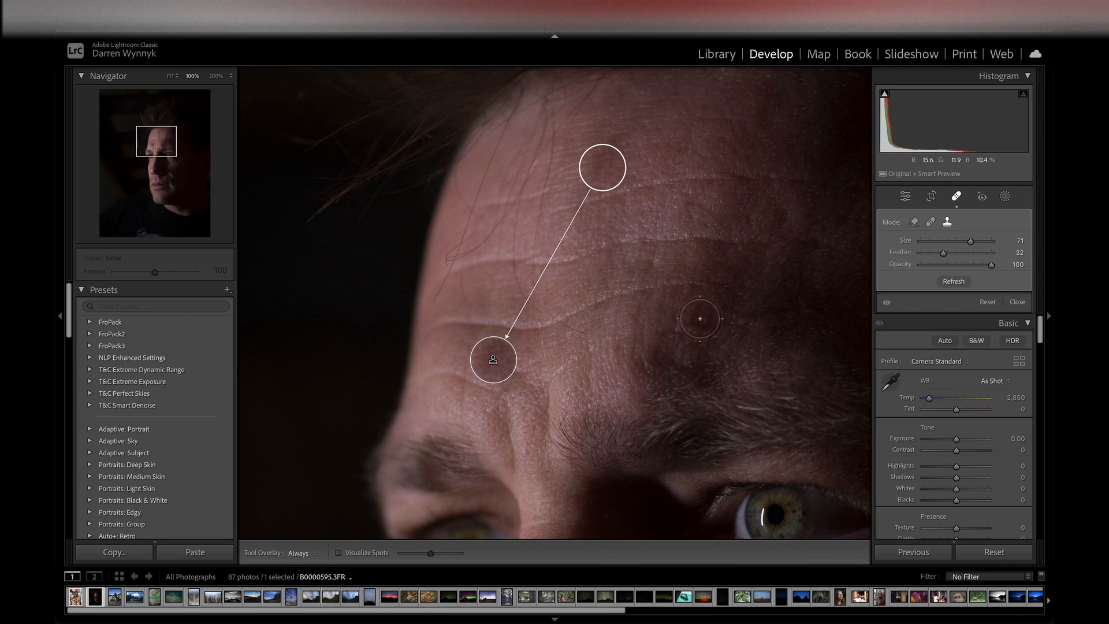
Deselect the clone spot, reduce the brush size to 17, and reset all healing corrections
{"action": "key", "text": "Escape"}
{"action": "scroll", "coordinate": [697, 273], "scroll_direction": "down", "scroll_amount": 10}
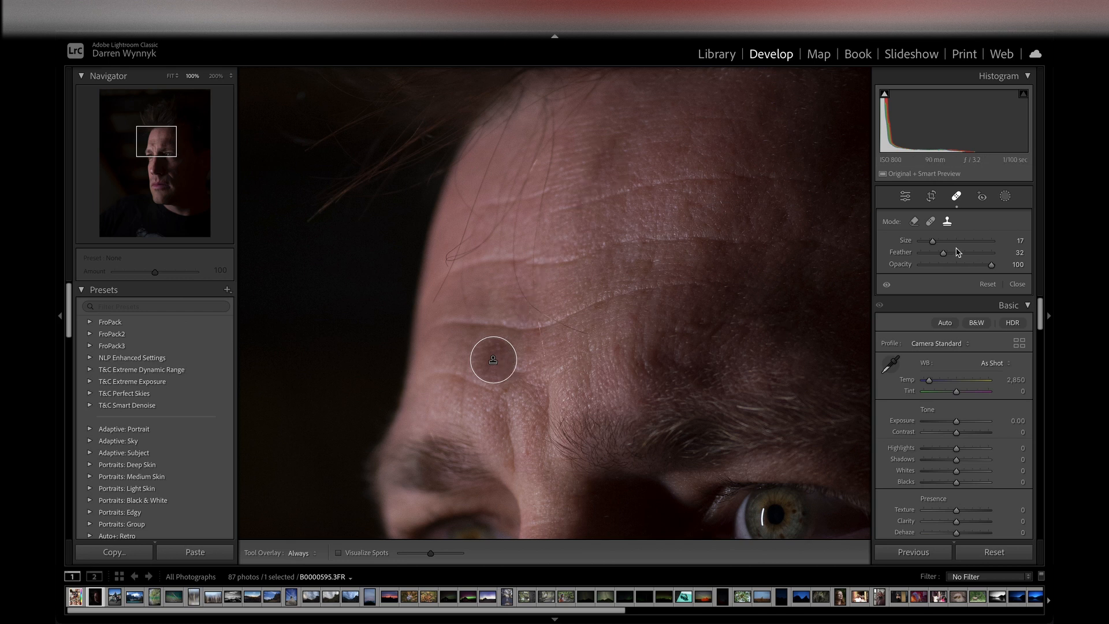
{"action": "left_click", "coordinate": [988, 285]}
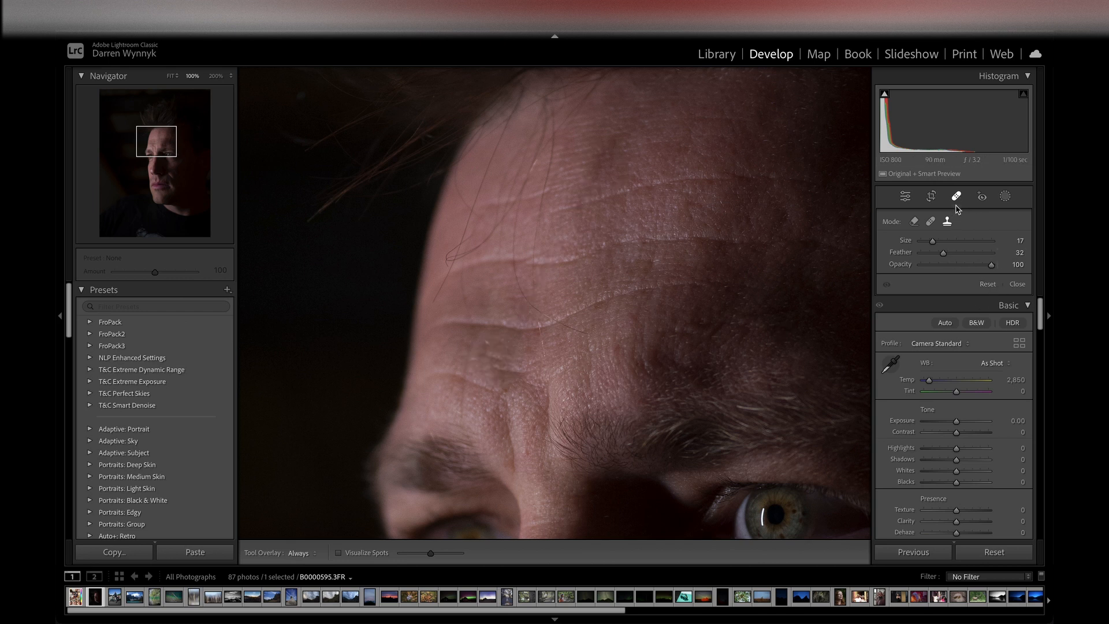
In Heal mode, heal a size 75 spot above the inner eyebrow from an upper forehead source, deselect it, and reset the healing
{"action": "left_click", "coordinate": [931, 221]}
{"action": "scroll", "coordinate": [490, 354], "scroll_direction": "up", "scroll_amount": 5}
{"action": "left_click", "coordinate": [501, 362]}
{"action": "mouse_move", "coordinate": [581, 356]}
{"action": "left_mouse_down"}
{"action": "mouse_move", "coordinate": [588, 242]}
{"action": "mouse_move", "coordinate": [611, 155]}
{"action": "left_mouse_up"}
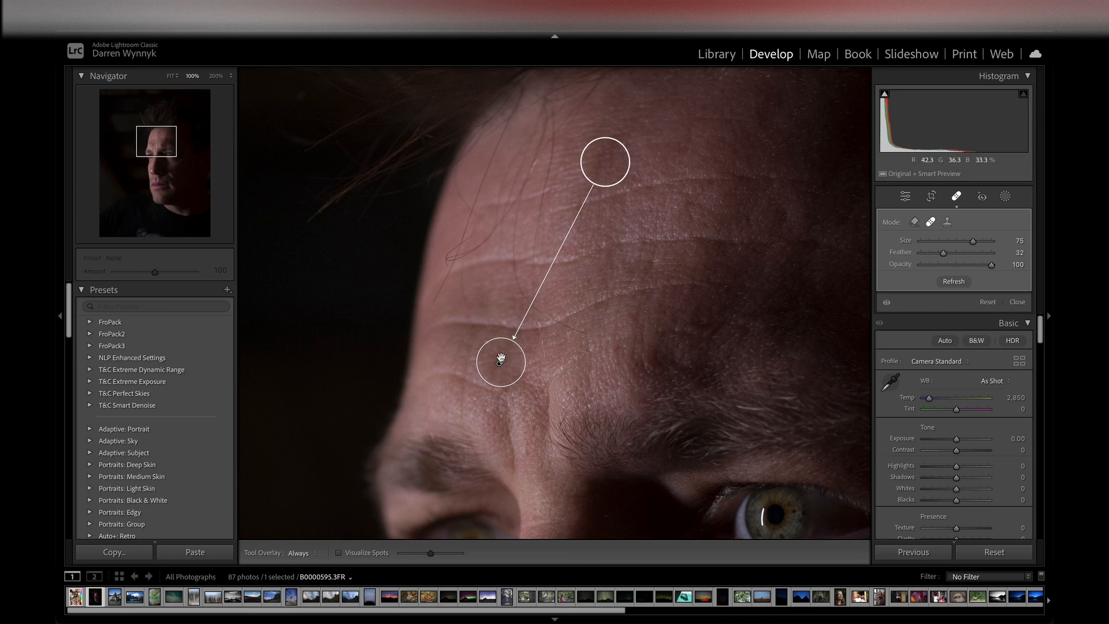
{"action": "key", "text": "Escape"}
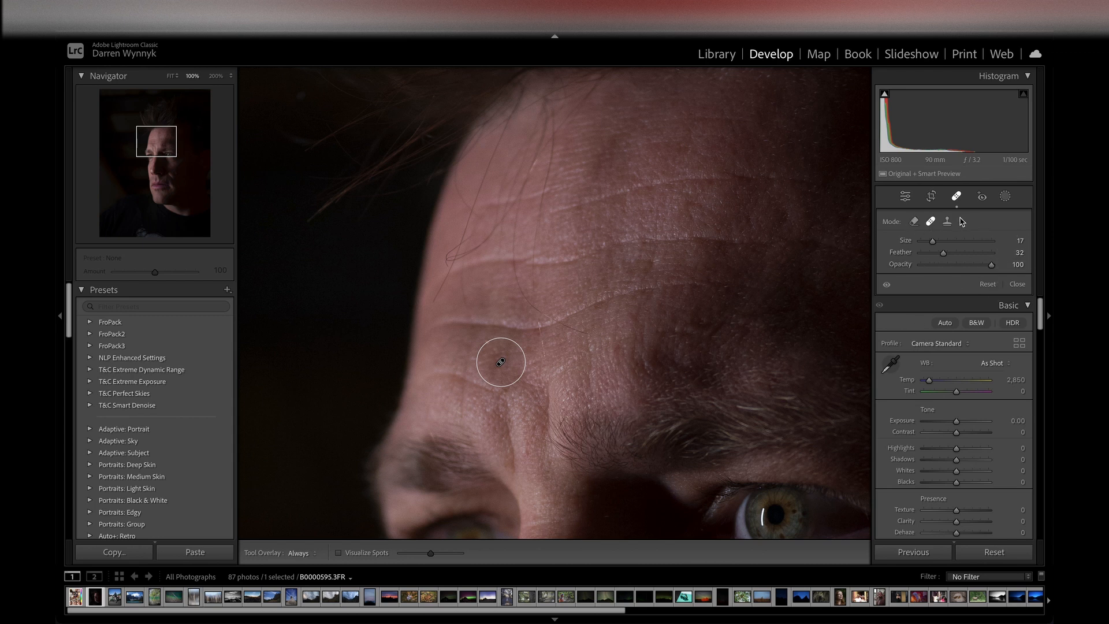
{"action": "left_click", "coordinate": [985, 285]}
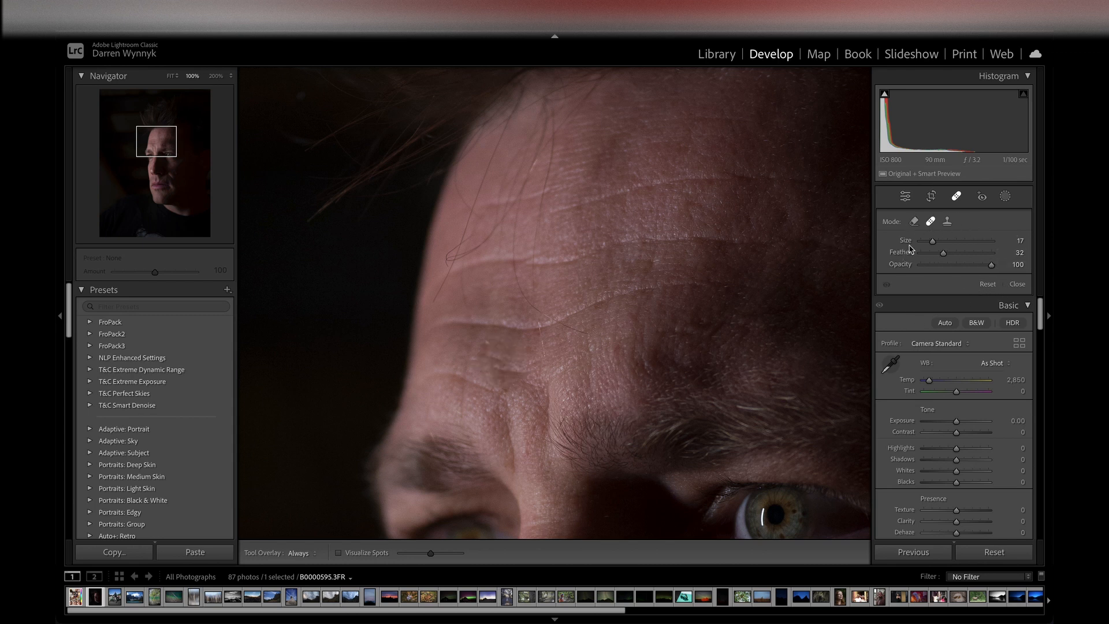
Activate Red Eye Correction, try the Pet Eye option, return to Red Eye, and vary the correction circle's size
{"action": "left_click", "coordinate": [983, 198]}
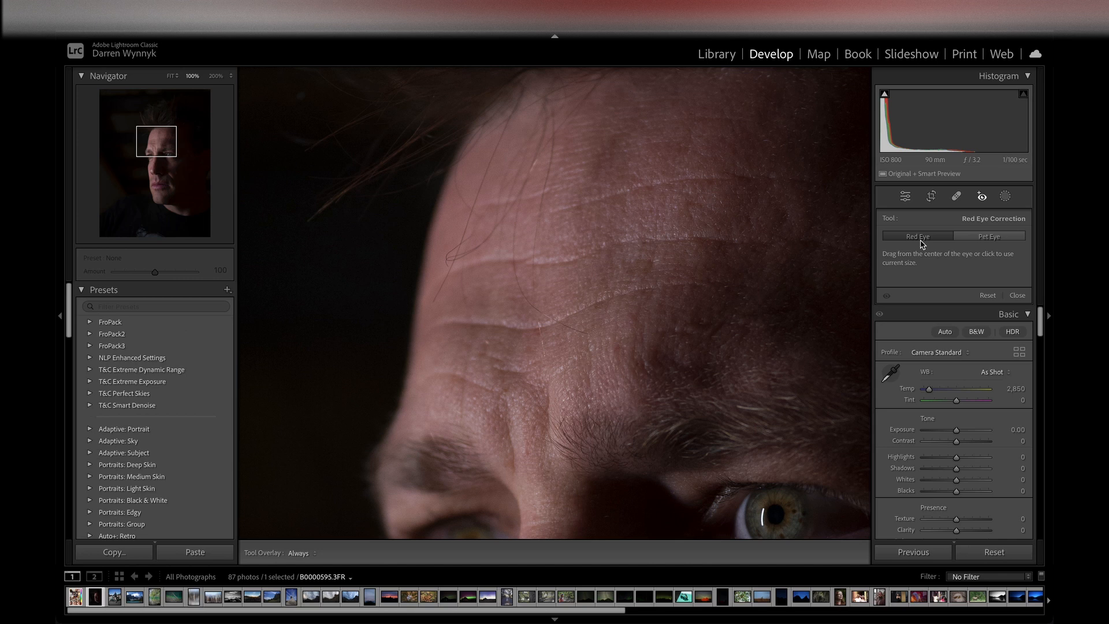
{"action": "left_click", "coordinate": [985, 240]}
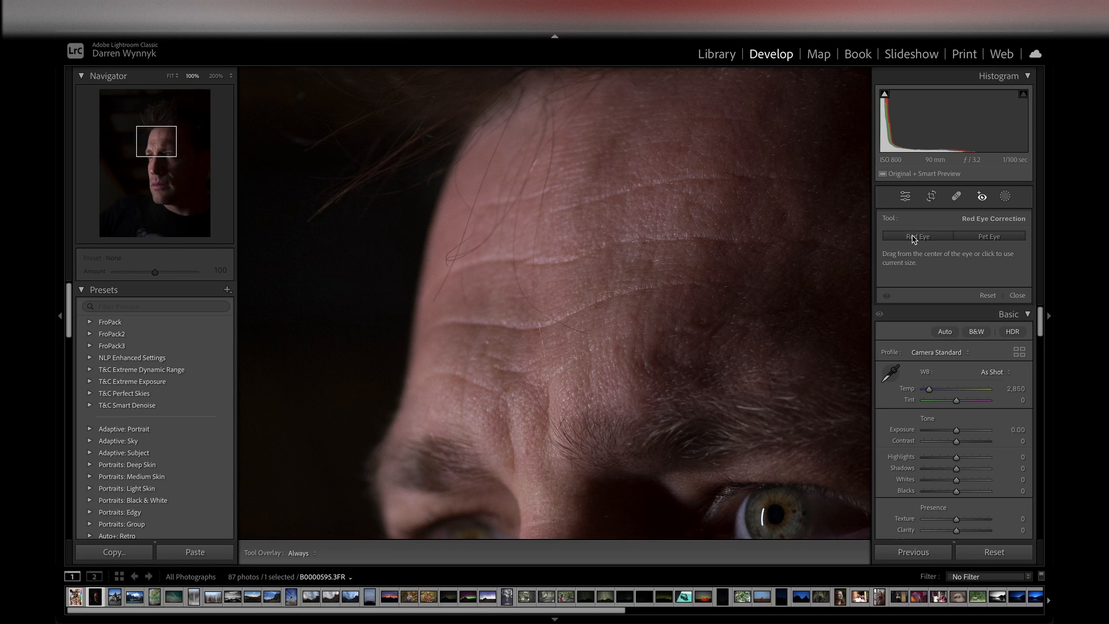
{"action": "scroll", "coordinate": [779, 287], "scroll_direction": "up", "scroll_amount": 1}
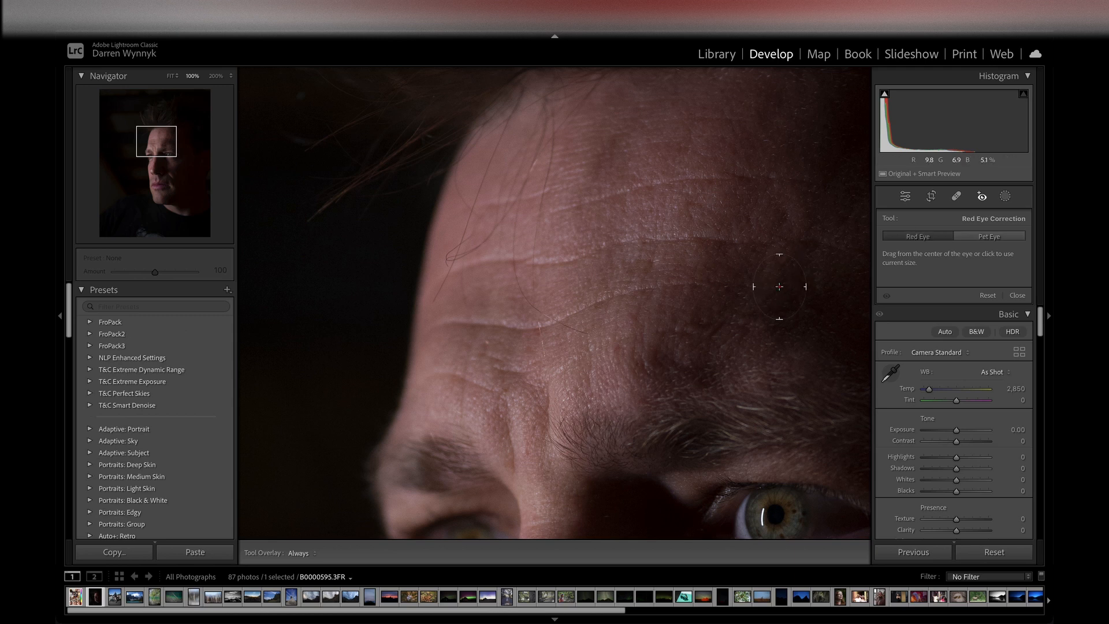
{"action": "scroll", "coordinate": [780, 287], "scroll_direction": "down", "scroll_amount": 2}
{"action": "scroll", "coordinate": [780, 287], "scroll_direction": "up", "scroll_amount": 2}
{"action": "scroll", "coordinate": [779, 289], "scroll_direction": "down", "scroll_amount": 1}
{"action": "scroll", "coordinate": [758, 370], "scroll_direction": "up", "scroll_amount": 2}
{"action": "scroll", "coordinate": [758, 370], "scroll_direction": "down", "scroll_amount": 1}
{"action": "scroll", "coordinate": [758, 370], "scroll_direction": "up", "scroll_amount": 1}
{"action": "scroll", "coordinate": [757, 370], "scroll_direction": "up", "scroll_amount": 2}
Bring the eyes into view, try a red eye correction on the sharply focused eye, and dismiss the alert
{"action": "left_click_drag", "start_coordinate": [160, 138], "coordinate": [166, 155]}
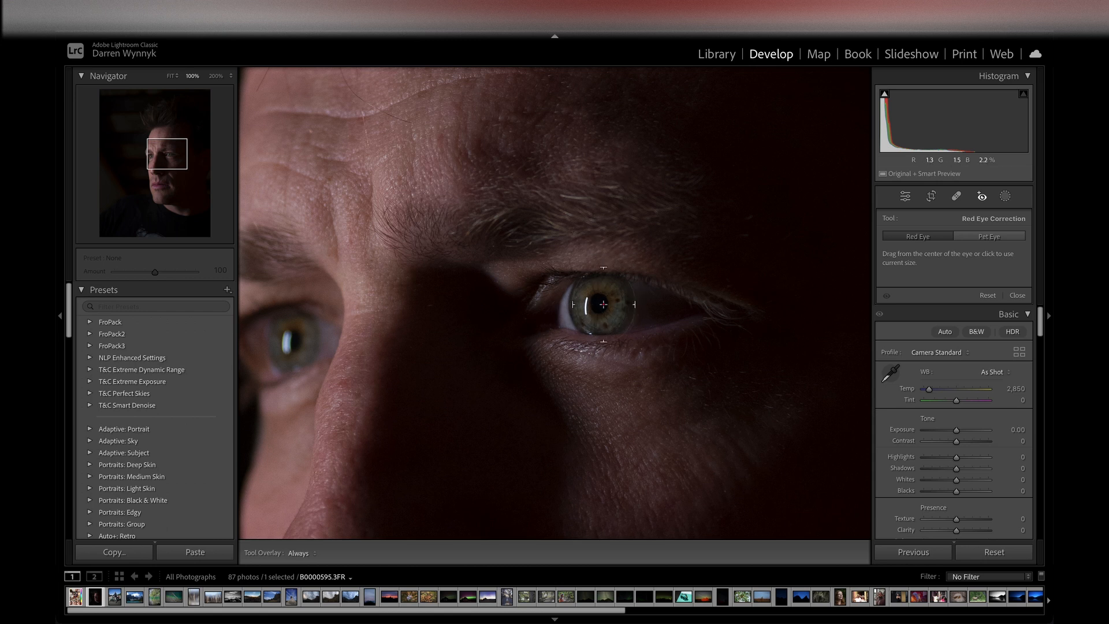
{"action": "scroll", "coordinate": [603, 273], "scroll_direction": "down", "scroll_amount": 5}
{"action": "scroll", "coordinate": [602, 272], "scroll_direction": "down", "scroll_amount": 2}
{"action": "left_click_drag", "start_coordinate": [607, 295], "coordinate": [610, 296]}
{"action": "mouse_move", "coordinate": [610, 296]}
{"action": "left_mouse_down"}
{"action": "mouse_move", "coordinate": [607, 244]}
{"action": "mouse_move", "coordinate": [614, 289]}
{"action": "mouse_move", "coordinate": [633, 294]}
{"action": "mouse_move", "coordinate": [610, 293]}
{"action": "left_mouse_up"}
{"action": "left_click_drag", "start_coordinate": [609, 296], "coordinate": [610, 297]}
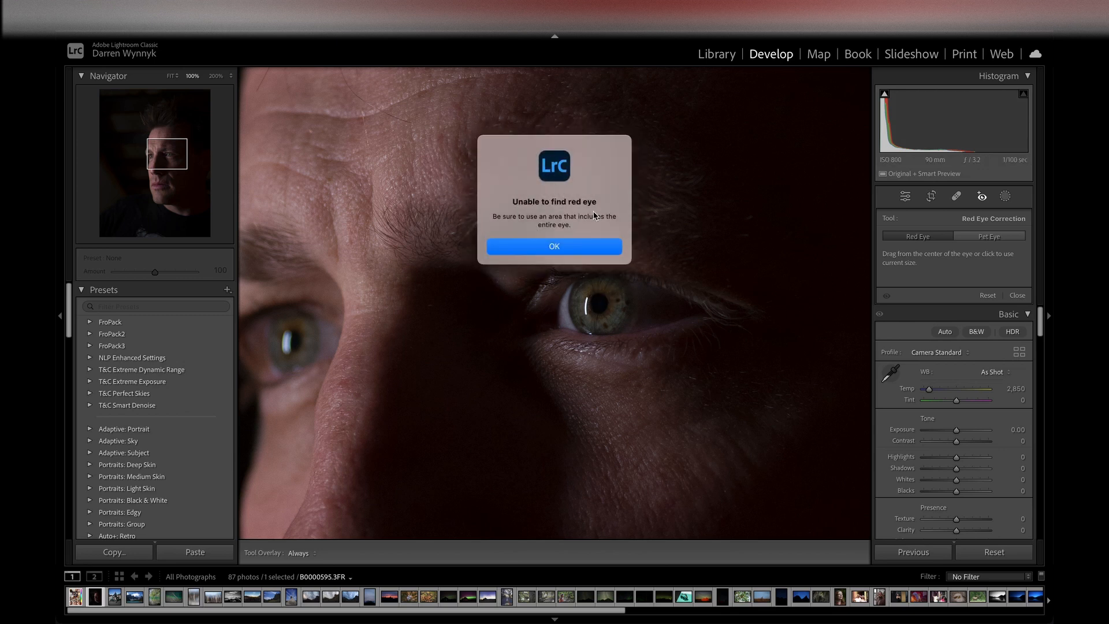
{"action": "left_click", "coordinate": [565, 249]}
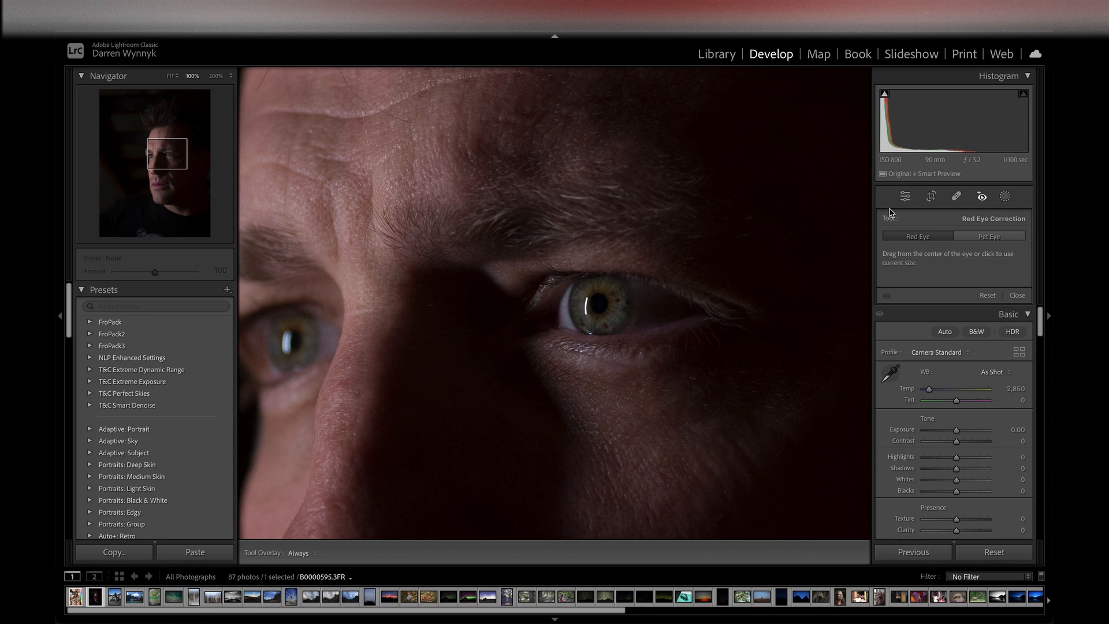
Fit the whole portrait in view and create a mask of Person 1 covering the Entire Person
{"action": "left_click", "coordinate": [1006, 197]}
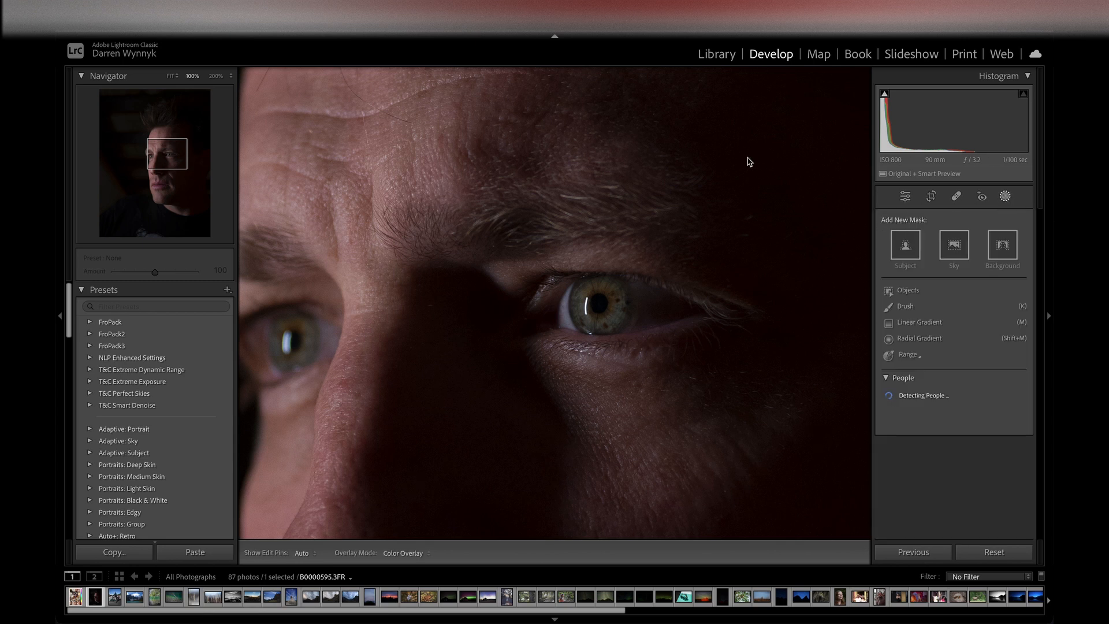
{"action": "left_click", "coordinate": [169, 76]}
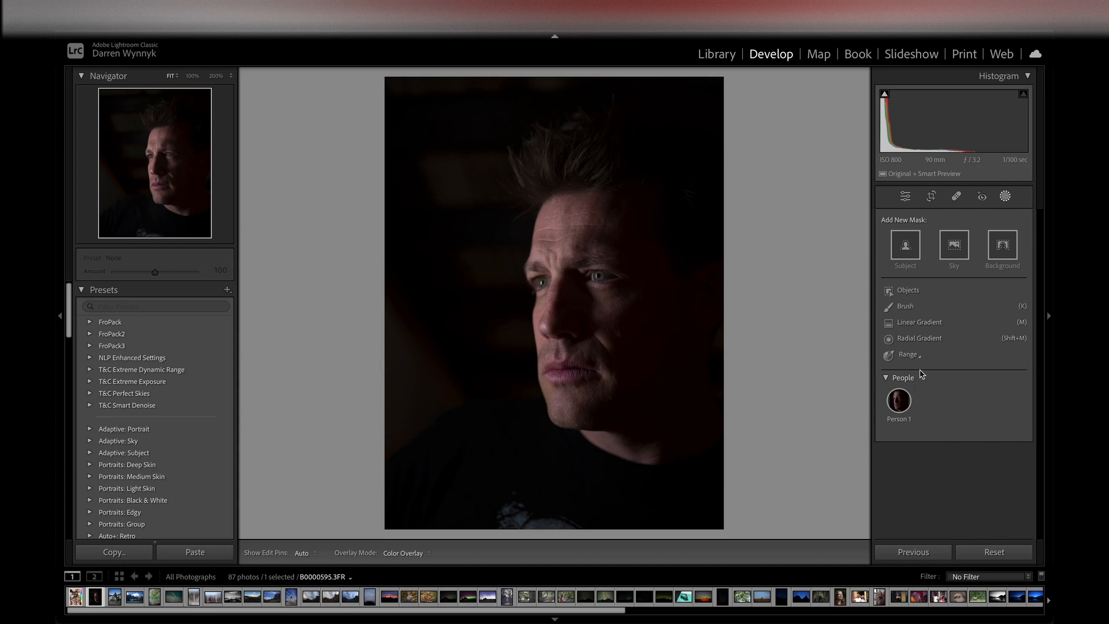
{"action": "mouse_move", "coordinate": [921, 361]}
{"action": "left_click", "coordinate": [900, 403]}
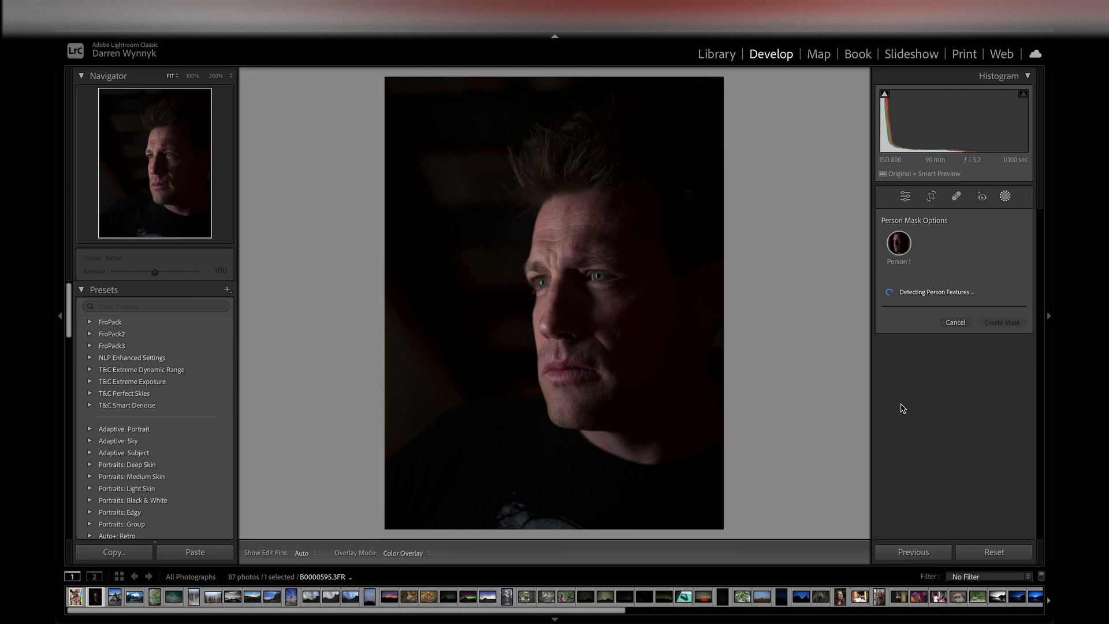
{"action": "left_click", "coordinate": [904, 292]}
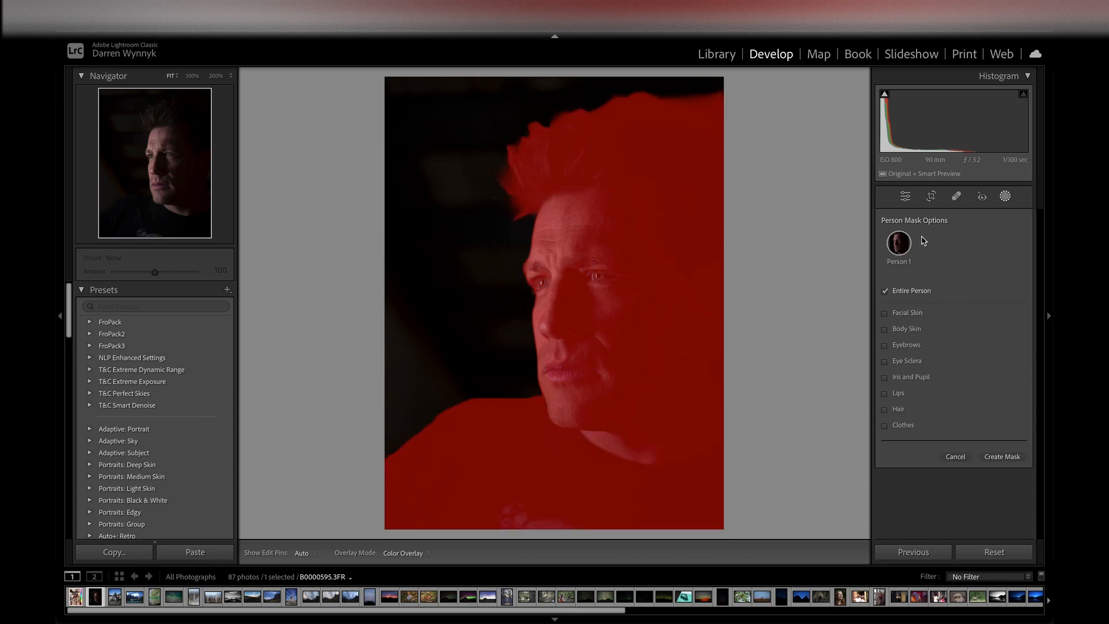
{"action": "left_click", "coordinate": [1010, 458]}
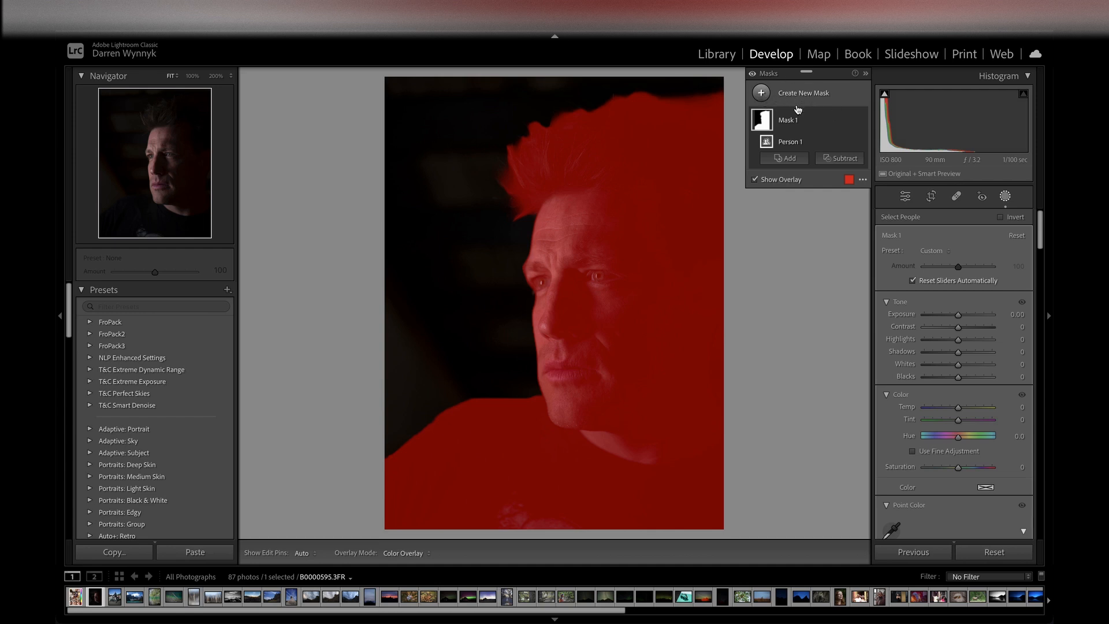
Inspect the mask's overlay colour settings without changing them, and toggle the overlay off and on again
{"action": "mouse_move", "coordinate": [806, 119]}
{"action": "left_click", "coordinate": [849, 181]}
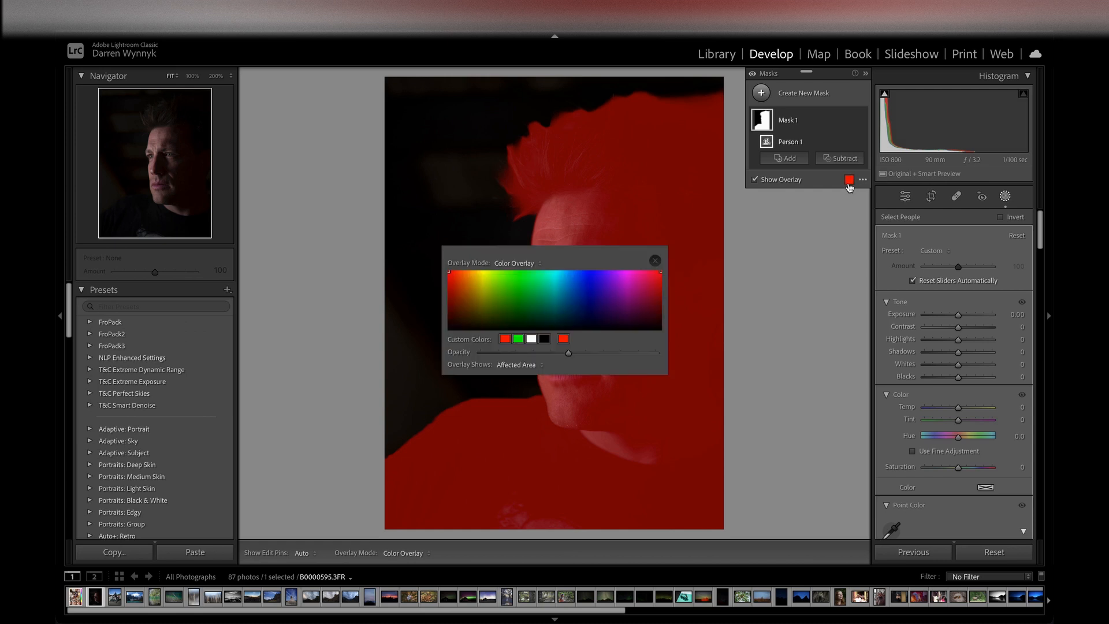
{"action": "left_click", "coordinate": [655, 262]}
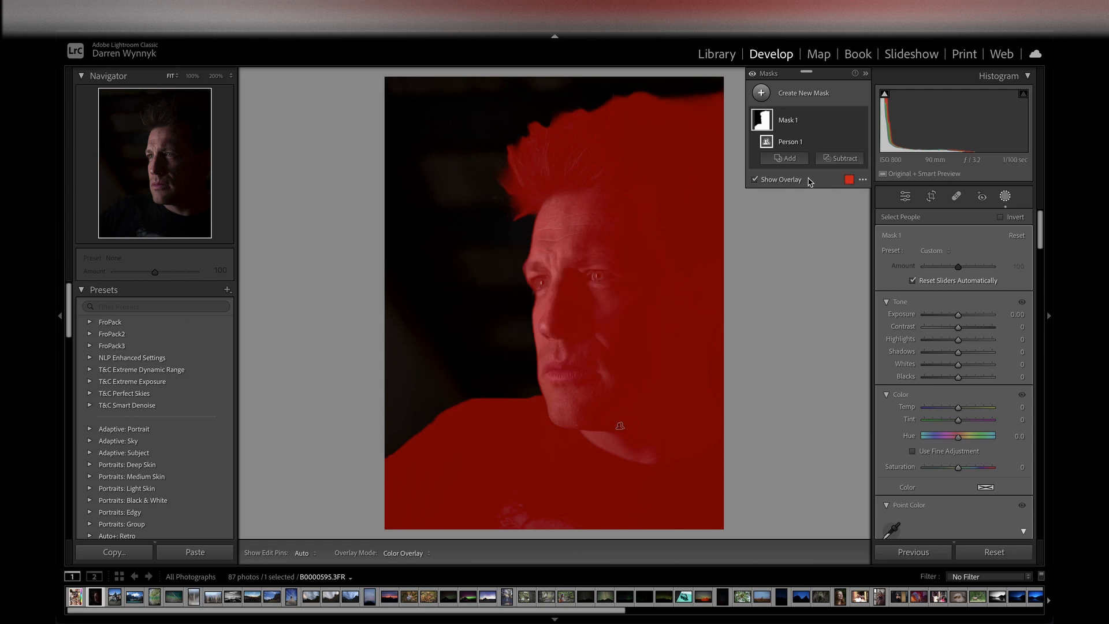
{"action": "left_click", "coordinate": [767, 181]}
{"action": "left_click", "coordinate": [767, 180]}
Preview the mask overlay as Image on B&W and as White on Black, and return it to Color Overlay
{"action": "left_click", "coordinate": [403, 553]}
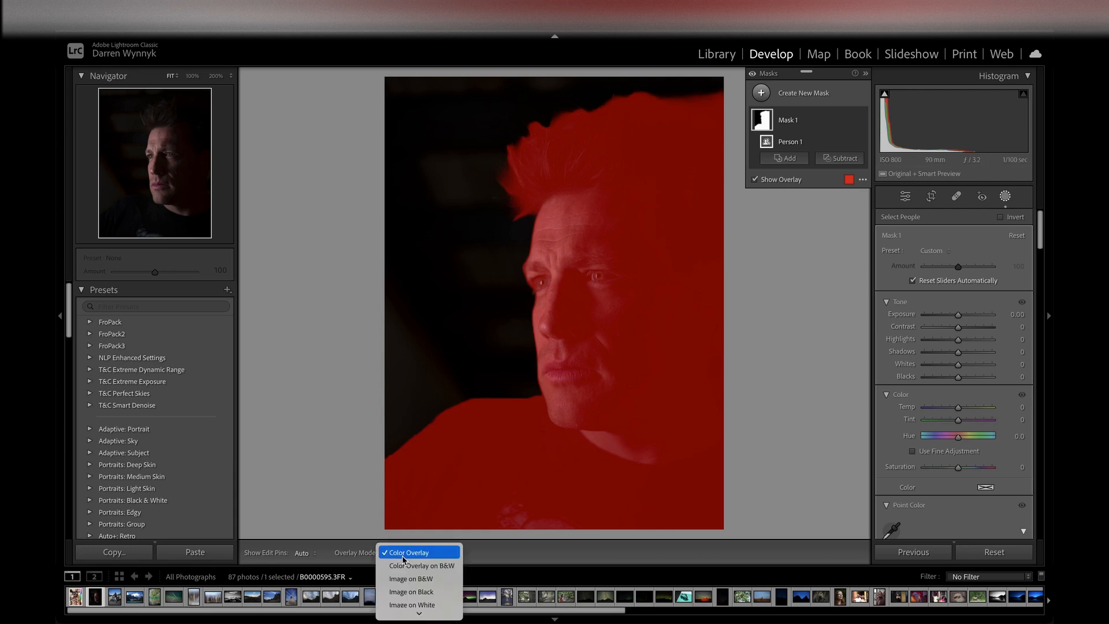
{"action": "left_click", "coordinate": [404, 557]}
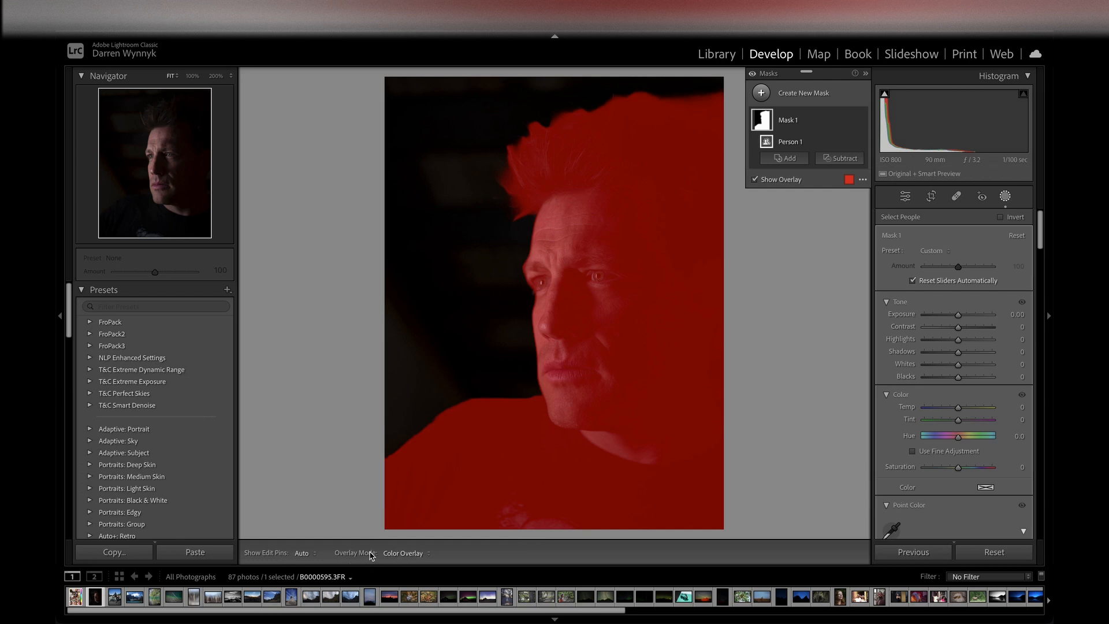
{"action": "left_click", "coordinate": [429, 556]}
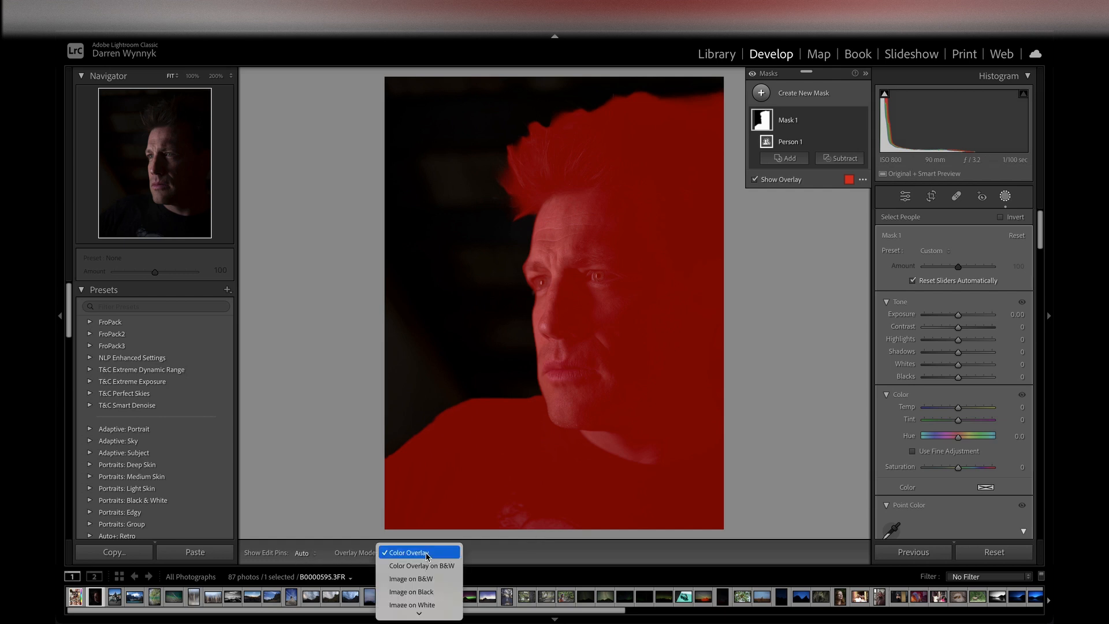
{"action": "scroll", "coordinate": [438, 567], "scroll_direction": "down", "scroll_amount": 1}
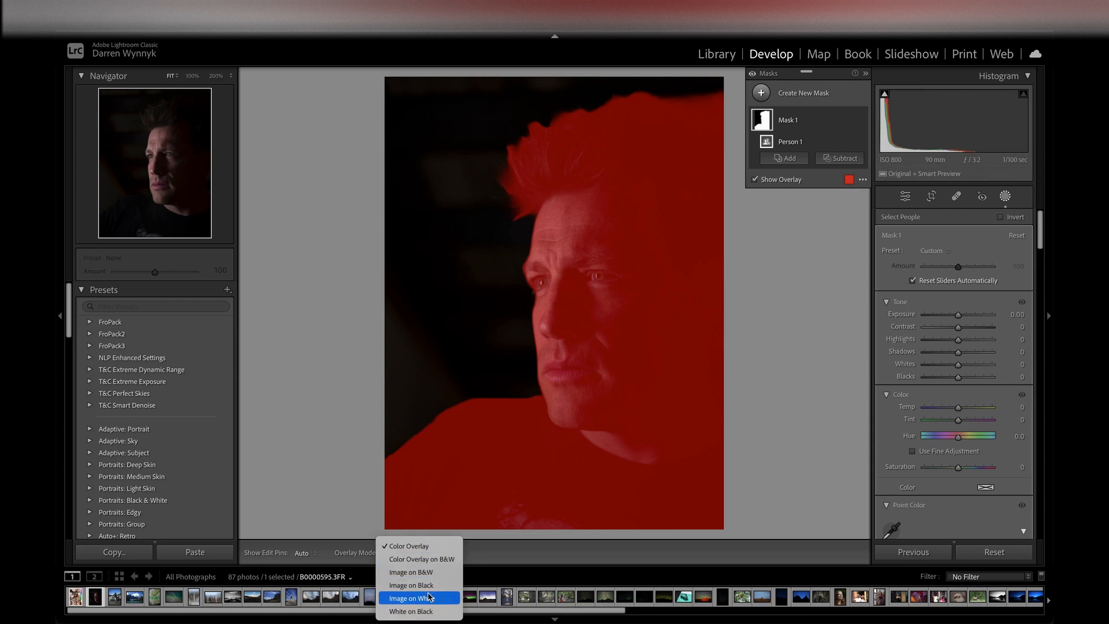
{"action": "left_click", "coordinate": [437, 577]}
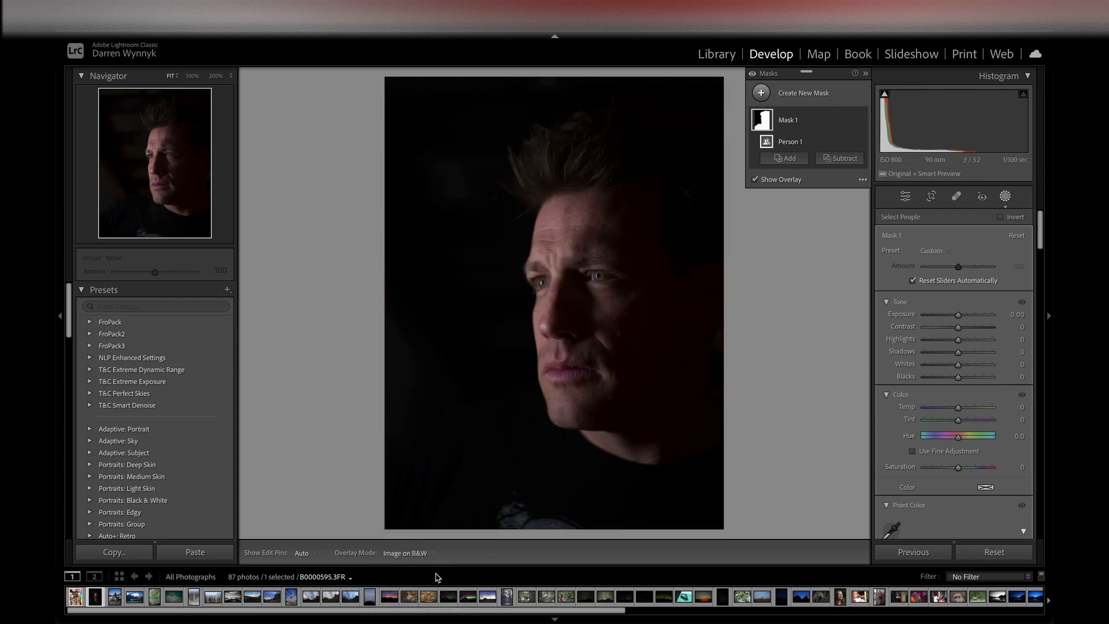
{"action": "left_click", "coordinate": [413, 554]}
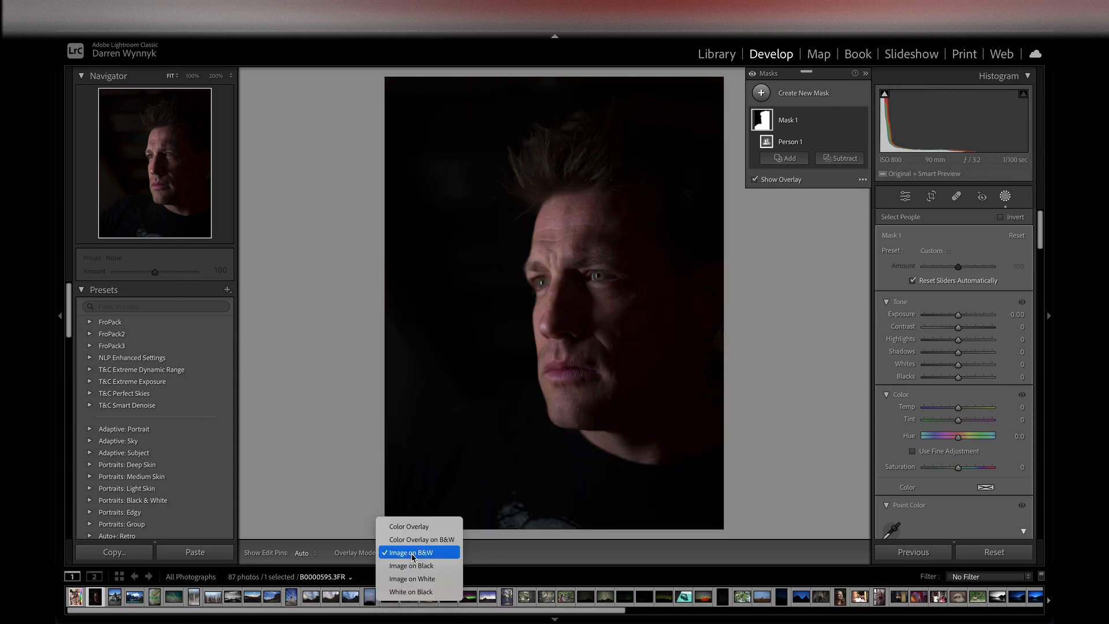
{"action": "left_click", "coordinate": [428, 590]}
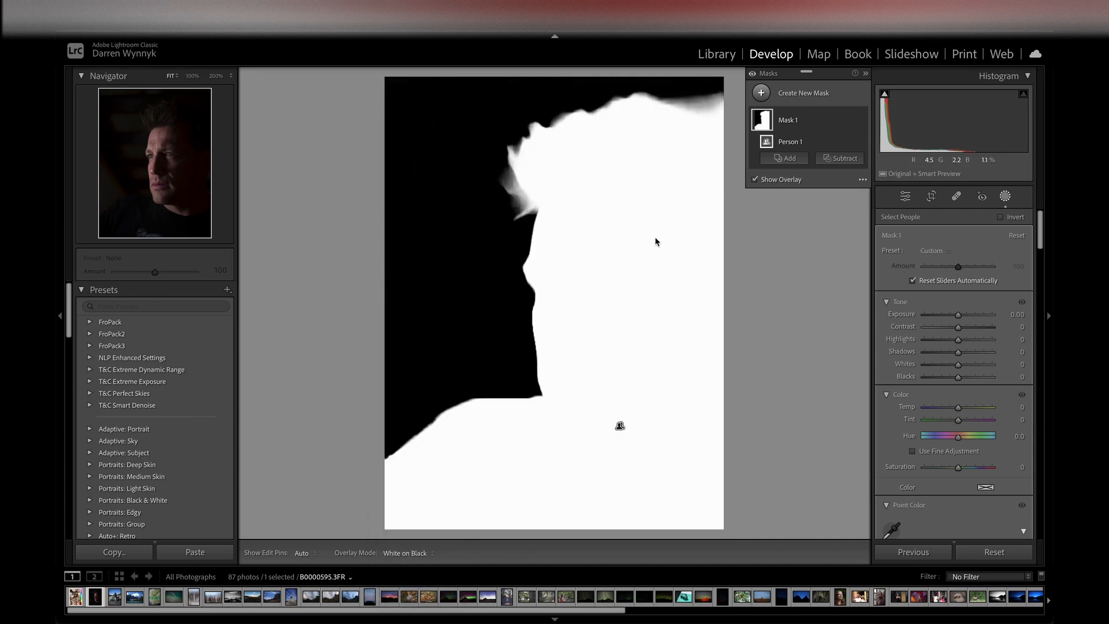
{"action": "left_click", "coordinate": [415, 555]}
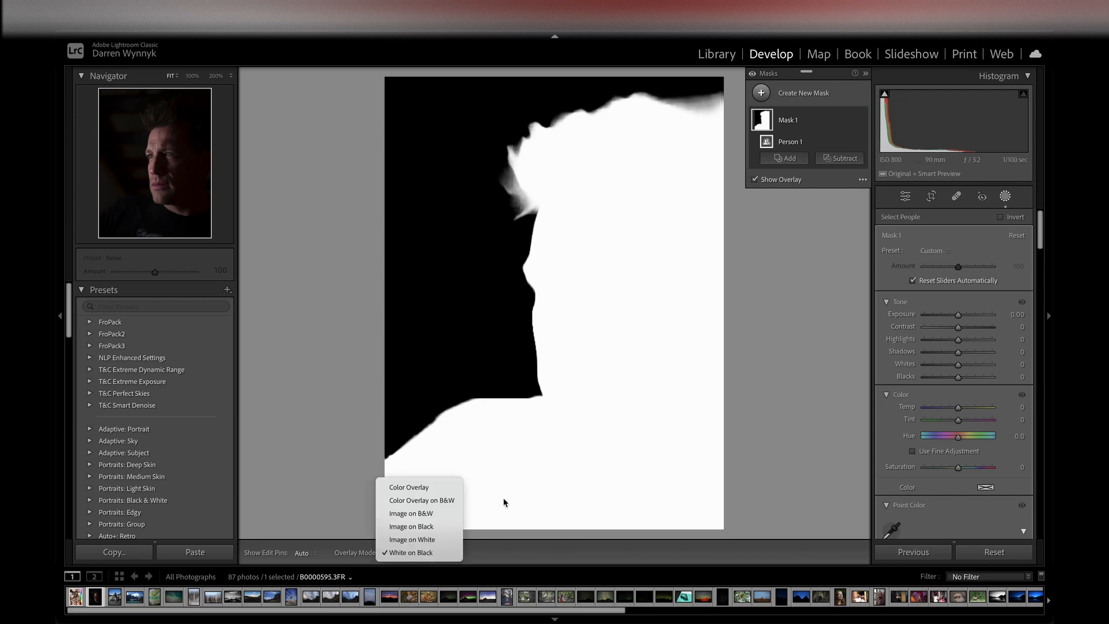
{"action": "left_click", "coordinate": [438, 488]}
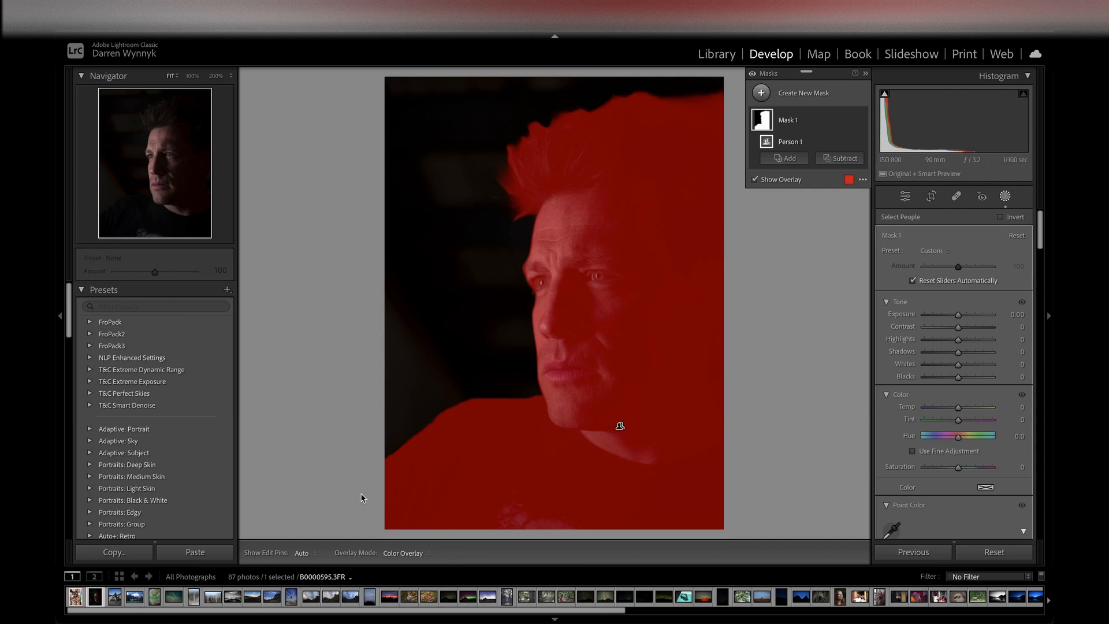
Try the Always and Never options for showing edit pins, and return the setting to Auto
{"action": "left_click", "coordinate": [303, 553]}
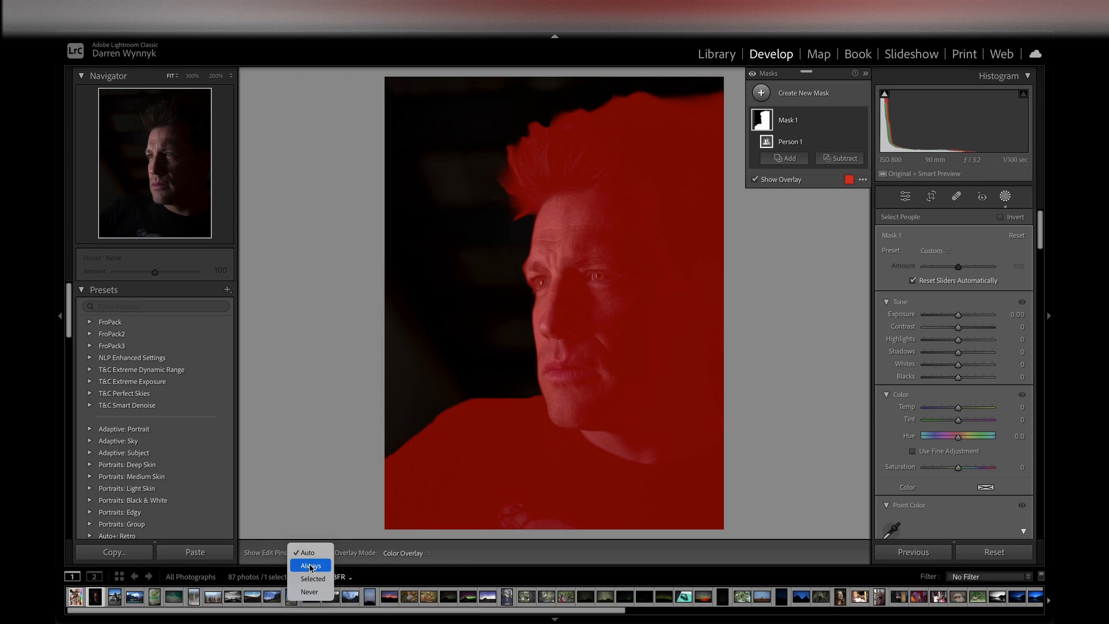
{"action": "left_click", "coordinate": [311, 565]}
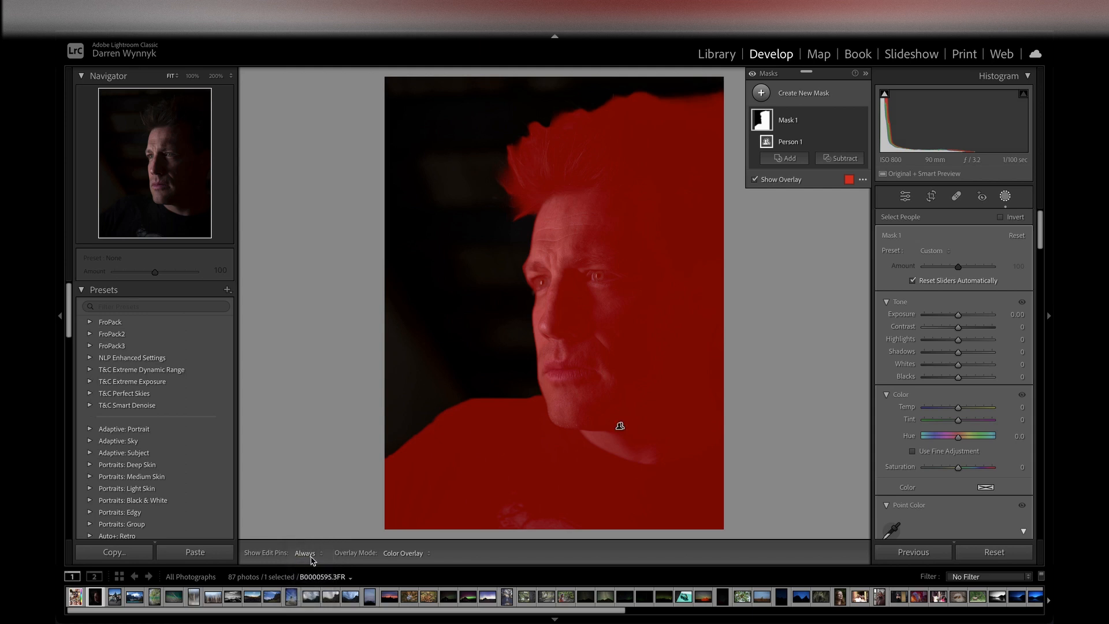
{"action": "left_click", "coordinate": [306, 553]}
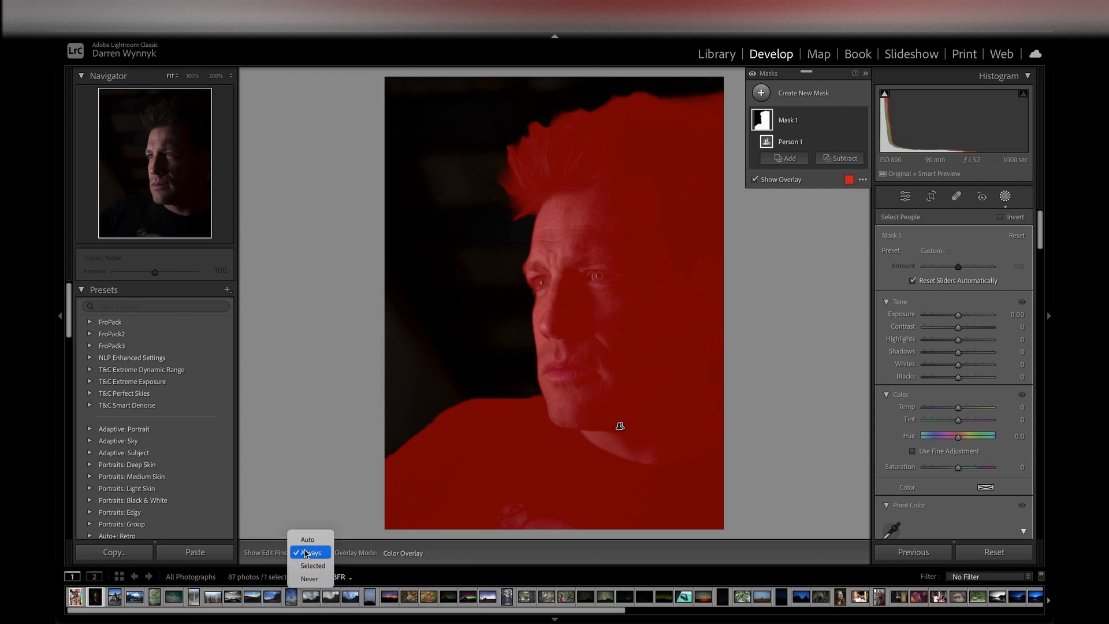
{"action": "left_click", "coordinate": [309, 579]}
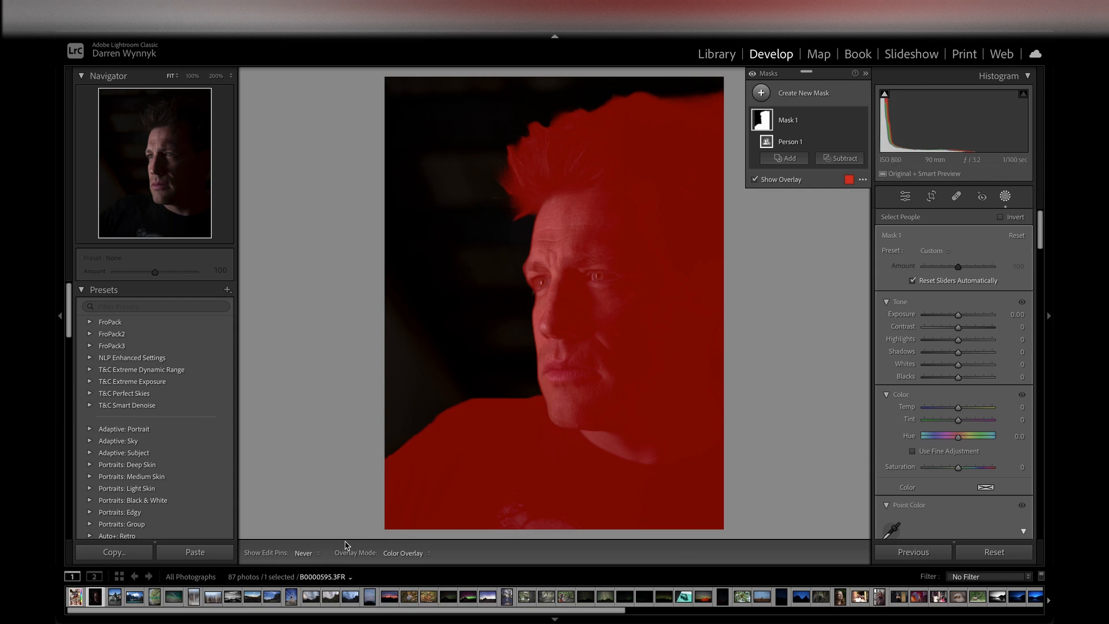
{"action": "left_click", "coordinate": [309, 553]}
{"action": "left_click", "coordinate": [308, 514]}
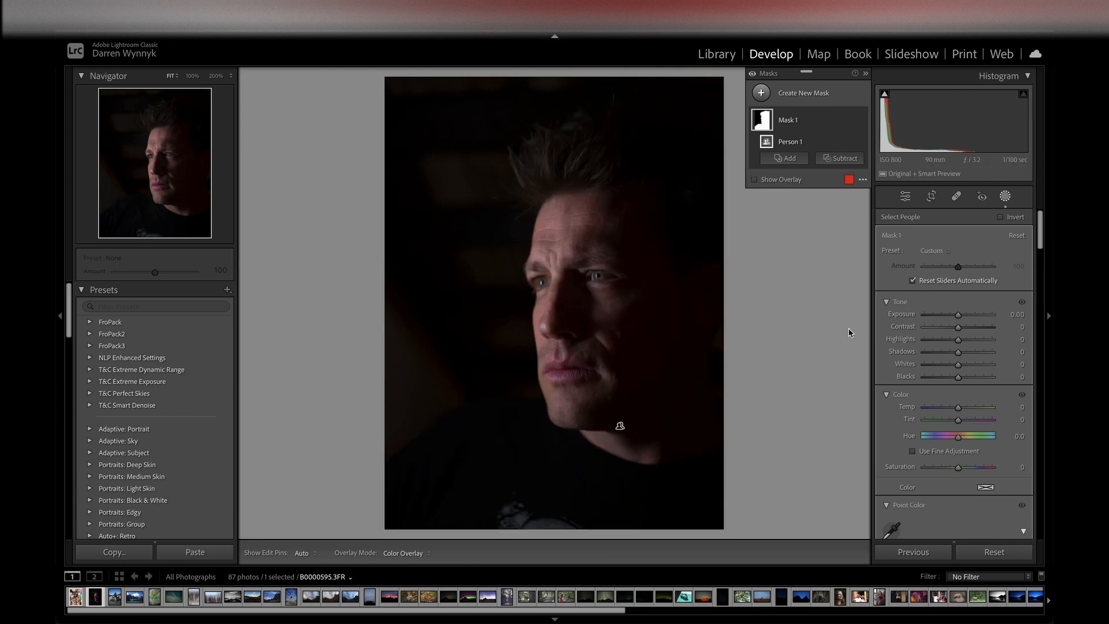
Examine which adjustments are available for the mask and how they differ from the global Basic, Tone Curve and Color Mixer settings
{"action": "mouse_move", "coordinate": [763, 119]}
{"action": "scroll", "coordinate": [954, 312], "scroll_direction": "down", "scroll_amount": 3}
{"action": "scroll", "coordinate": [951, 310], "scroll_direction": "up", "scroll_amount": 3}
{"action": "scroll", "coordinate": [939, 234], "scroll_direction": "down", "scroll_amount": 4}
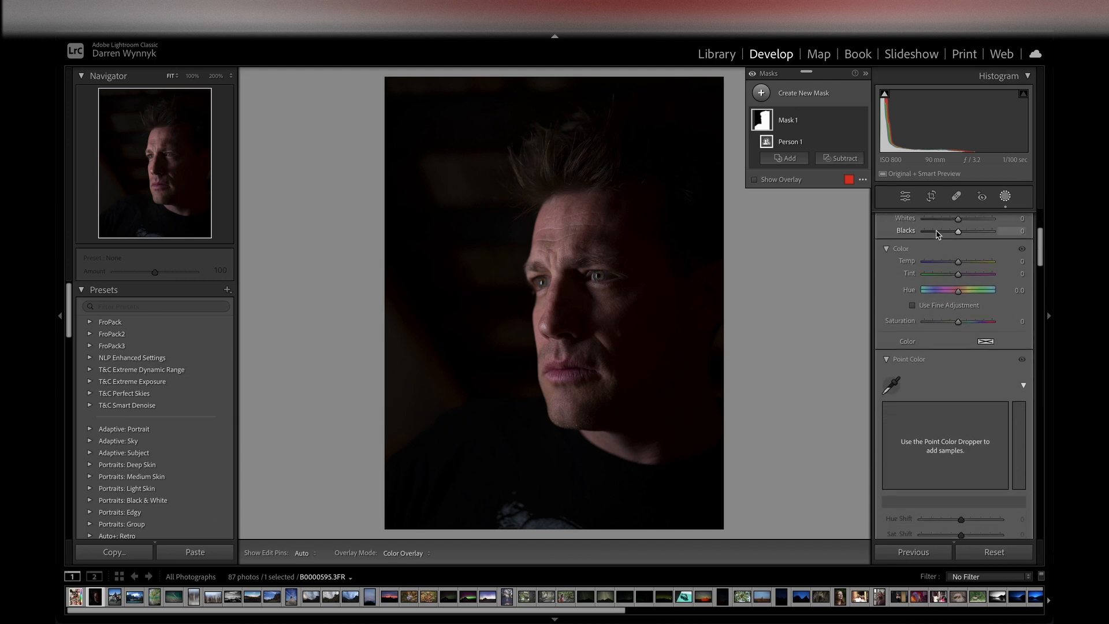
{"action": "scroll", "coordinate": [939, 233], "scroll_direction": "down", "scroll_amount": 5}
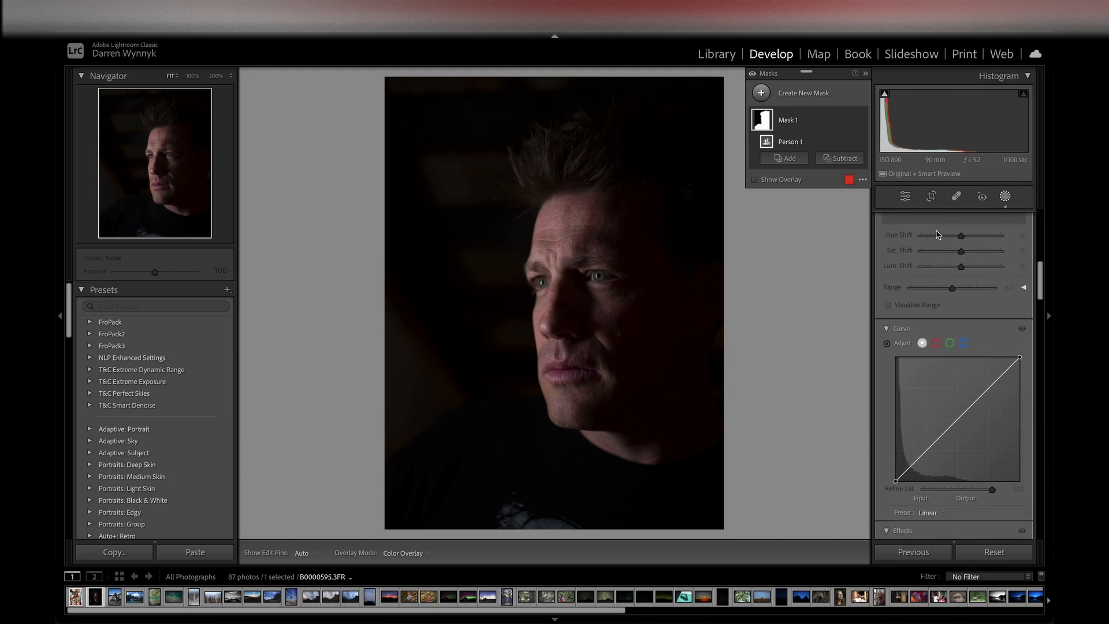
{"action": "scroll", "coordinate": [937, 234], "scroll_direction": "down", "scroll_amount": 3}
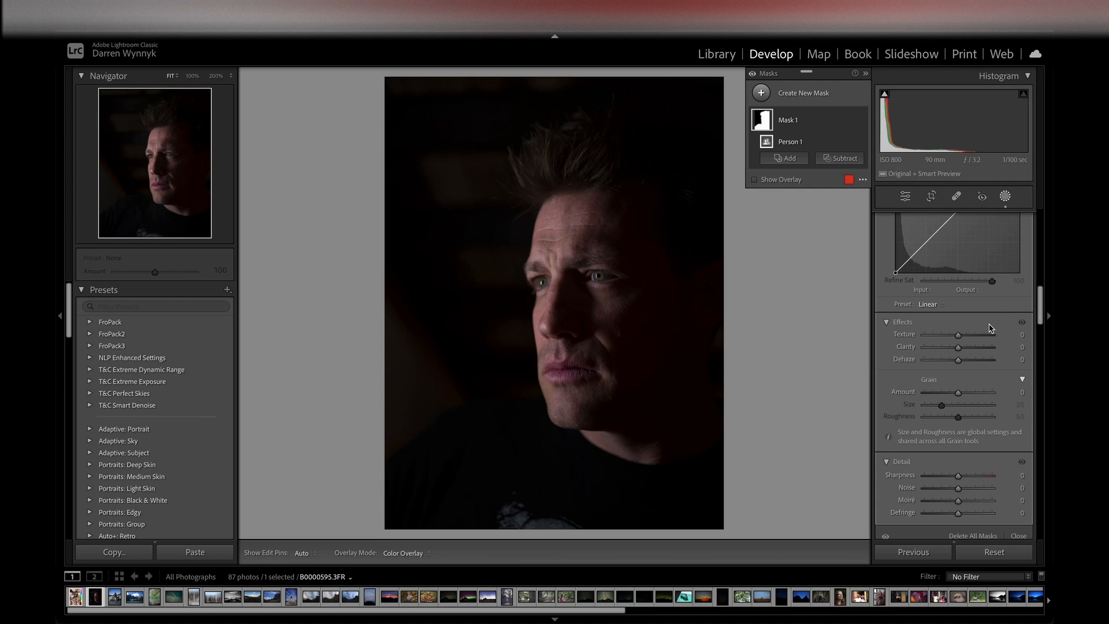
{"action": "scroll", "coordinate": [990, 332], "scroll_direction": "down", "scroll_amount": 1}
{"action": "scroll", "coordinate": [990, 343], "scroll_direction": "down", "scroll_amount": 1}
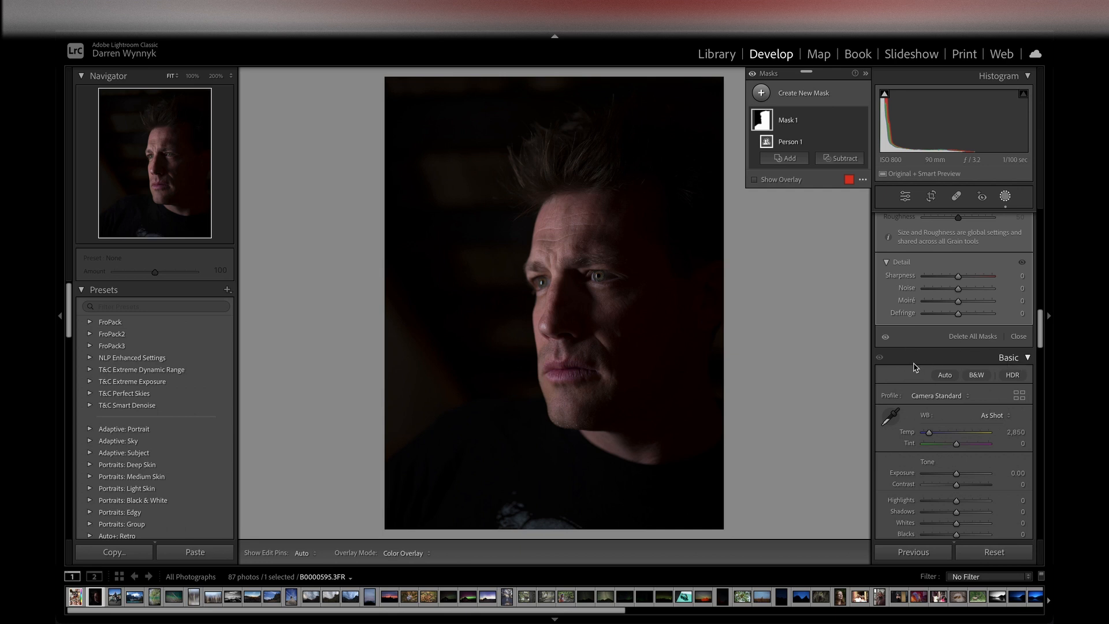
{"action": "scroll", "coordinate": [953, 355], "scroll_direction": "down", "scroll_amount": 1}
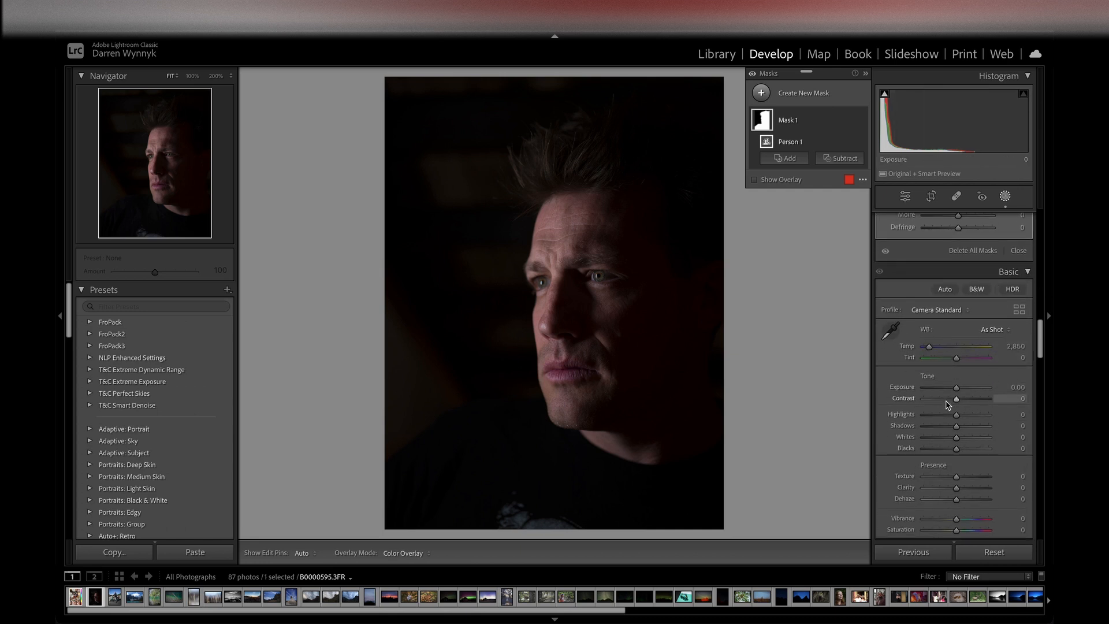
{"action": "scroll", "coordinate": [966, 322], "scroll_direction": "down", "scroll_amount": 7}
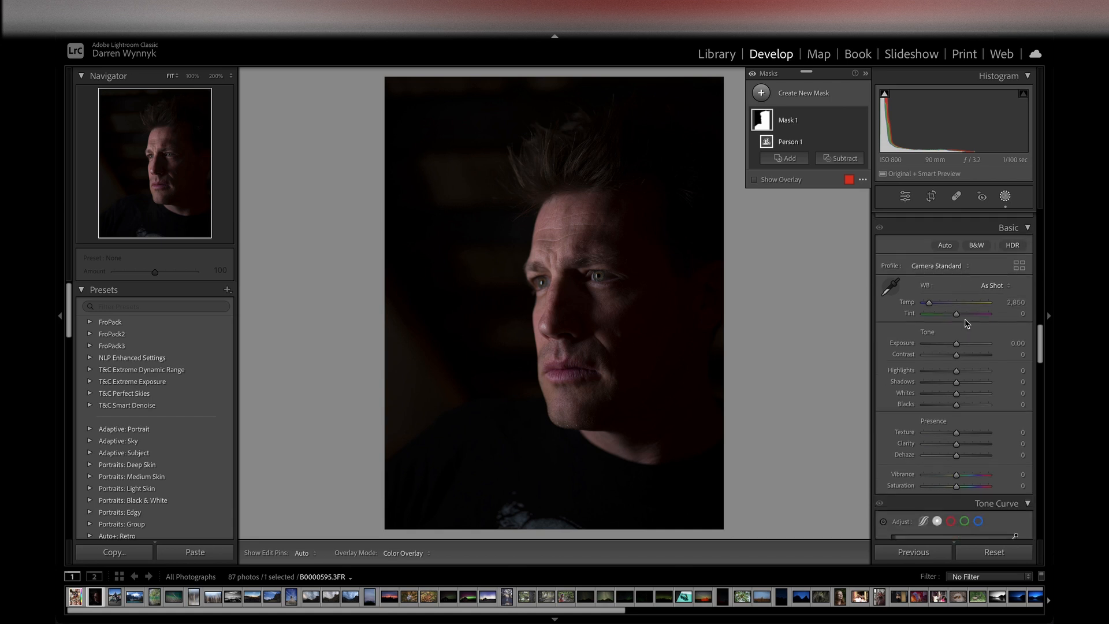
{"action": "scroll", "coordinate": [965, 320], "scroll_direction": "down", "scroll_amount": 5}
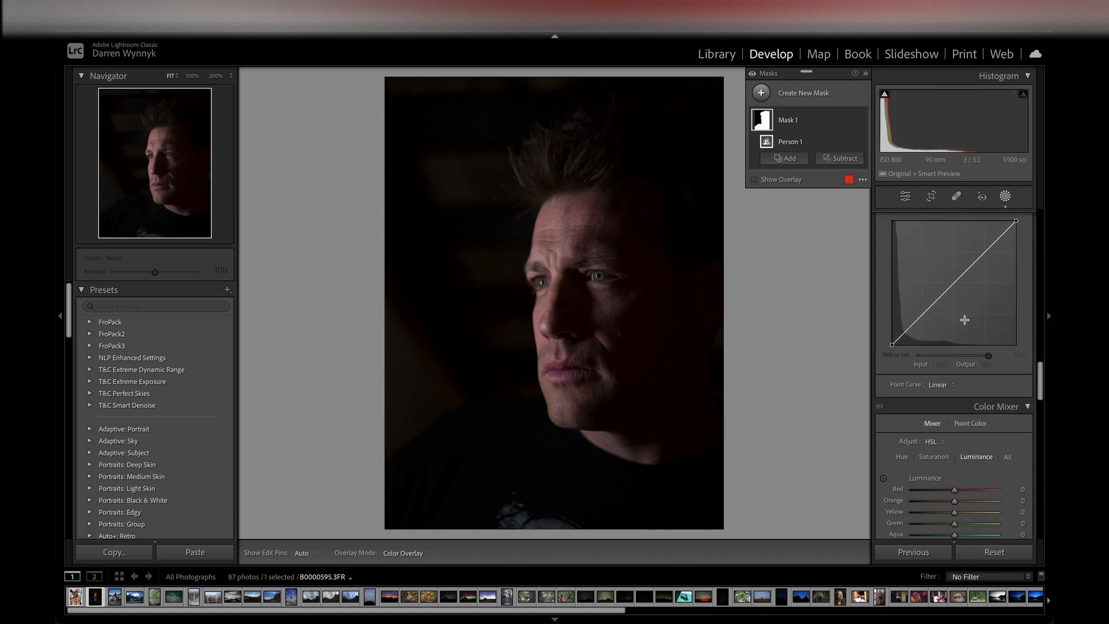
{"action": "scroll", "coordinate": [954, 352], "scroll_direction": "up", "scroll_amount": 15}
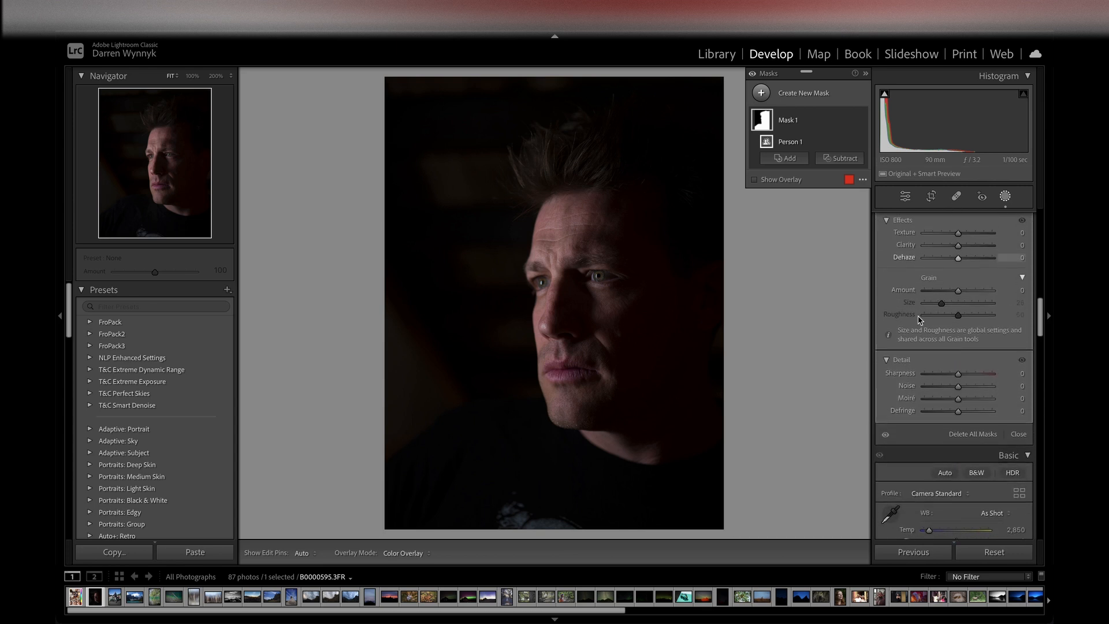
{"action": "scroll", "coordinate": [944, 277], "scroll_direction": "up", "scroll_amount": 5}
{"action": "scroll", "coordinate": [942, 270], "scroll_direction": "up", "scroll_amount": 6}
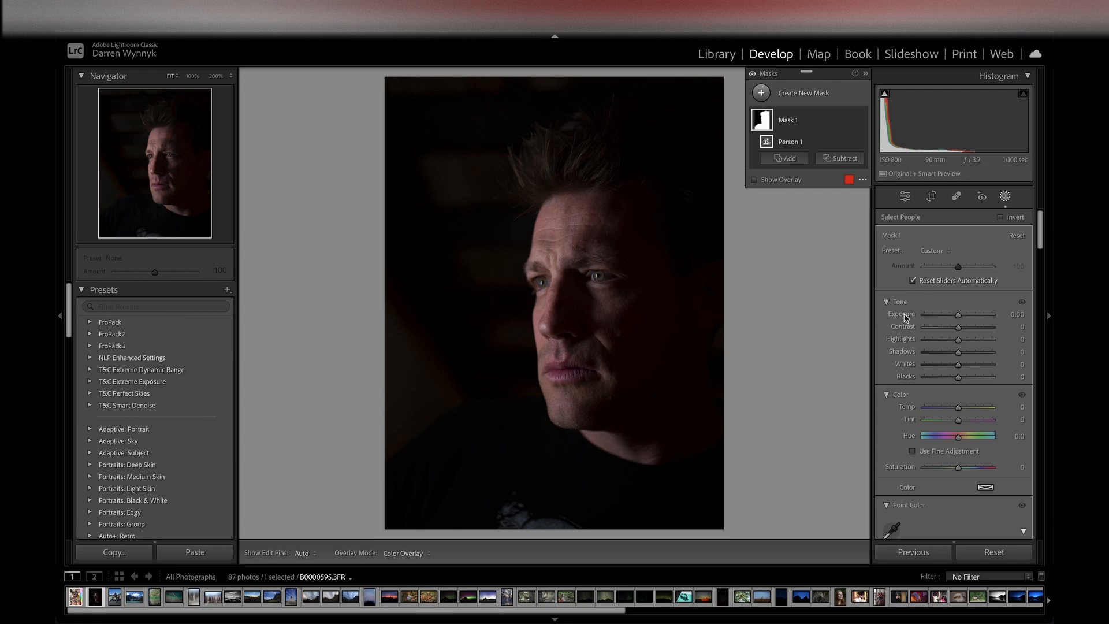
Compare a mask Exposure of 4.00 with a global Basic Exposure raised with the overlay off, resetting each one
{"action": "left_click_drag", "start_coordinate": [959, 316], "coordinate": [992, 317]}
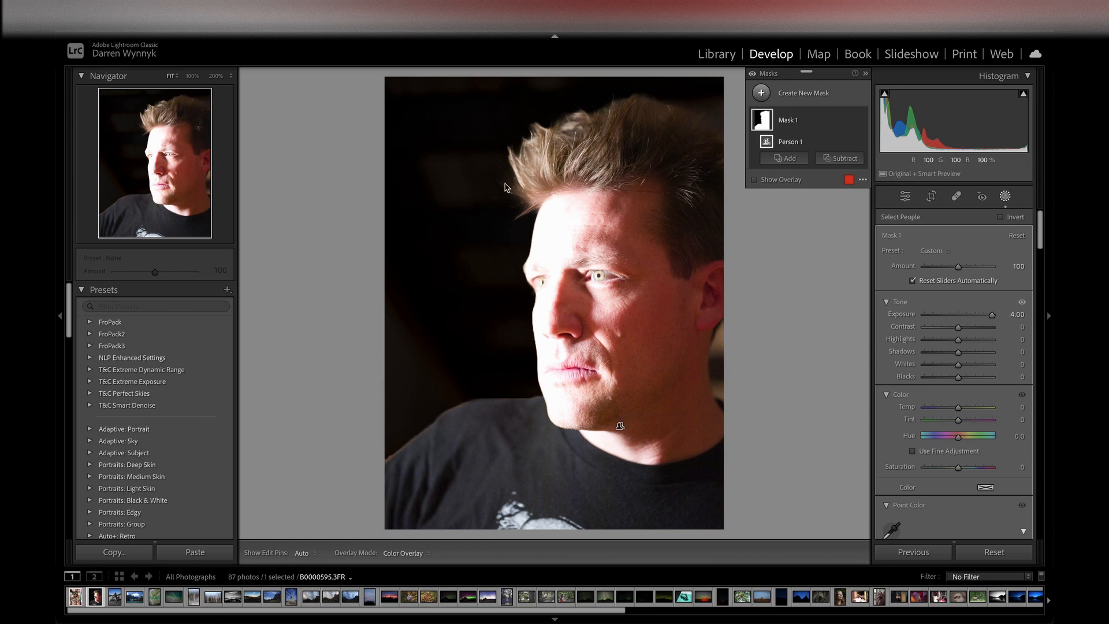
{"action": "double_click", "coordinate": [994, 316]}
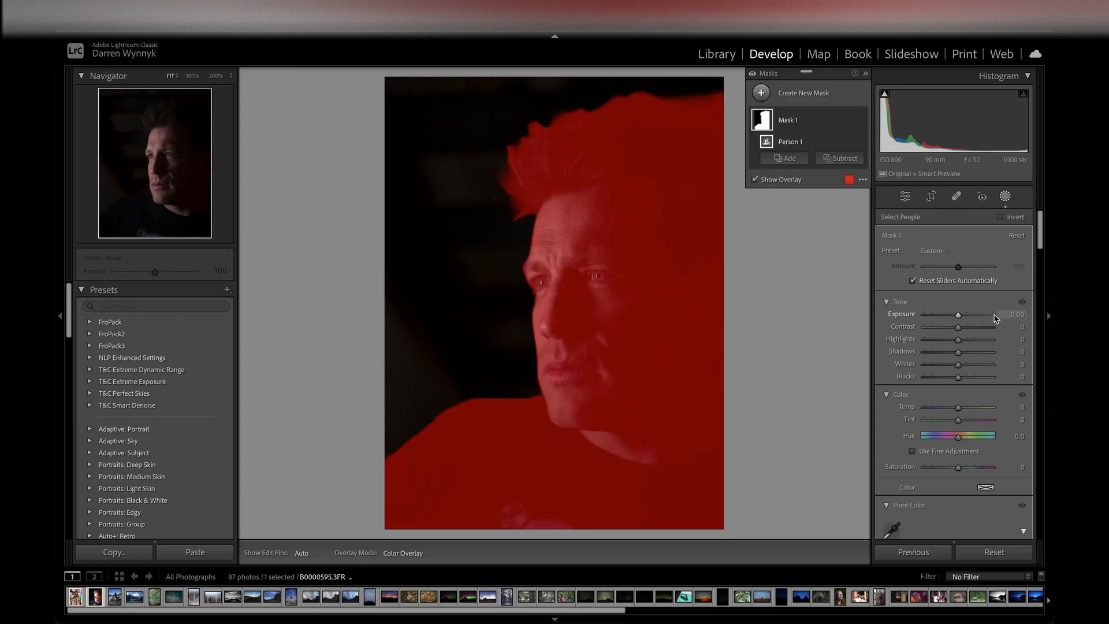
{"action": "scroll", "coordinate": [976, 304], "scroll_direction": "down", "scroll_amount": 5}
{"action": "scroll", "coordinate": [976, 306], "scroll_direction": "down", "scroll_amount": 15}
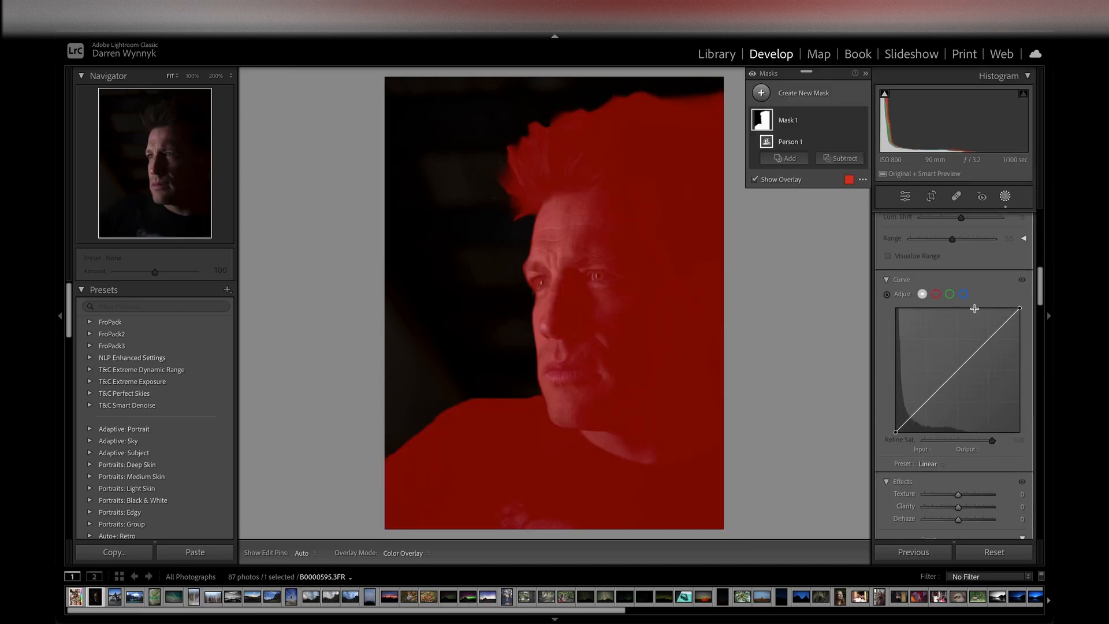
{"action": "scroll", "coordinate": [976, 326], "scroll_direction": "down", "scroll_amount": 3}
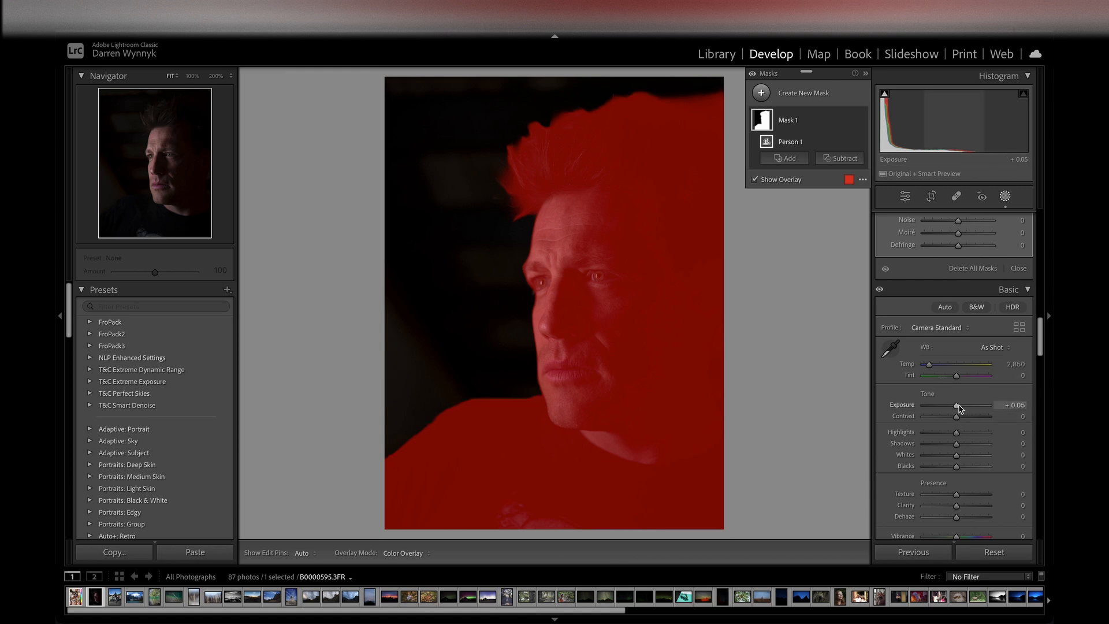
{"action": "mouse_move", "coordinate": [958, 407]}
{"action": "left_mouse_down"}
{"action": "mouse_move", "coordinate": [982, 408]}
{"action": "mouse_move", "coordinate": [939, 408]}
{"action": "mouse_move", "coordinate": [982, 408]}
{"action": "mouse_move", "coordinate": [968, 409]}
{"action": "left_mouse_up"}
{"action": "left_click", "coordinate": [756, 179]}
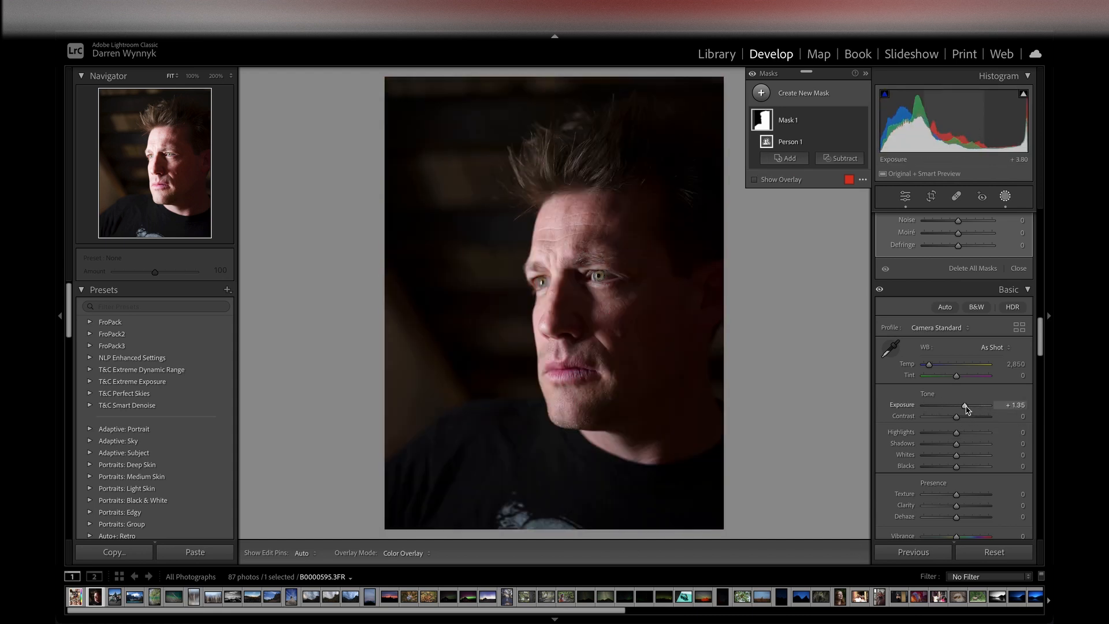
{"action": "double_click", "coordinate": [968, 409]}
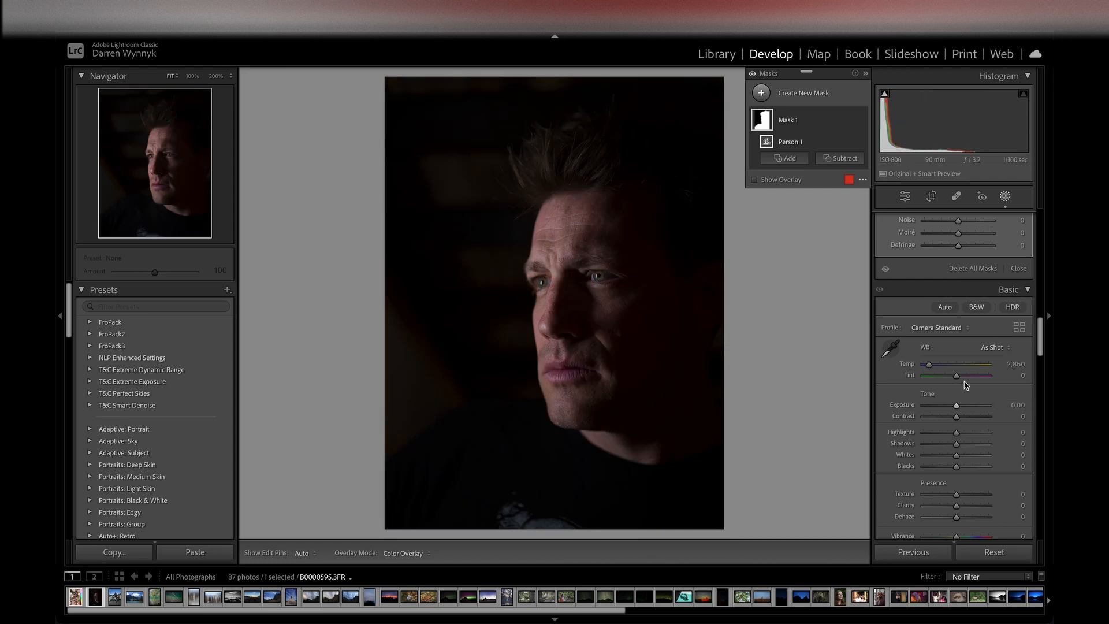
Set the Exposure of Mask 1 to 4.00
{"action": "scroll", "coordinate": [966, 384], "scroll_direction": "up", "scroll_amount": 10}
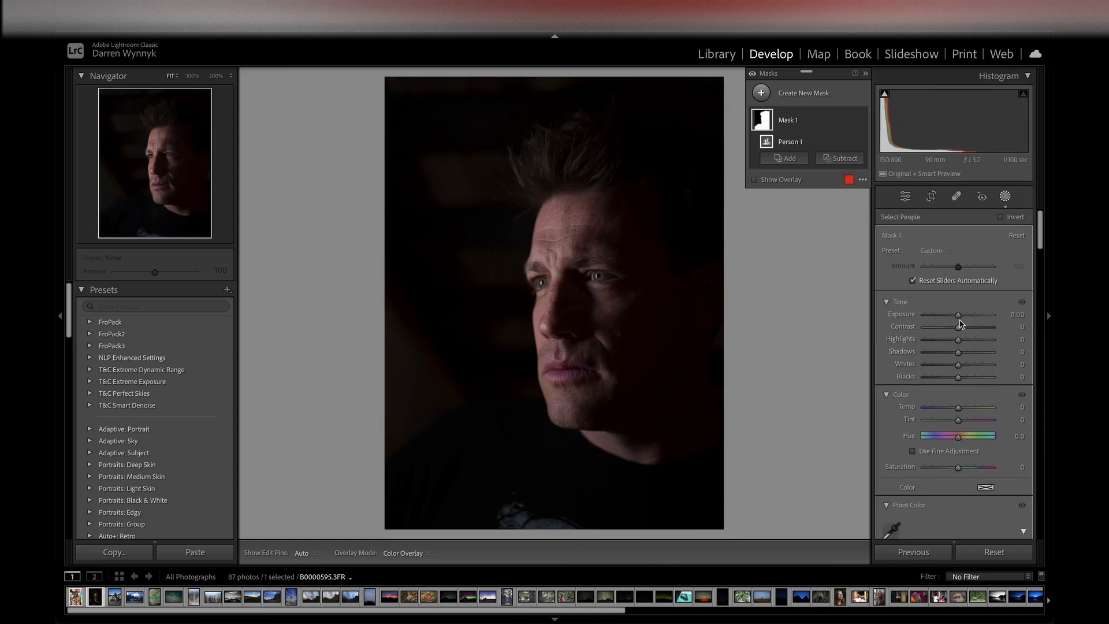
{"action": "left_click_drag", "start_coordinate": [959, 320], "coordinate": [1023, 328]}
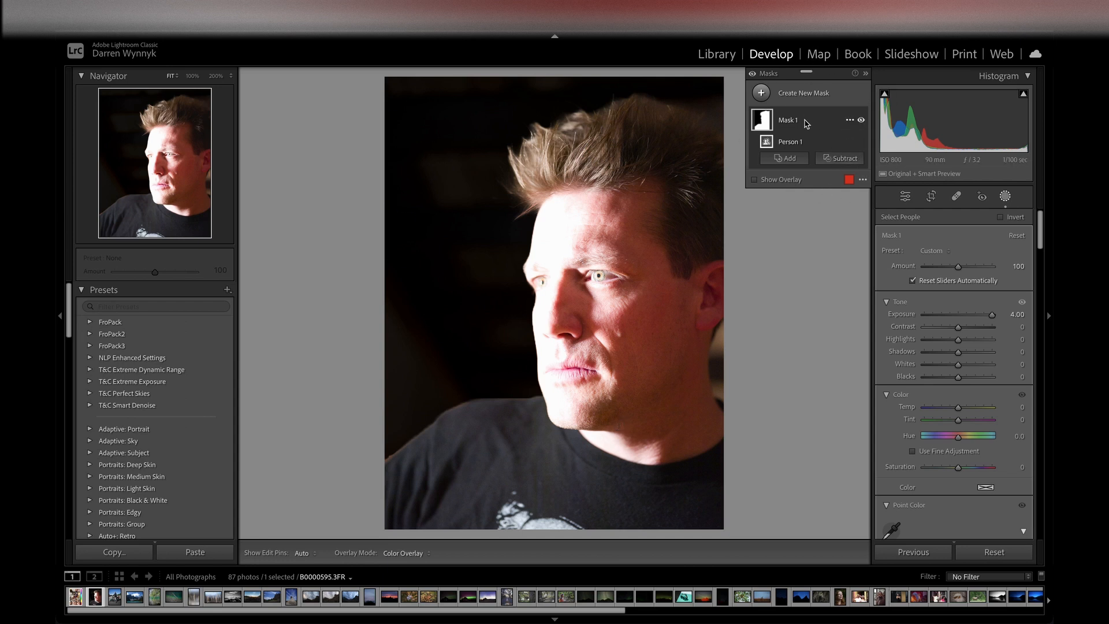
{"action": "mouse_move", "coordinate": [772, 120]}
Add a Brush that subtracts from Mask 1, with a brush size of 19.0
{"action": "left_click", "coordinate": [847, 160]}
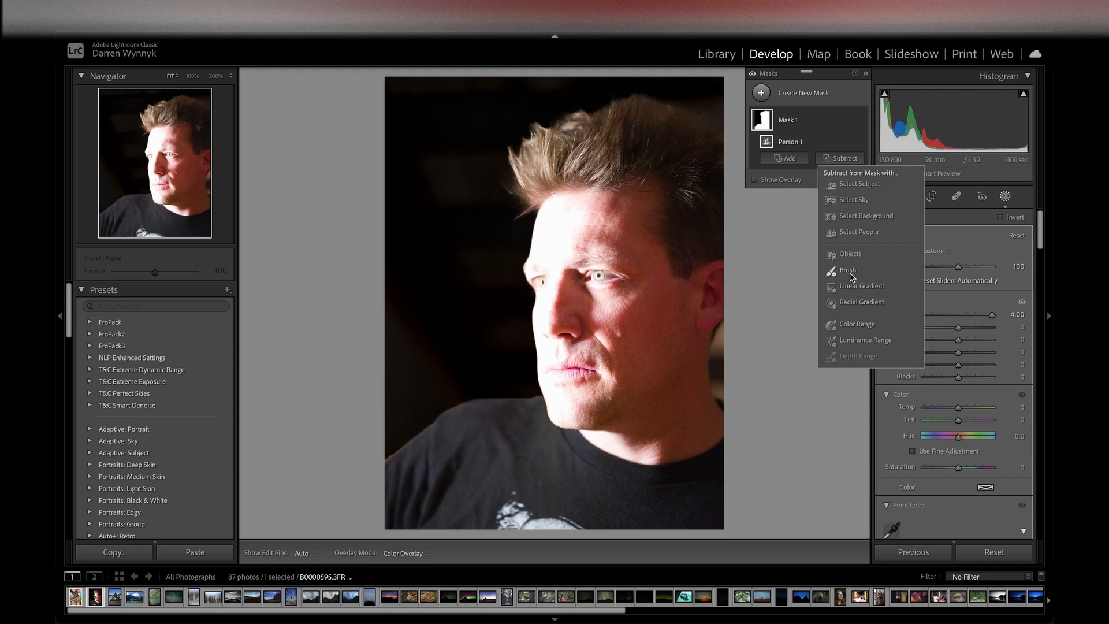
{"action": "left_click", "coordinate": [848, 271]}
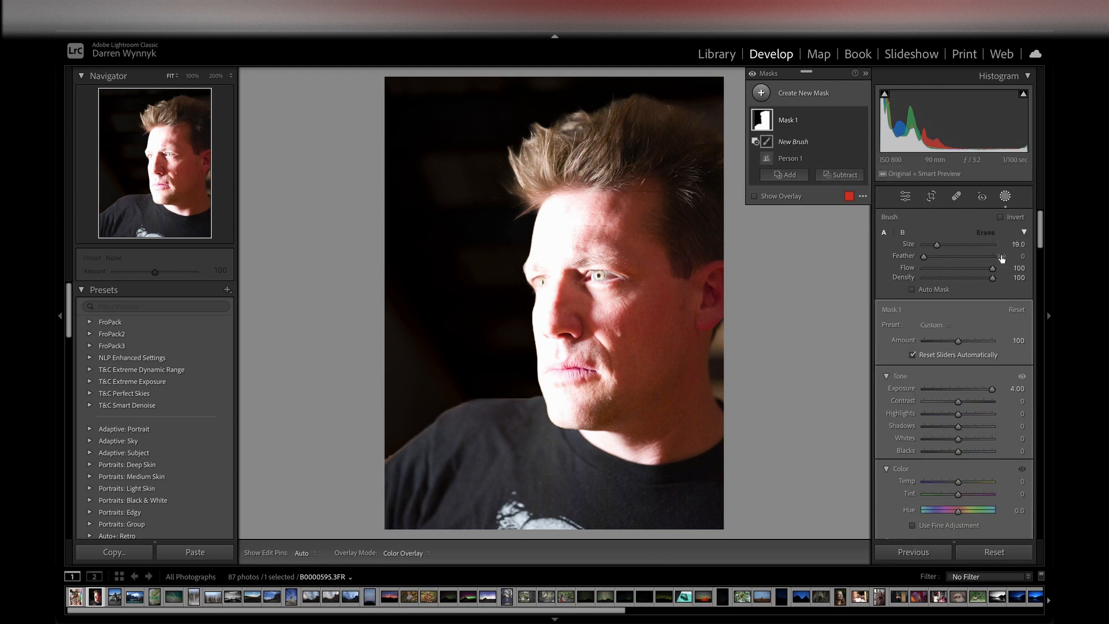
{"action": "left_click", "coordinate": [939, 244]}
Switch back and forth between brushes A and B, return to A, and try the brush on the neck
{"action": "left_click", "coordinate": [903, 233]}
{"action": "left_click", "coordinate": [885, 233]}
{"action": "left_click", "coordinate": [903, 234]}
{"action": "left_click", "coordinate": [885, 233]}
{"action": "left_click", "coordinate": [903, 233]}
{"action": "left_click", "coordinate": [884, 232]}
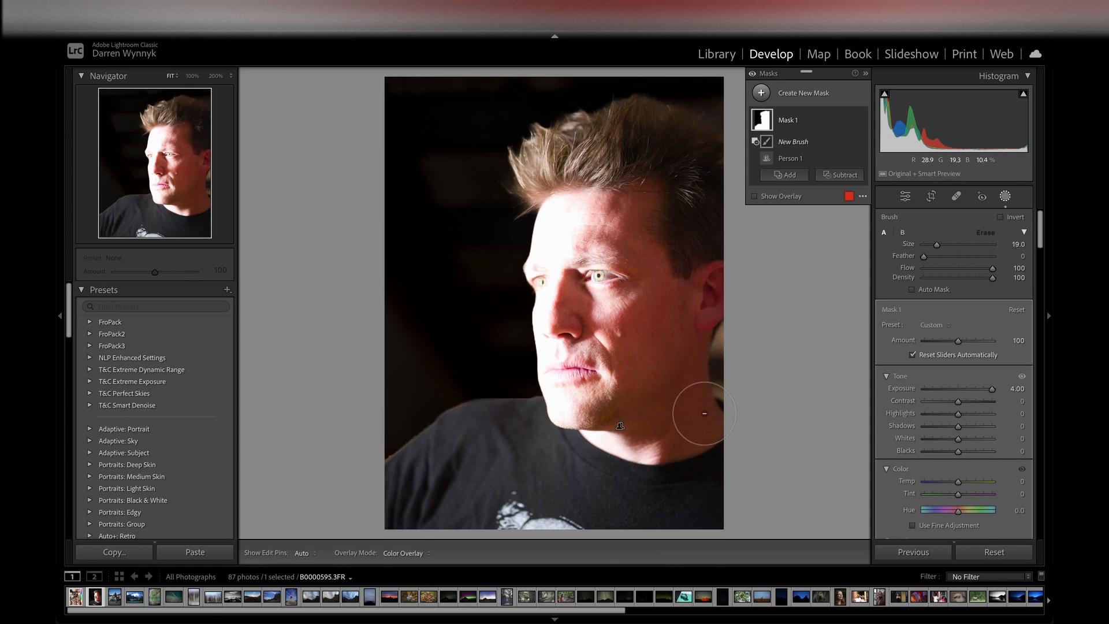
{"action": "mouse_move", "coordinate": [705, 414]}
{"action": "left_mouse_down"}
{"action": "mouse_move", "coordinate": [699, 372]}
{"action": "mouse_move", "coordinate": [698, 412]}
{"action": "left_mouse_up"}
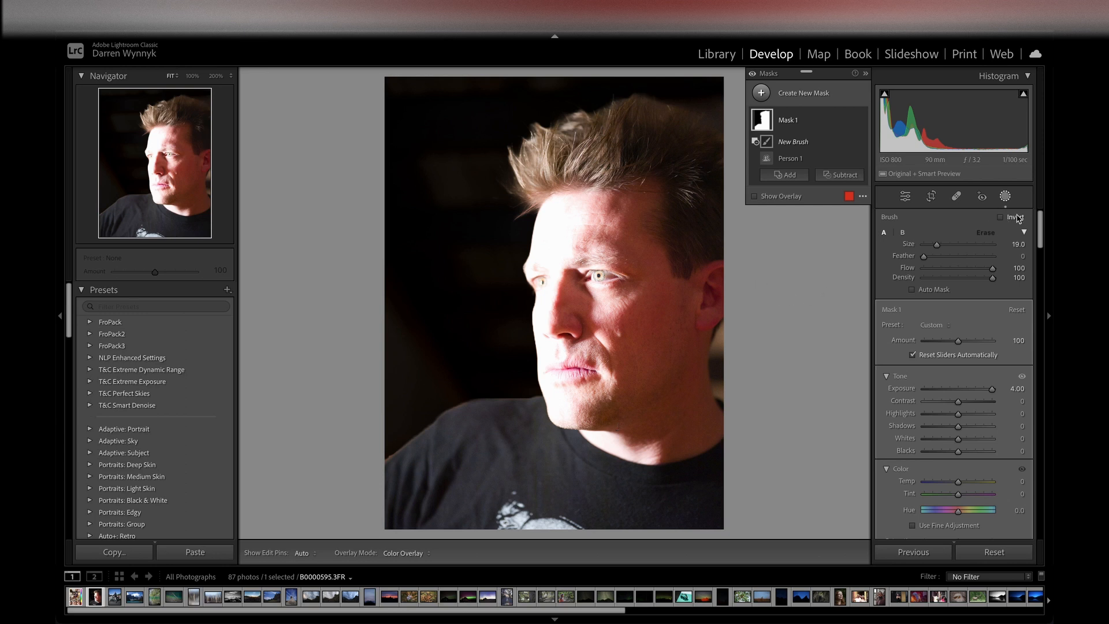
Subtract the dark background strip behind the neck from Mask 1 with brush A at size 9.0 and feather 24
{"action": "mouse_move", "coordinate": [766, 123]}
{"action": "scroll", "coordinate": [679, 282], "scroll_direction": "down", "scroll_amount": 10}
{"action": "scroll", "coordinate": [679, 282], "scroll_direction": "up", "scroll_amount": 3}
{"action": "scroll", "coordinate": [728, 350], "scroll_direction": "down", "scroll_amount": 2}
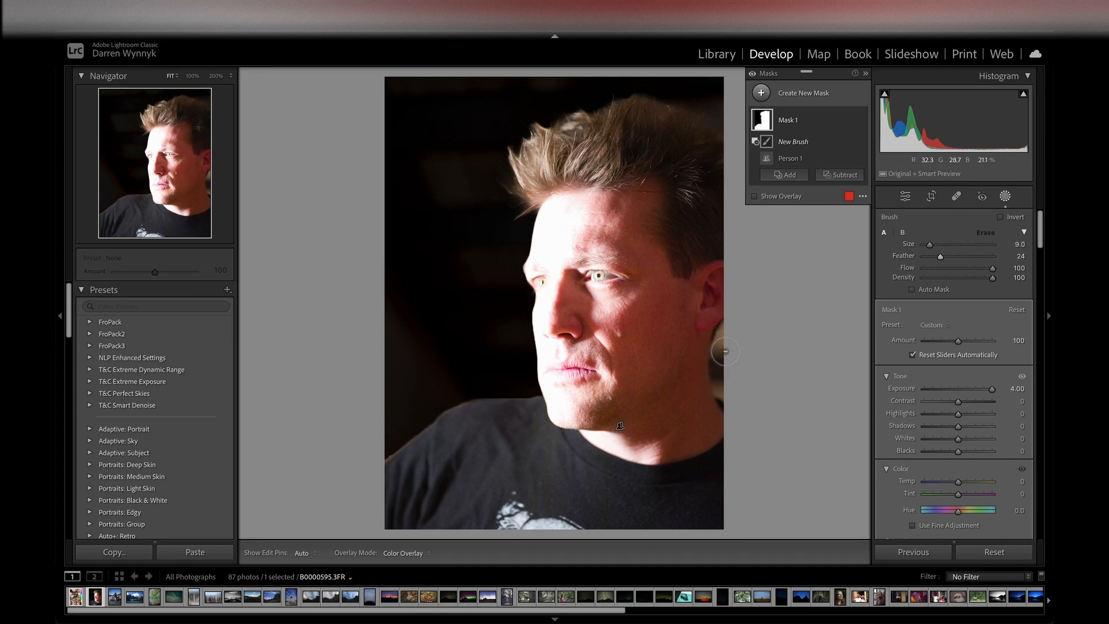
{"action": "key", "text": "h"}
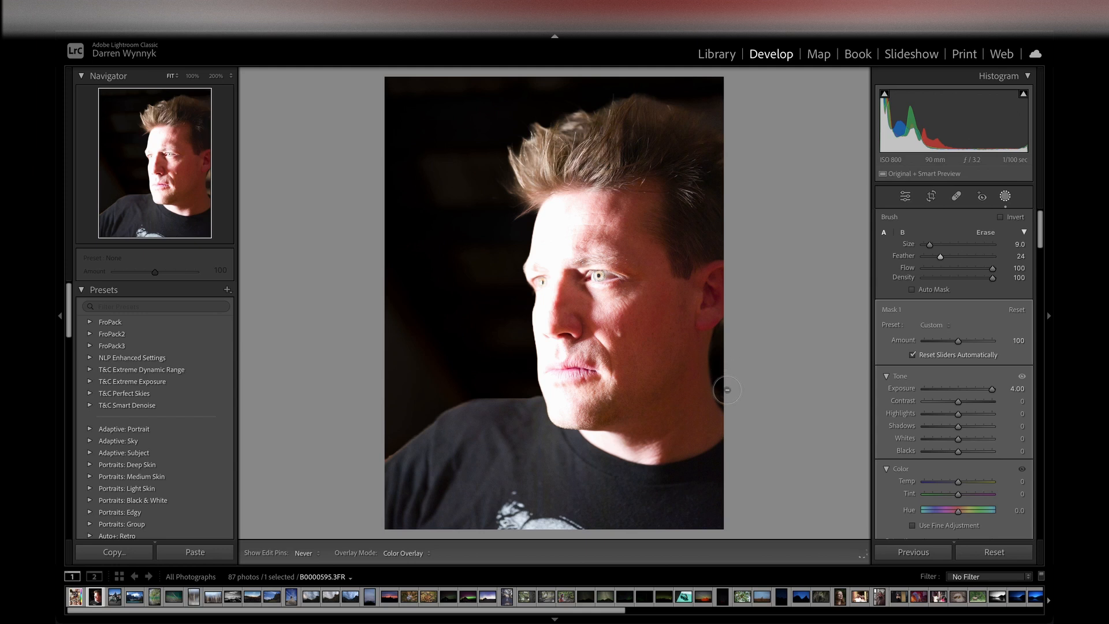
{"action": "key", "text": "h"}
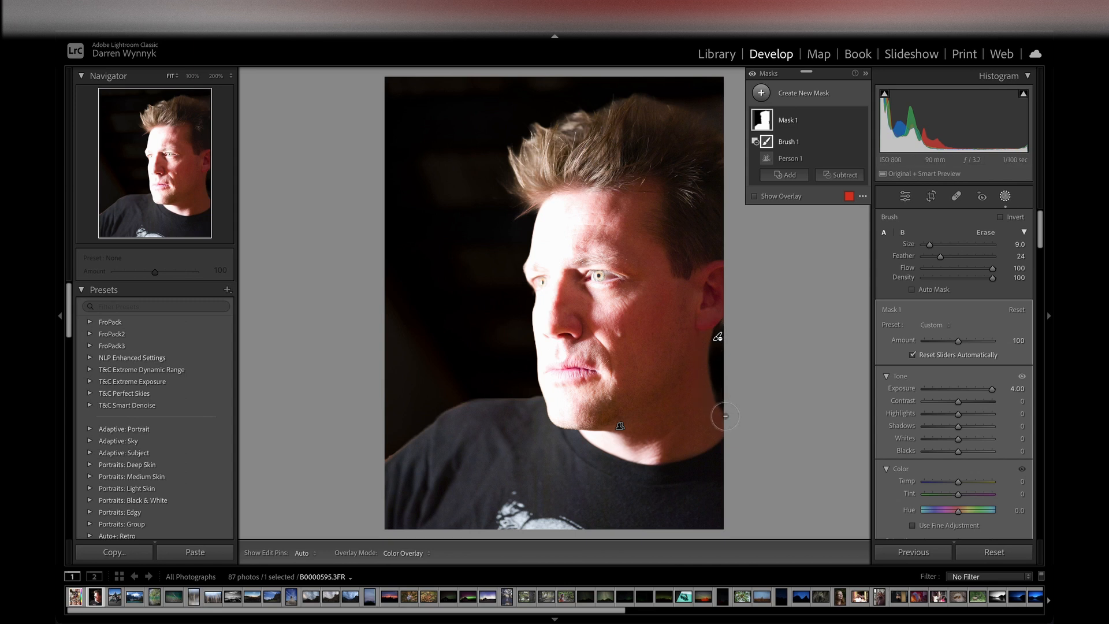
Switch the brush to Erase with size 6.0 and undo part of the subtraction along the neck edge
{"action": "left_click", "coordinate": [985, 233]}
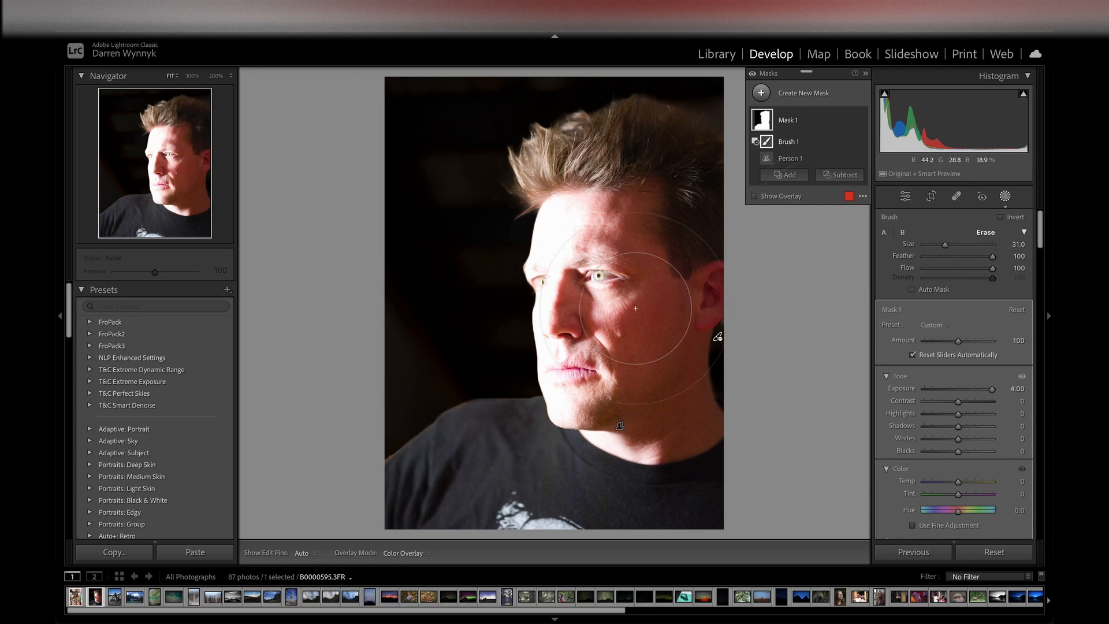
{"action": "scroll", "coordinate": [635, 308], "scroll_direction": "down", "scroll_amount": 5}
{"action": "key", "text": "h"}
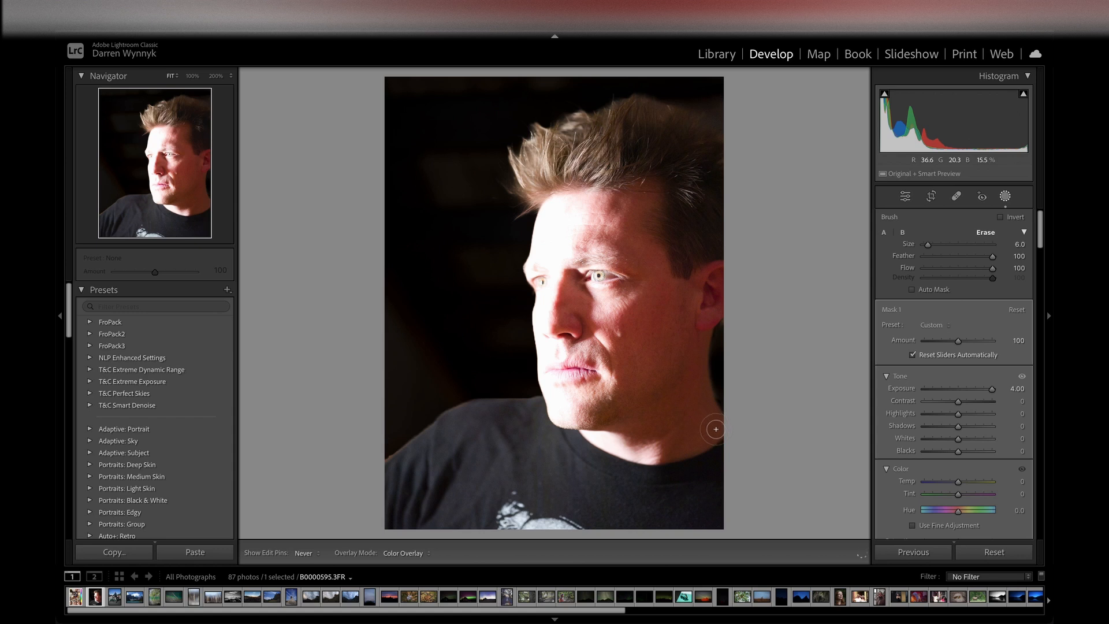
{"action": "mouse_move", "coordinate": [716, 430]}
{"action": "left_mouse_down"}
{"action": "mouse_move", "coordinate": [705, 409]}
{"action": "mouse_move", "coordinate": [717, 429]}
{"action": "left_mouse_up"}
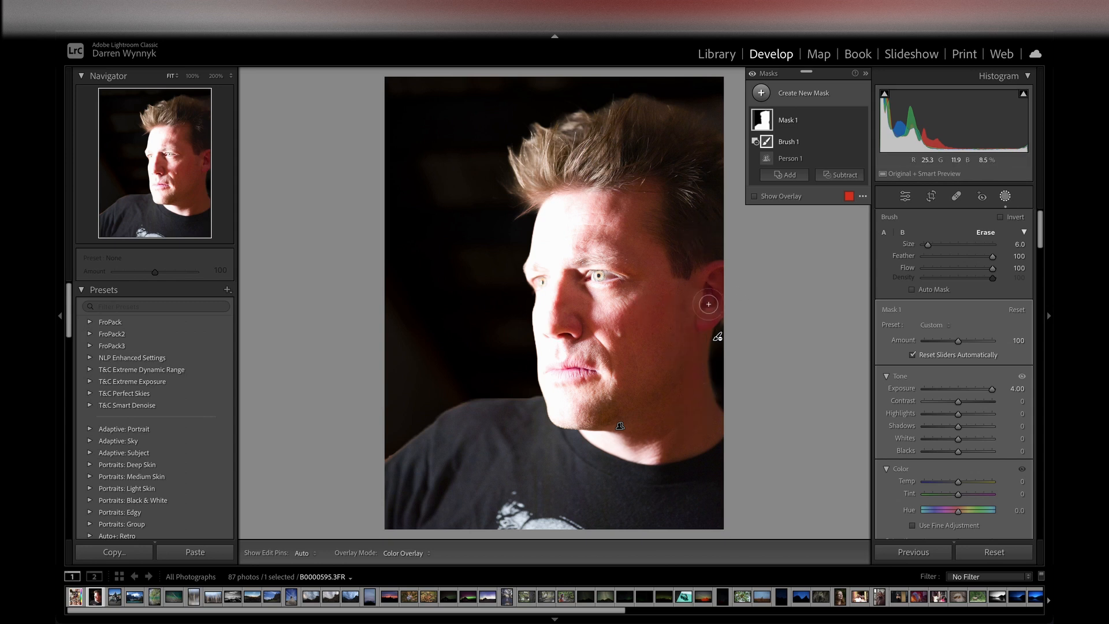
Return to brush A and turn on the mask overlay
{"action": "left_click", "coordinate": [882, 234]}
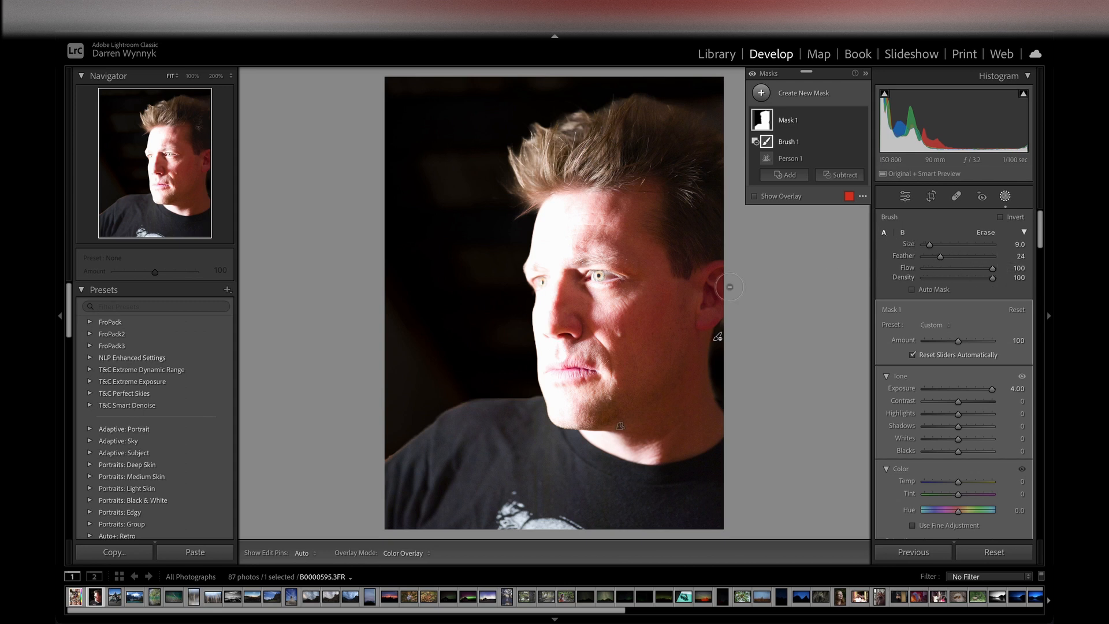
{"action": "left_click", "coordinate": [770, 198]}
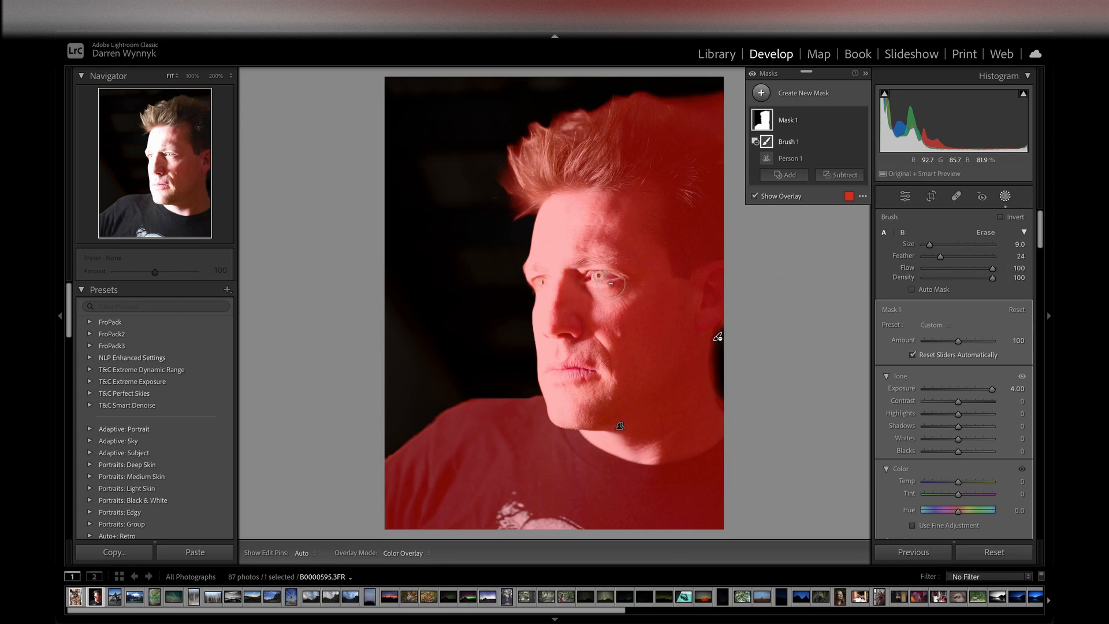
Set the brush size to 18.0 and feather to 0, and subtract a round spot on the forehead
{"action": "scroll", "coordinate": [613, 283], "scroll_direction": "up", "scroll_amount": 8}
{"action": "scroll", "coordinate": [642, 231], "scroll_direction": "down", "scroll_amount": 1}
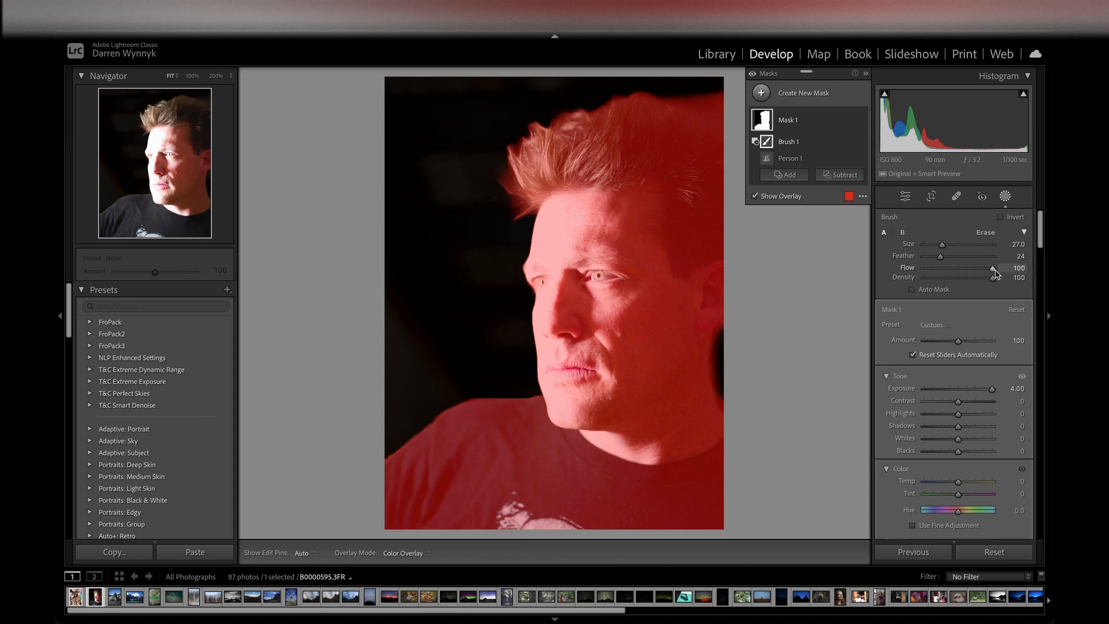
{"action": "scroll", "coordinate": [646, 233], "scroll_direction": "down", "scroll_amount": 3}
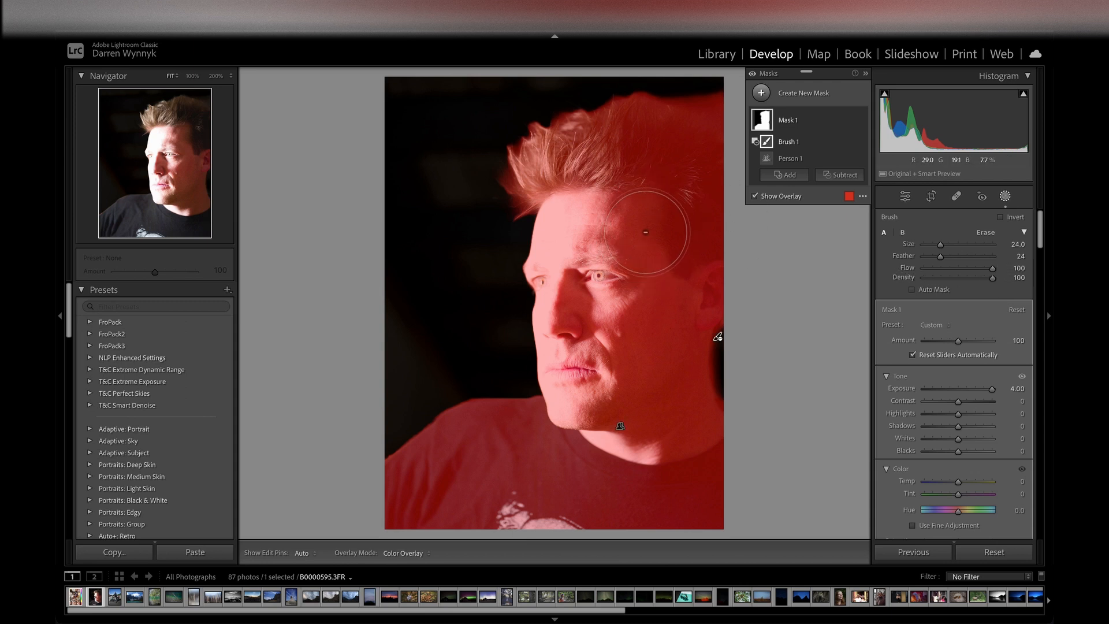
{"action": "scroll", "coordinate": [646, 233], "scroll_direction": "down", "scroll_amount": 2}
{"action": "scroll", "coordinate": [654, 225], "scroll_direction": "down", "scroll_amount": 4}
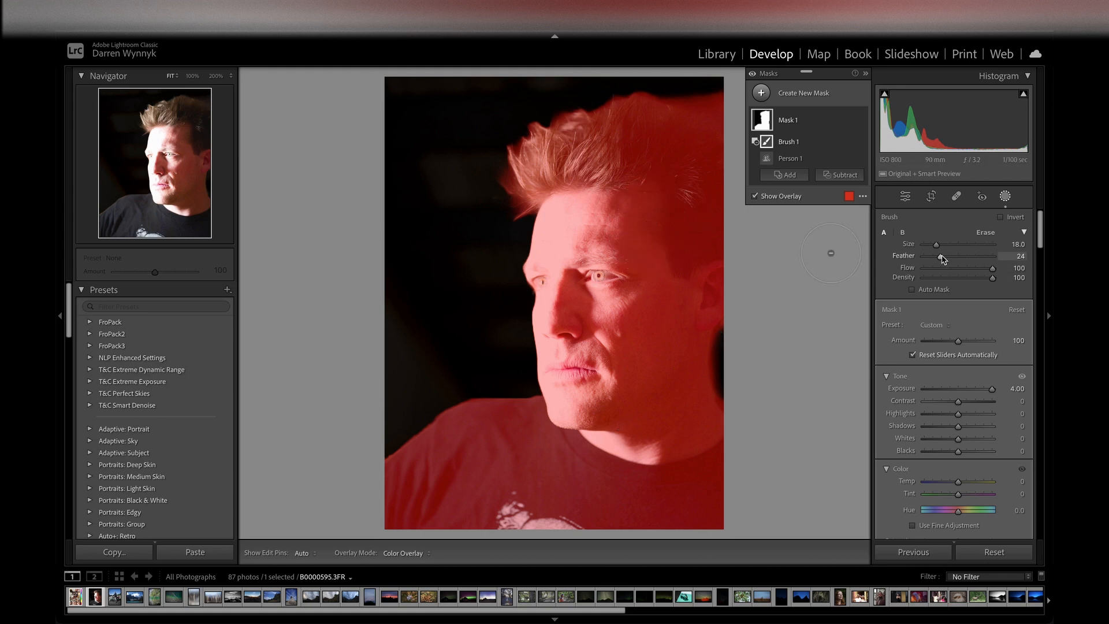
{"action": "left_click", "coordinate": [632, 209]}
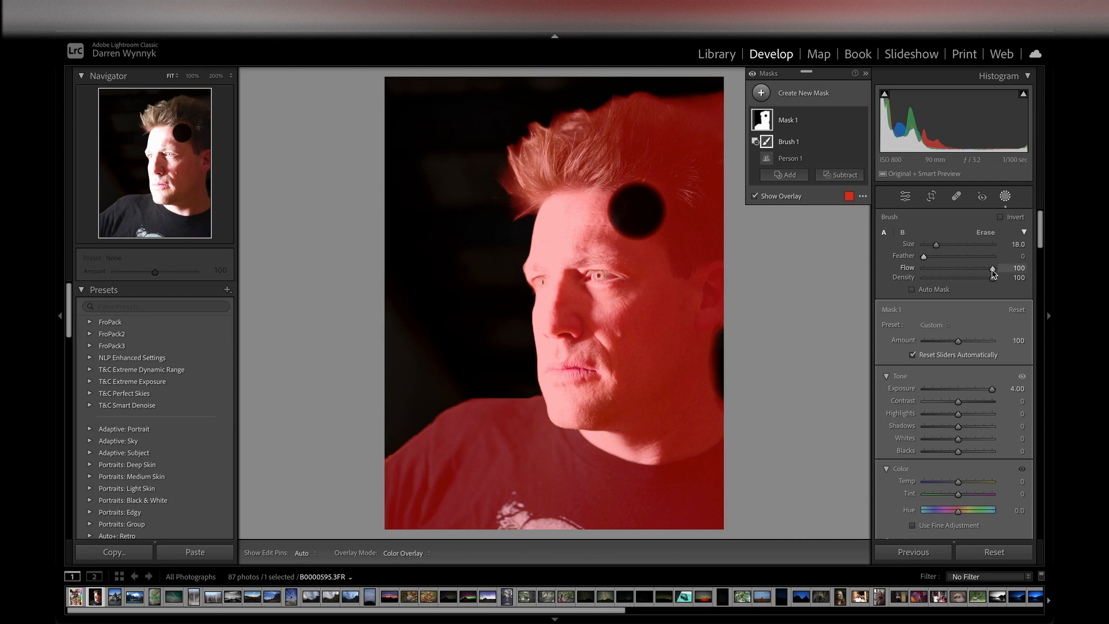
Try the brush Flow at 1 and 43, dabbing a partly subtracted spot on the hair above the forehead spot
{"action": "left_click_drag", "start_coordinate": [993, 269], "coordinate": [938, 269]}
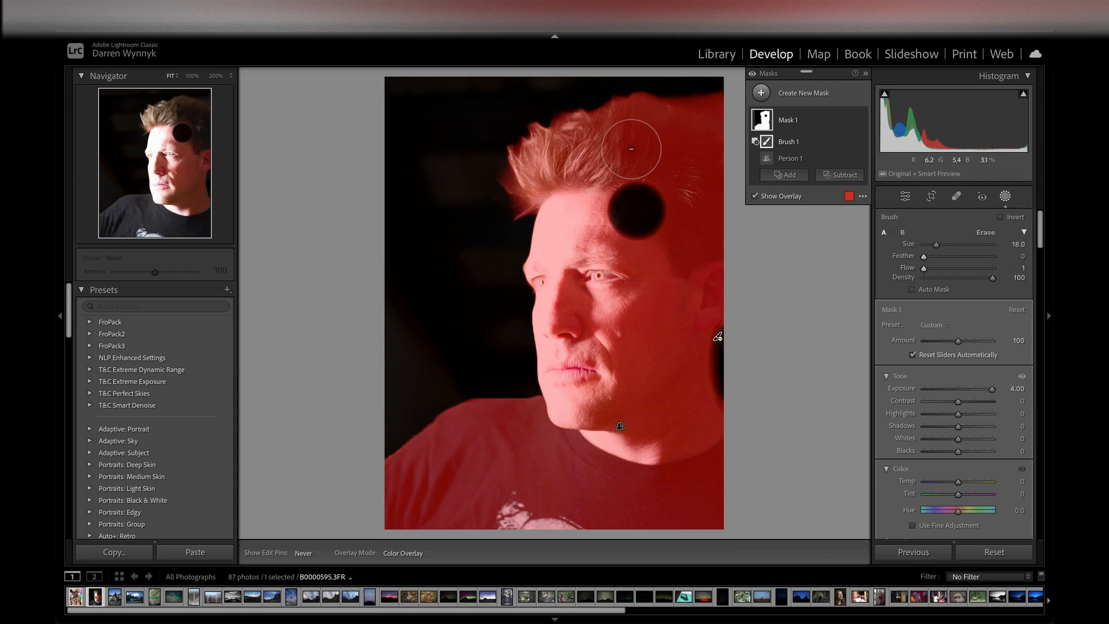
{"action": "key", "text": "h"}
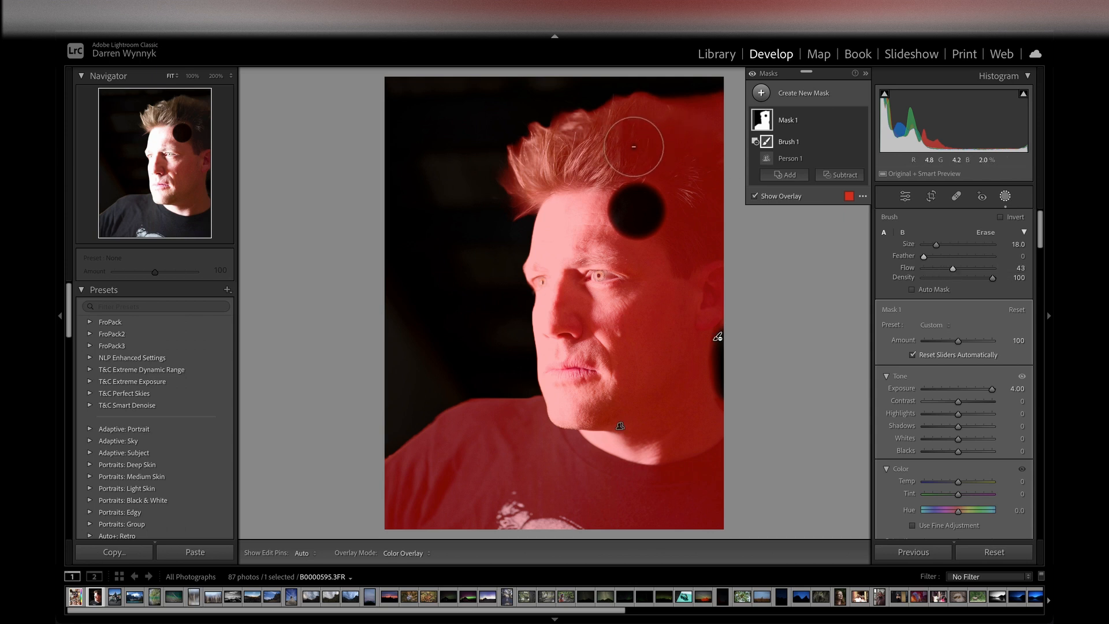
{"action": "key", "text": "h"}
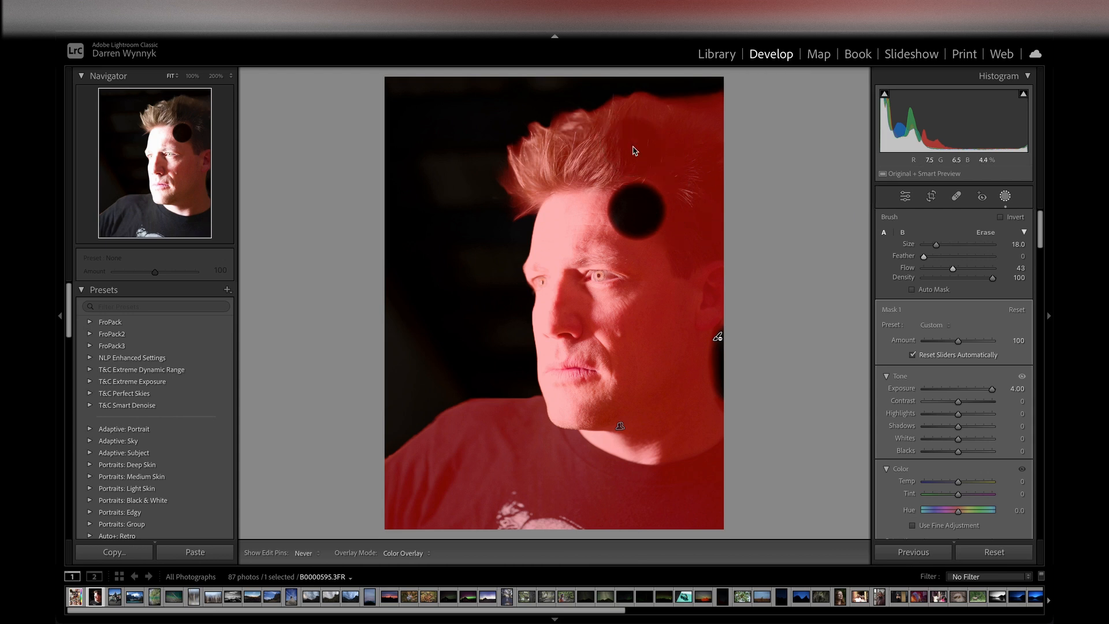
{"action": "key", "text": "h"}
{"action": "key", "text": "h"}
{"action": "key", "text": "h"}
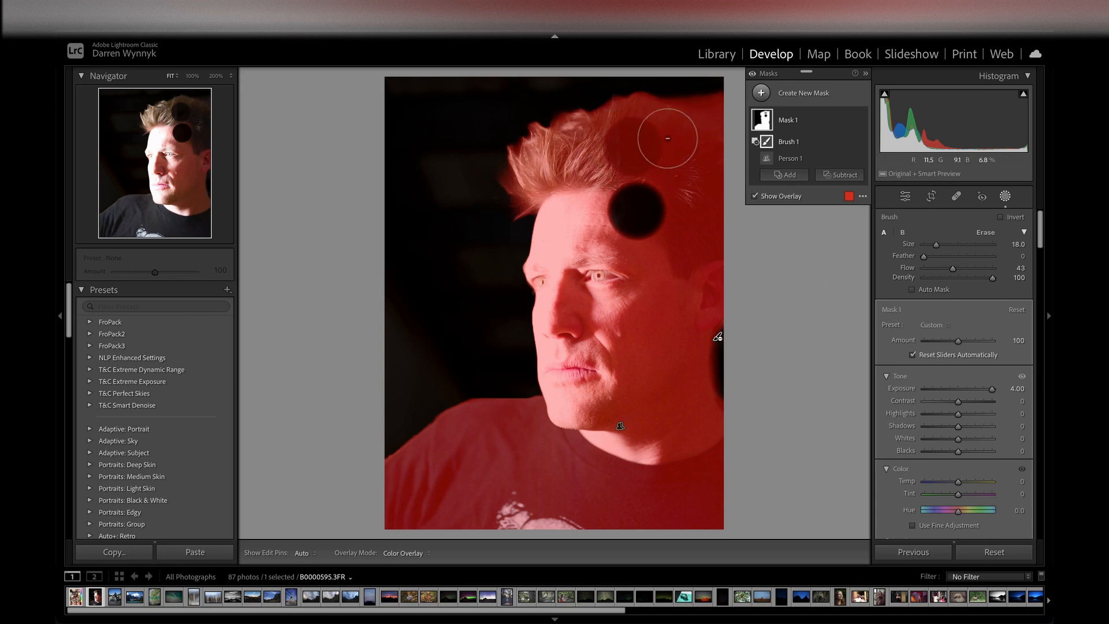
{"action": "left_click", "coordinate": [632, 137]}
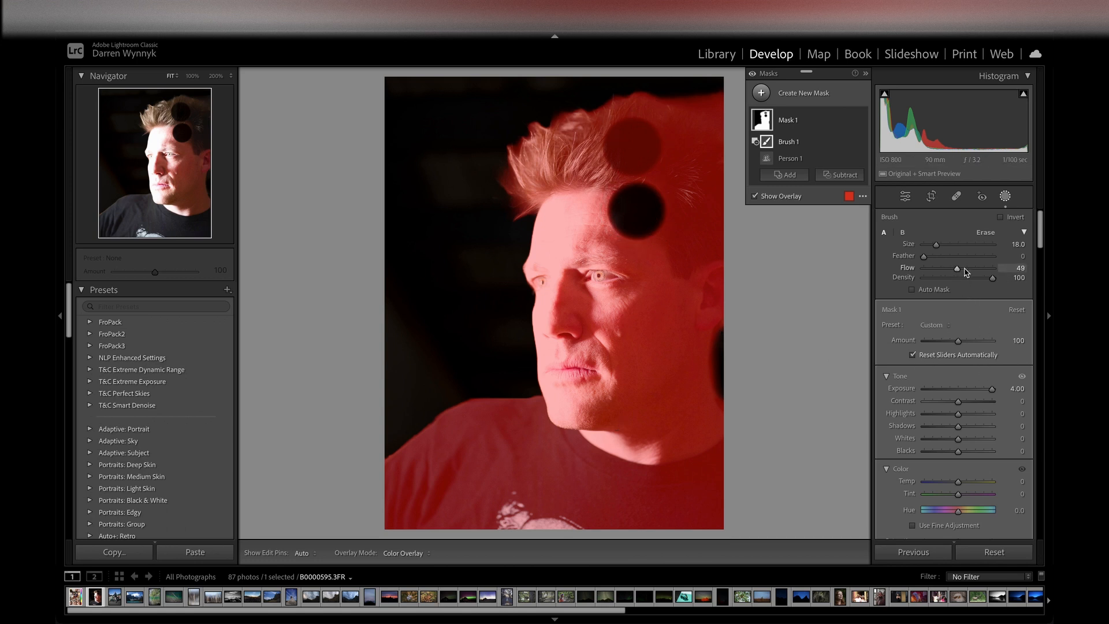
Set Flow to 100 and Density to 50, and subtract a spot from the hair at the back of the head
{"action": "left_click_drag", "start_coordinate": [966, 272], "coordinate": [1046, 283]}
{"action": "left_click_drag", "start_coordinate": [922, 287], "coordinate": [924, 282]}
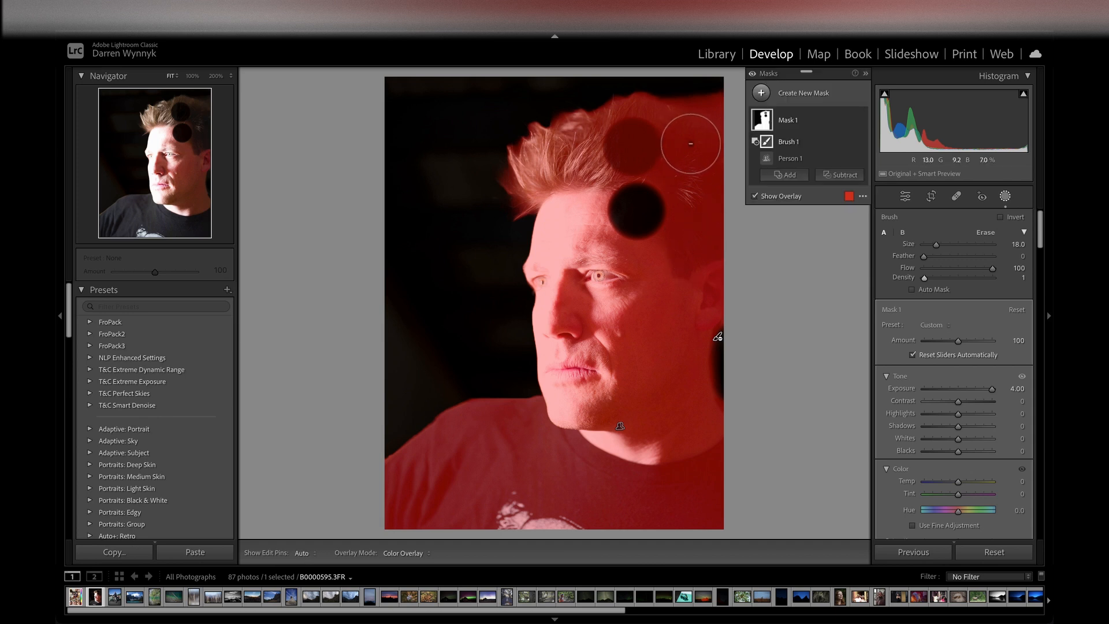
{"action": "key", "text": "h"}
{"action": "key", "text": "h"}
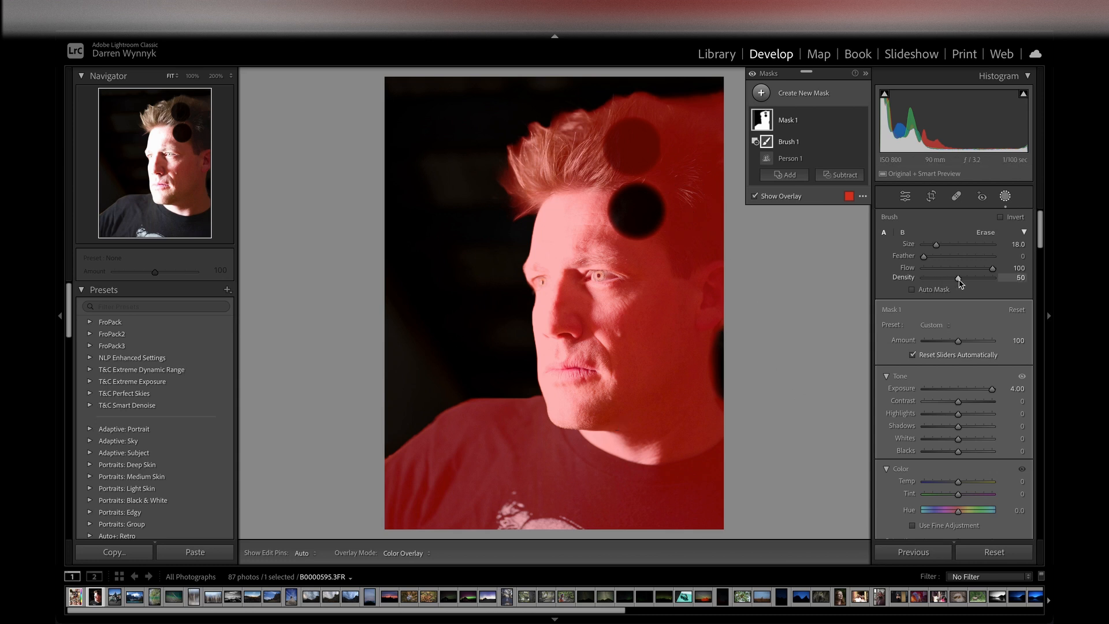
{"action": "key", "text": "h"}
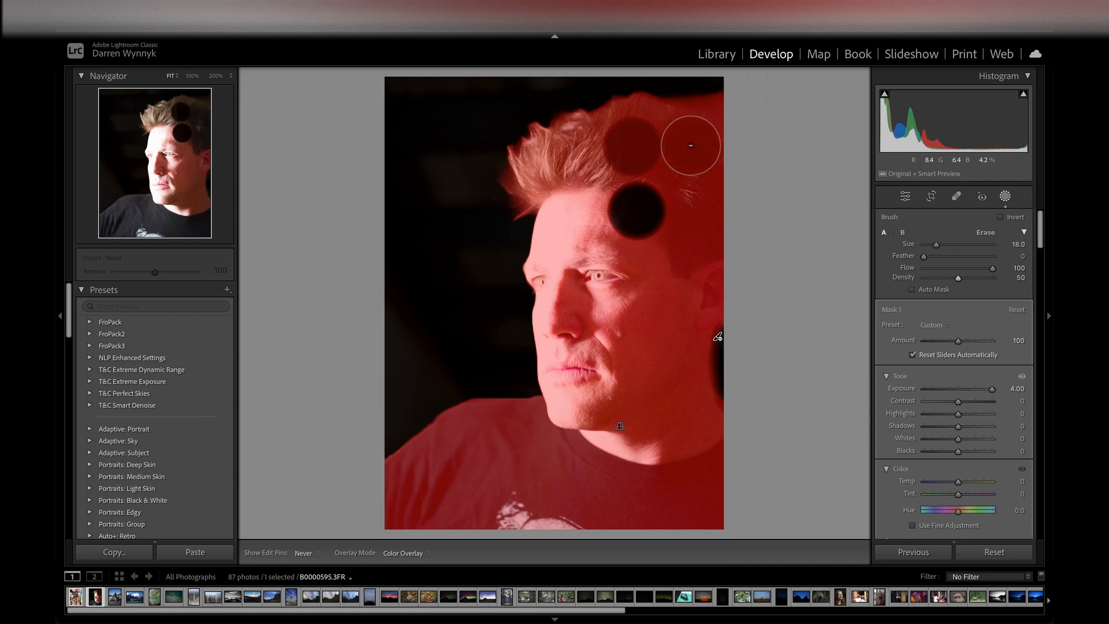
{"action": "key", "text": "h"}
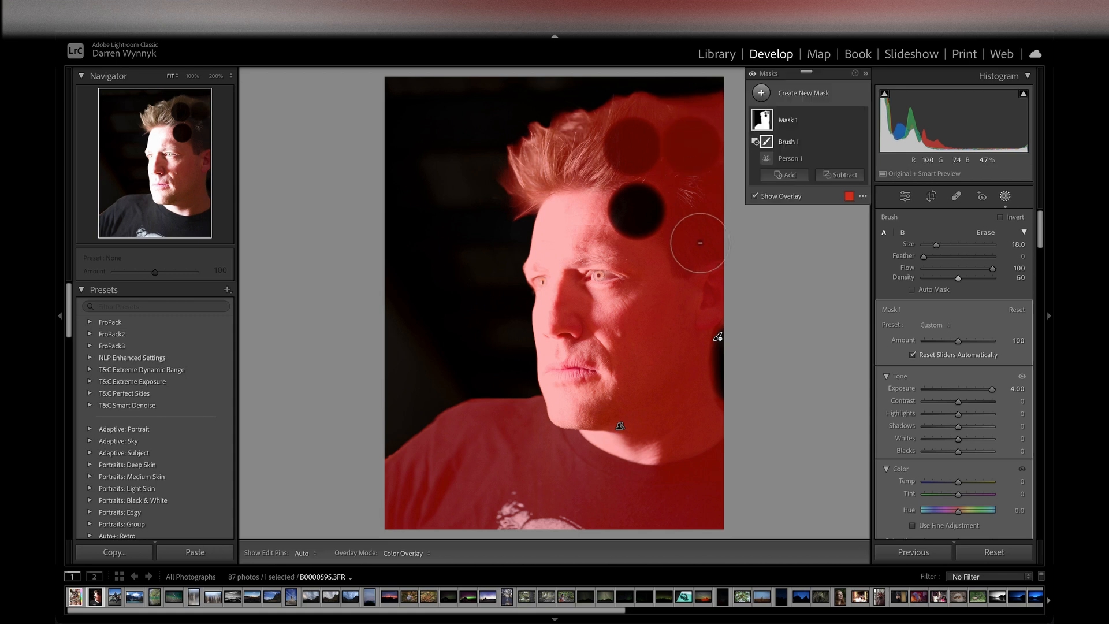
Dab repeatedly over the Density 50 spot and just below it to test overlapping strokes
{"action": "left_click", "coordinate": [693, 146]}
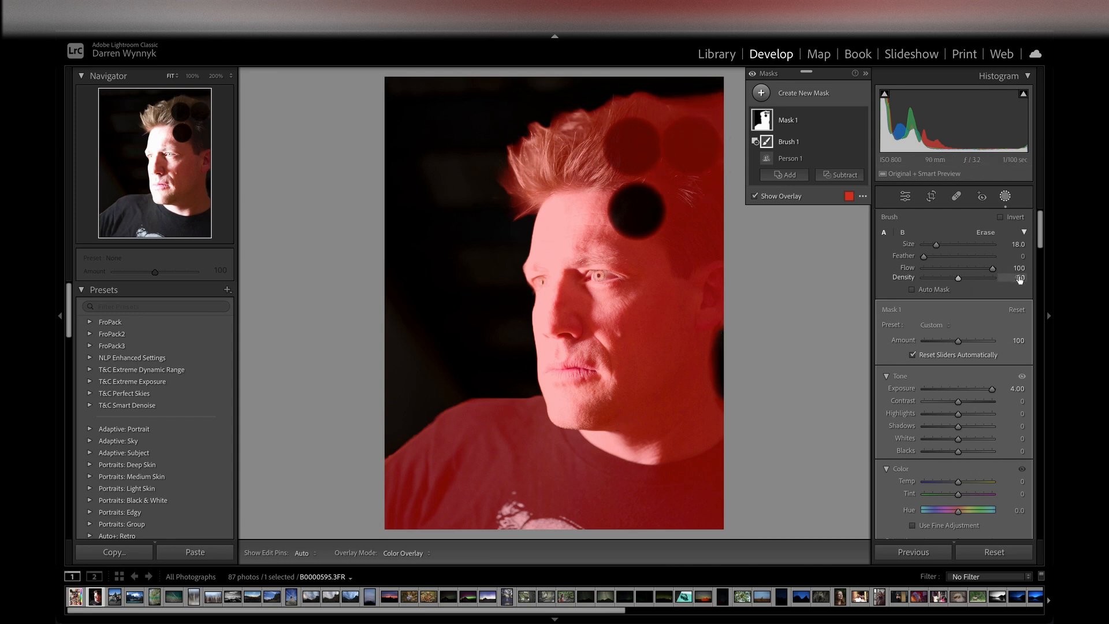
{"action": "left_click", "coordinate": [693, 145]}
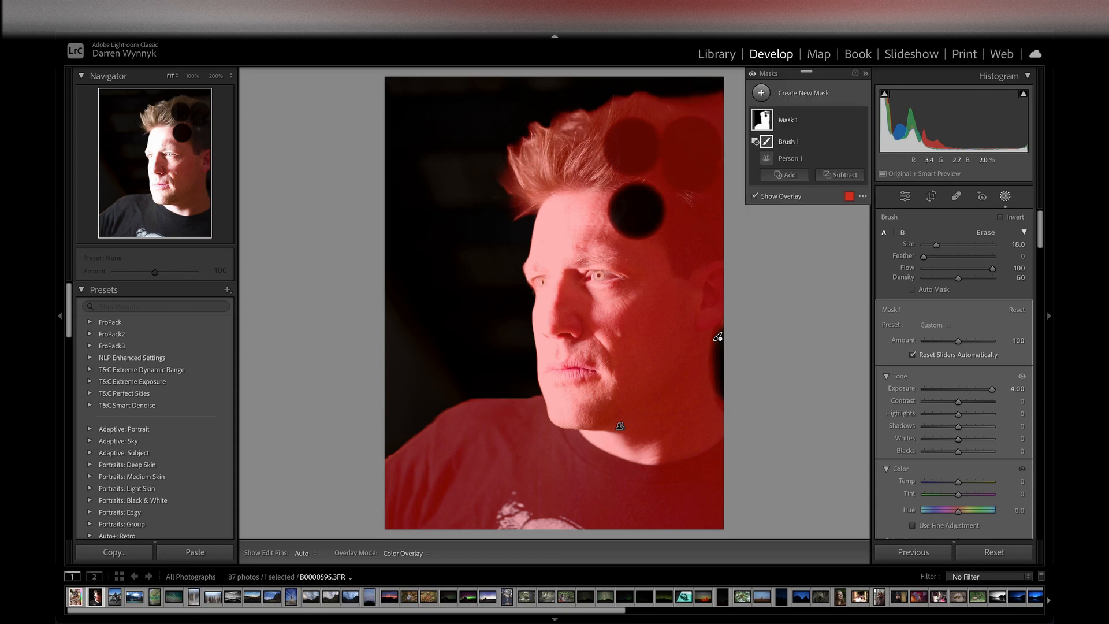
{"action": "left_click", "coordinate": [690, 165]}
{"action": "left_click", "coordinate": [691, 187]}
{"action": "left_click", "coordinate": [692, 188]}
{"action": "left_click", "coordinate": [692, 187]}
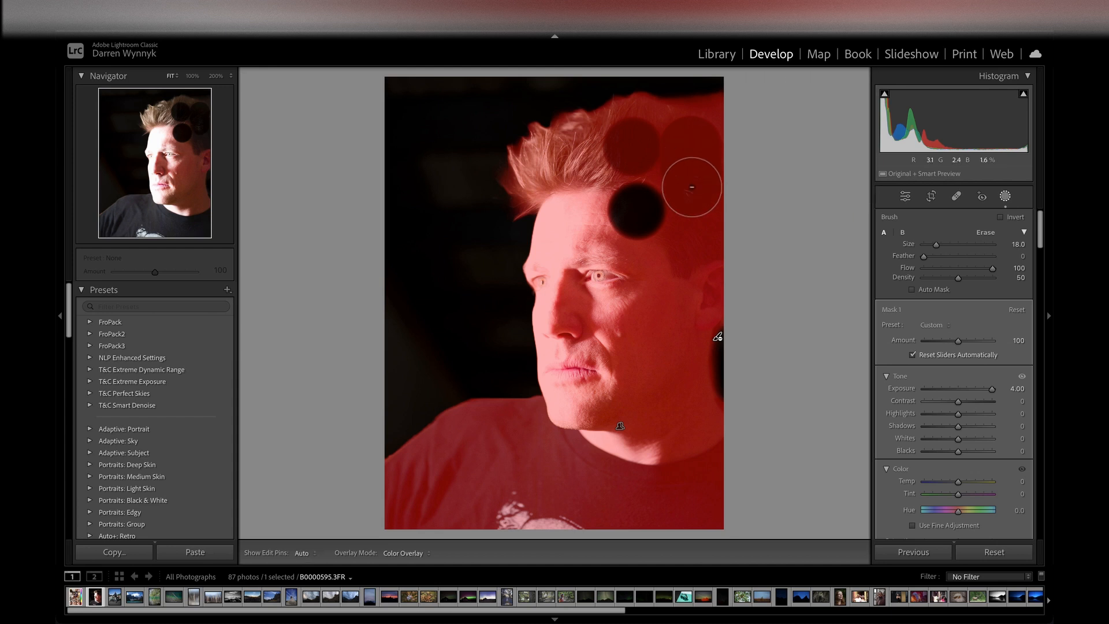
{"action": "left_click", "coordinate": [693, 187]}
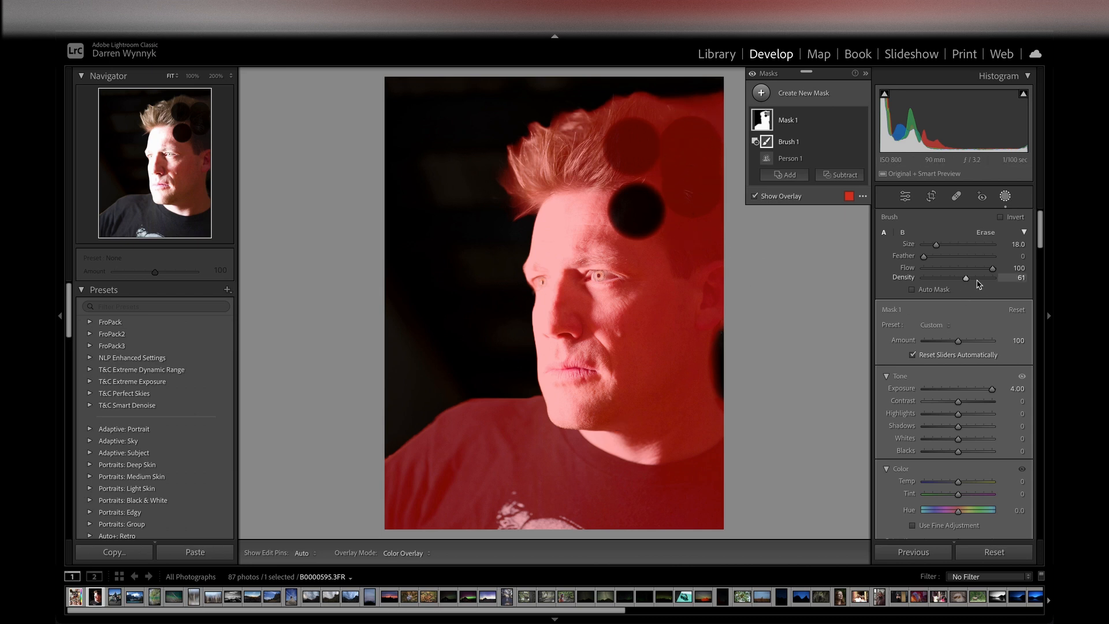
Set Density to 100 and Flow to 50, dab repeatedly over the spot above the forehead, and subtract a front hair spot at Flow 100
{"action": "left_click_drag", "start_coordinate": [979, 282], "coordinate": [994, 274]}
{"action": "key", "text": "h"}
{"action": "key", "text": "h"}
{"action": "key", "text": "h"}
{"action": "key", "text": "h"}
{"action": "key", "text": "h"}
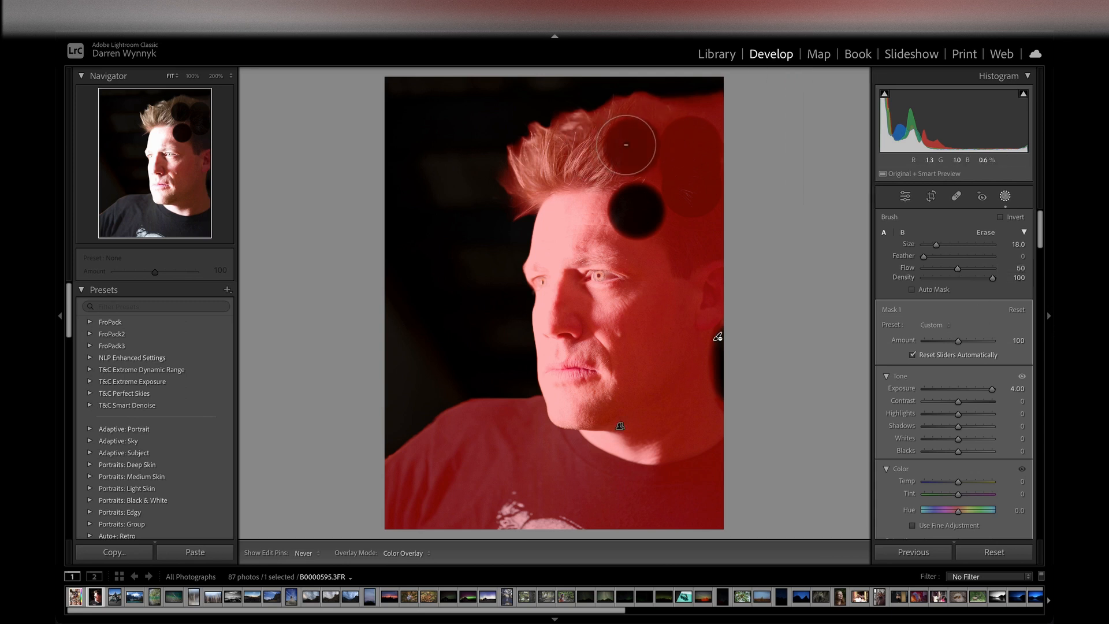
{"action": "key", "text": "h"}
{"action": "key", "text": "h"}
{"action": "key", "text": "h"}
{"action": "key", "text": "h"}
{"action": "key", "text": "h"}
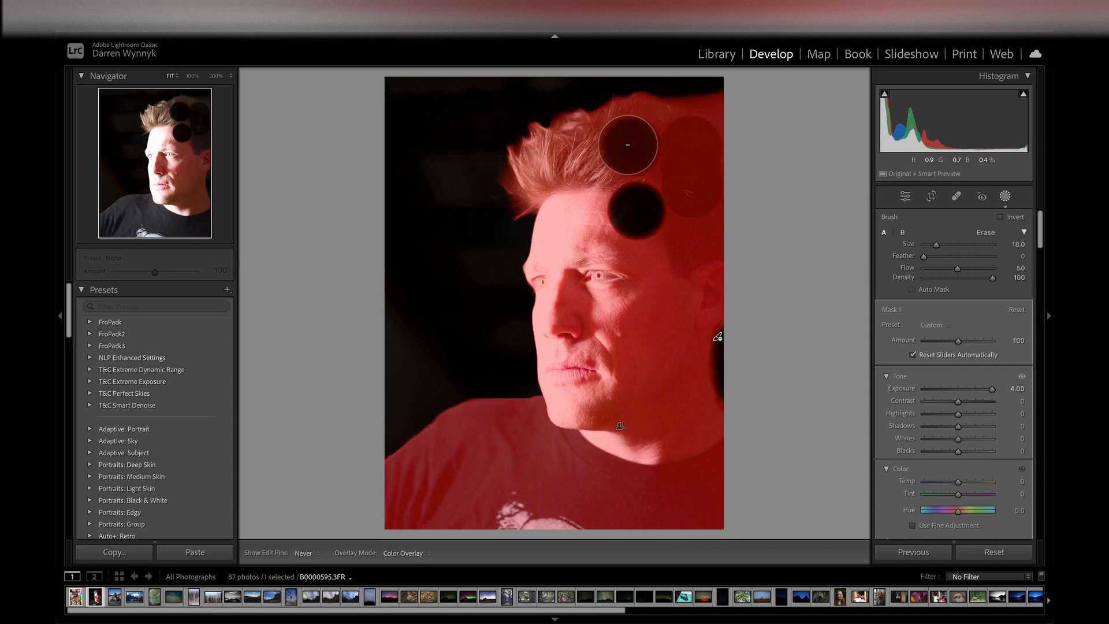
{"action": "key", "text": "h"}
{"action": "key", "text": "h"}
{"action": "key", "text": "h"}
{"action": "key", "text": "h"}
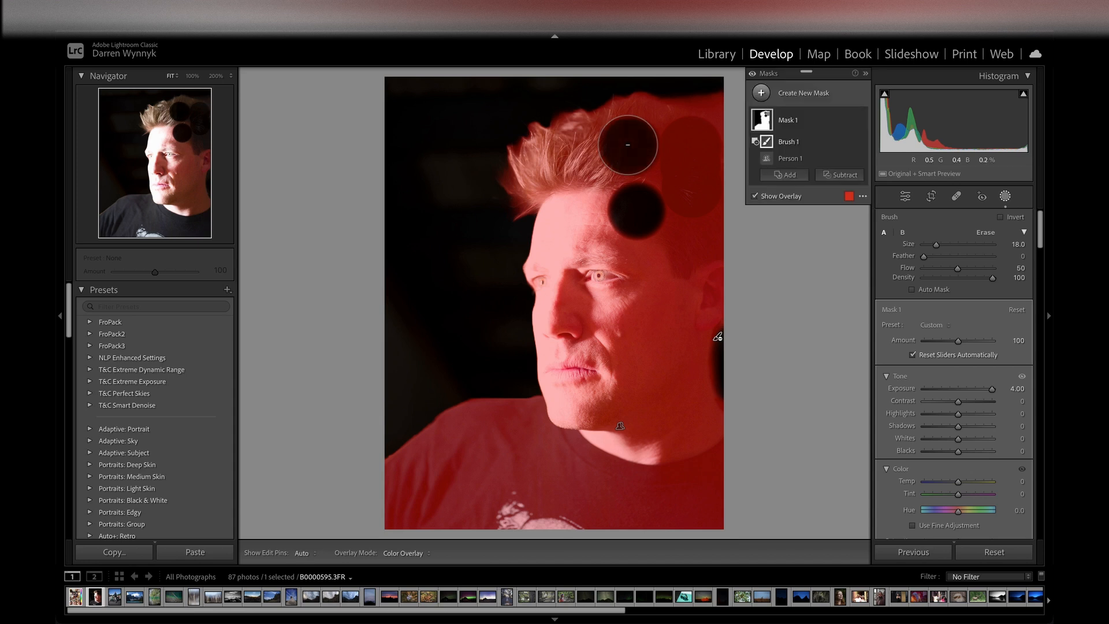
{"action": "left_click", "coordinate": [628, 145]}
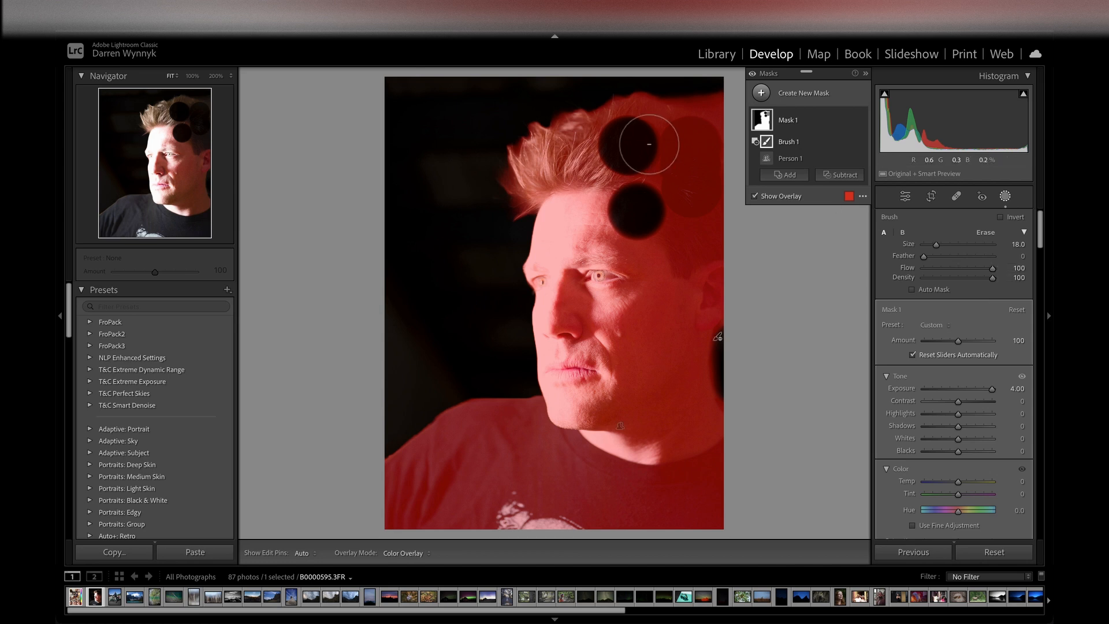
{"action": "left_click", "coordinate": [565, 149]}
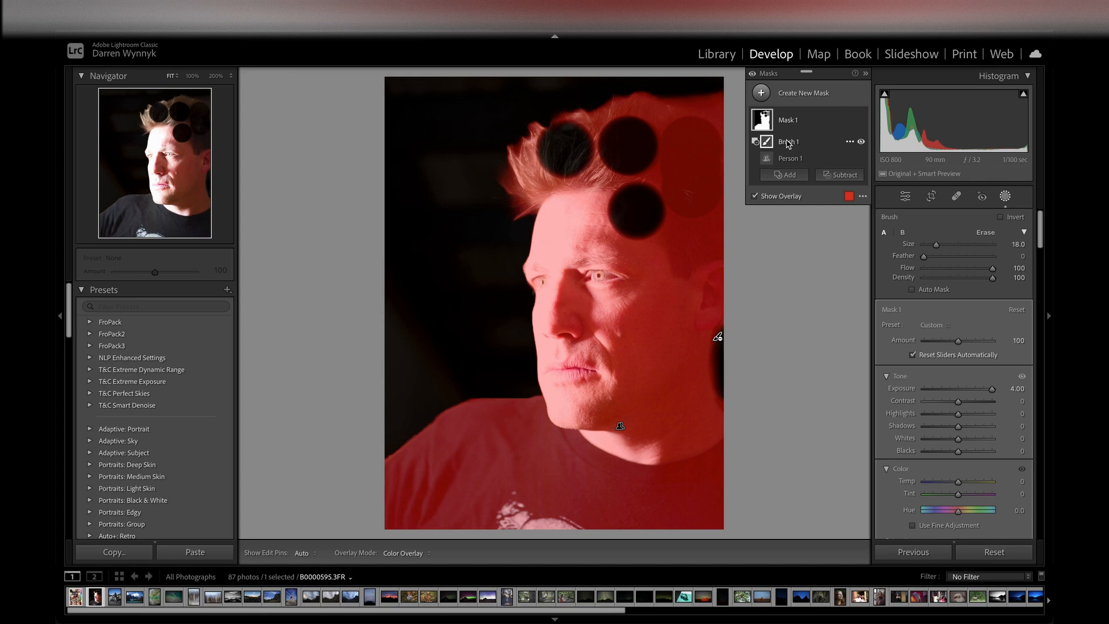
Delete Brush 1 and subtract a new Brush from Mask 1, with size 10.0 and feather 68
{"action": "left_click", "coordinate": [850, 142]}
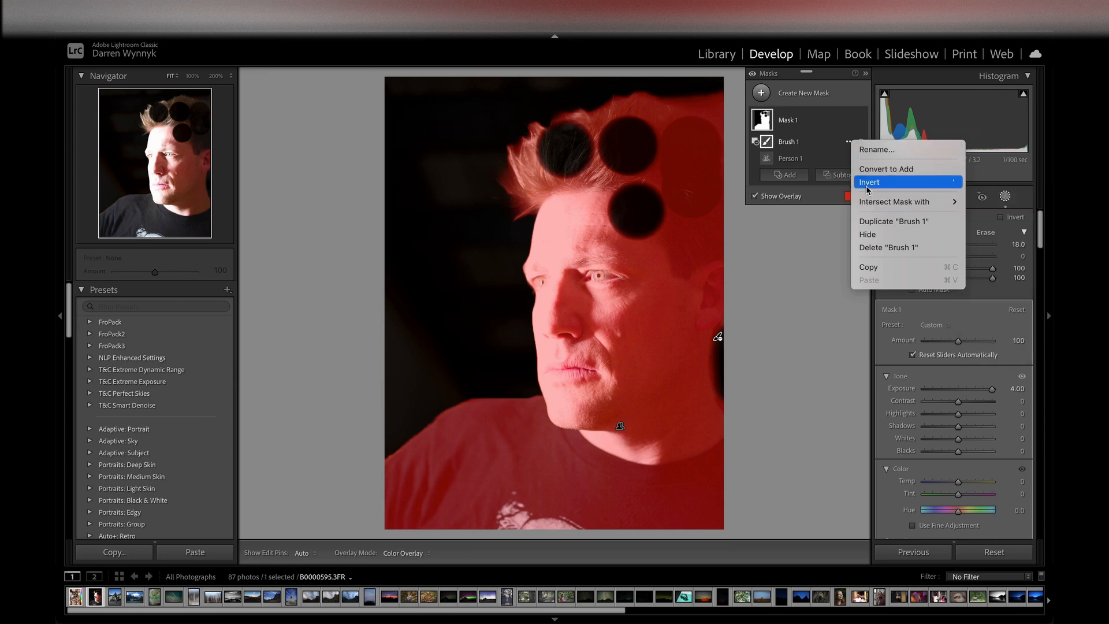
{"action": "left_click", "coordinate": [874, 249]}
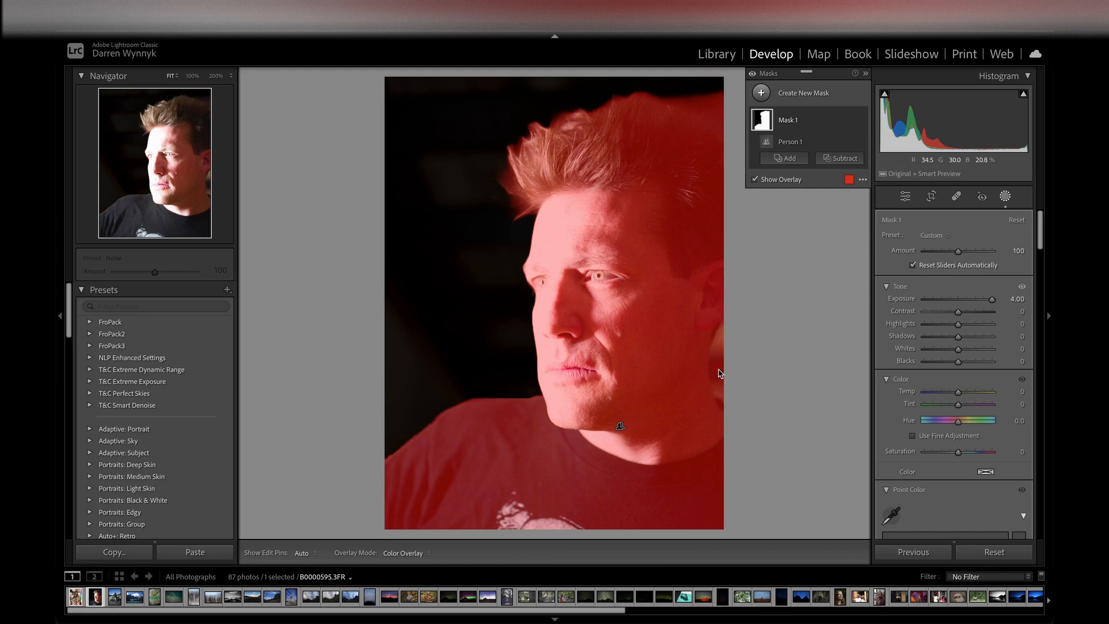
{"action": "left_click", "coordinate": [842, 159]}
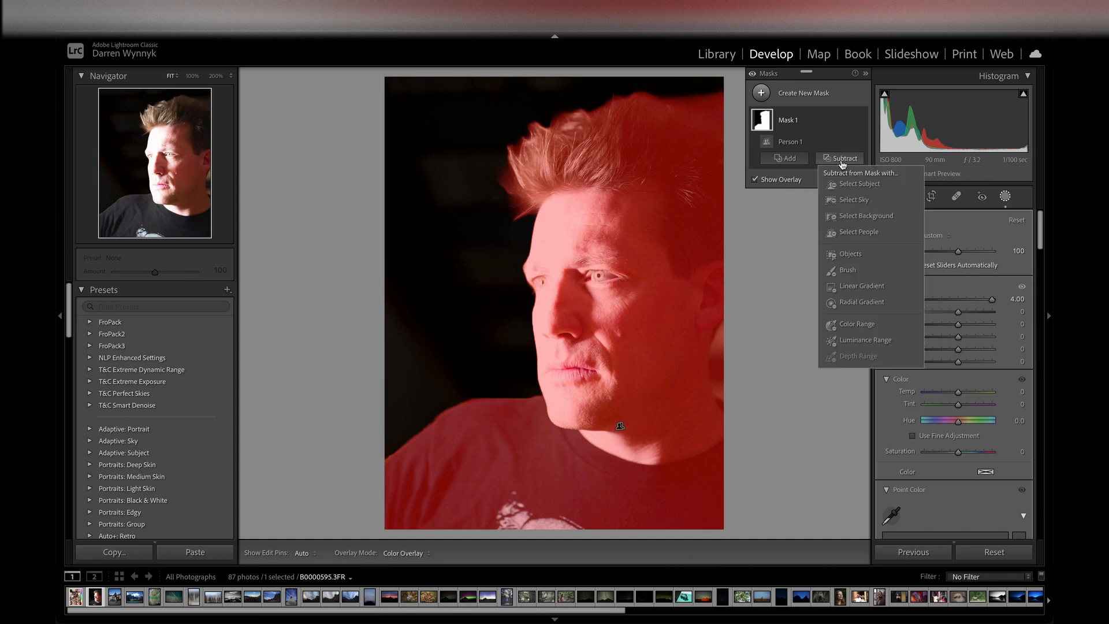
{"action": "left_click", "coordinate": [848, 270]}
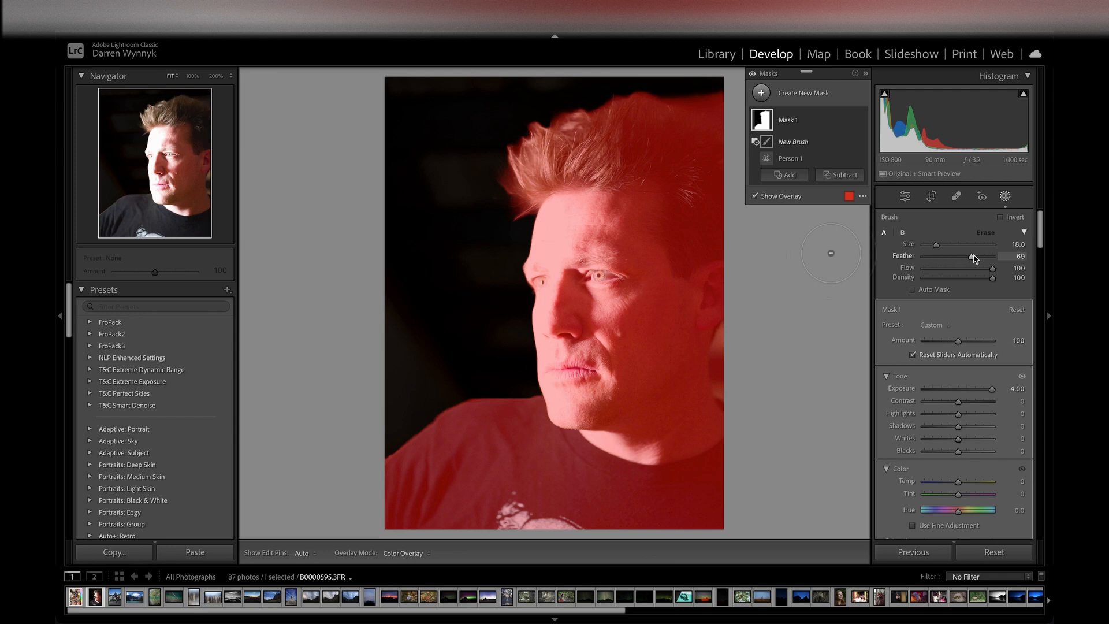
{"action": "scroll", "coordinate": [690, 249], "scroll_direction": "down", "scroll_amount": 4}
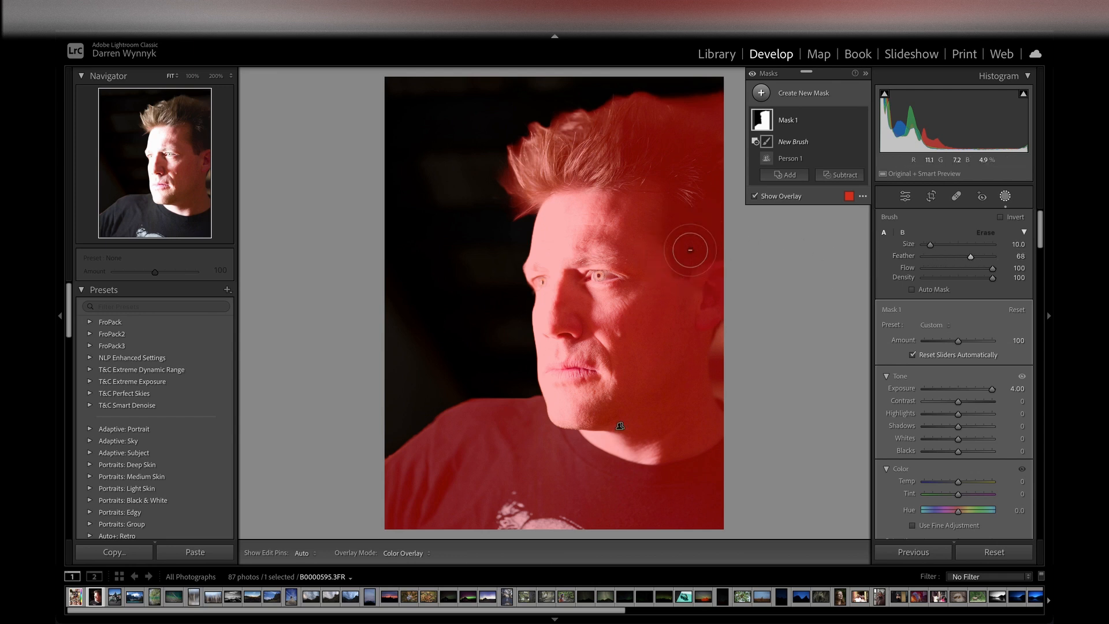
Subtract the area behind the neck from Mask 1 with brush size 8.0, checking it without the masks overview and edit pins
{"action": "scroll", "coordinate": [690, 249], "scroll_direction": "down", "scroll_amount": 2}
{"action": "key", "text": "h"}
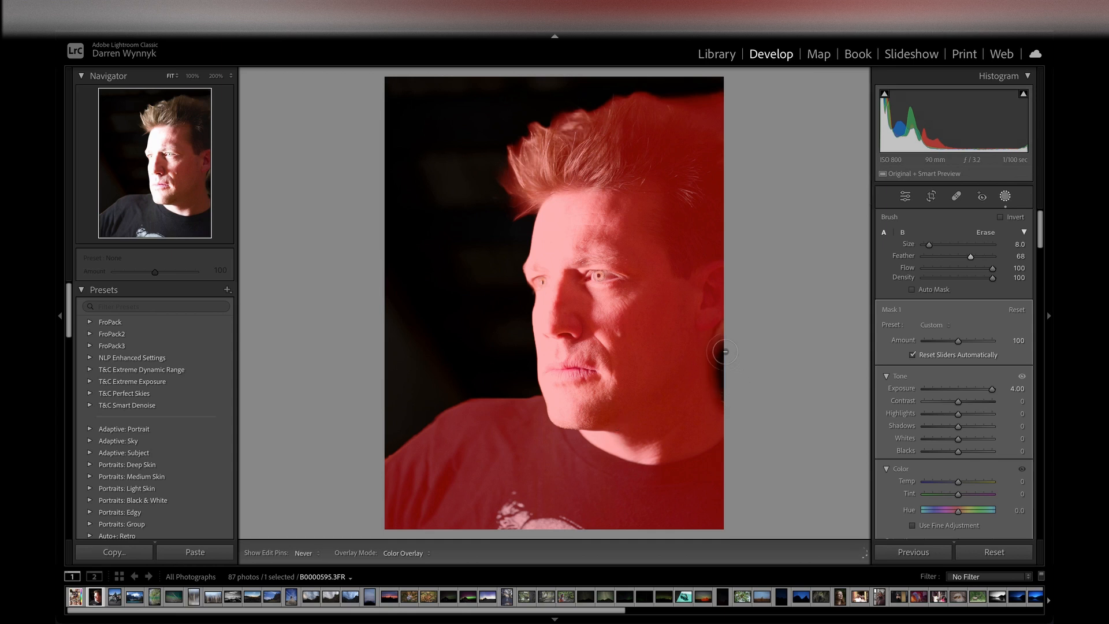
{"action": "key", "text": "h"}
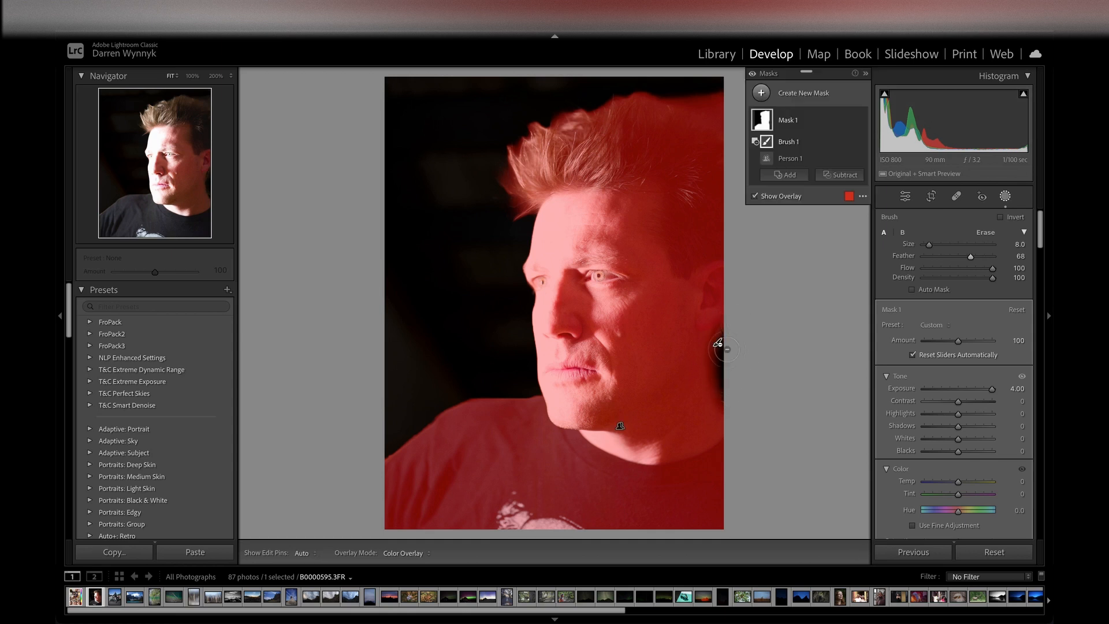
{"action": "key", "text": "h"}
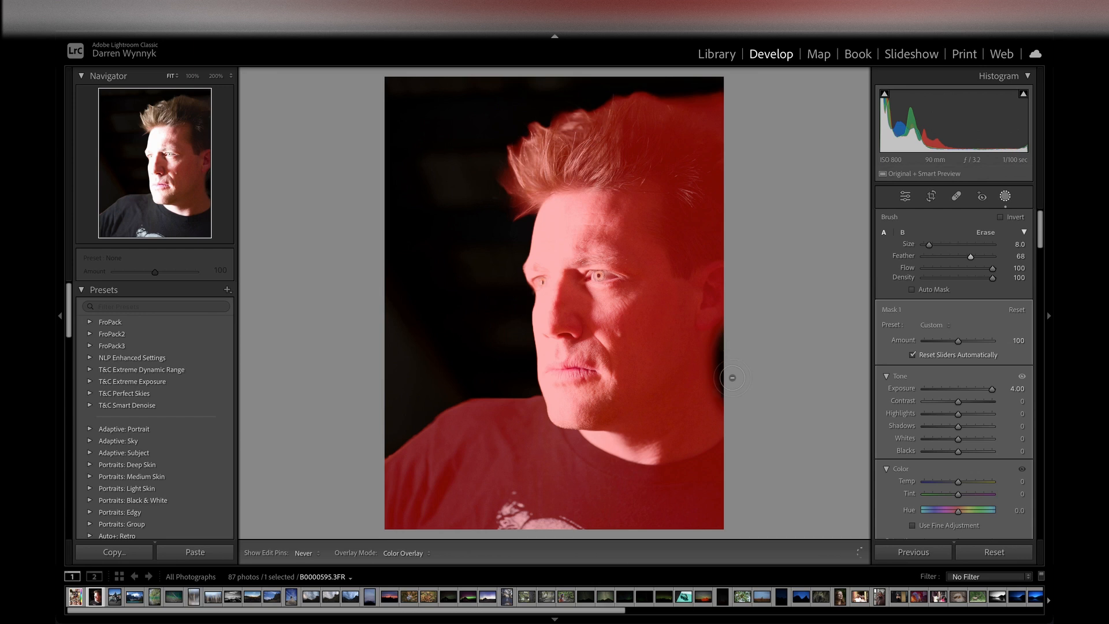
{"action": "key", "text": "h"}
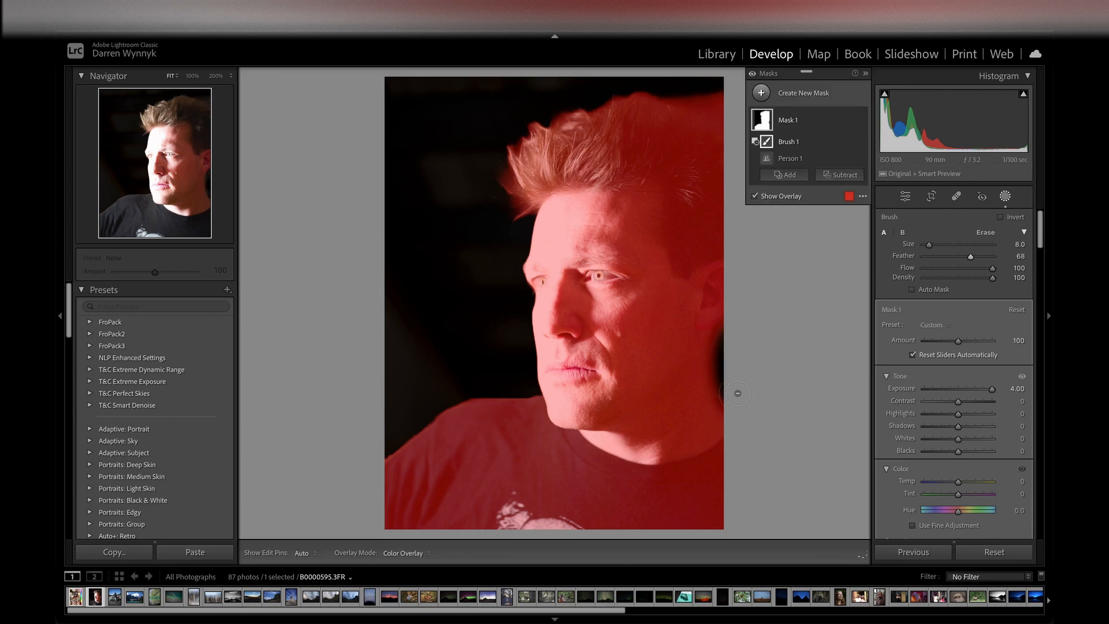
Subtract more of the area below the ear with brush size 6.0 and inspect the result without the red overlay
{"action": "left_click", "coordinate": [768, 196]}
{"action": "left_click", "coordinate": [769, 195]}
{"action": "left_click_drag", "start_coordinate": [724, 340], "coordinate": [727, 353]}
{"action": "left_click", "coordinate": [776, 202]}
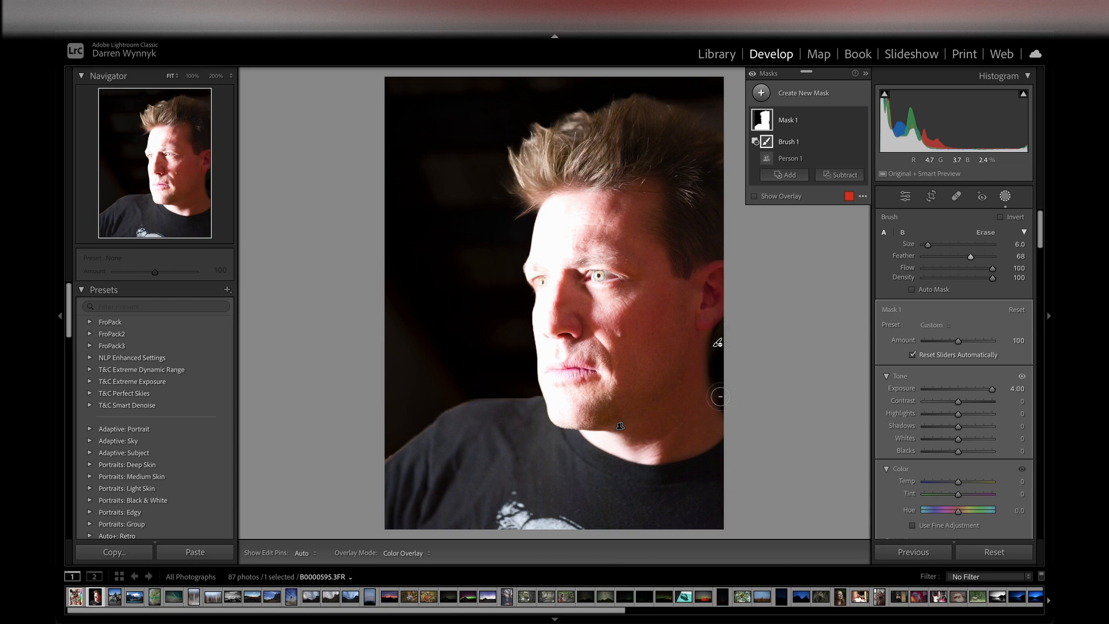
{"action": "key", "text": "h"}
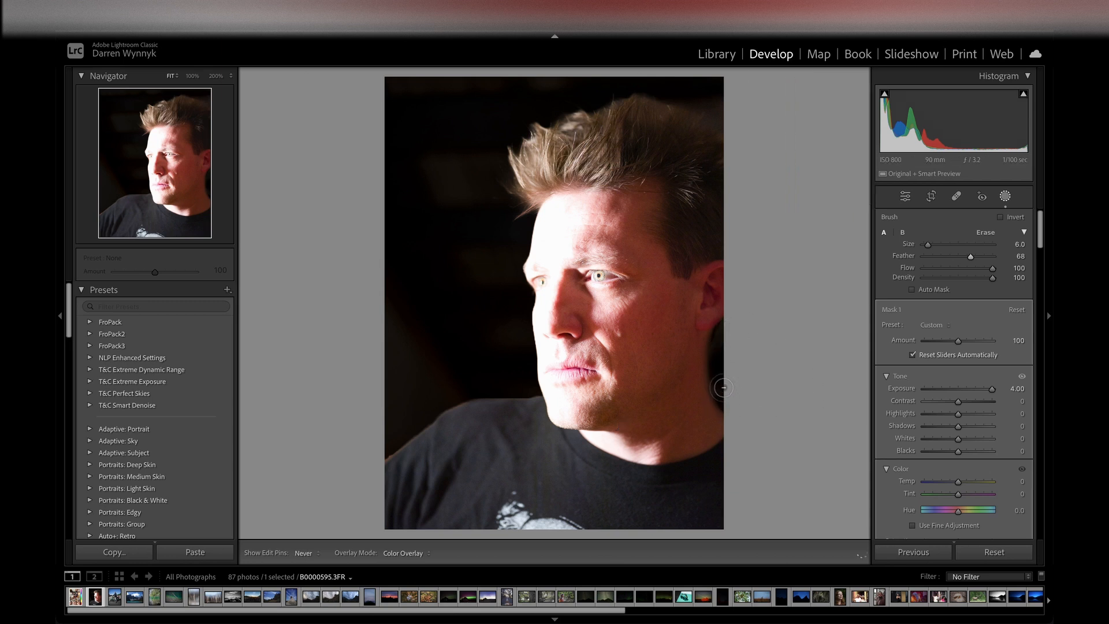
{"action": "key", "text": "h"}
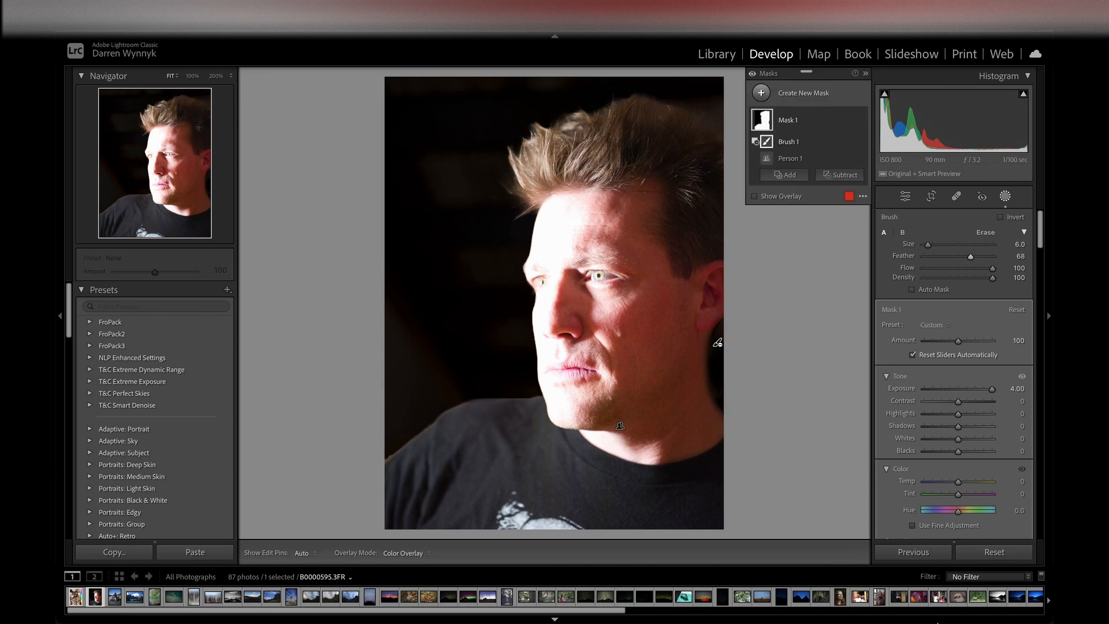
Set Mask 1's Exposure to 1.94 and its Temp to −35
{"action": "left_click", "coordinate": [788, 121]}
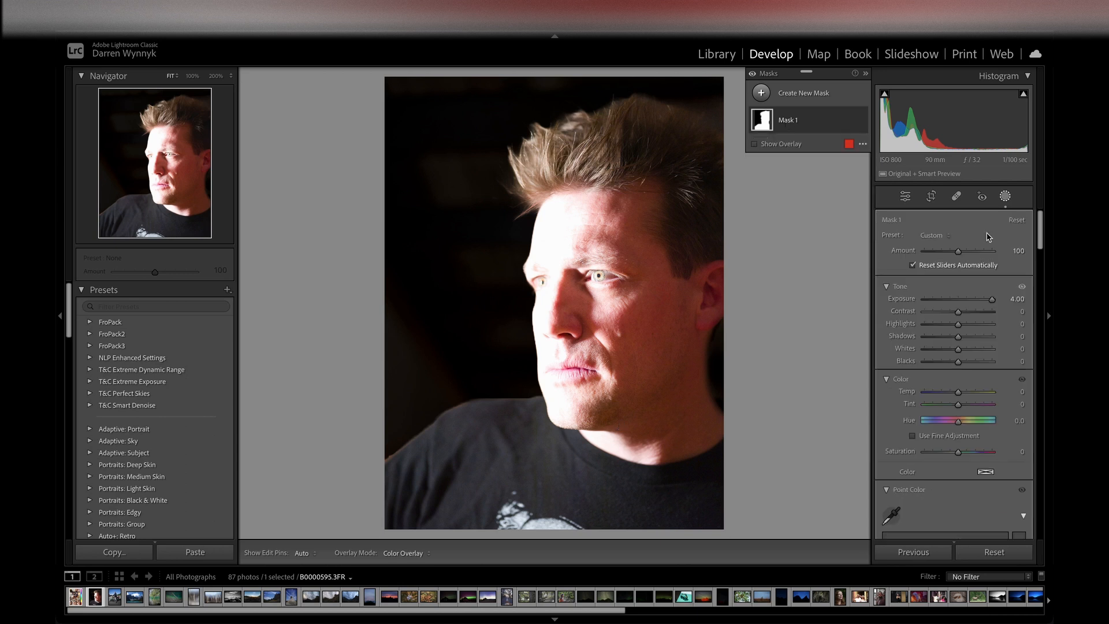
{"action": "mouse_move", "coordinate": [988, 304]}
{"action": "left_mouse_down"}
{"action": "mouse_move", "coordinate": [956, 302]}
{"action": "mouse_move", "coordinate": [992, 305]}
{"action": "mouse_move", "coordinate": [984, 300]}
{"action": "left_mouse_up"}
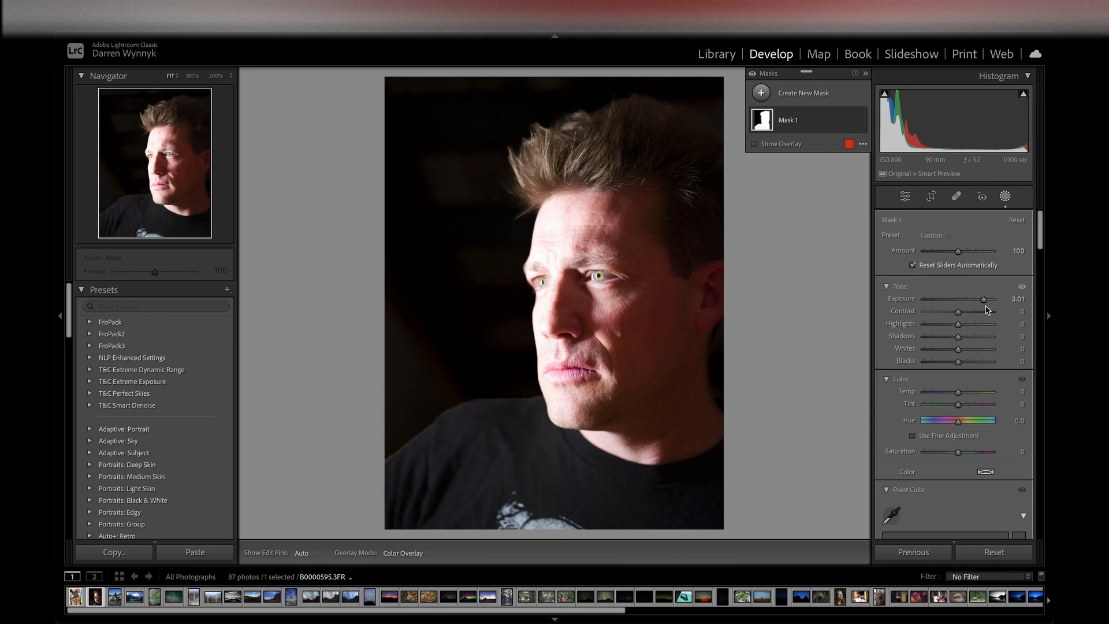
{"action": "mouse_move", "coordinate": [984, 300]}
{"action": "left_mouse_down"}
{"action": "mouse_move", "coordinate": [955, 304]}
{"action": "mouse_move", "coordinate": [975, 303]}
{"action": "left_mouse_up"}
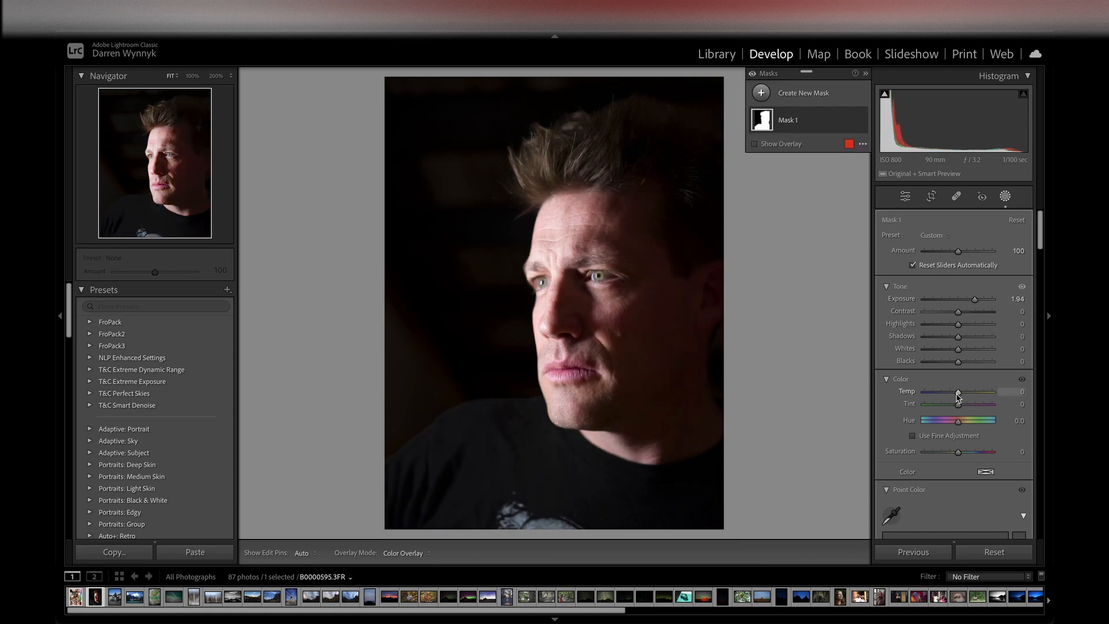
{"action": "left_click_drag", "start_coordinate": [959, 394], "coordinate": [950, 394]}
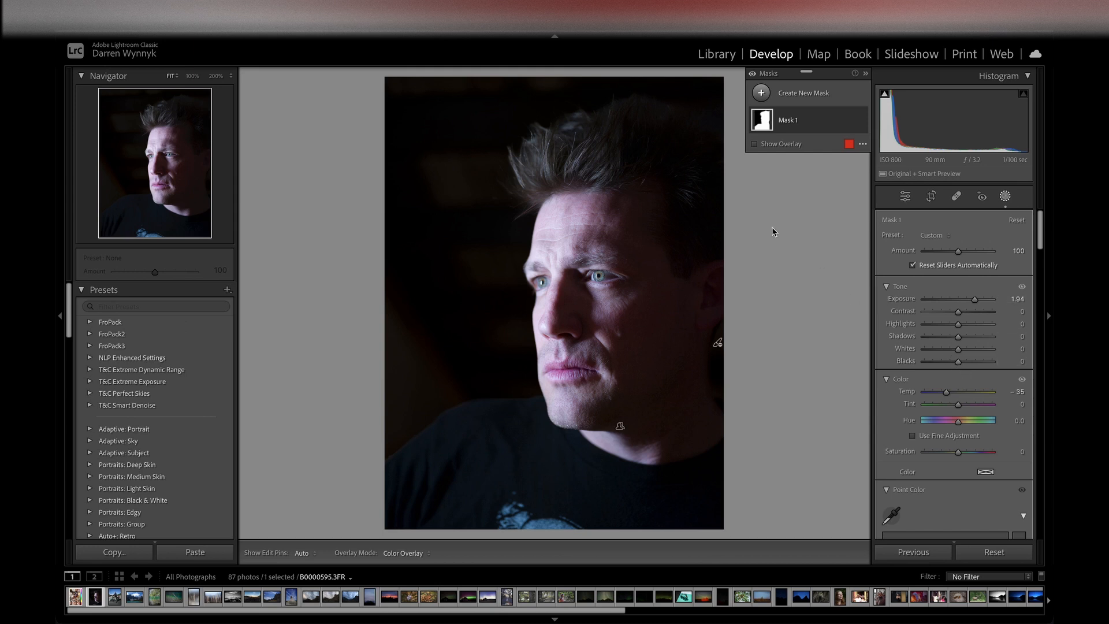
Undo the reset of the photo's edits and set Mask 1's Amount to 70
{"action": "left_click", "coordinate": [1004, 557]}
{"action": "key", "text": "ctrl+z"}
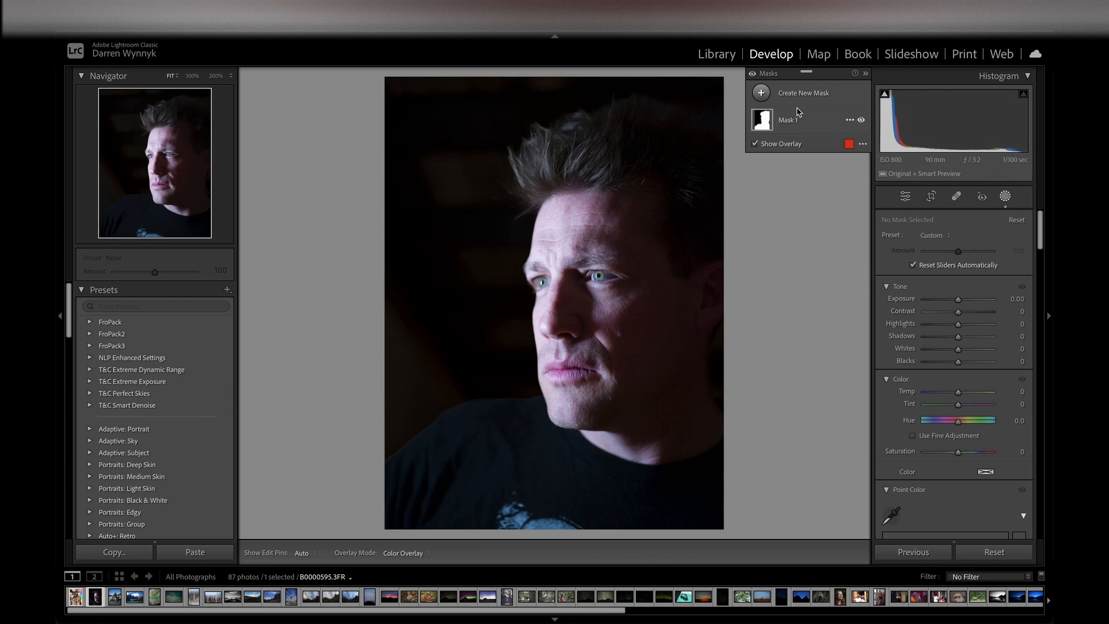
{"action": "left_click", "coordinate": [764, 122]}
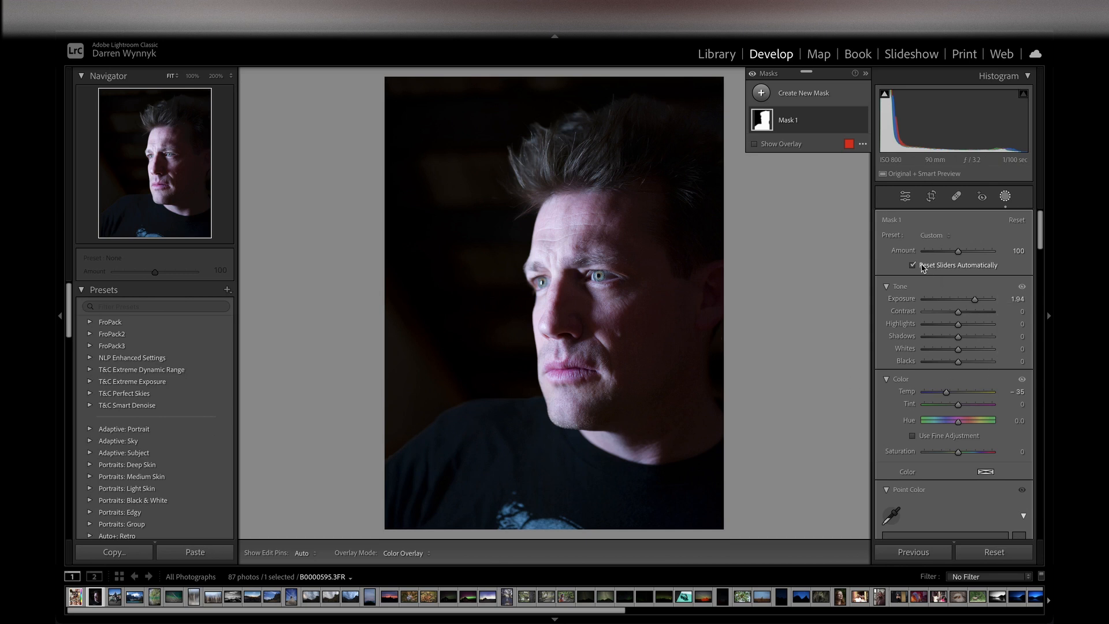
{"action": "mouse_move", "coordinate": [960, 252]}
{"action": "left_mouse_down"}
{"action": "mouse_move", "coordinate": [934, 253]}
{"action": "mouse_move", "coordinate": [996, 258]}
{"action": "mouse_move", "coordinate": [936, 257]}
{"action": "mouse_move", "coordinate": [960, 264]}
{"action": "left_mouse_up"}
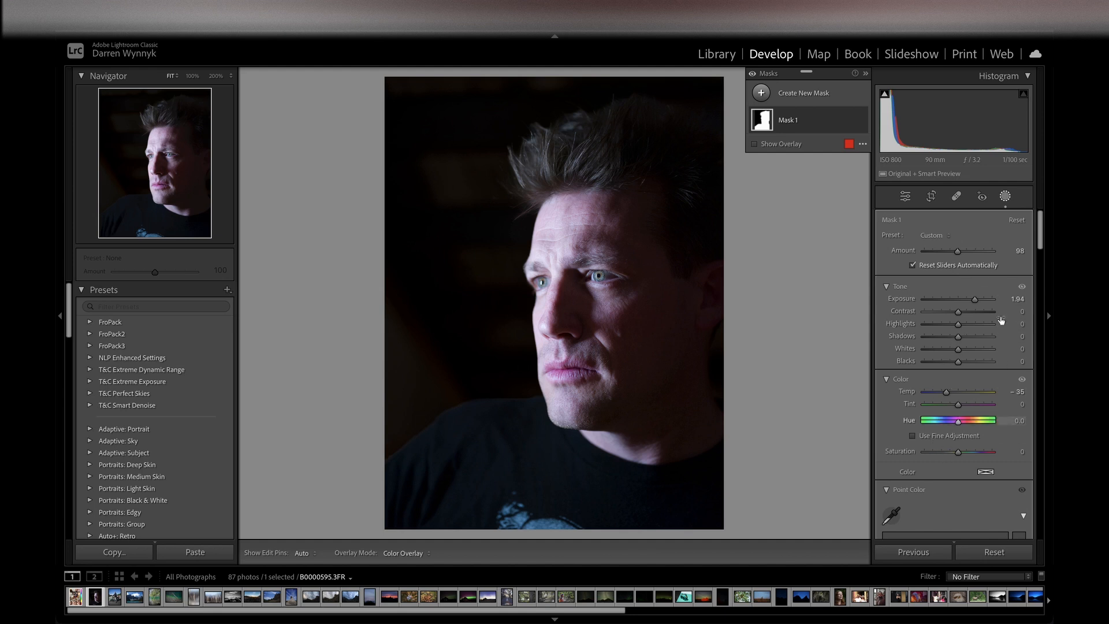
{"action": "left_click_drag", "start_coordinate": [958, 256], "coordinate": [948, 253]}
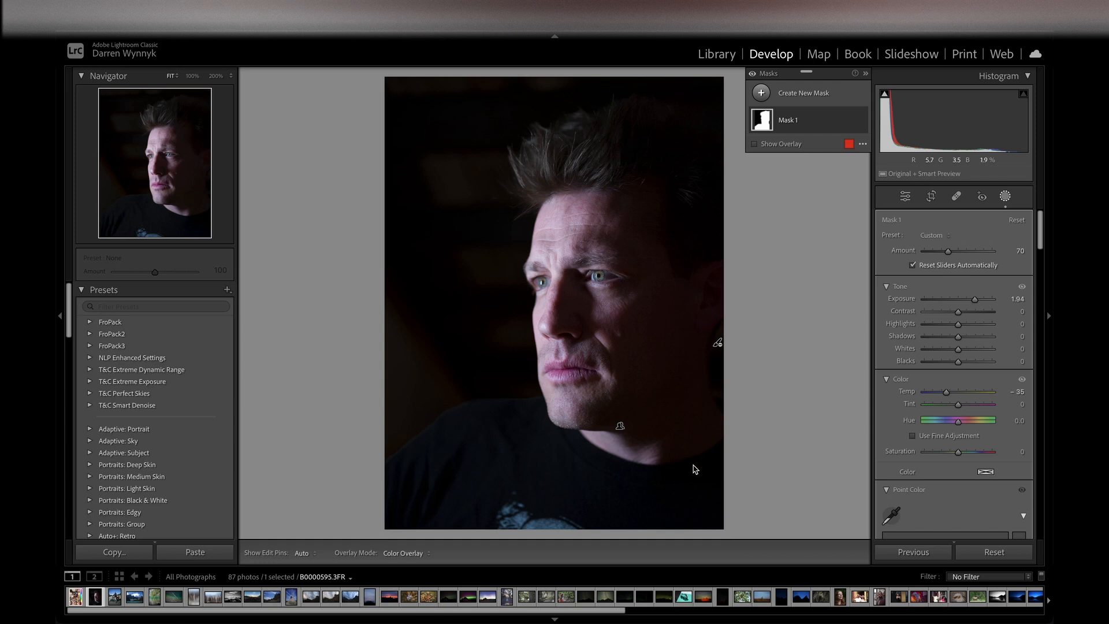
Review Mask 1's remaining adjustments down to Detail, leave Masking, and reset all edits on the photo
{"action": "scroll", "coordinate": [1008, 339], "scroll_direction": "down", "scroll_amount": 5}
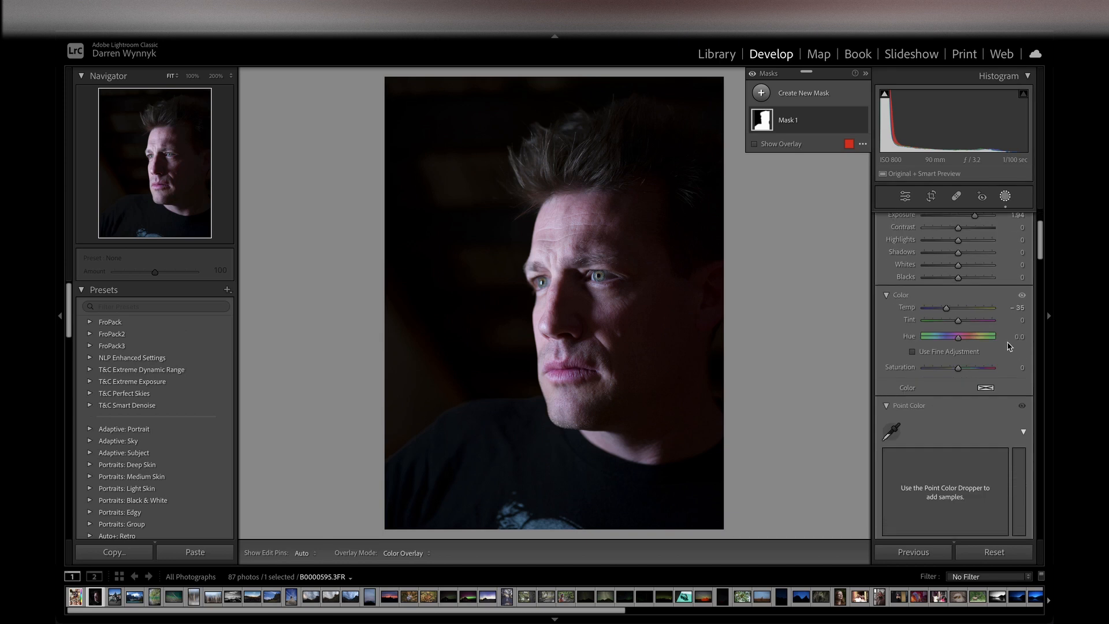
{"action": "scroll", "coordinate": [1008, 346], "scroll_direction": "down", "scroll_amount": 6}
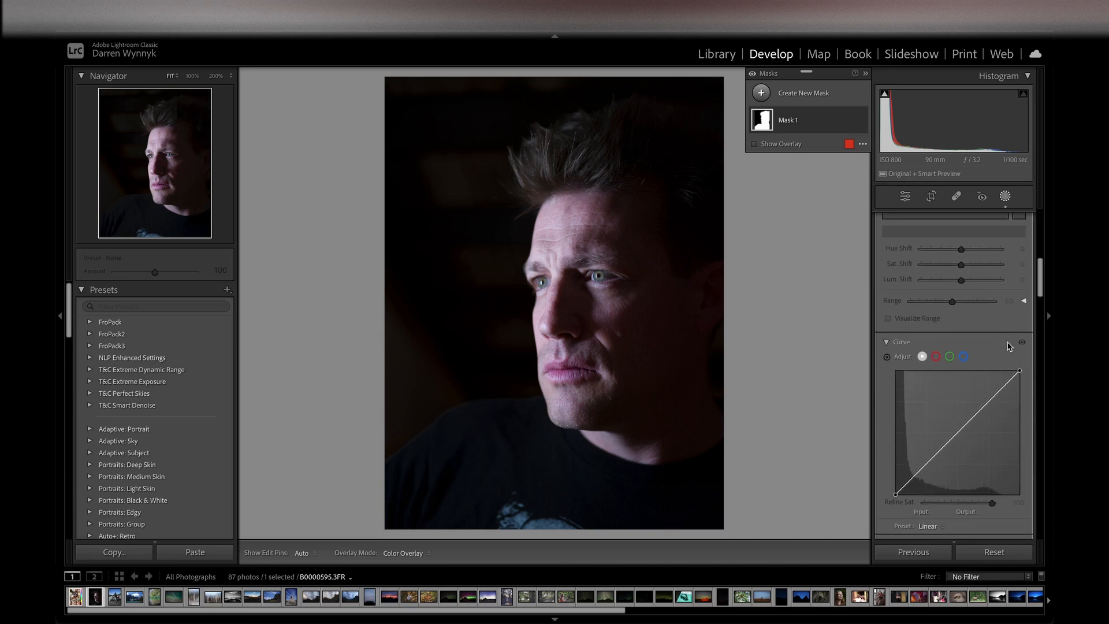
{"action": "scroll", "coordinate": [1008, 341], "scroll_direction": "down", "scroll_amount": 2}
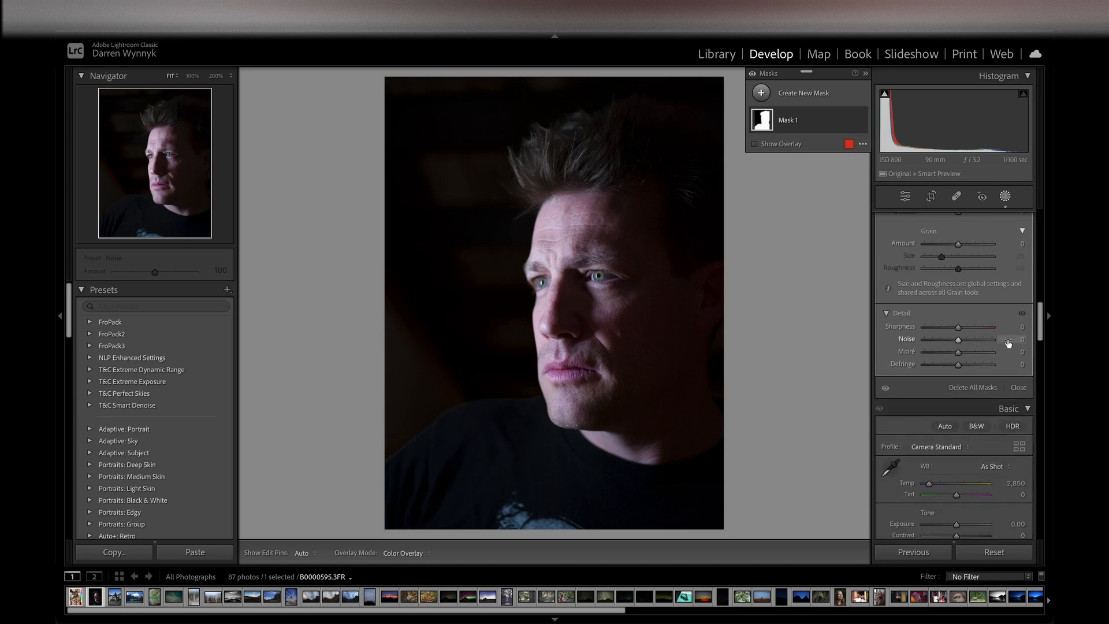
{"action": "scroll", "coordinate": [955, 322], "scroll_direction": "up", "scroll_amount": 12}
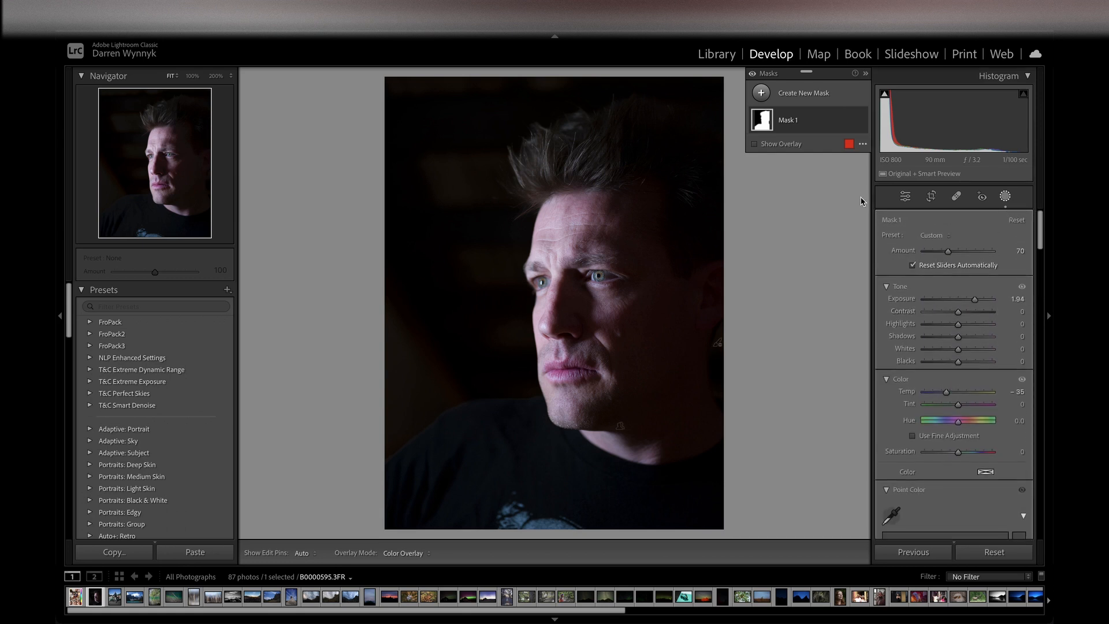
{"action": "left_click", "coordinate": [906, 197]}
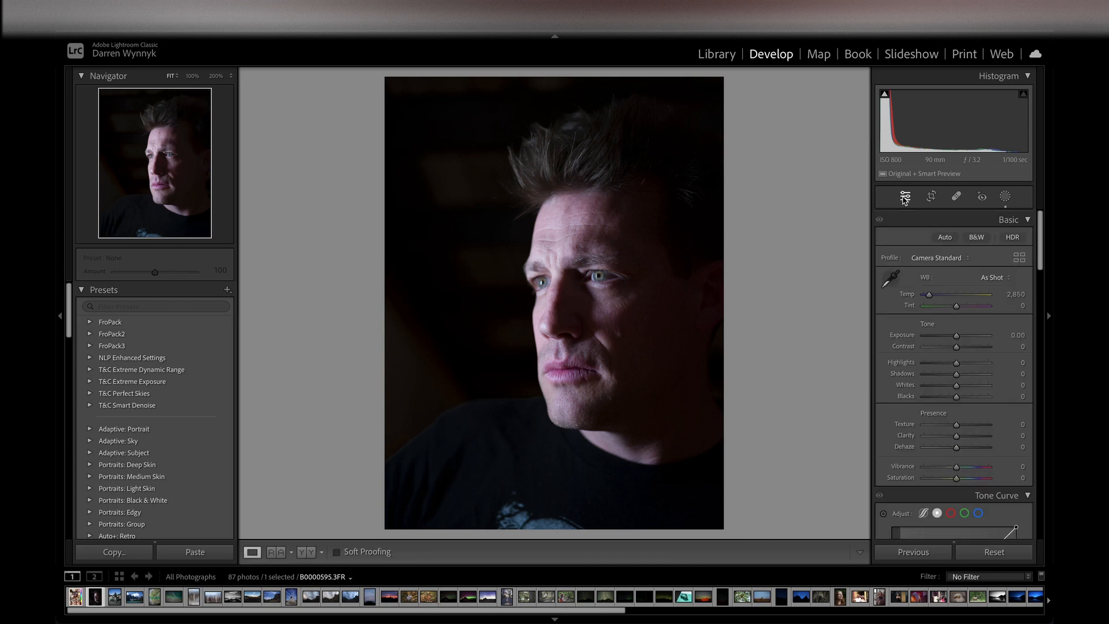
{"action": "left_click", "coordinate": [1006, 554]}
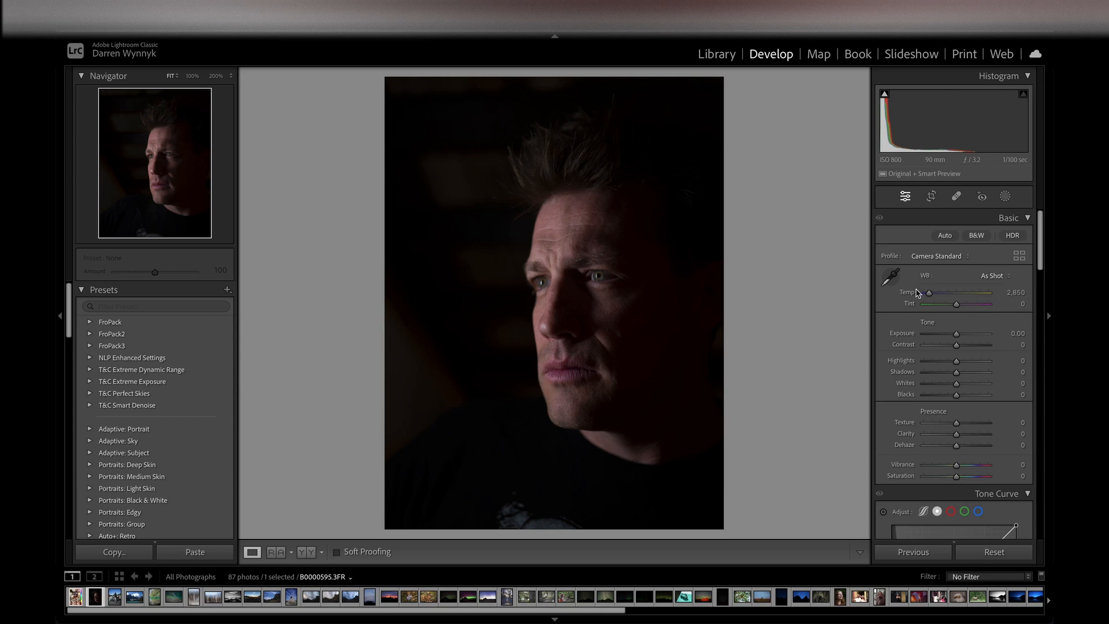
Try the HDR, B&W and Auto treatments on the portrait and reset the photo
{"action": "left_click", "coordinate": [1013, 237]}
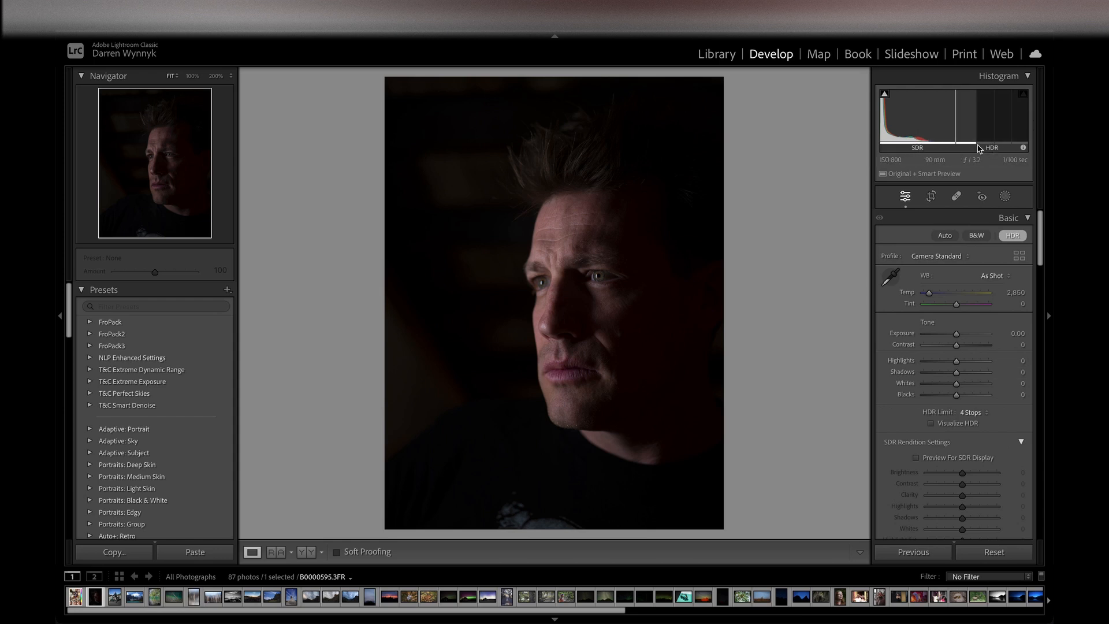
{"action": "left_click", "coordinate": [1015, 238]}
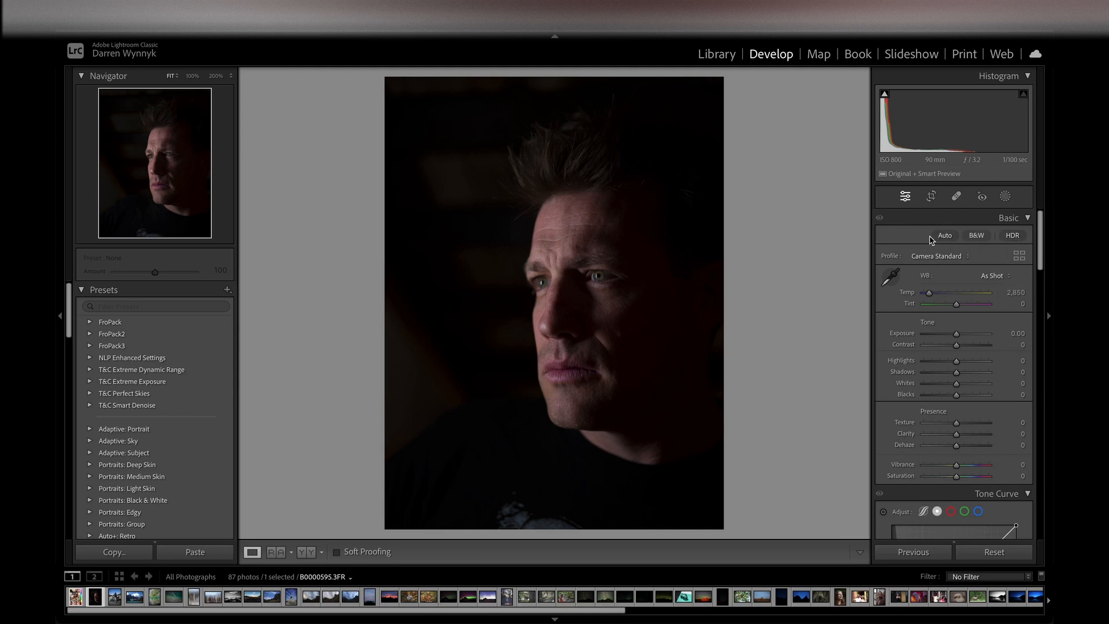
{"action": "left_click", "coordinate": [976, 237]}
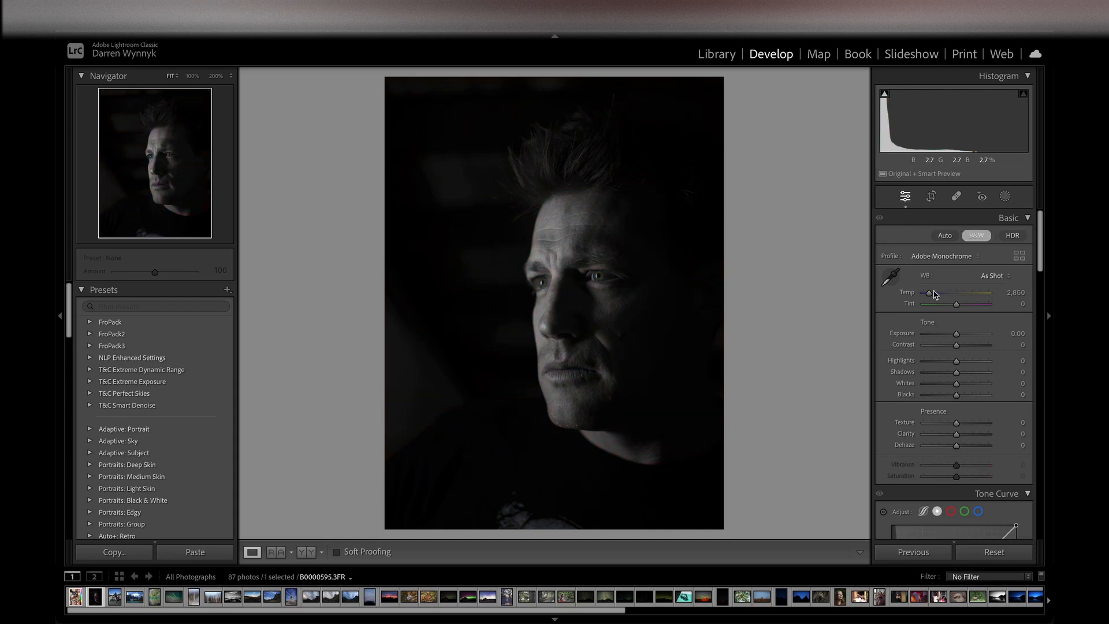
{"action": "left_click", "coordinate": [985, 237]}
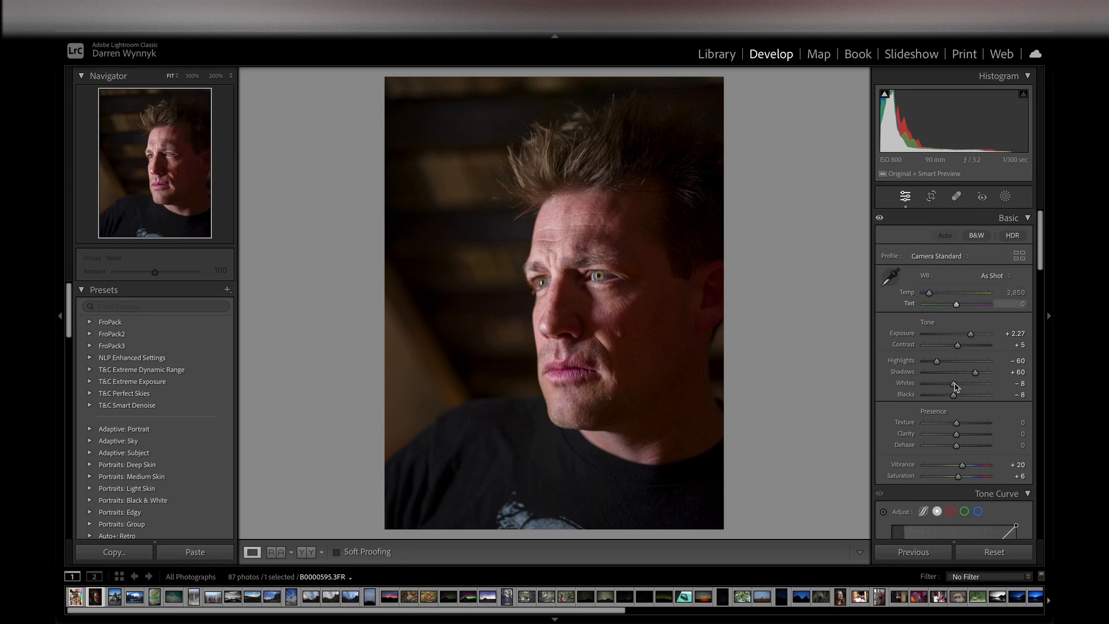
{"action": "left_click", "coordinate": [985, 553]}
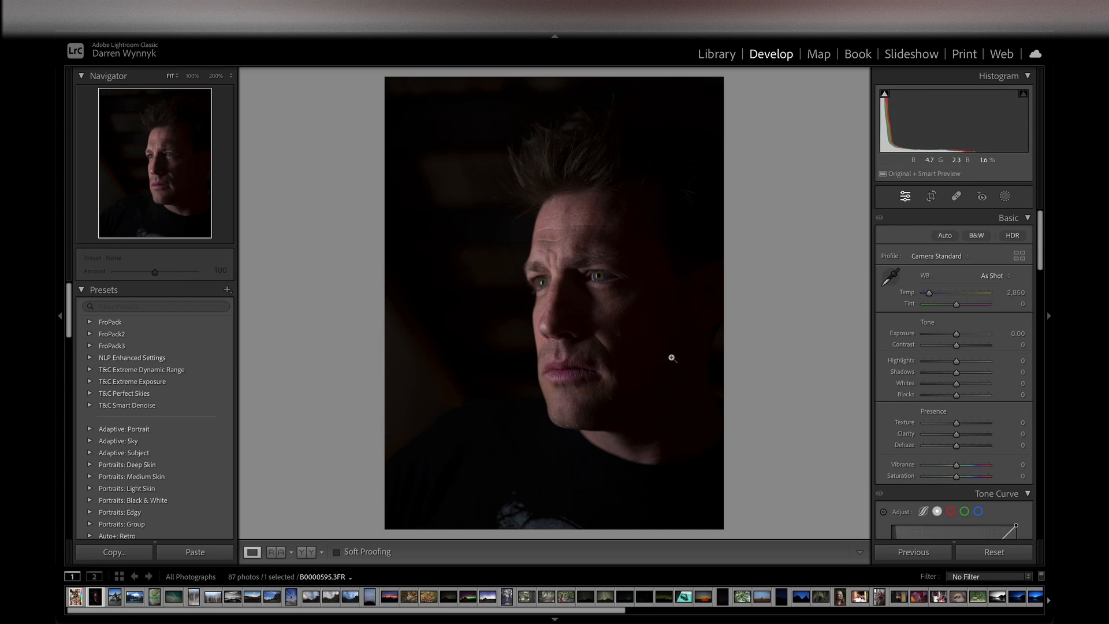
Examine the available profiles and open the Profile Browser with the Profiles and Camera Matching groups expanded
{"action": "left_click", "coordinate": [969, 258]}
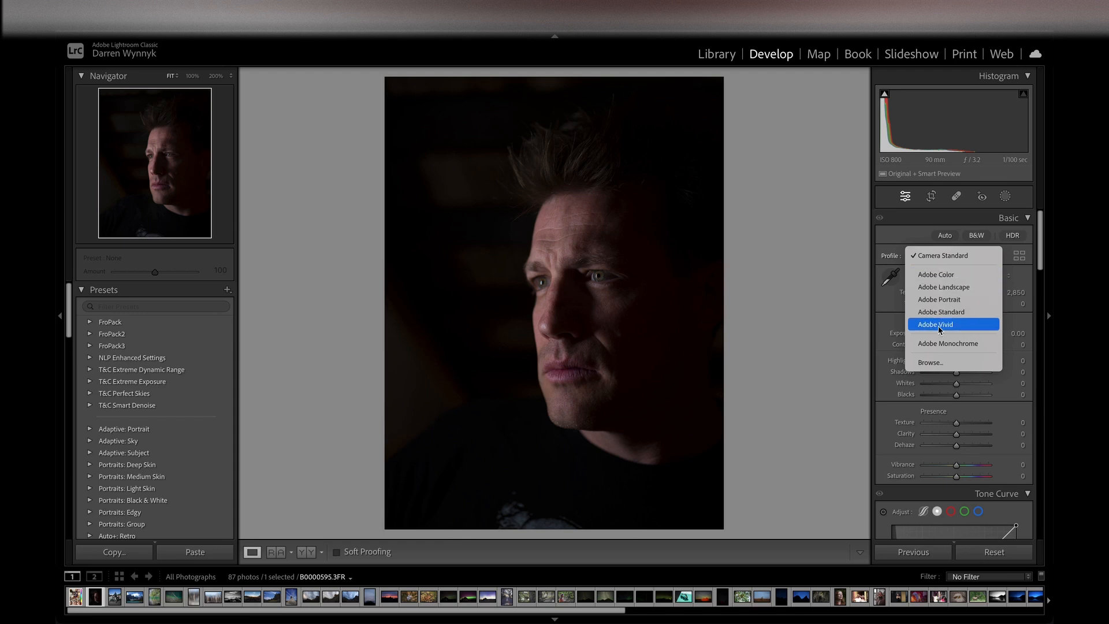
{"action": "left_click", "coordinate": [890, 256]}
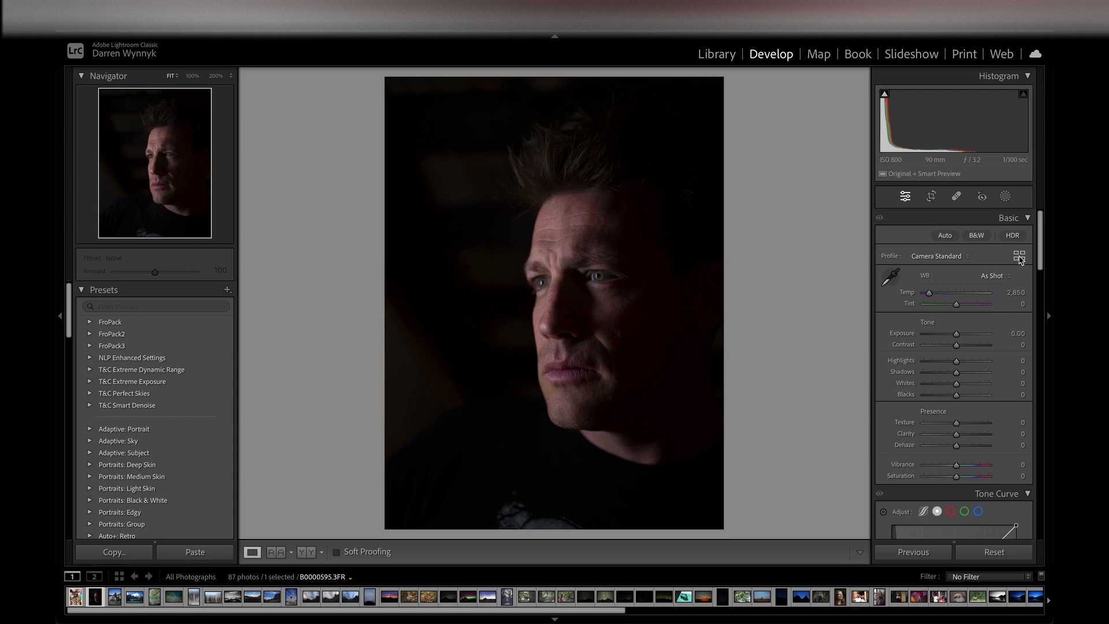
{"action": "left_click", "coordinate": [1020, 257]}
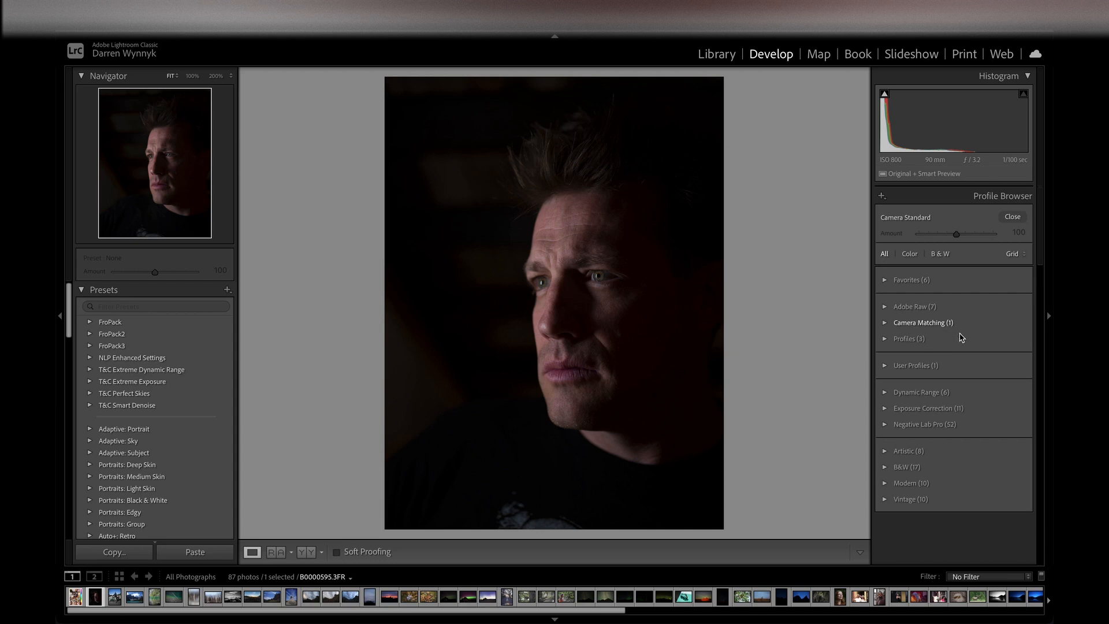
{"action": "left_click", "coordinate": [886, 340]}
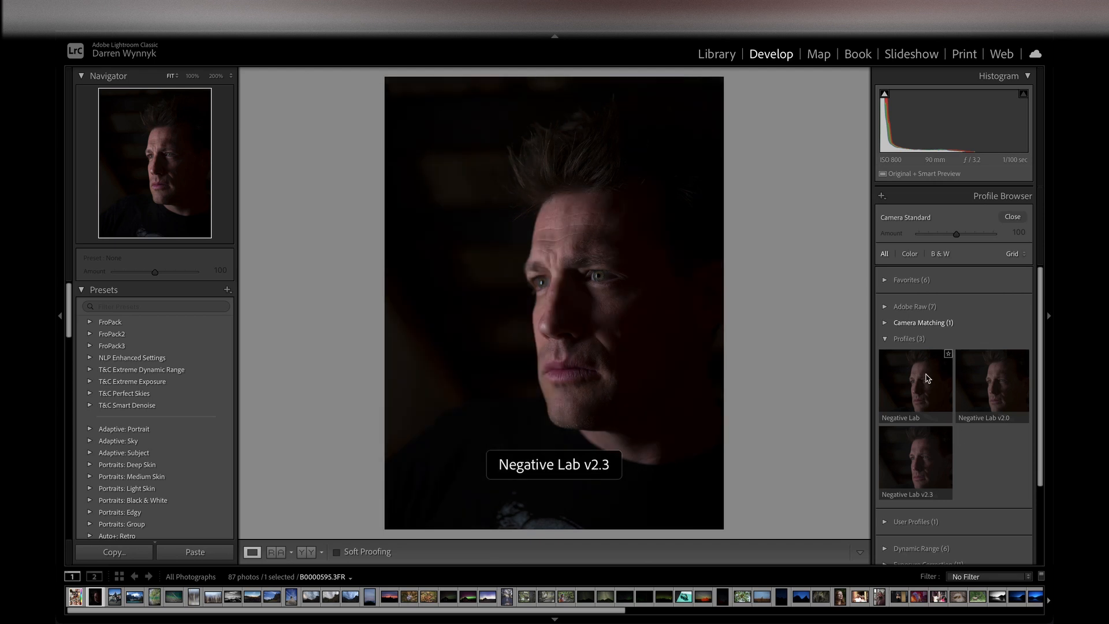
{"action": "left_click", "coordinate": [885, 326]}
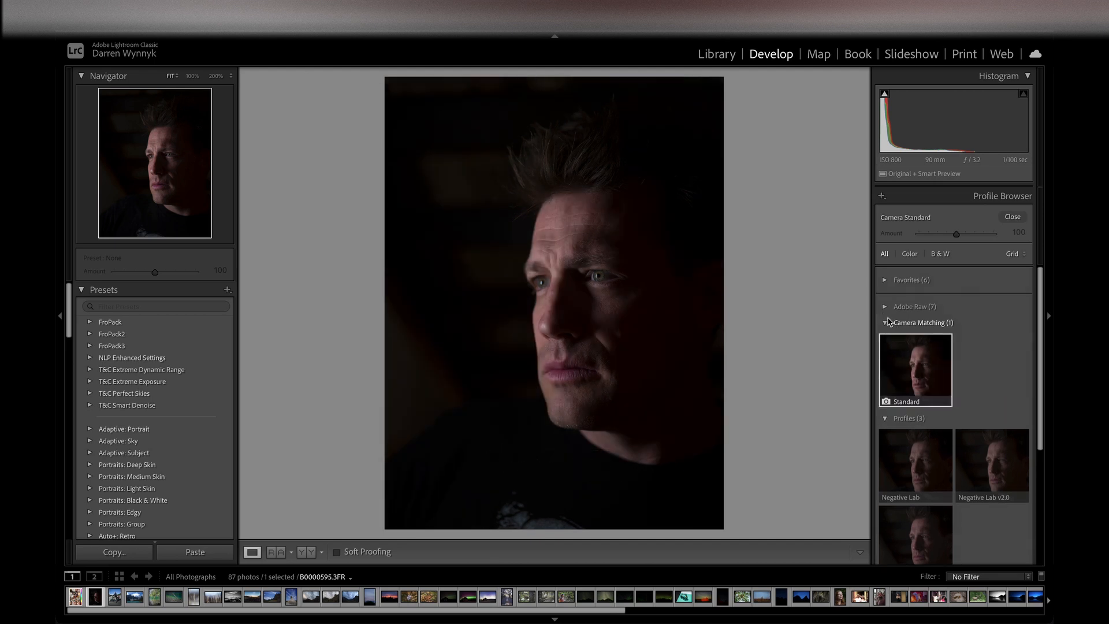
Preview the Adobe Raw profiles on the portrait, collapse that group, and preview the Negative Lab profiles
{"action": "left_click", "coordinate": [885, 307]}
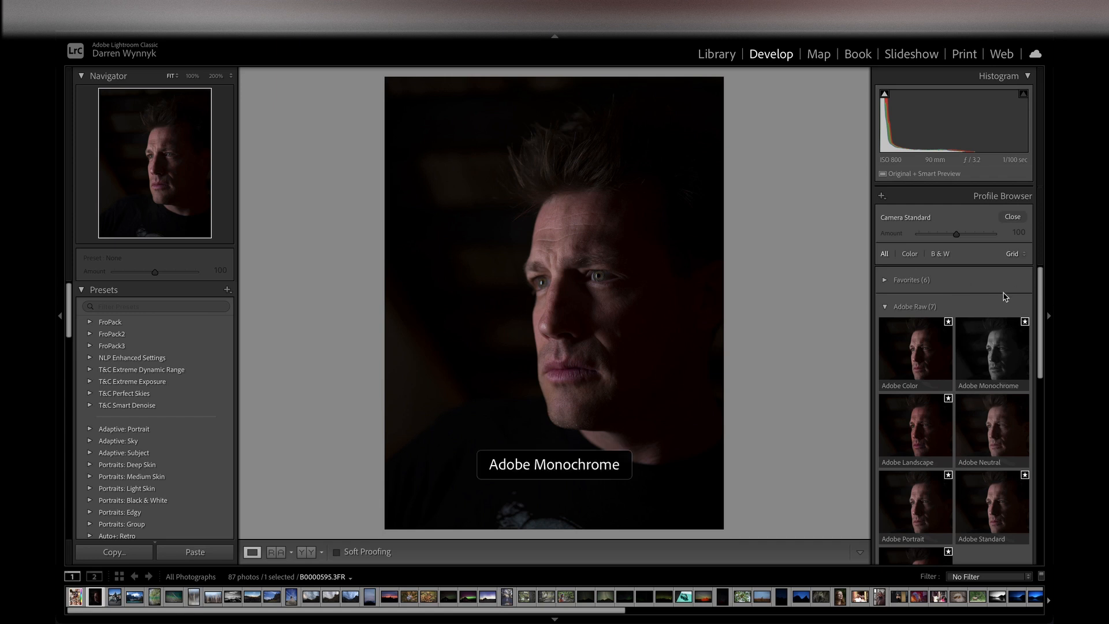
{"action": "scroll", "coordinate": [971, 399], "scroll_direction": "down", "scroll_amount": 3}
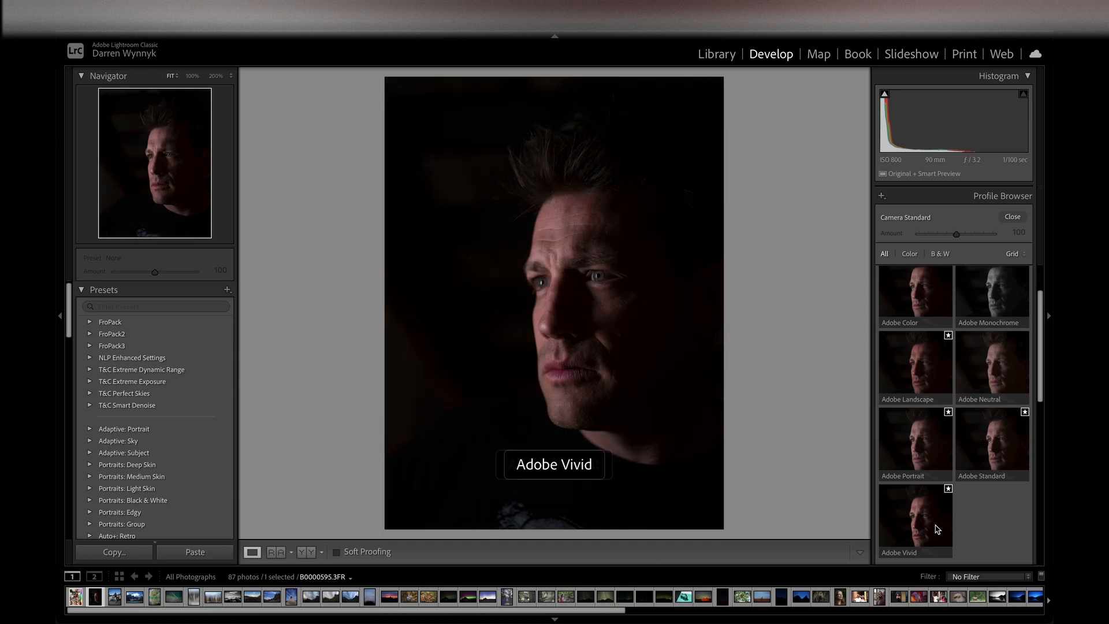
{"action": "scroll", "coordinate": [936, 520], "scroll_direction": "up", "scroll_amount": 3}
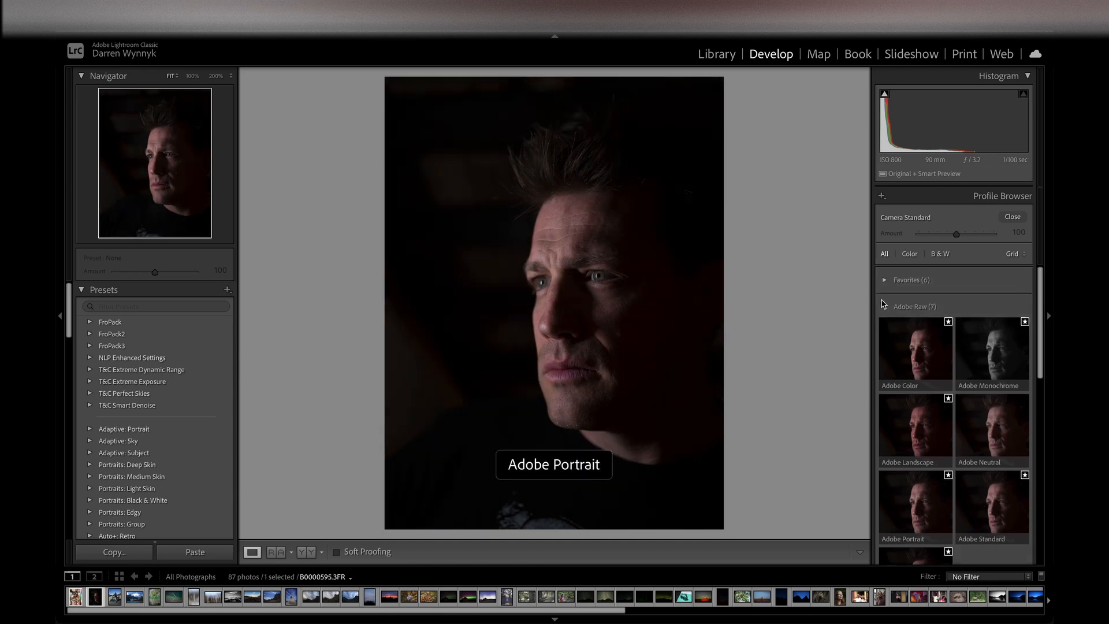
{"action": "left_click", "coordinate": [884, 306]}
{"action": "scroll", "coordinate": [939, 428], "scroll_direction": "down", "scroll_amount": 3}
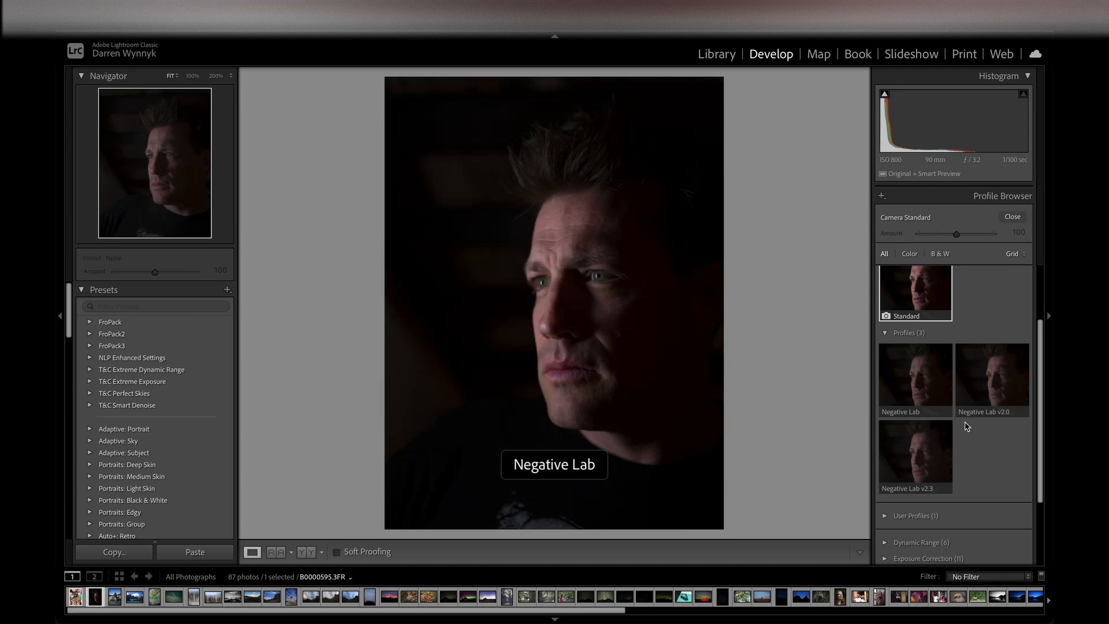
Collapse the Profiles group and close the Profile Browser
{"action": "left_click", "coordinate": [919, 334]}
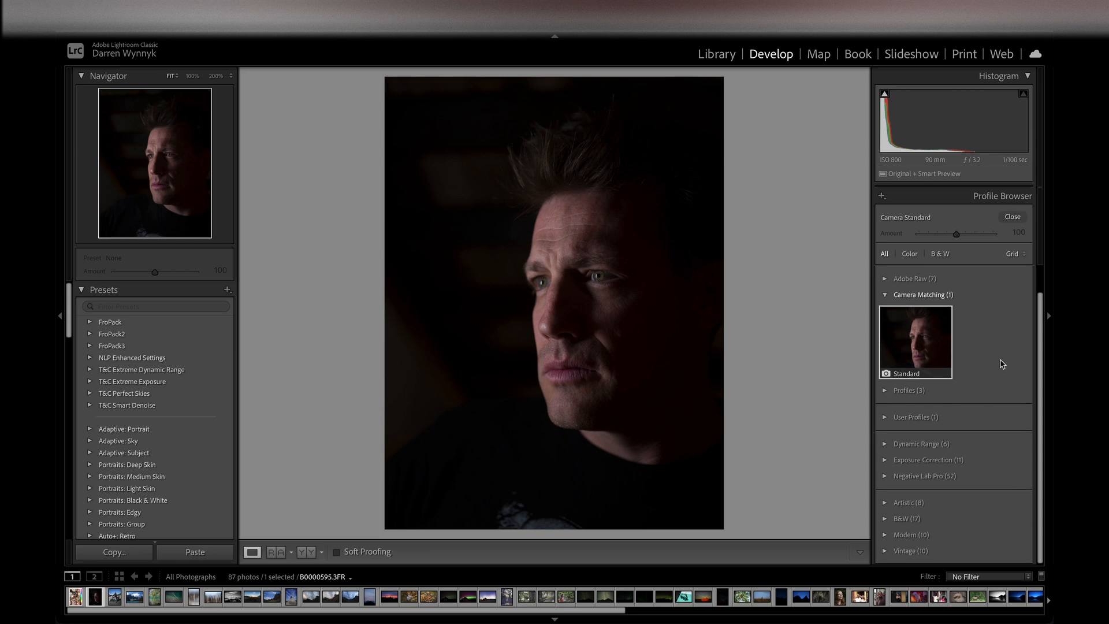
{"action": "left_click", "coordinate": [947, 312]}
{"action": "left_click", "coordinate": [1013, 218]}
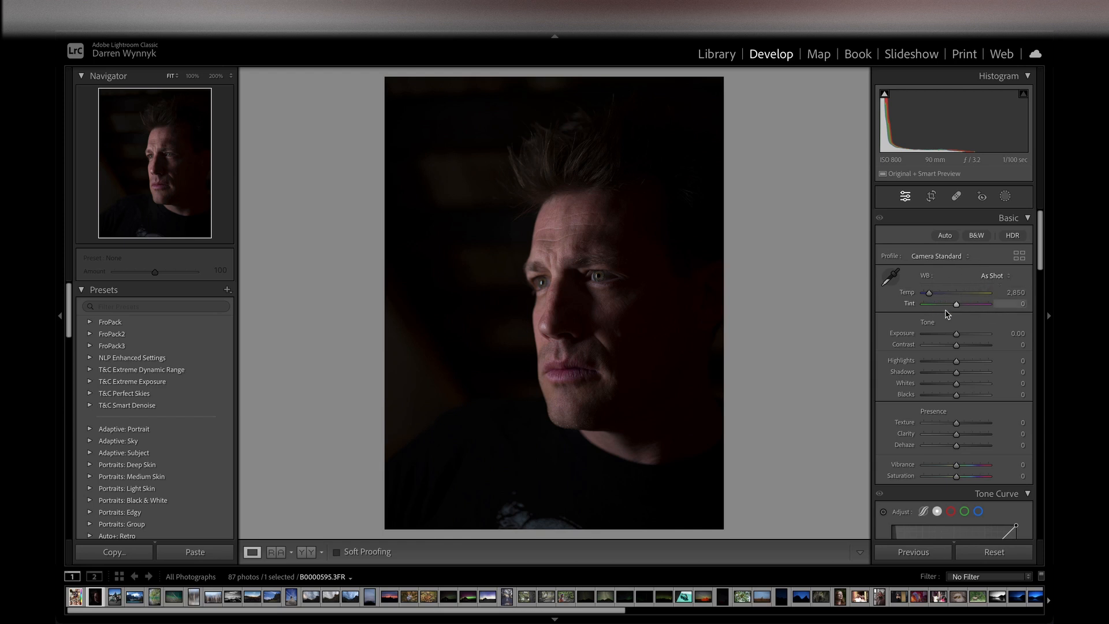
Review the white balance presets, try Temp at 13,737 and 2,000, and return it to 2,850
{"action": "left_click", "coordinate": [999, 277]}
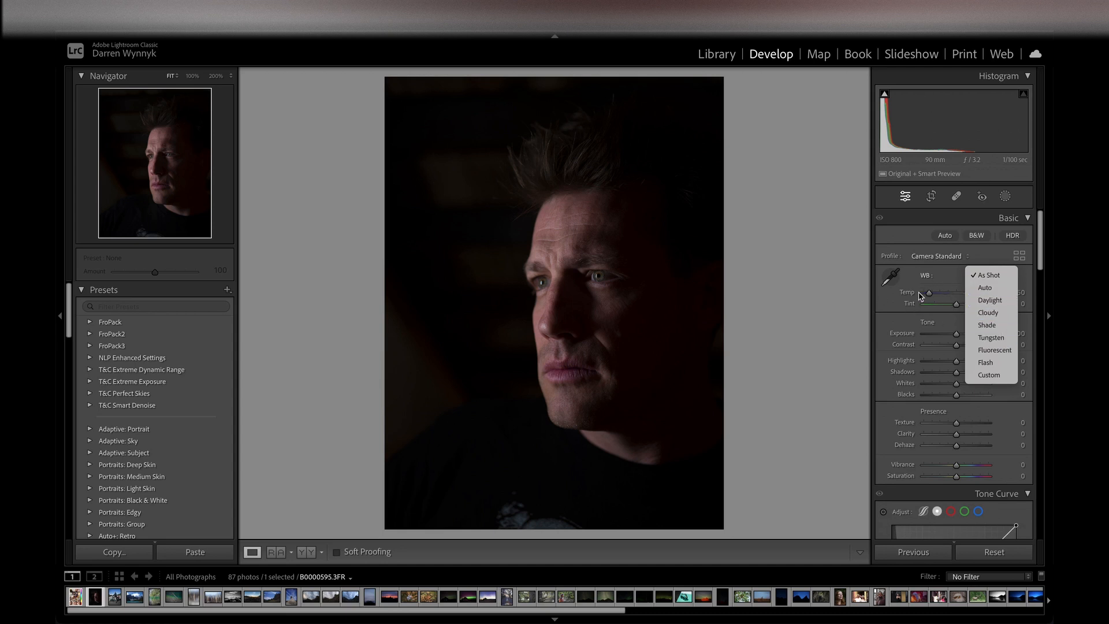
{"action": "left_click", "coordinate": [1003, 277]}
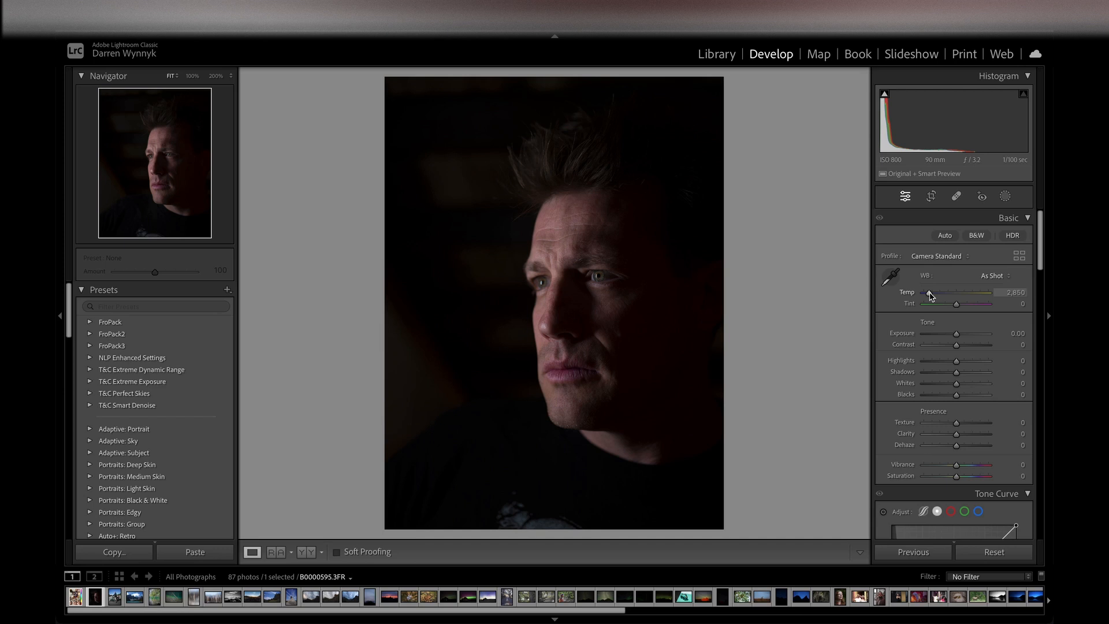
{"action": "left_click_drag", "start_coordinate": [930, 293], "coordinate": [976, 293]}
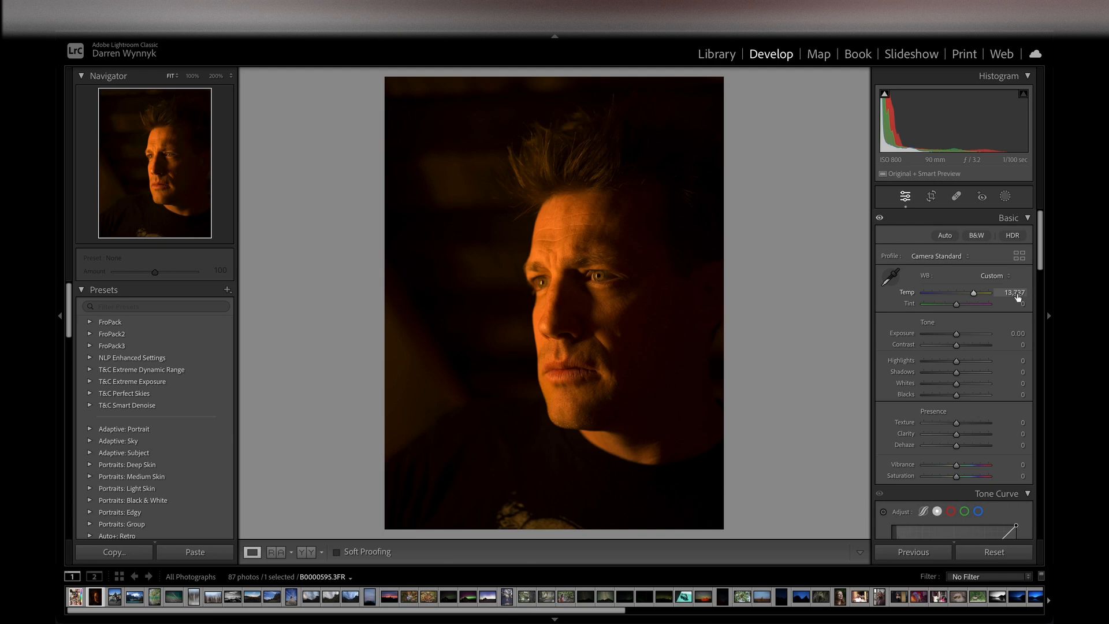
{"action": "left_click_drag", "start_coordinate": [1017, 297], "coordinate": [918, 294]}
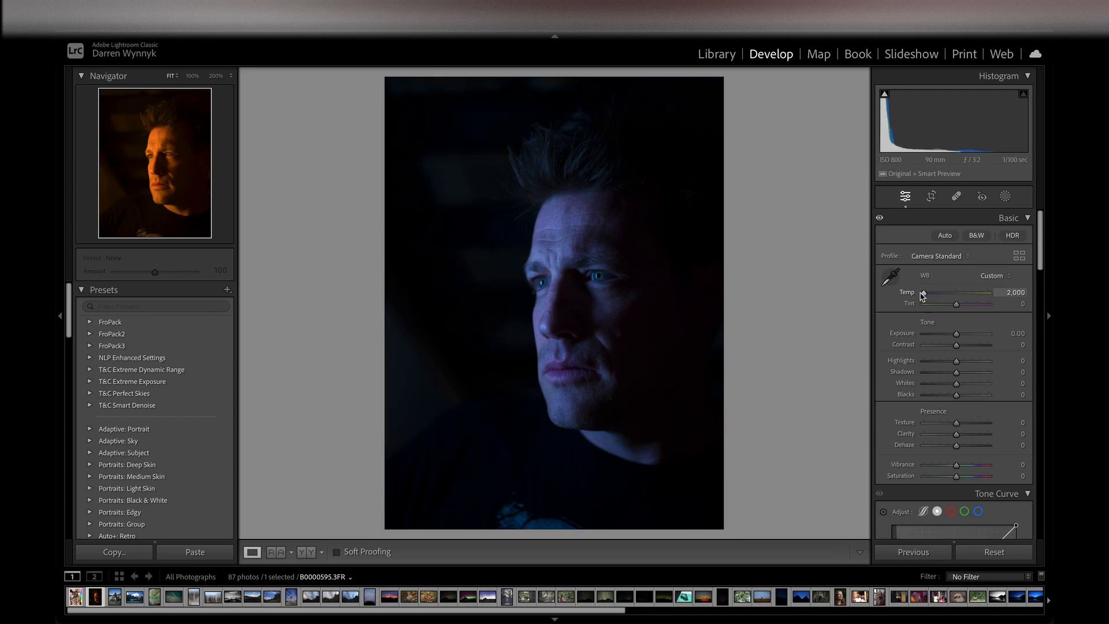
{"action": "mouse_move", "coordinate": [922, 296]}
{"action": "left_mouse_down"}
{"action": "mouse_move", "coordinate": [938, 298]}
{"action": "mouse_move", "coordinate": [924, 296]}
{"action": "left_mouse_up"}
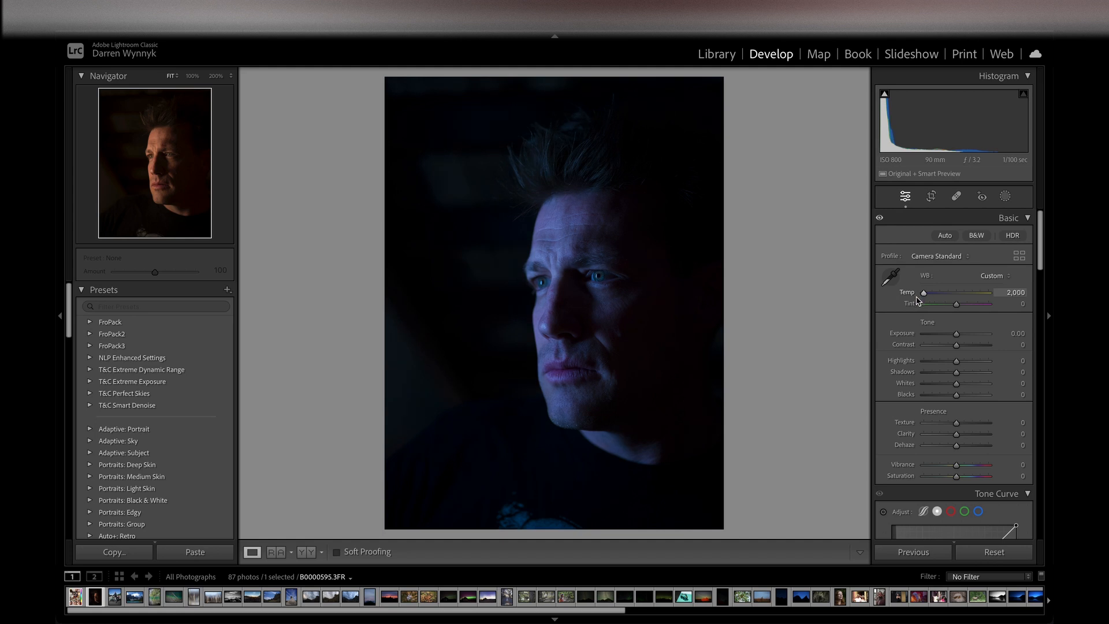
{"action": "mouse_move", "coordinate": [926, 300]}
{"action": "left_mouse_down"}
{"action": "mouse_move", "coordinate": [996, 302]}
{"action": "mouse_move", "coordinate": [984, 291]}
{"action": "mouse_move", "coordinate": [915, 297]}
{"action": "mouse_move", "coordinate": [932, 295]}
{"action": "left_mouse_up"}
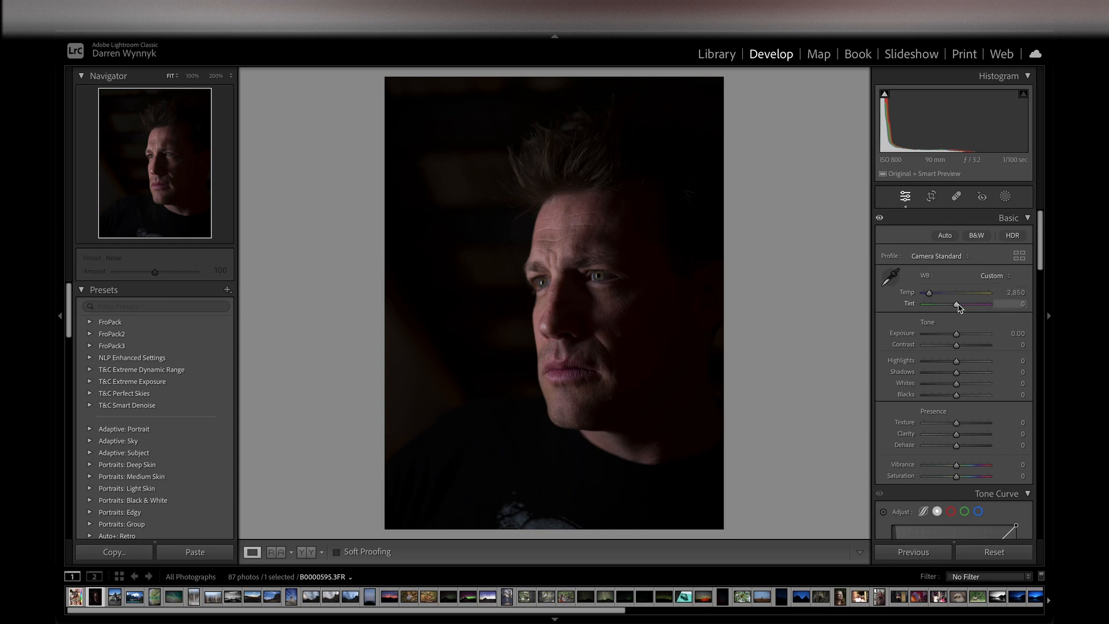
Try small Tint shifts and Temp at 3,040 and 2,484 on the portrait, and reset the photo
{"action": "mouse_move", "coordinate": [958, 305]}
{"action": "left_mouse_down"}
{"action": "mouse_move", "coordinate": [932, 303]}
{"action": "mouse_move", "coordinate": [981, 308]}
{"action": "mouse_move", "coordinate": [934, 305]}
{"action": "mouse_move", "coordinate": [977, 306]}
{"action": "mouse_move", "coordinate": [941, 307]}
{"action": "mouse_move", "coordinate": [973, 314]}
{"action": "mouse_move", "coordinate": [956, 314]}
{"action": "left_mouse_up"}
{"action": "double_click", "coordinate": [953, 306]}
{"action": "left_click_drag", "start_coordinate": [956, 305], "coordinate": [968, 309]}
{"action": "double_click", "coordinate": [968, 308]}
{"action": "left_click_drag", "start_coordinate": [929, 293], "coordinate": [932, 292]}
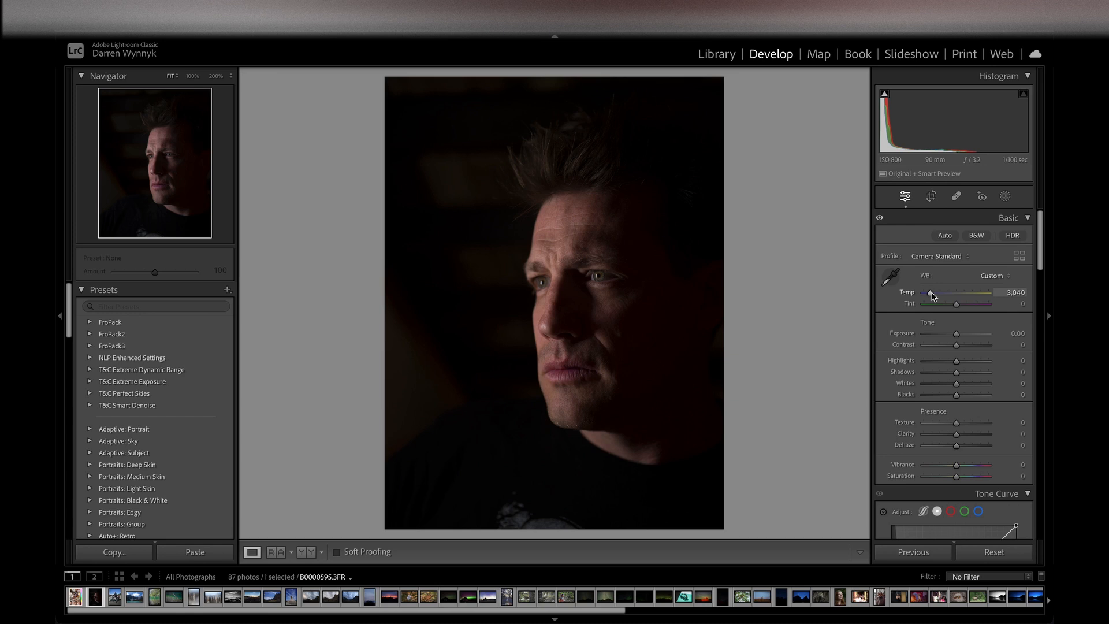
{"action": "left_click_drag", "start_coordinate": [932, 293], "coordinate": [928, 293]}
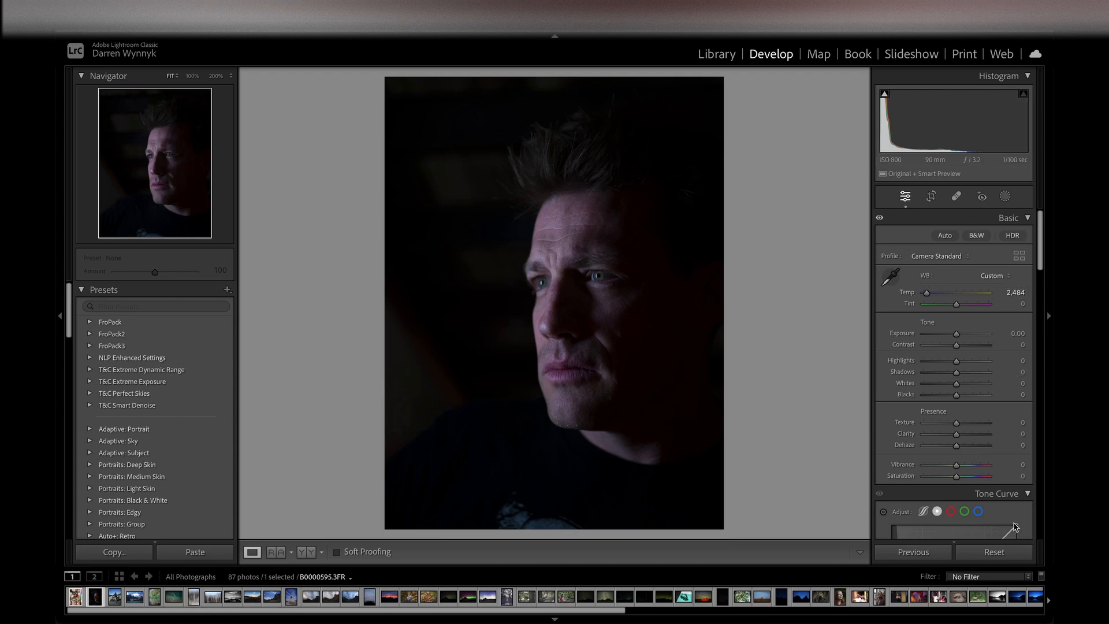
{"action": "left_click", "coordinate": [1005, 553]}
Show the shadow clipping overlay on the portrait and hide it again
{"action": "left_click", "coordinate": [885, 94]}
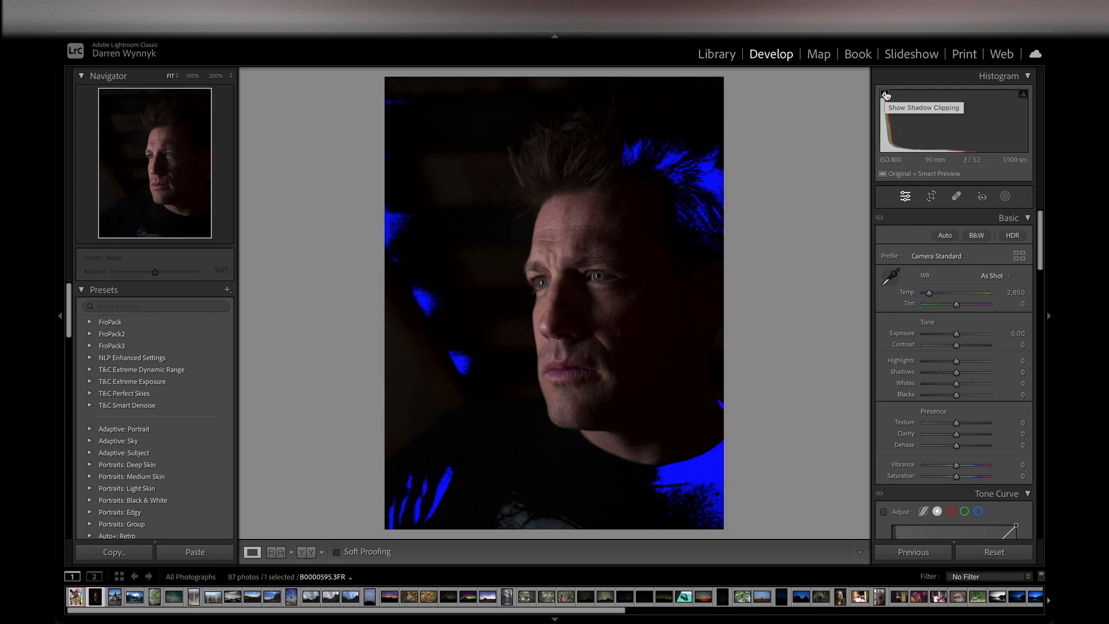
{"action": "left_click", "coordinate": [885, 94]}
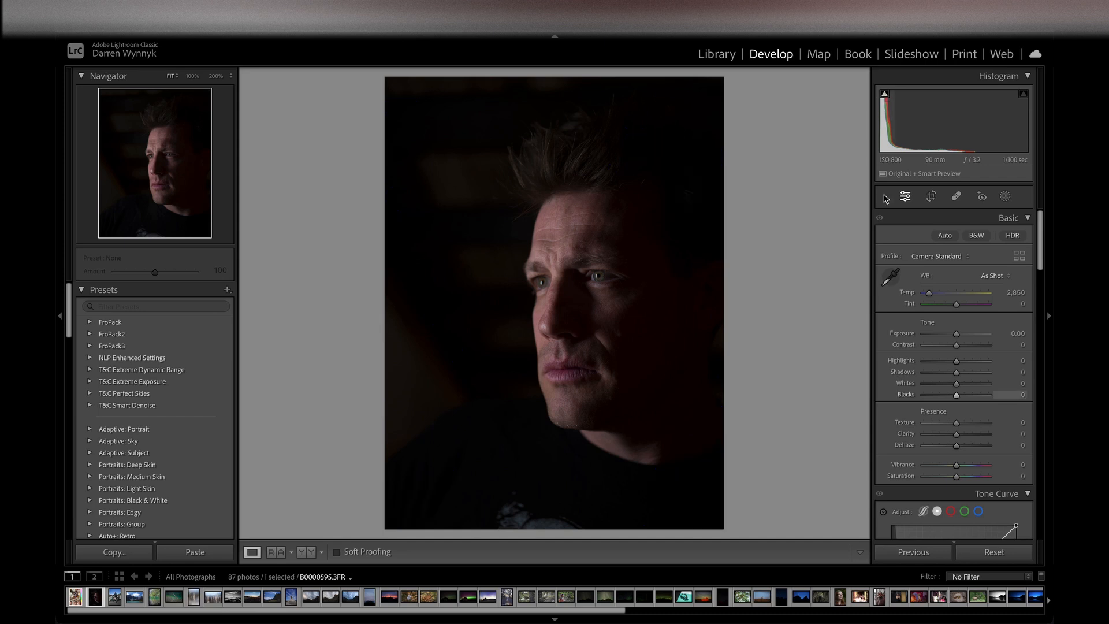
Try the White Balance Selector on the dark area at the portrait's lower corner, and reset the photo
{"action": "left_click", "coordinate": [890, 276]}
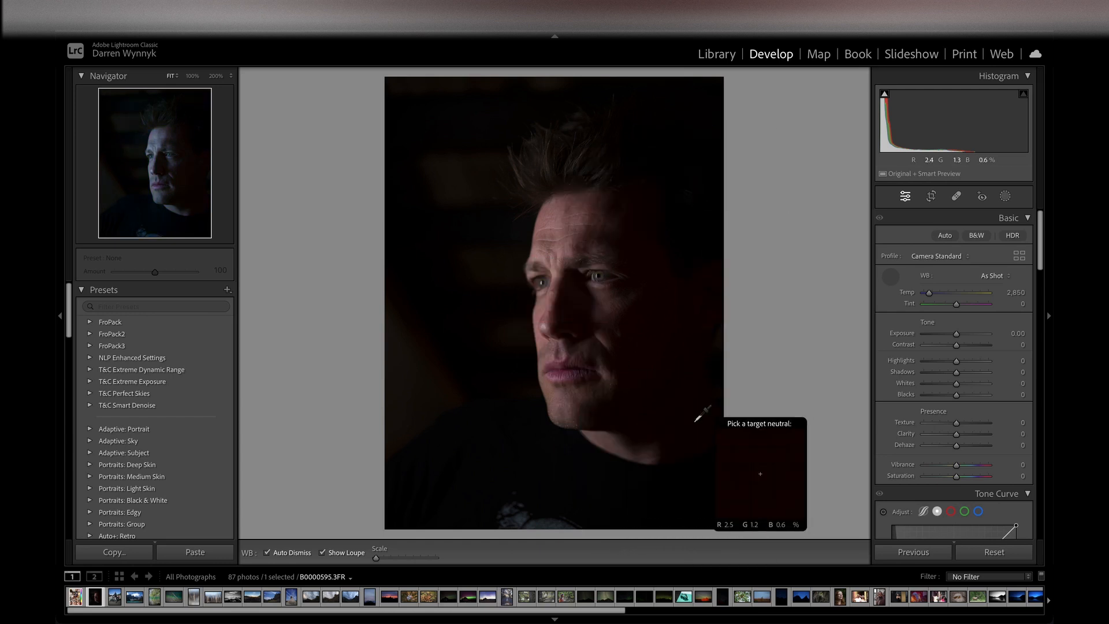
{"action": "left_click", "coordinate": [698, 469]}
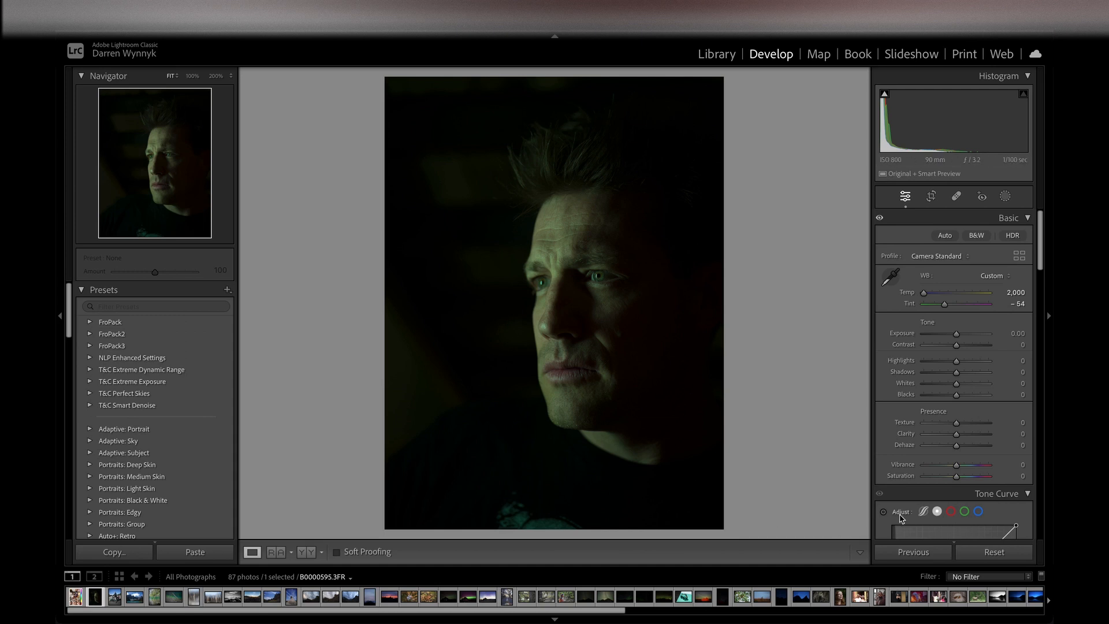
{"action": "left_click", "coordinate": [1002, 557]}
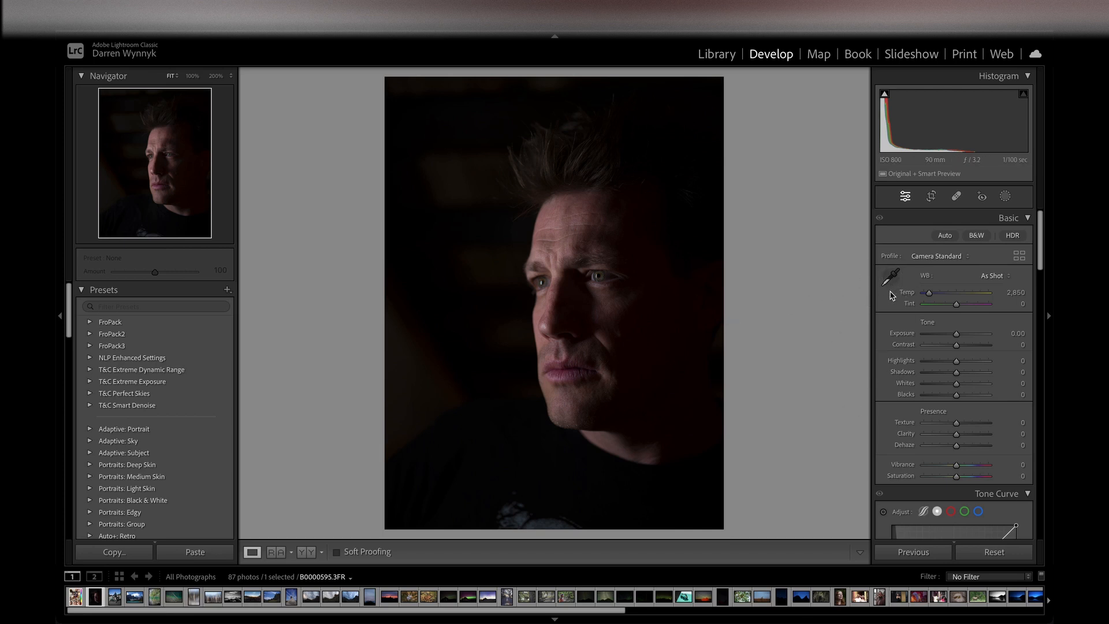
Raise the portrait's Exposure to +3.30
{"action": "scroll", "coordinate": [890, 295], "scroll_direction": "down", "scroll_amount": 3}
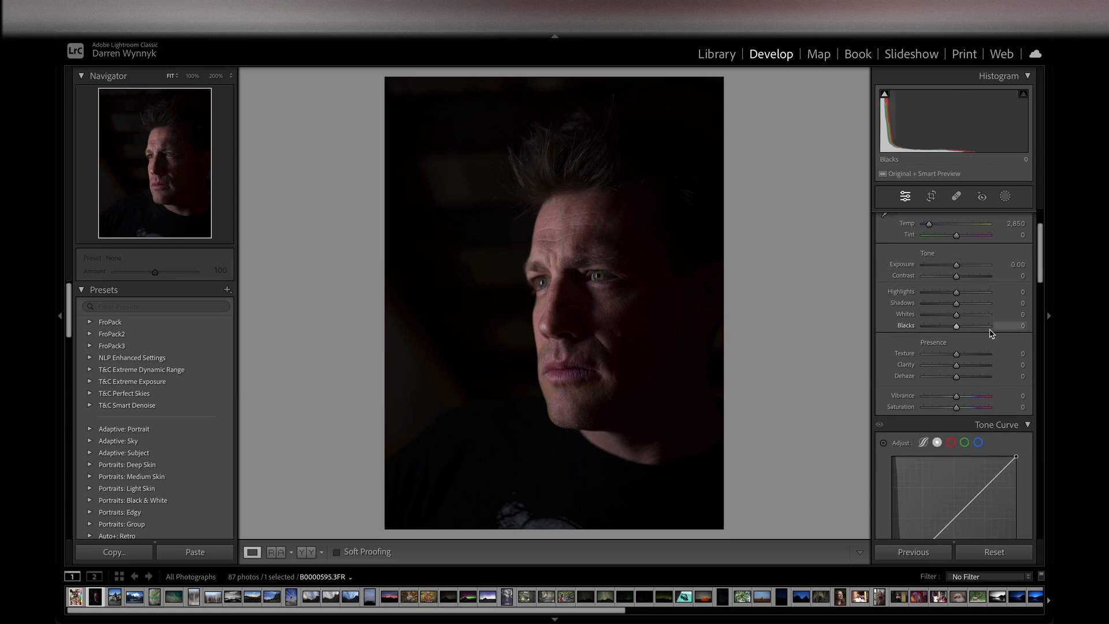
{"action": "scroll", "coordinate": [971, 278], "scroll_direction": "up", "scroll_amount": 3}
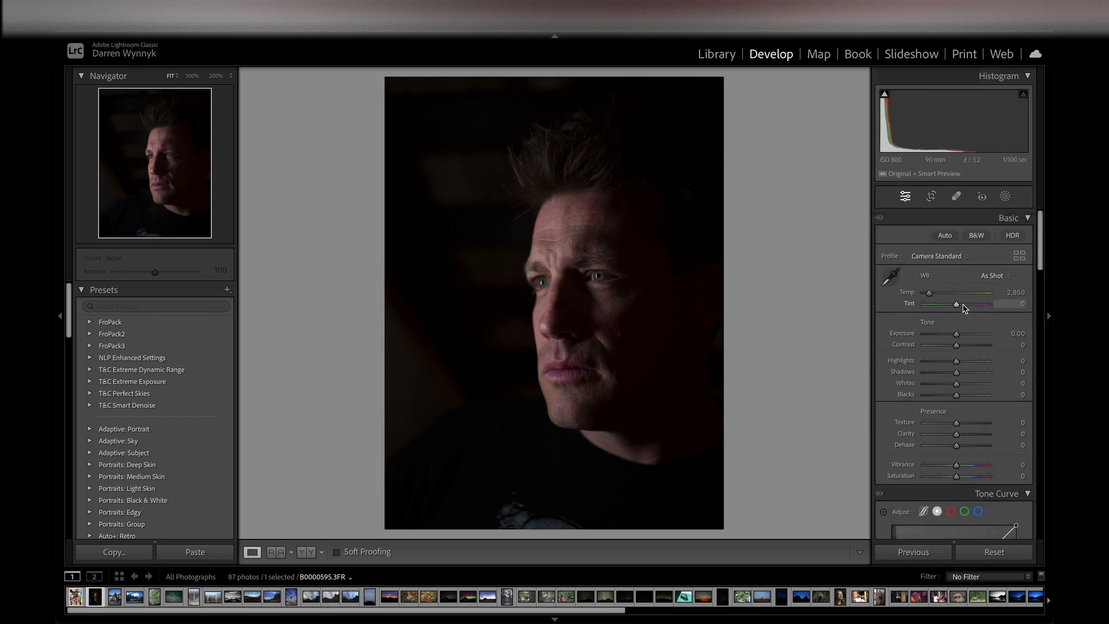
{"action": "scroll", "coordinate": [939, 312], "scroll_direction": "down", "scroll_amount": 3}
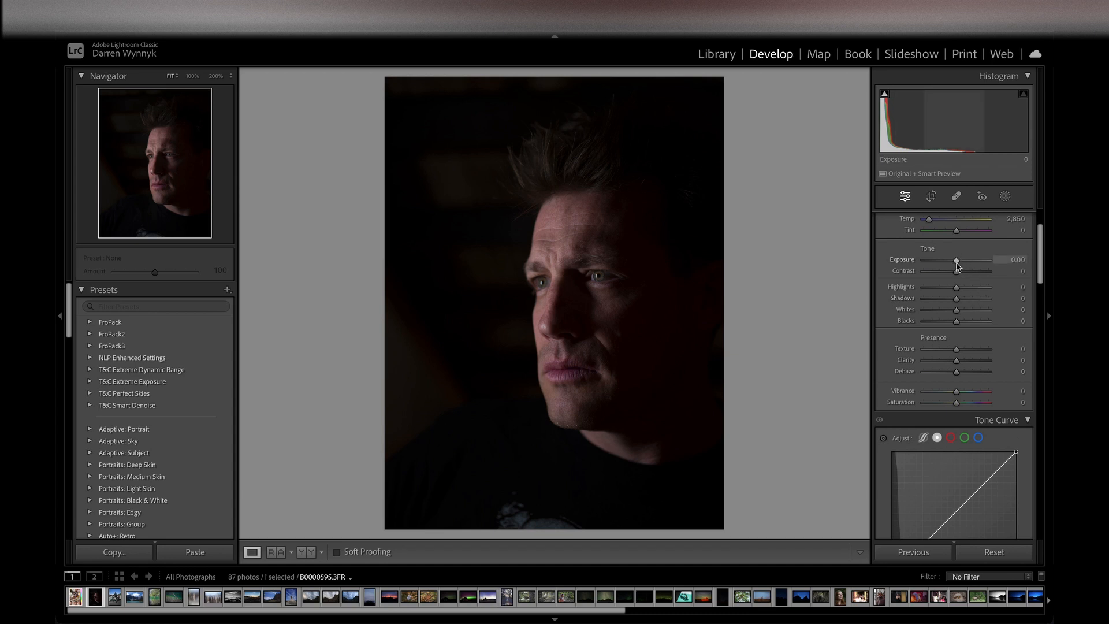
{"action": "left_click_drag", "start_coordinate": [957, 263], "coordinate": [977, 263]}
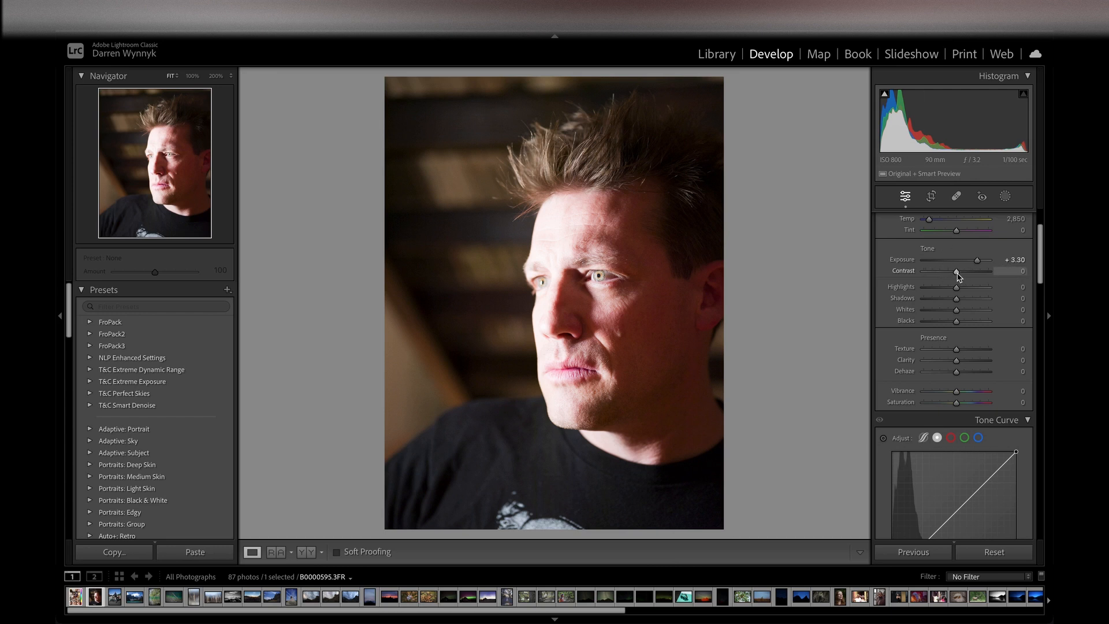
Try Contrast at +100, -82, +32 and +58 on the portrait, and reset it to 0
{"action": "left_click_drag", "start_coordinate": [963, 277], "coordinate": [1000, 280]}
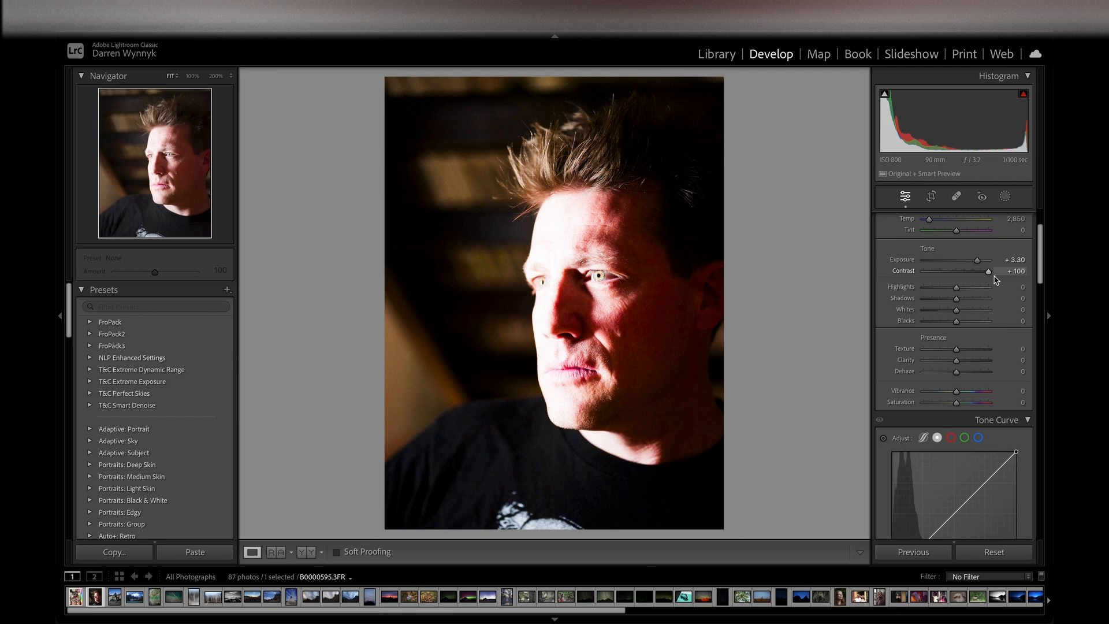
{"action": "left_click_drag", "start_coordinate": [995, 279], "coordinate": [931, 276]}
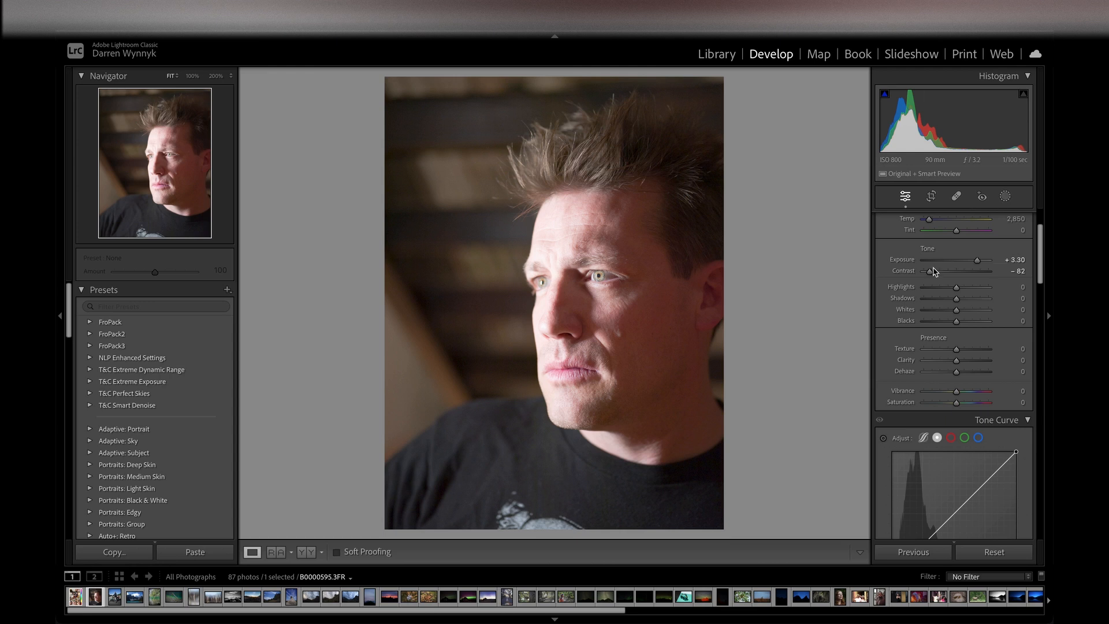
{"action": "left_click_drag", "start_coordinate": [930, 272], "coordinate": [929, 271]}
{"action": "left_click_drag", "start_coordinate": [934, 274], "coordinate": [961, 268]}
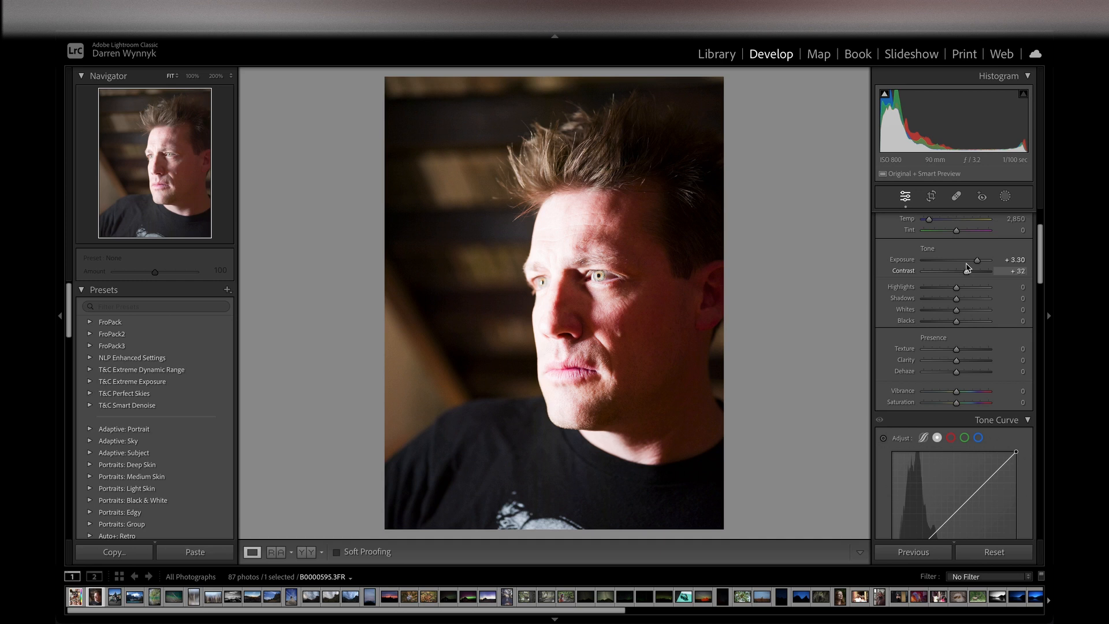
{"action": "left_click_drag", "start_coordinate": [967, 267], "coordinate": [977, 268]}
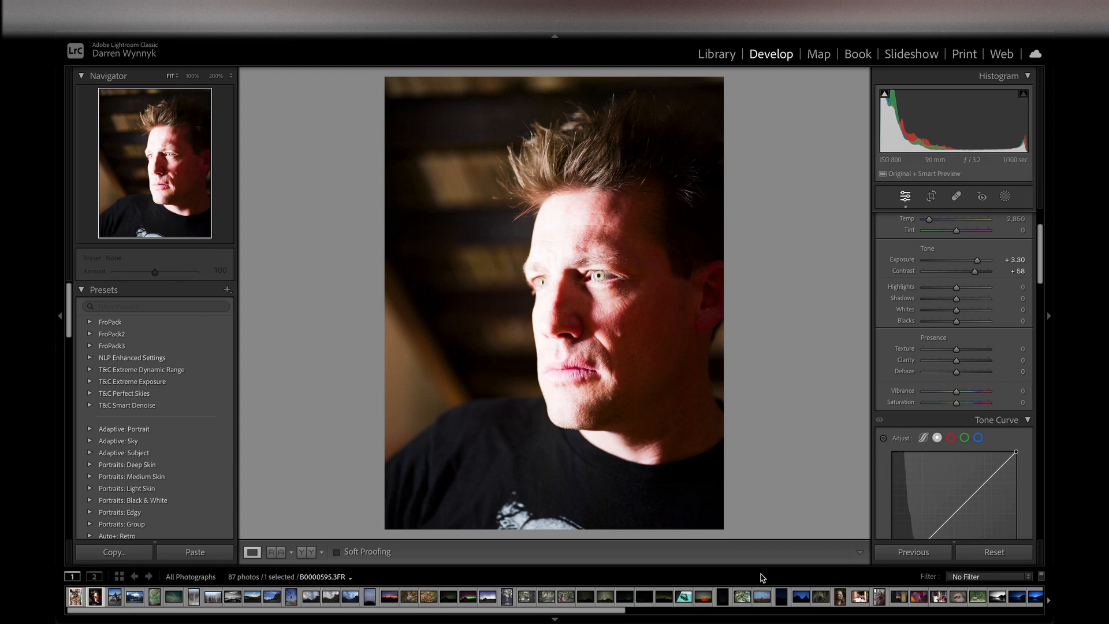
{"action": "double_click", "coordinate": [975, 275]}
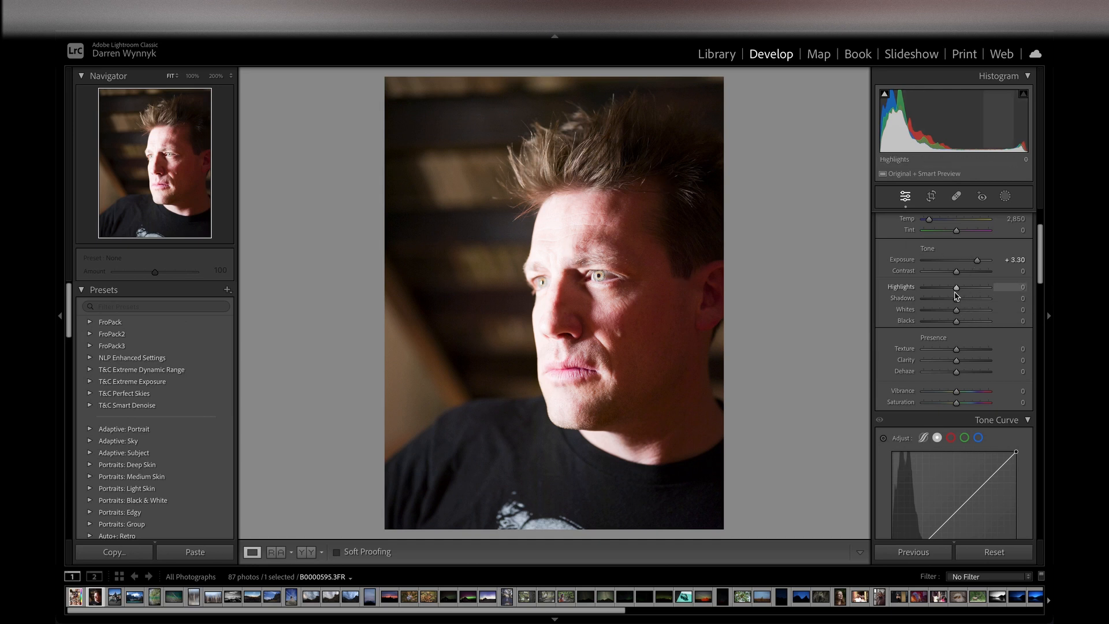
Lower Highlights to -83 and raise Shadows to +20
{"action": "left_click_drag", "start_coordinate": [948, 289], "coordinate": [931, 291]}
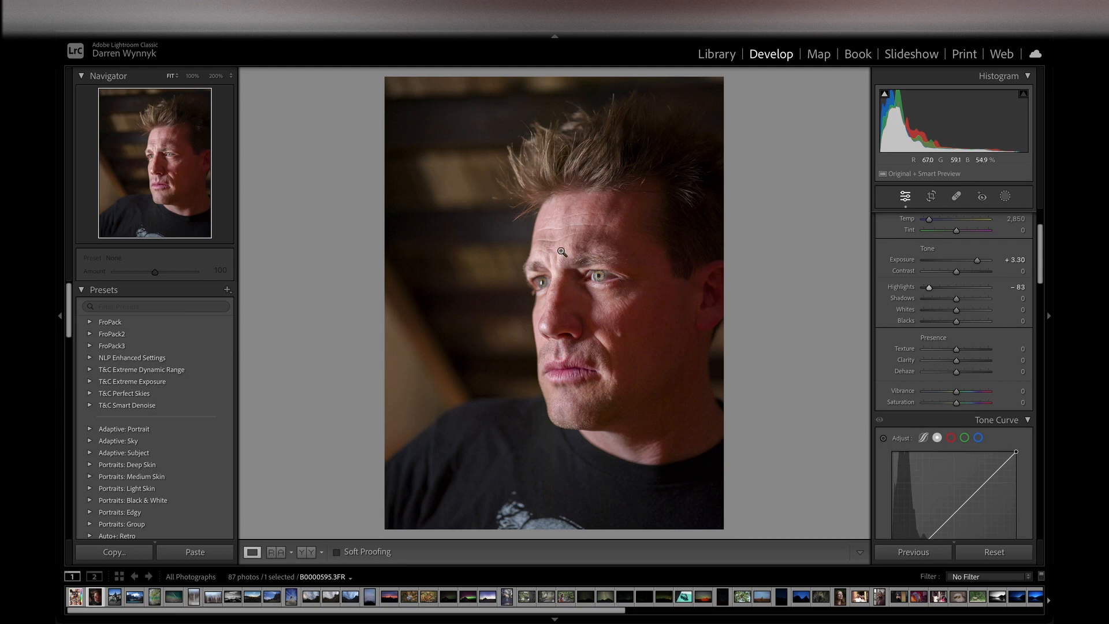
{"action": "double_click", "coordinate": [931, 289]}
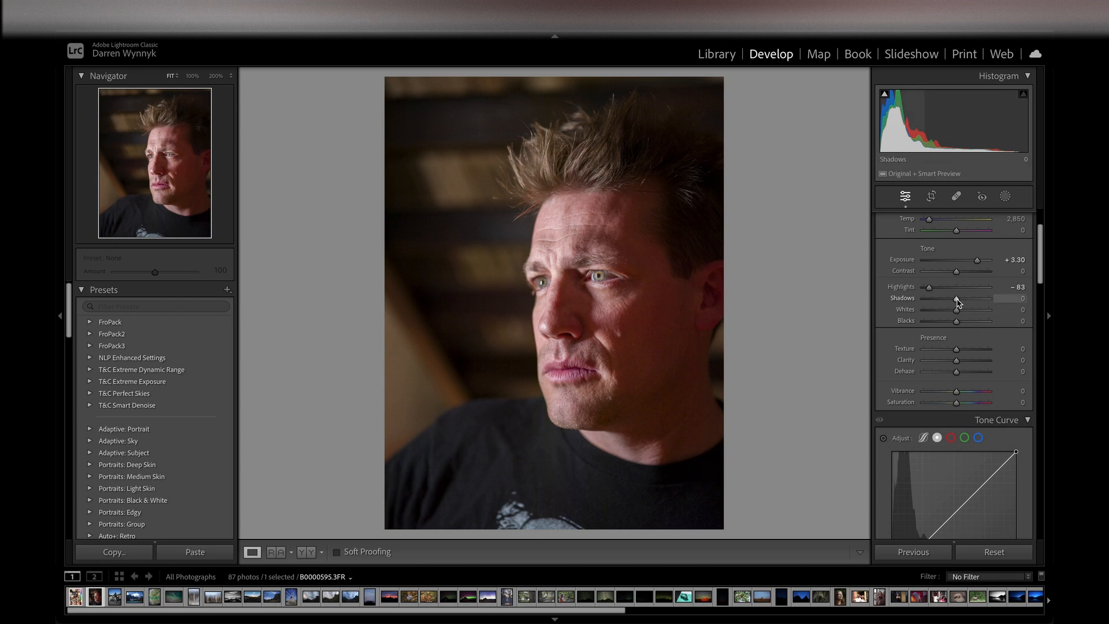
{"action": "mouse_move", "coordinate": [957, 300]}
{"action": "left_mouse_down"}
{"action": "mouse_move", "coordinate": [996, 299]}
{"action": "mouse_move", "coordinate": [930, 303]}
{"action": "mouse_move", "coordinate": [974, 308]}
{"action": "mouse_move", "coordinate": [940, 312]}
{"action": "mouse_move", "coordinate": [964, 313]}
{"action": "left_mouse_up"}
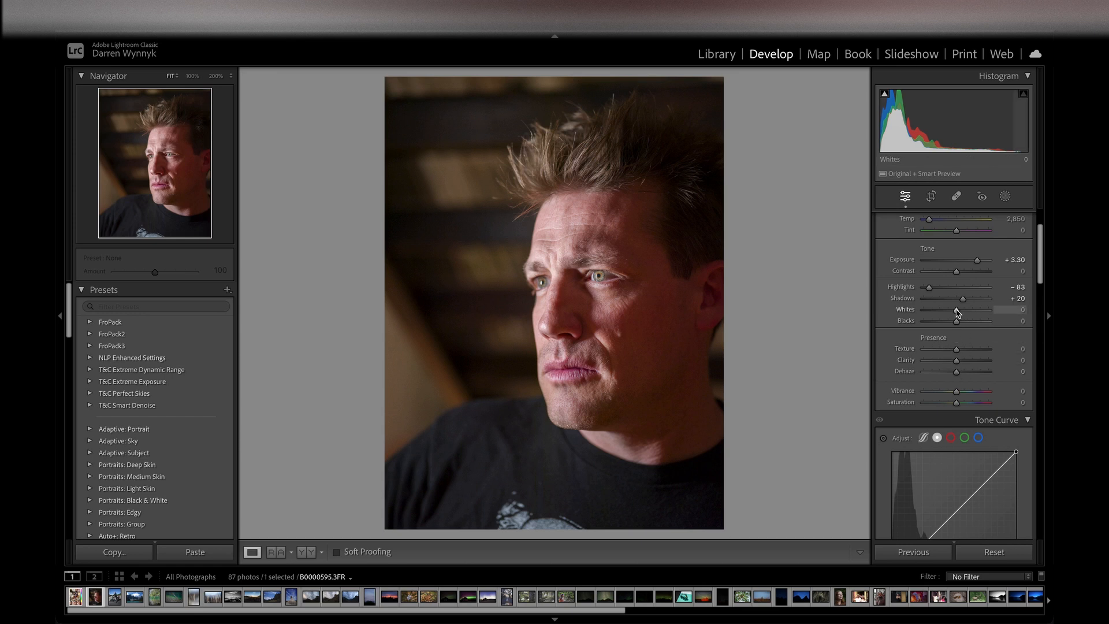
Try Whites at +100 and -77 on the portrait, and settle it at -69
{"action": "left_click_drag", "start_coordinate": [962, 313], "coordinate": [992, 313]}
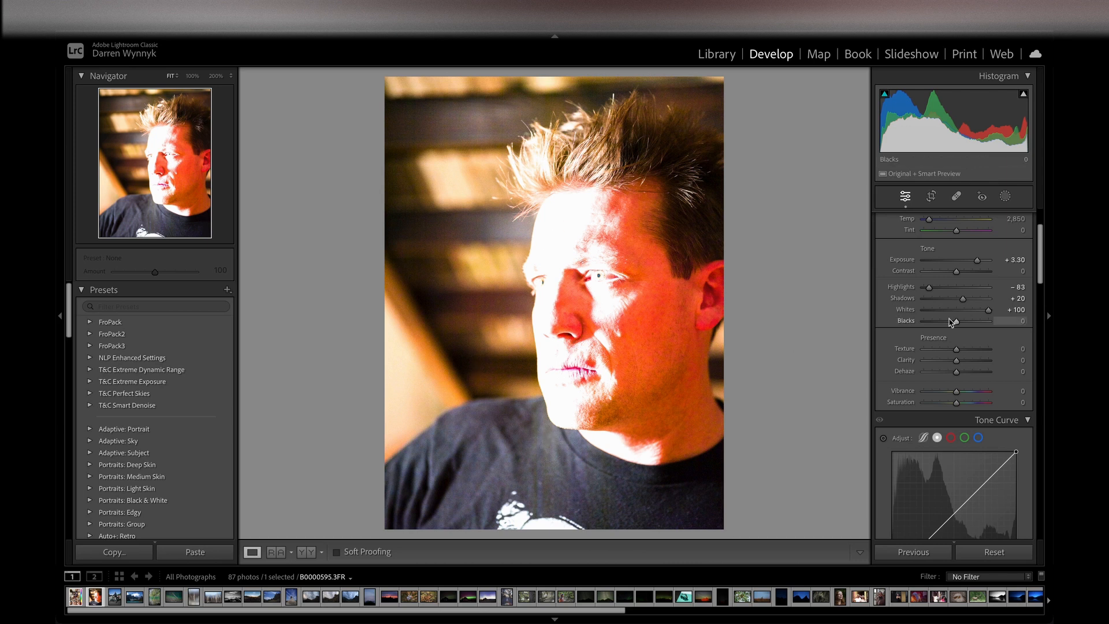
{"action": "left_click_drag", "start_coordinate": [989, 312], "coordinate": [961, 313]}
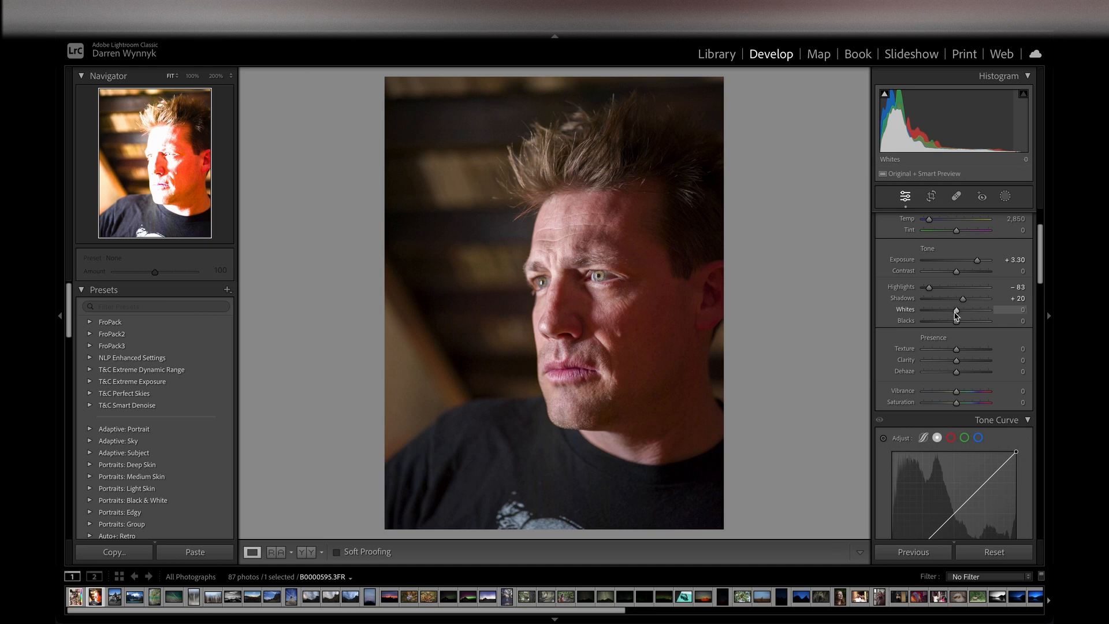
{"action": "left_click_drag", "start_coordinate": [953, 315], "coordinate": [907, 312]}
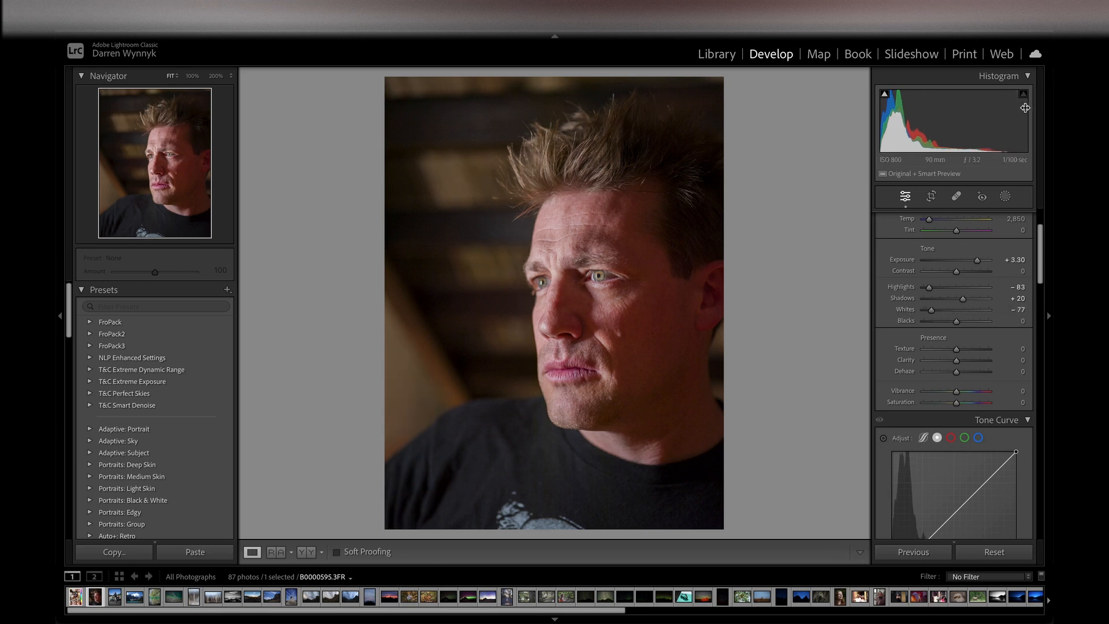
{"action": "left_click_drag", "start_coordinate": [932, 310], "coordinate": [956, 311]}
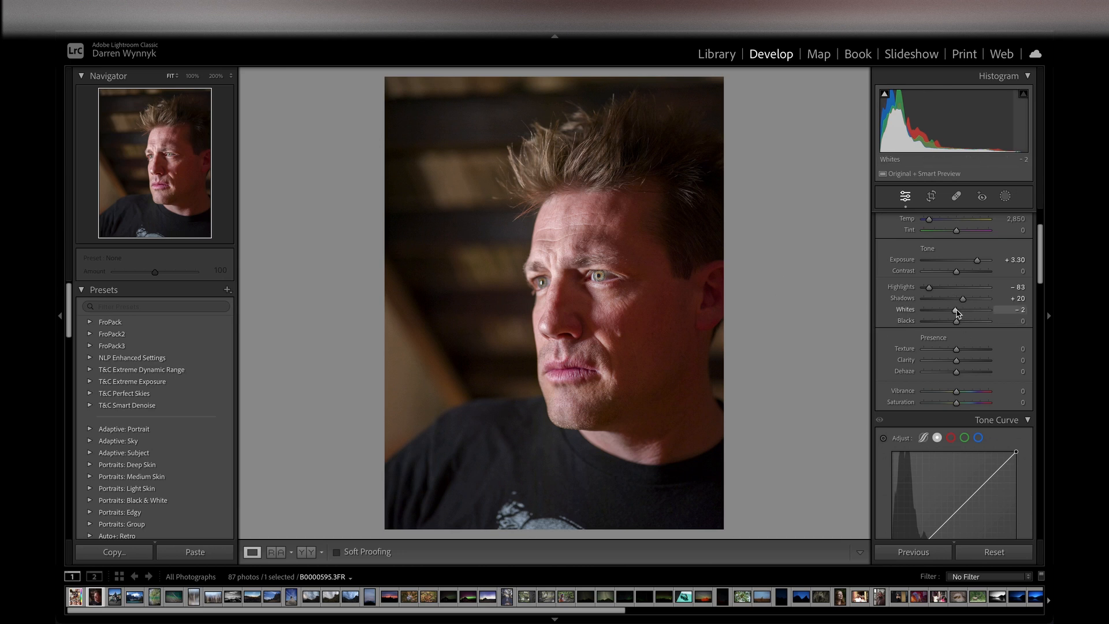
{"action": "mouse_move", "coordinate": [957, 312]}
{"action": "left_mouse_down"}
{"action": "mouse_move", "coordinate": [934, 313]}
{"action": "mouse_move", "coordinate": [953, 313]}
{"action": "left_mouse_up"}
{"action": "left_click_drag", "start_coordinate": [950, 313], "coordinate": [937, 314]}
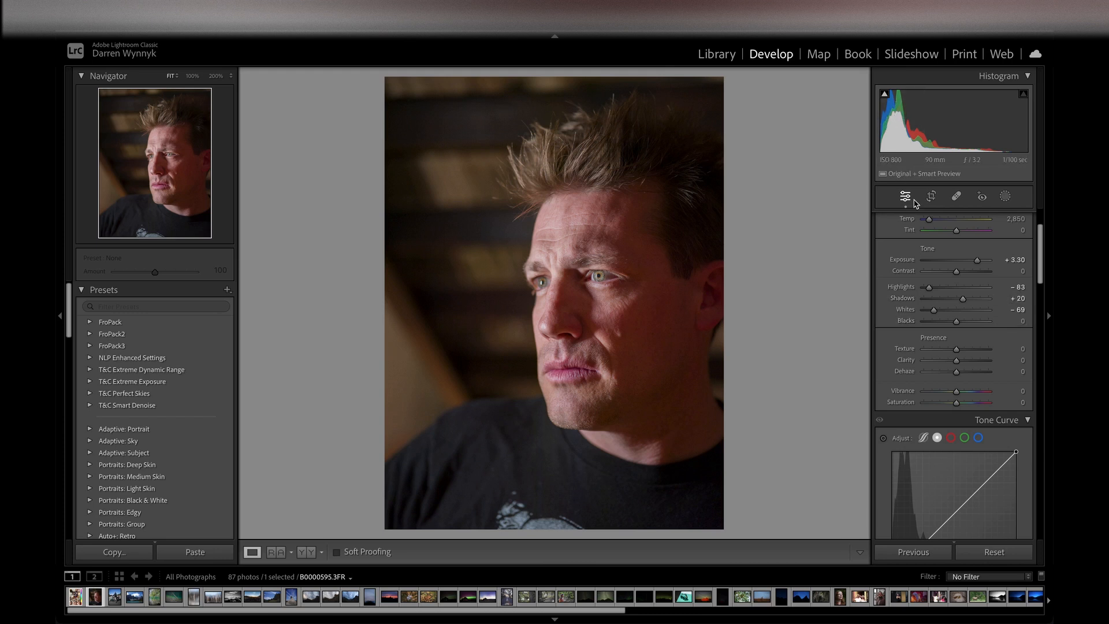
Check shadow clipping, try Blacks at +48 and +97, and set it to -64
{"action": "left_click", "coordinate": [883, 93]}
{"action": "mouse_move", "coordinate": [958, 325]}
{"action": "left_mouse_down"}
{"action": "mouse_move", "coordinate": [984, 319]}
{"action": "mouse_move", "coordinate": [974, 321]}
{"action": "left_mouse_up"}
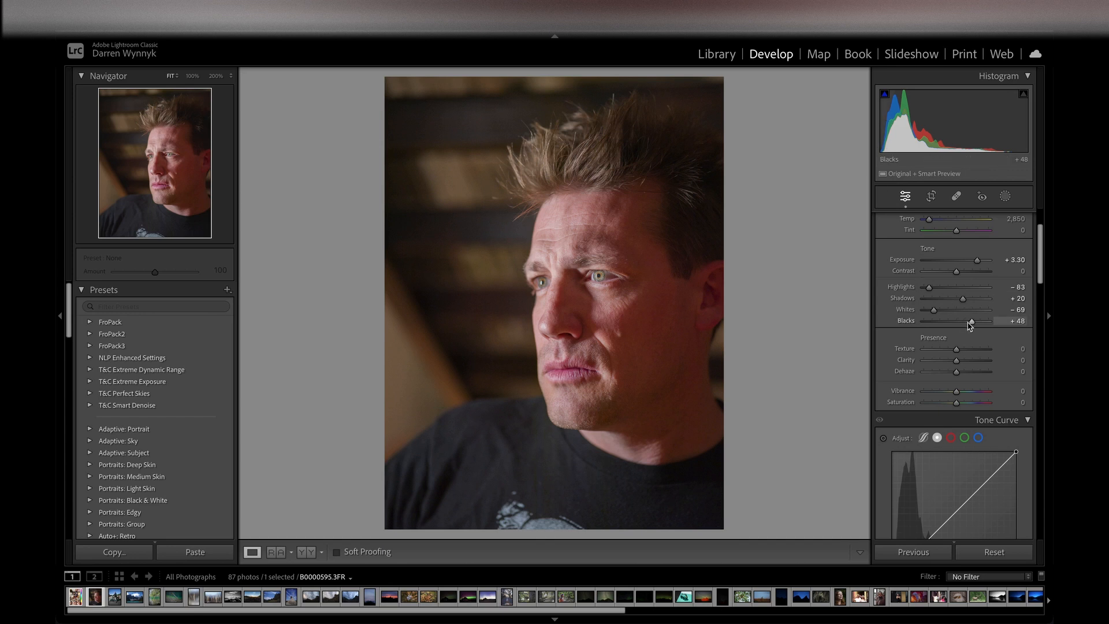
{"action": "left_click_drag", "start_coordinate": [973, 325], "coordinate": [988, 322]}
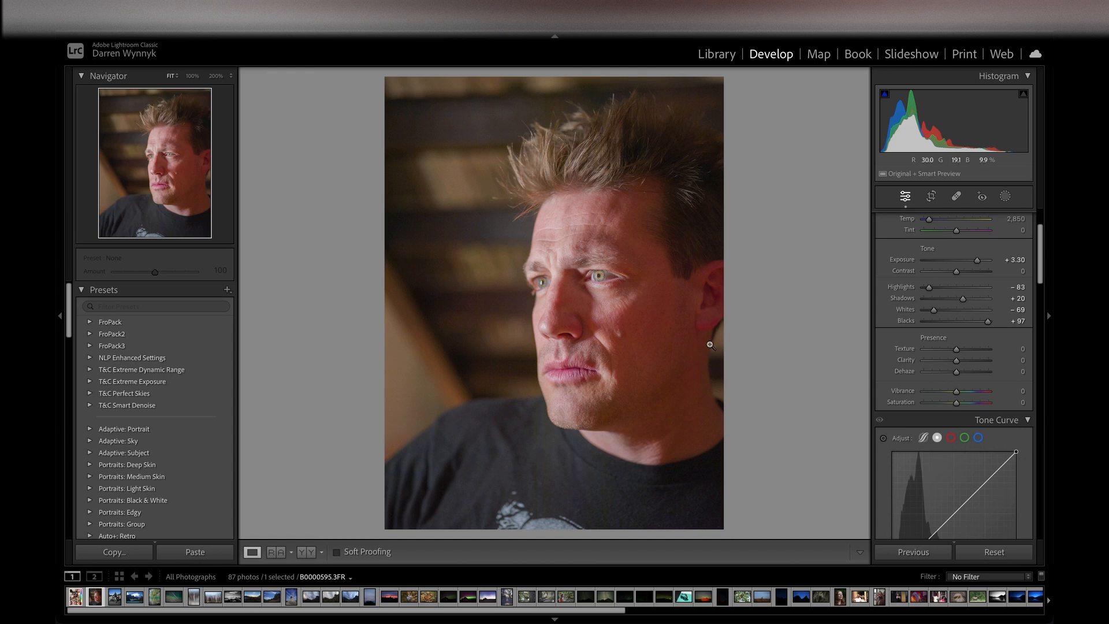
{"action": "left_click_drag", "start_coordinate": [989, 325], "coordinate": [936, 325]}
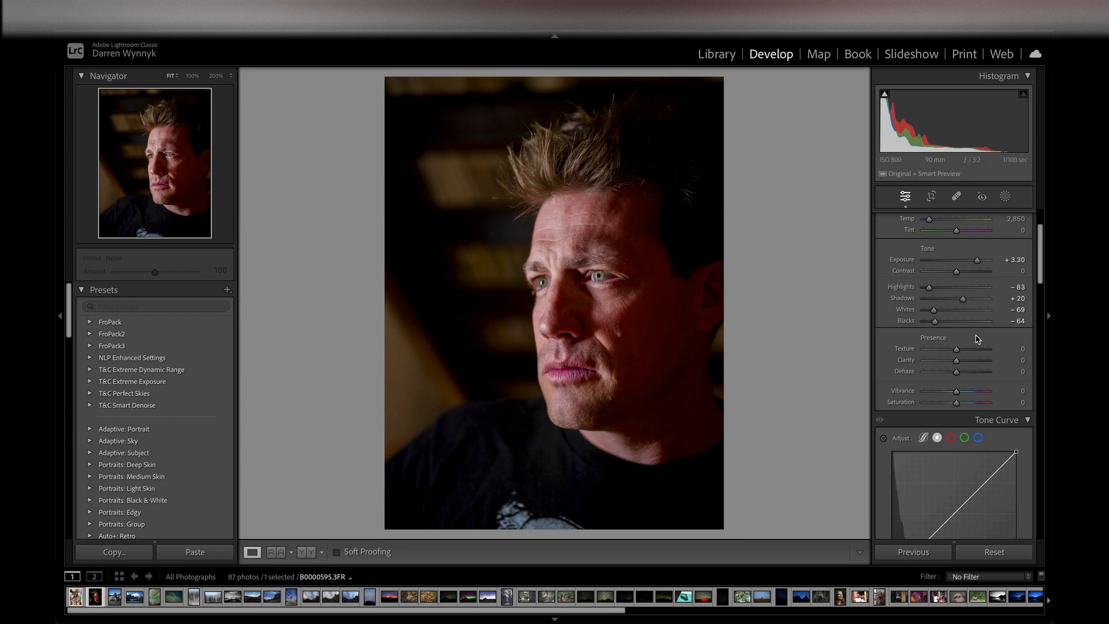
Try Blacks at -5, reset all develop settings on the portrait, and raise Exposure to +1.55
{"action": "left_click_drag", "start_coordinate": [936, 321], "coordinate": [954, 322]}
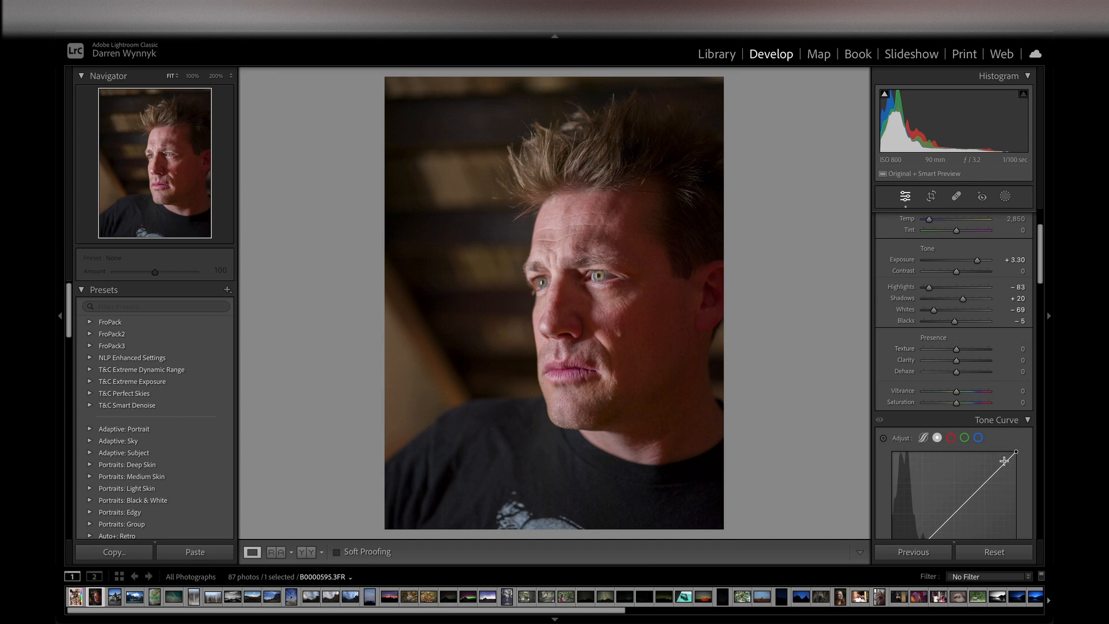
{"action": "left_click", "coordinate": [997, 553]}
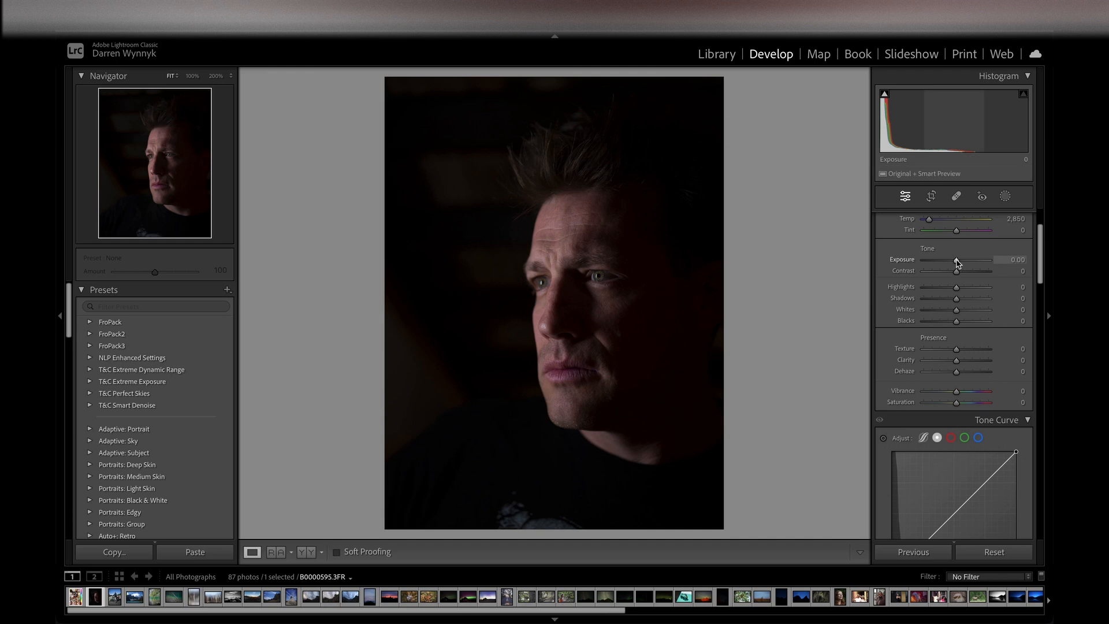
{"action": "left_click_drag", "start_coordinate": [957, 261], "coordinate": [967, 256]}
Try strong positive and negative Texture on the portrait, and return it to 0
{"action": "scroll", "coordinate": [960, 300], "scroll_direction": "down", "scroll_amount": 2}
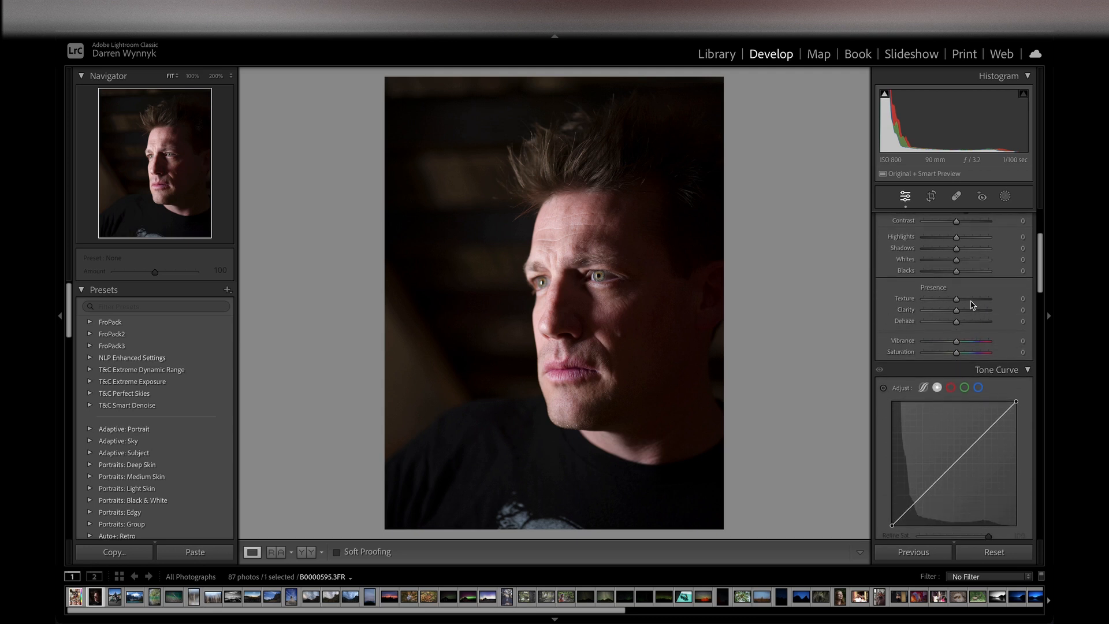
{"action": "scroll", "coordinate": [959, 324], "scroll_direction": "up", "scroll_amount": 3}
{"action": "scroll", "coordinate": [954, 347], "scroll_direction": "up", "scroll_amount": 2}
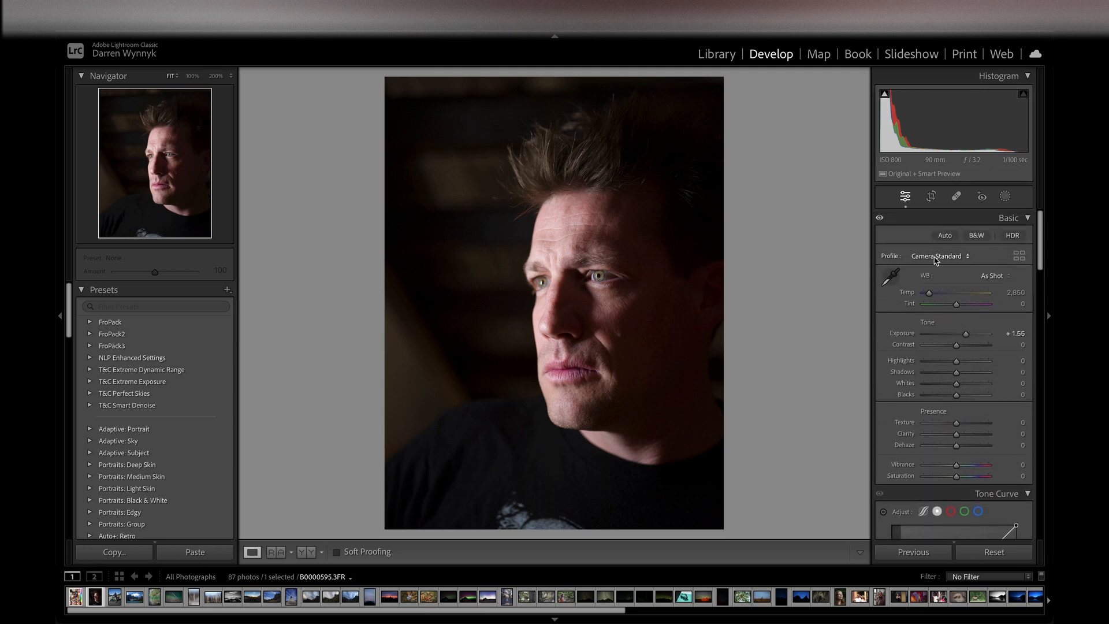
{"action": "scroll", "coordinate": [1013, 360], "scroll_direction": "down", "scroll_amount": 4}
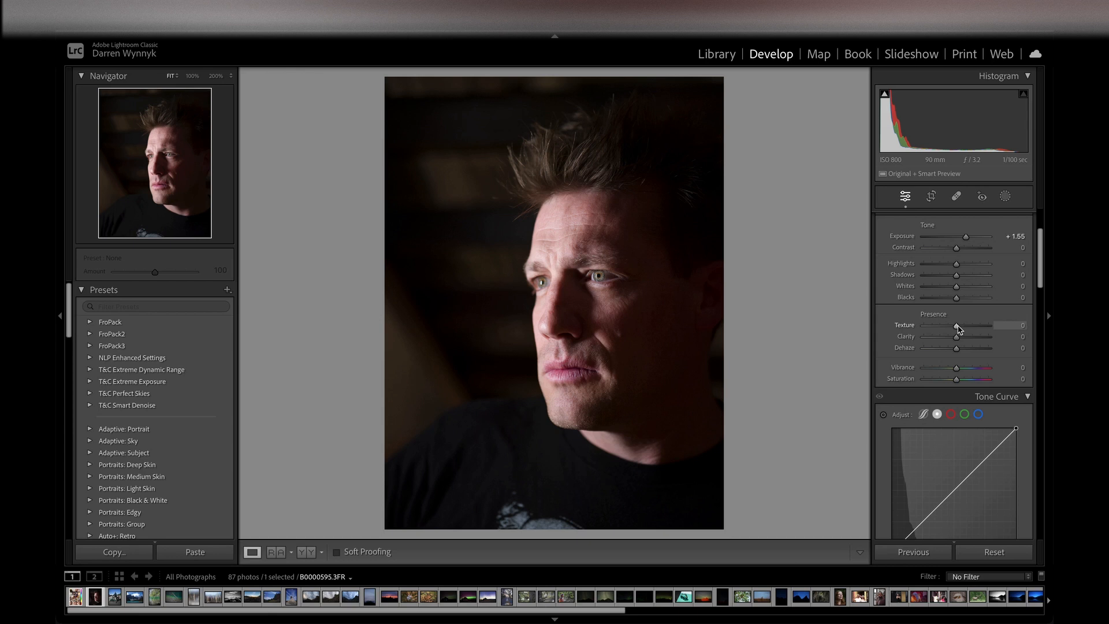
{"action": "left_click_drag", "start_coordinate": [959, 327], "coordinate": [1000, 325]}
{"action": "left_click_drag", "start_coordinate": [989, 327], "coordinate": [925, 334]}
{"action": "left_click_drag", "start_coordinate": [928, 328], "coordinate": [942, 331]}
{"action": "left_click_drag", "start_coordinate": [942, 332], "coordinate": [947, 332]}
Compare Clarity at +89 with Contrast at +100 on the portrait, resetting each to 0
{"action": "left_click_drag", "start_coordinate": [958, 339], "coordinate": [985, 341]}
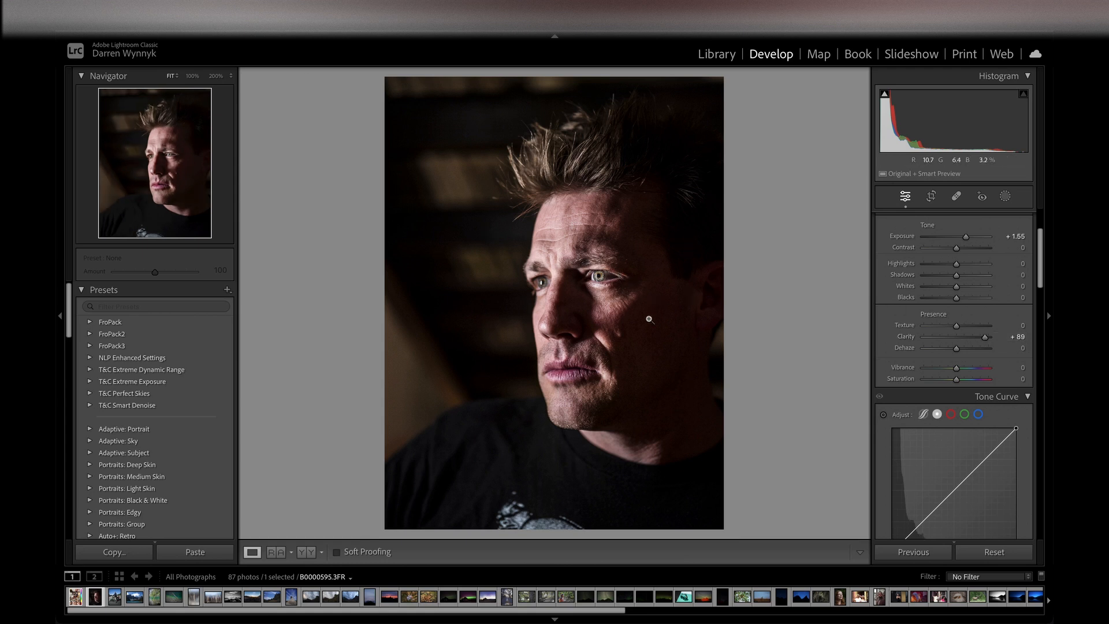
{"action": "double_click", "coordinate": [985, 339]}
{"action": "left_click_drag", "start_coordinate": [957, 247], "coordinate": [989, 250]}
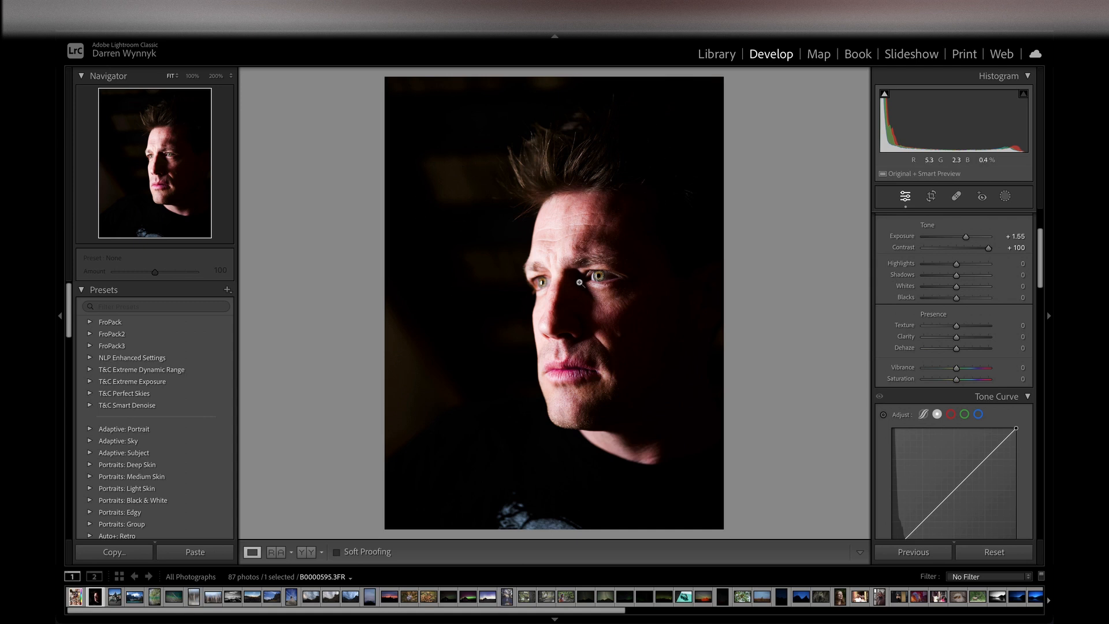
{"action": "double_click", "coordinate": [990, 248]}
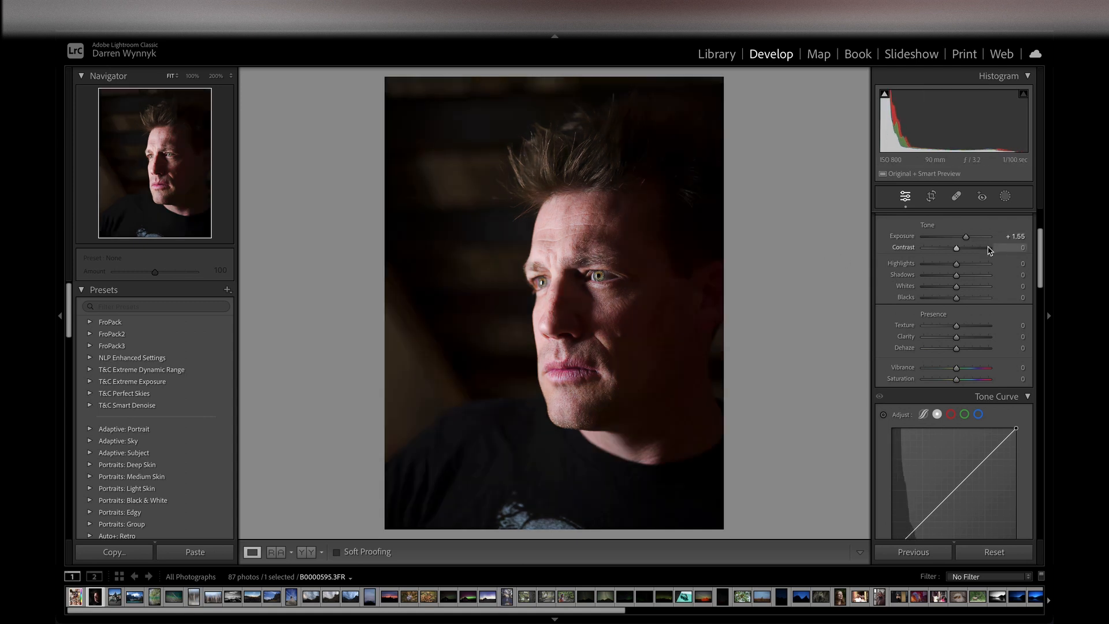
Try Clarity at +100, +28, +100 and -100 on the portrait, and return it to 0
{"action": "left_click_drag", "start_coordinate": [957, 338], "coordinate": [993, 341]}
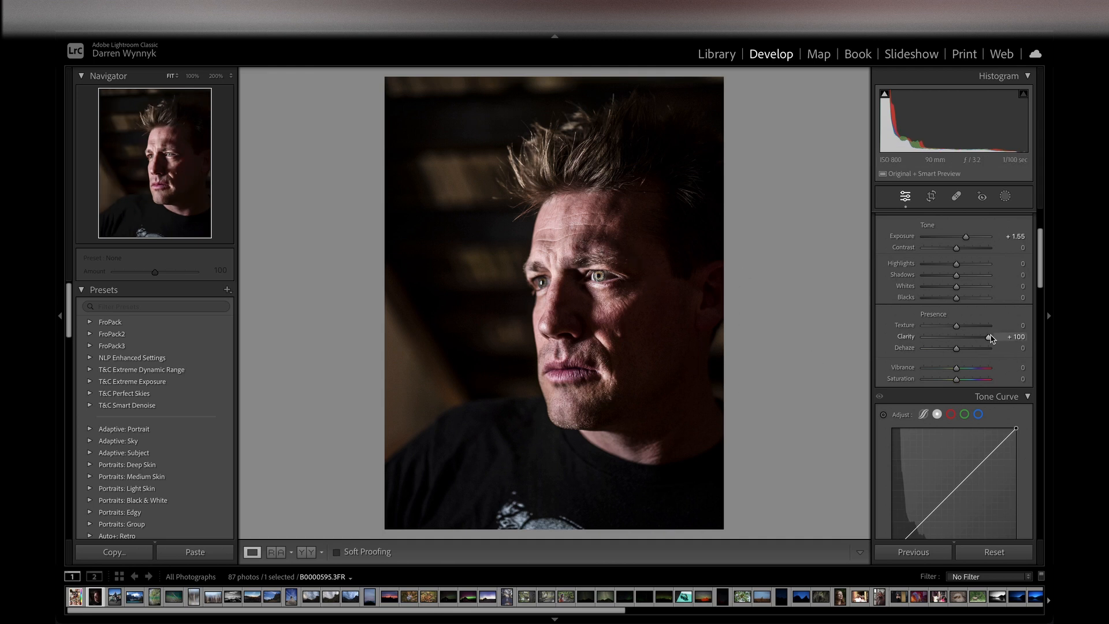
{"action": "mouse_move", "coordinate": [988, 338]}
{"action": "left_mouse_down"}
{"action": "mouse_move", "coordinate": [954, 340]}
{"action": "mouse_move", "coordinate": [967, 340]}
{"action": "left_mouse_up"}
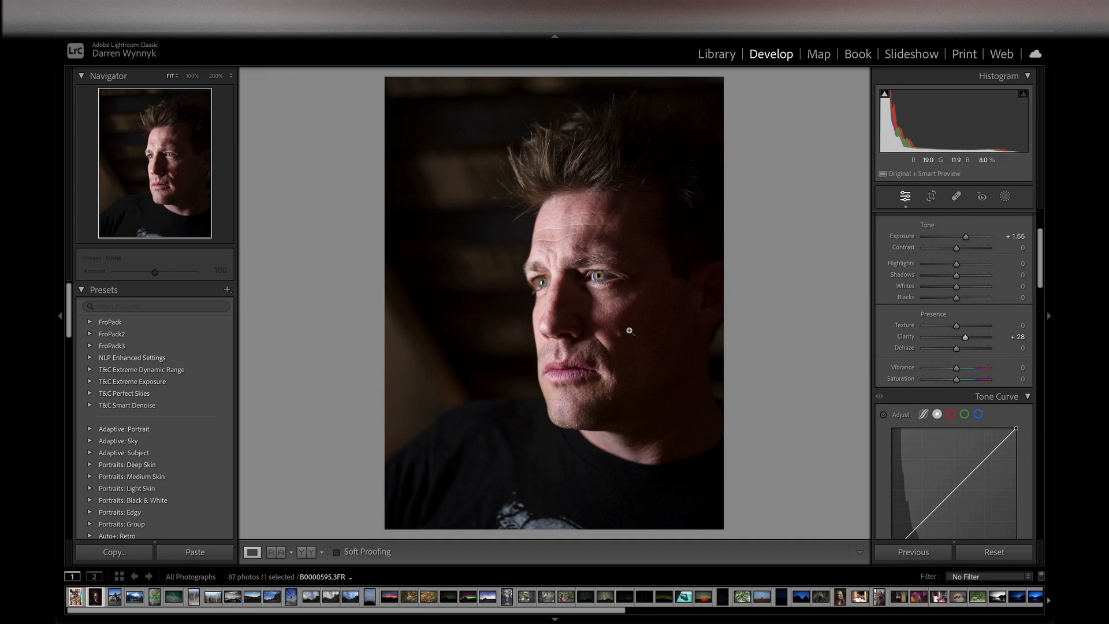
{"action": "left_click_drag", "start_coordinate": [965, 337], "coordinate": [994, 345]}
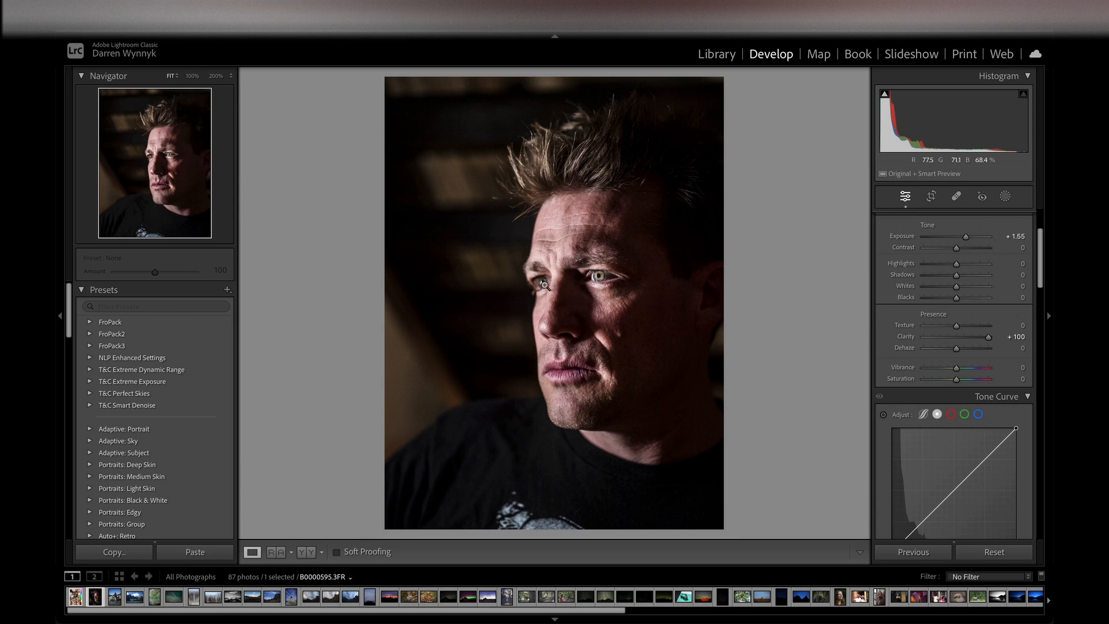
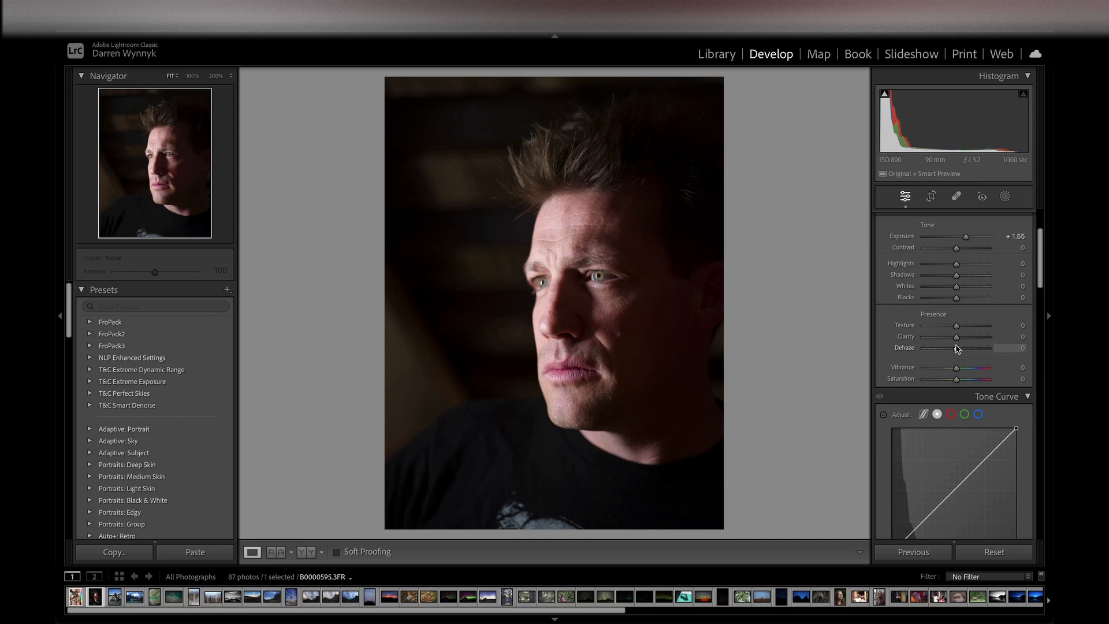
{"action": "left_click_drag", "start_coordinate": [958, 342], "coordinate": [923, 334]}
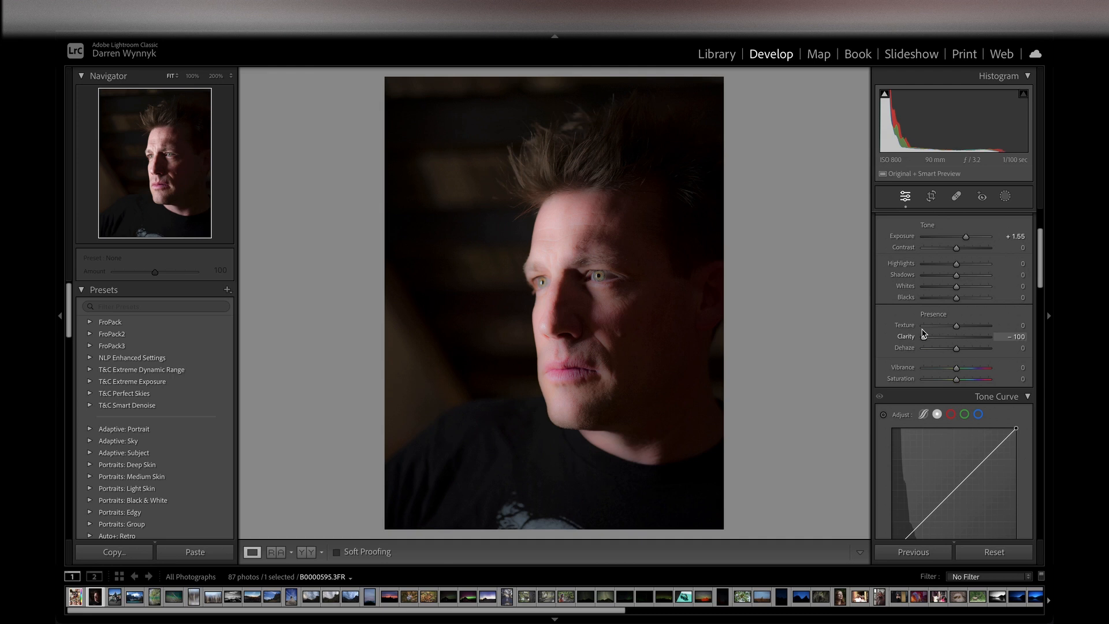
{"action": "left_click_drag", "start_coordinate": [923, 333], "coordinate": [956, 336]}
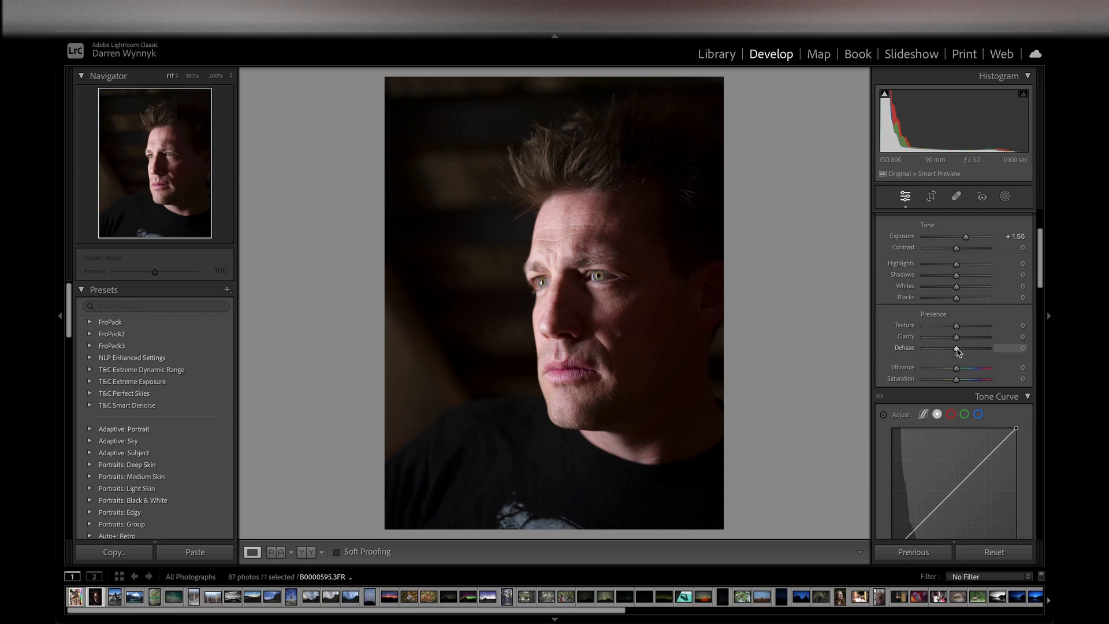
Try Dehaze at -100, +100, +7, +40 and +8 on the portrait, and reset all develop settings
{"action": "left_click_drag", "start_coordinate": [957, 349], "coordinate": [901, 349]}
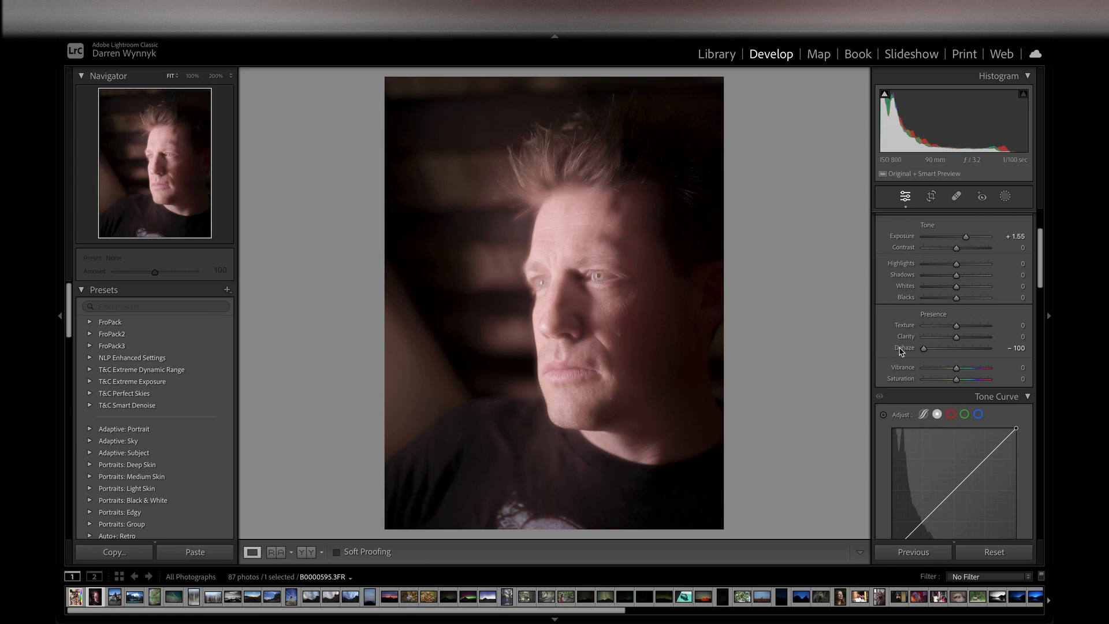
{"action": "mouse_move", "coordinate": [924, 350]}
{"action": "left_mouse_down"}
{"action": "mouse_move", "coordinate": [1008, 347]}
{"action": "mouse_move", "coordinate": [921, 349]}
{"action": "left_mouse_up"}
{"action": "left_click_drag", "start_coordinate": [923, 350], "coordinate": [1002, 355]}
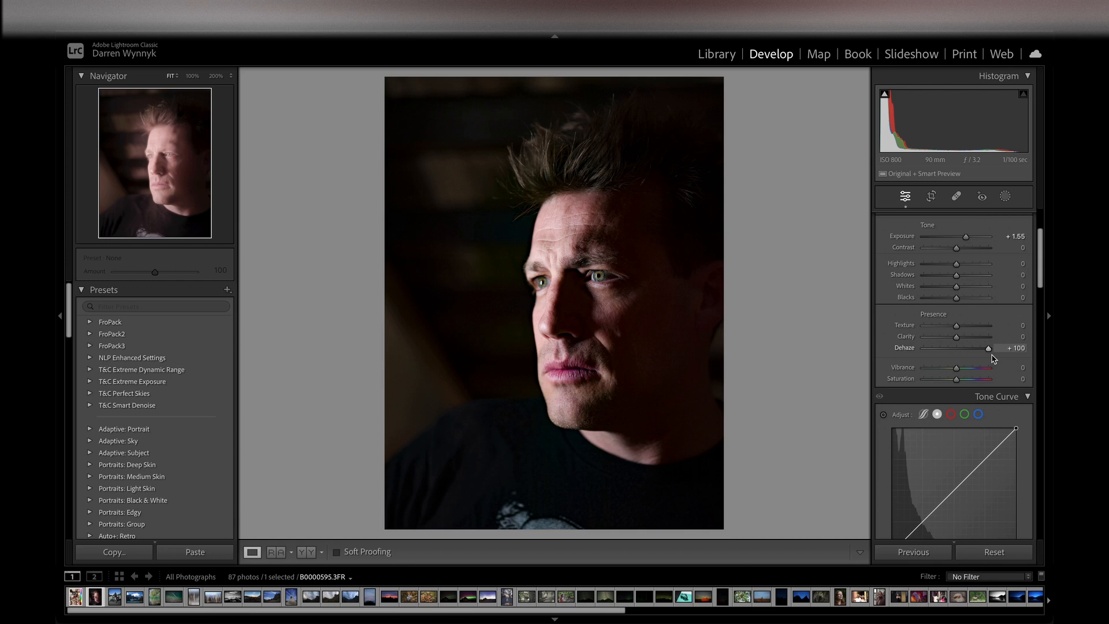
{"action": "left_click_drag", "start_coordinate": [993, 357], "coordinate": [961, 358]}
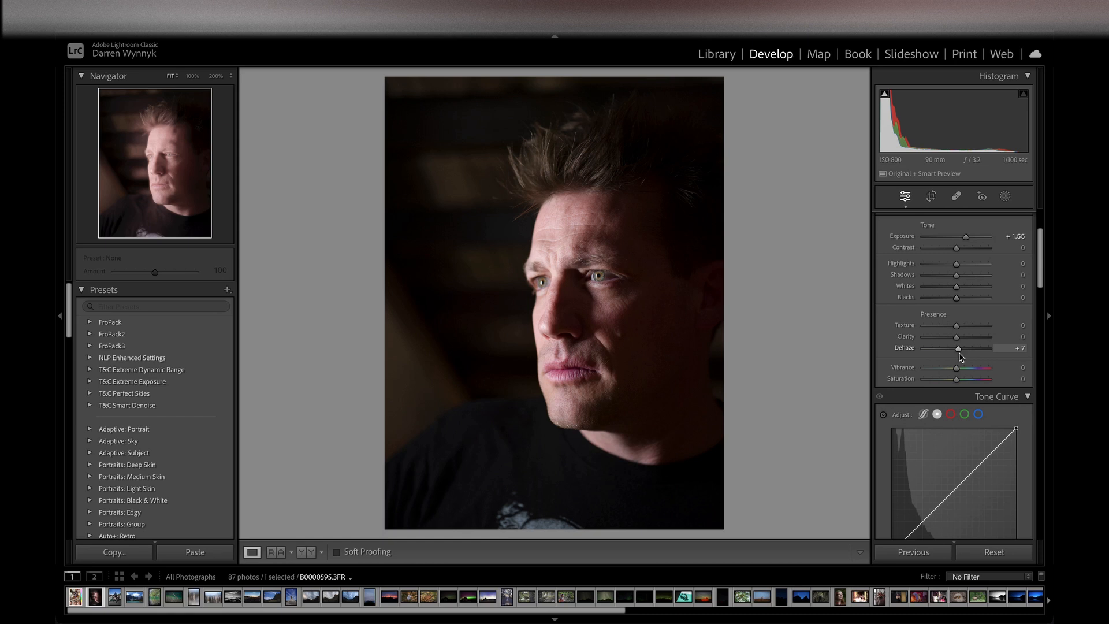
{"action": "left_click_drag", "start_coordinate": [961, 357], "coordinate": [971, 349]}
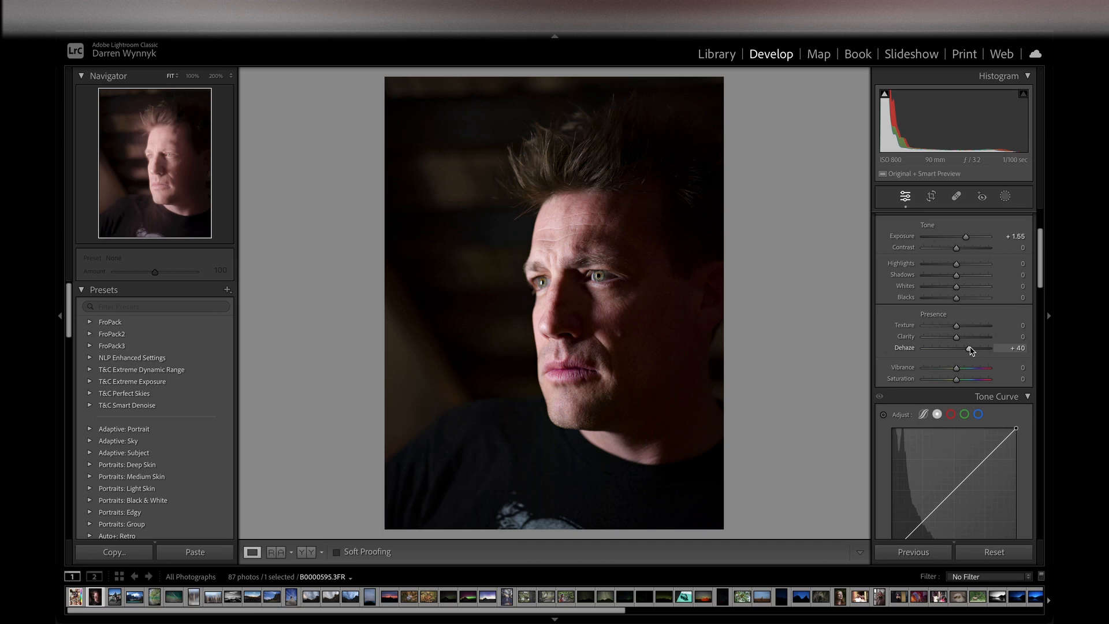
{"action": "mouse_move", "coordinate": [971, 350]}
{"action": "left_mouse_down"}
{"action": "mouse_move", "coordinate": [958, 351]}
{"action": "mouse_move", "coordinate": [991, 357]}
{"action": "mouse_move", "coordinate": [962, 357]}
{"action": "left_mouse_up"}
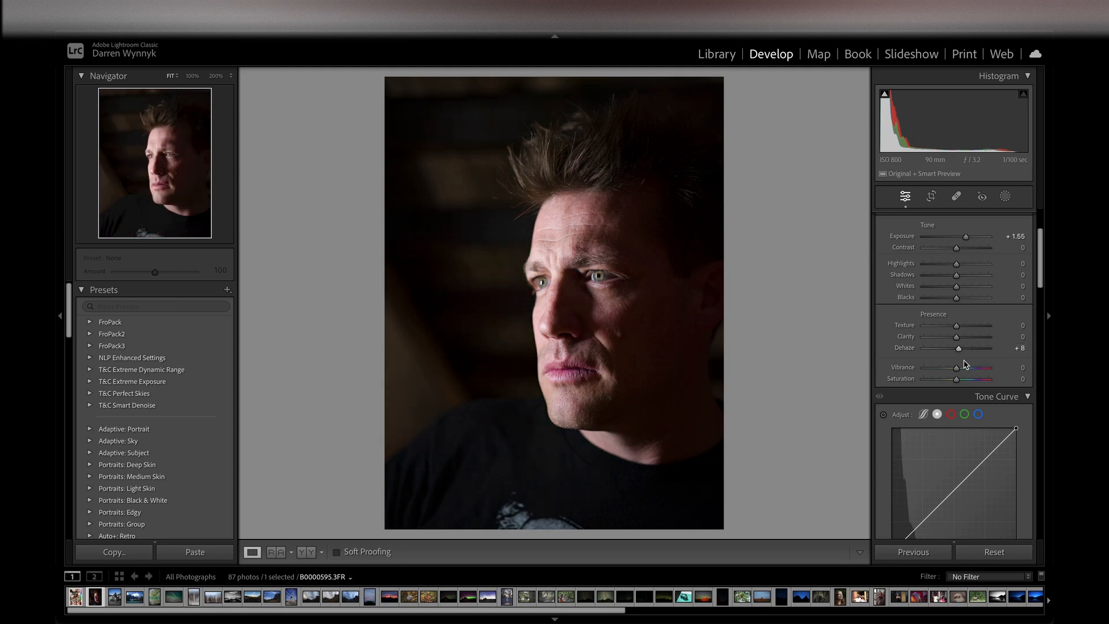
{"action": "left_click", "coordinate": [996, 553]}
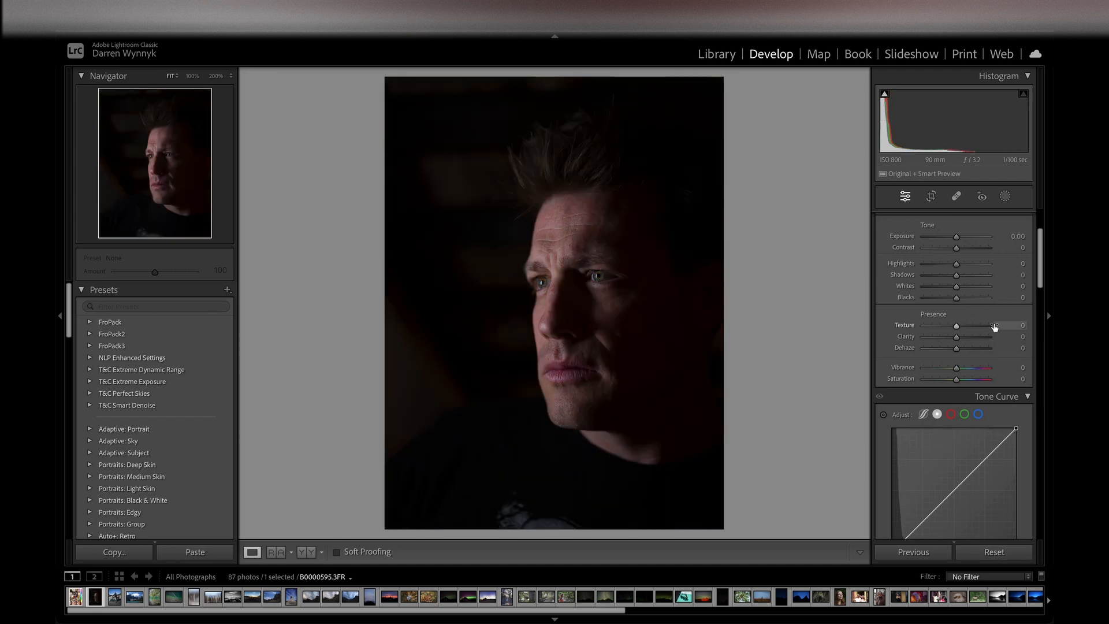
Raise Exposure to +0.65 and compare Vibrance and Saturation at +100, first separately and together at the end
{"action": "left_click_drag", "start_coordinate": [957, 236], "coordinate": [962, 239]}
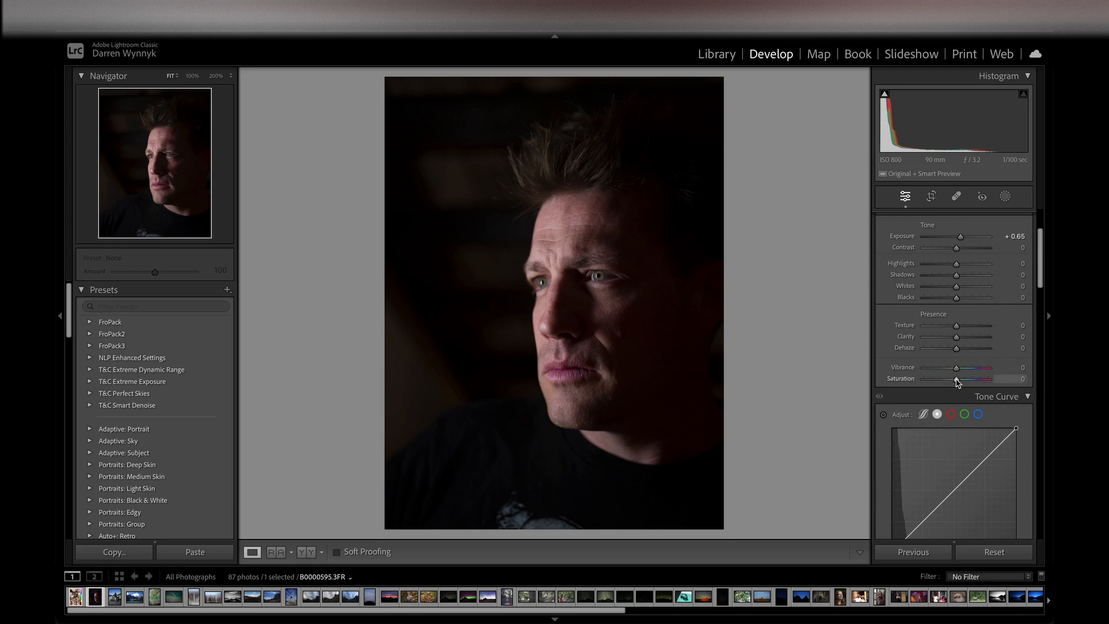
{"action": "left_click_drag", "start_coordinate": [957, 370], "coordinate": [1045, 376]}
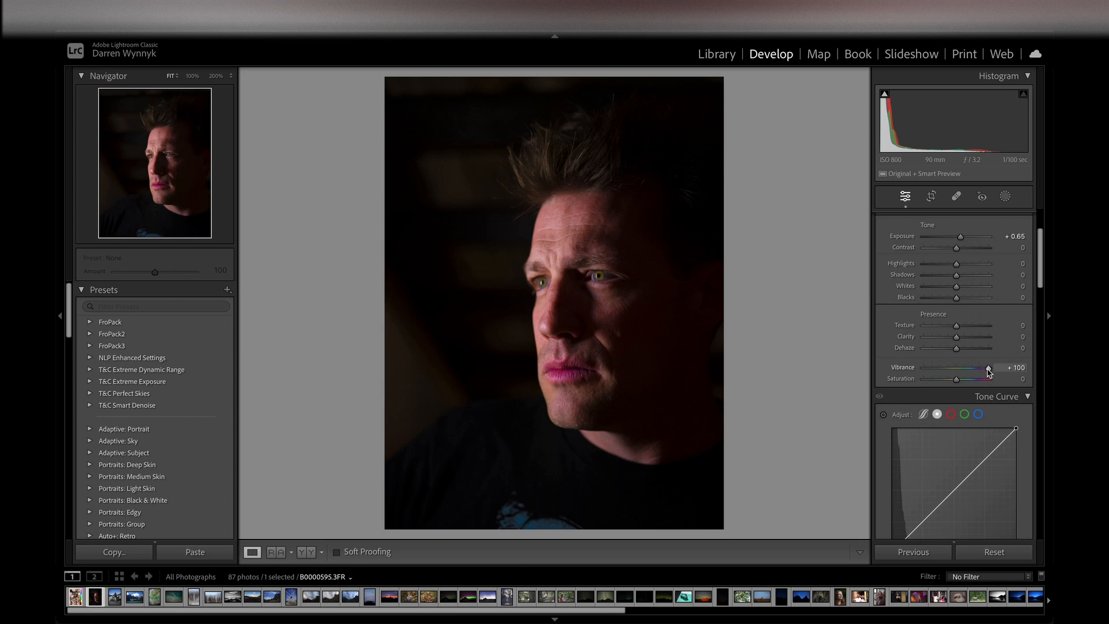
{"action": "left_click_drag", "start_coordinate": [989, 370], "coordinate": [1037, 383]}
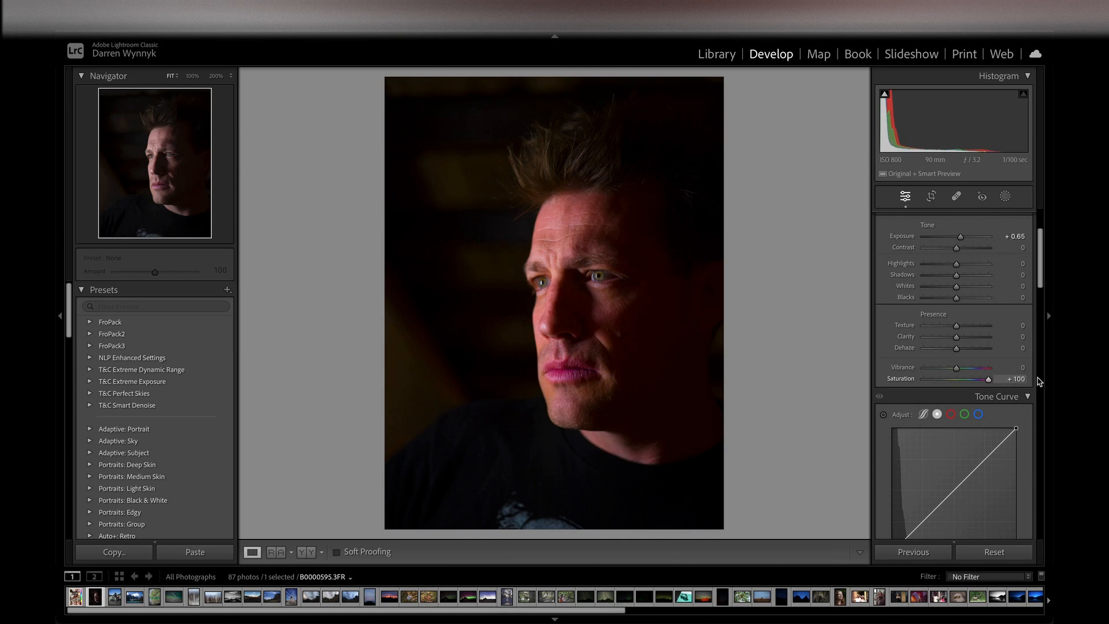
{"action": "left_click_drag", "start_coordinate": [1037, 381], "coordinate": [1032, 382]}
{"action": "left_click_drag", "start_coordinate": [990, 385], "coordinate": [1015, 372]}
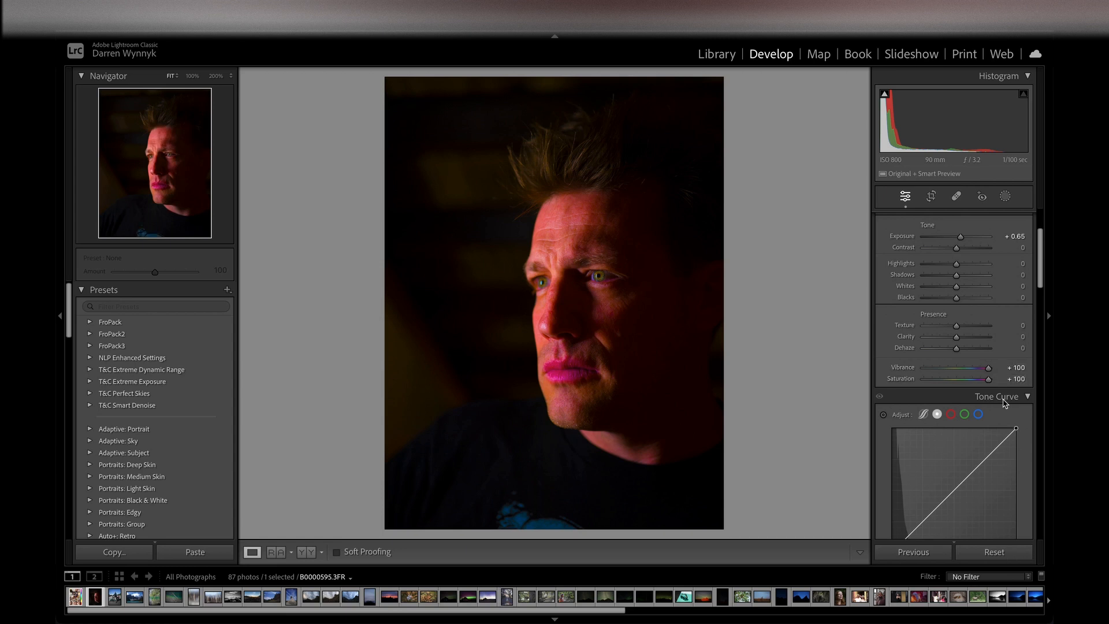
Try Vibrance at +14 with Saturation at +15, push both to +100, and reset all develop settings
{"action": "left_click", "coordinate": [960, 369]}
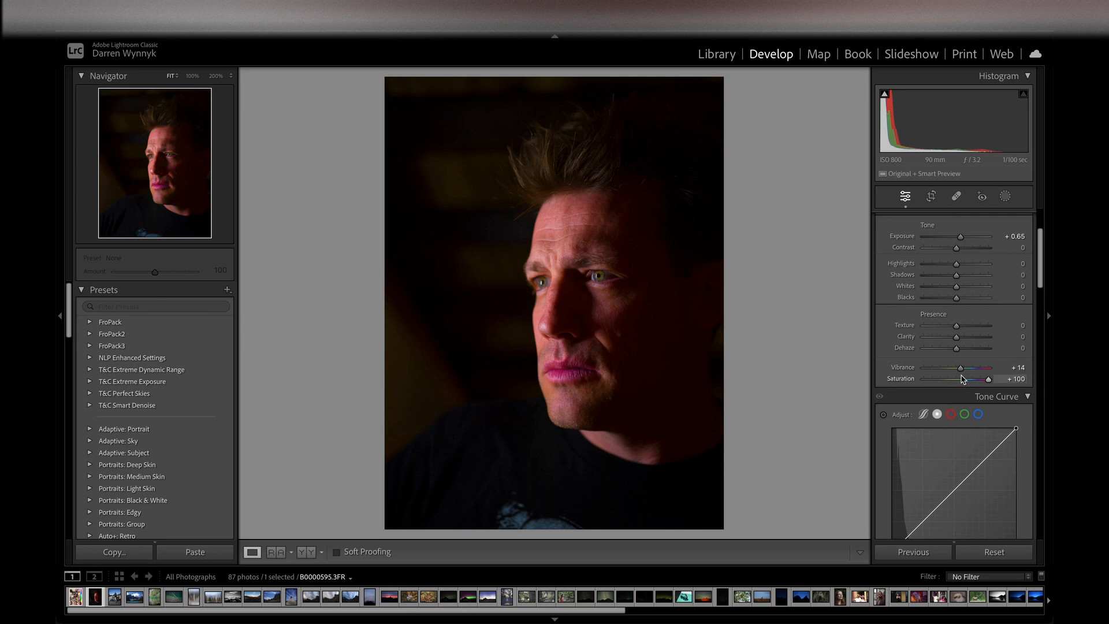
{"action": "left_click", "coordinate": [961, 379]}
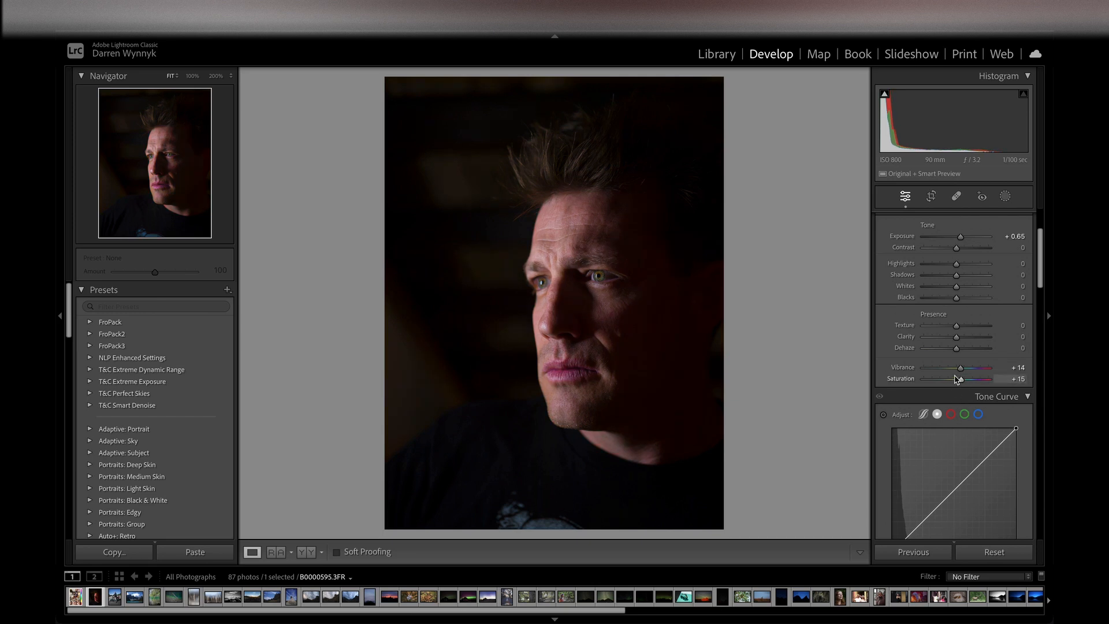
{"action": "left_click_drag", "start_coordinate": [950, 370], "coordinate": [946, 368]}
{"action": "left_click", "coordinate": [955, 367]}
{"action": "mouse_move", "coordinate": [963, 381]}
{"action": "left_mouse_down"}
{"action": "mouse_move", "coordinate": [942, 383]}
{"action": "mouse_move", "coordinate": [960, 383]}
{"action": "left_mouse_up"}
{"action": "left_click_drag", "start_coordinate": [958, 370], "coordinate": [1034, 382]}
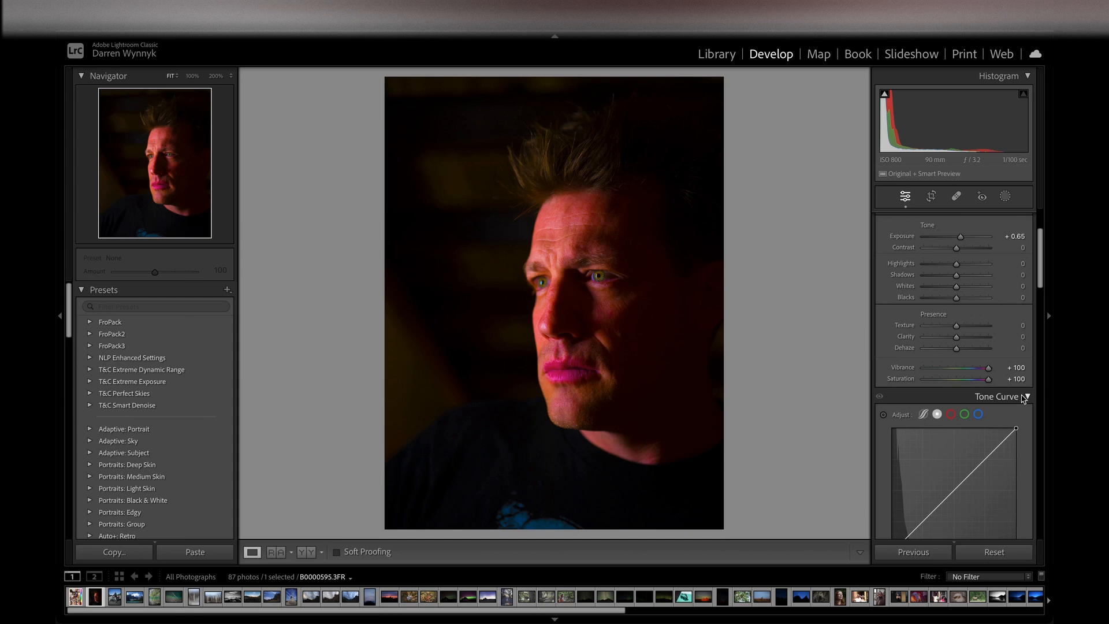
{"action": "left_click", "coordinate": [1004, 554]}
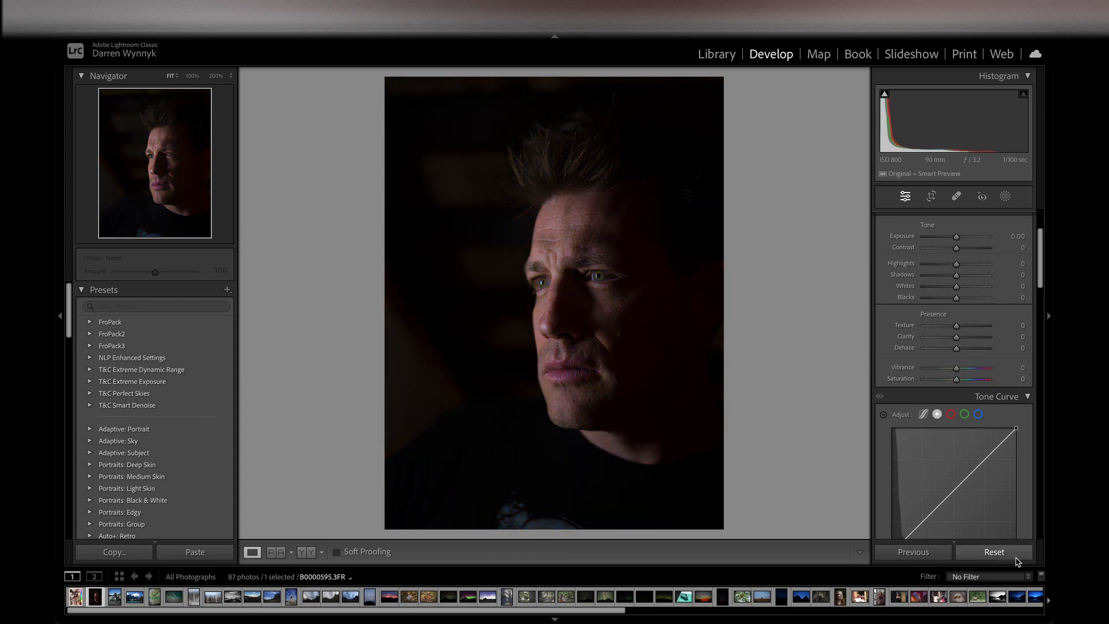
{"action": "scroll", "coordinate": [900, 299], "scroll_direction": "down", "scroll_amount": 5}
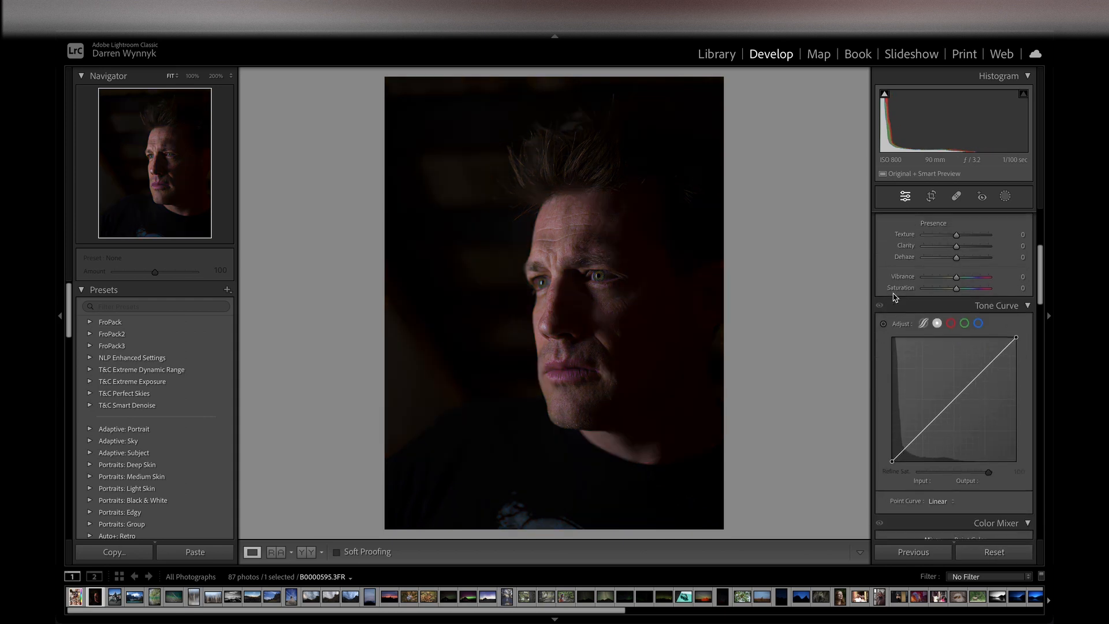
{"action": "scroll", "coordinate": [899, 298], "scroll_direction": "down", "scroll_amount": 1}
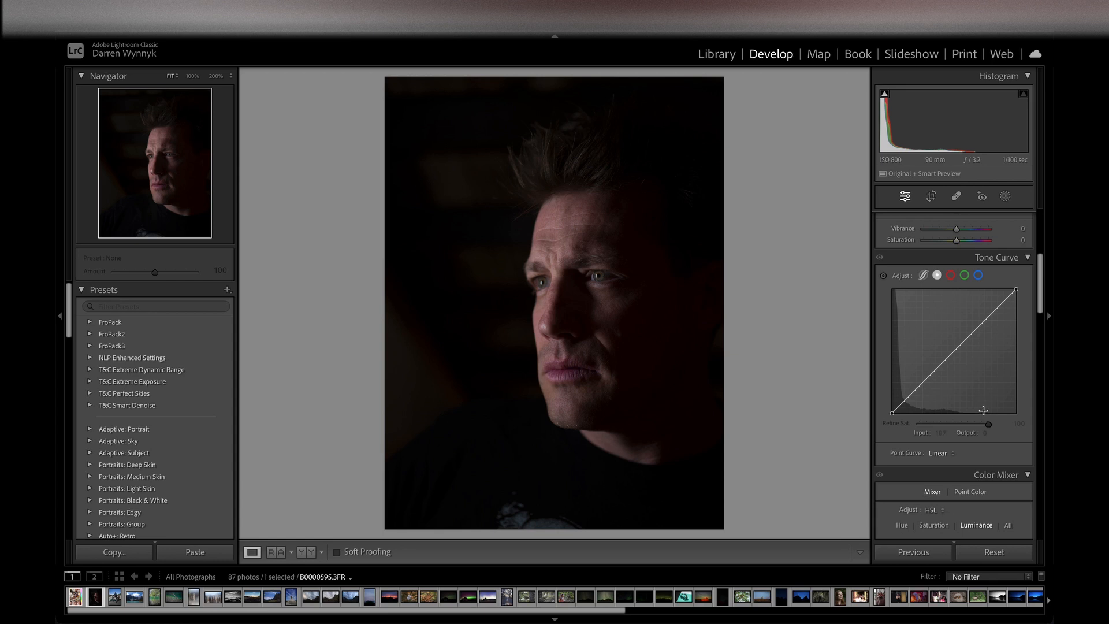
{"action": "scroll", "coordinate": [983, 410], "scroll_direction": "up", "scroll_amount": 1}
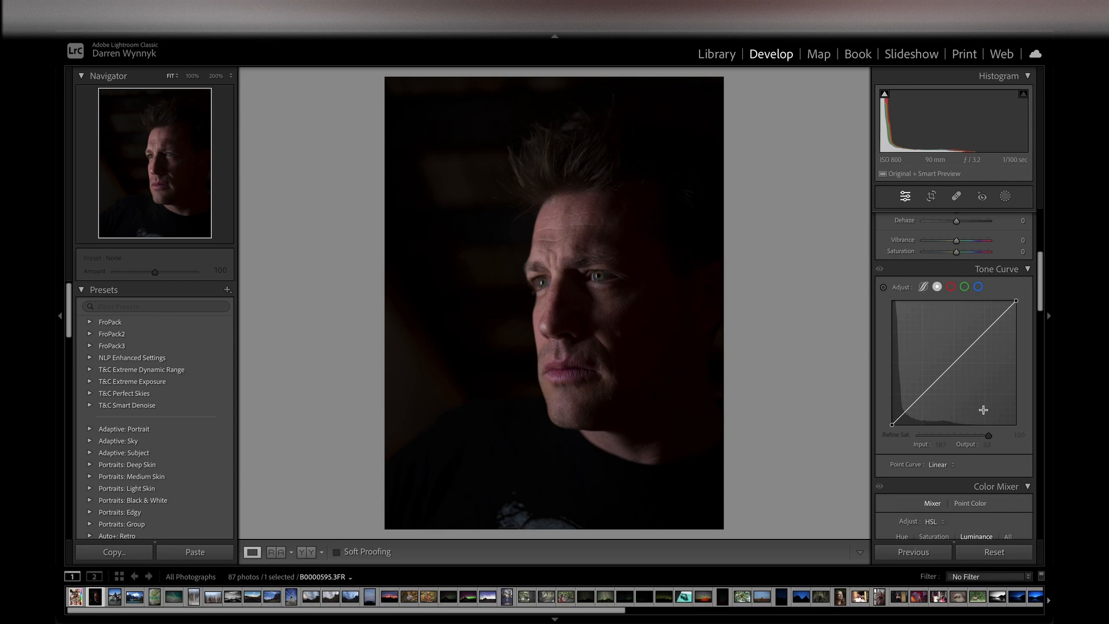
{"action": "scroll", "coordinate": [984, 410], "scroll_direction": "up", "scroll_amount": 10}
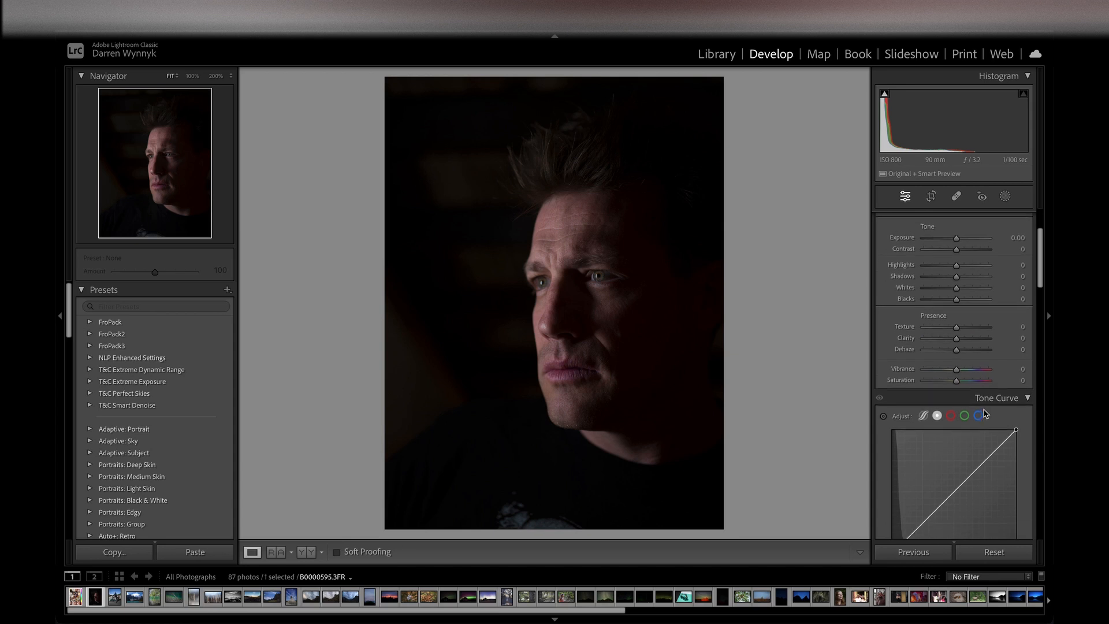